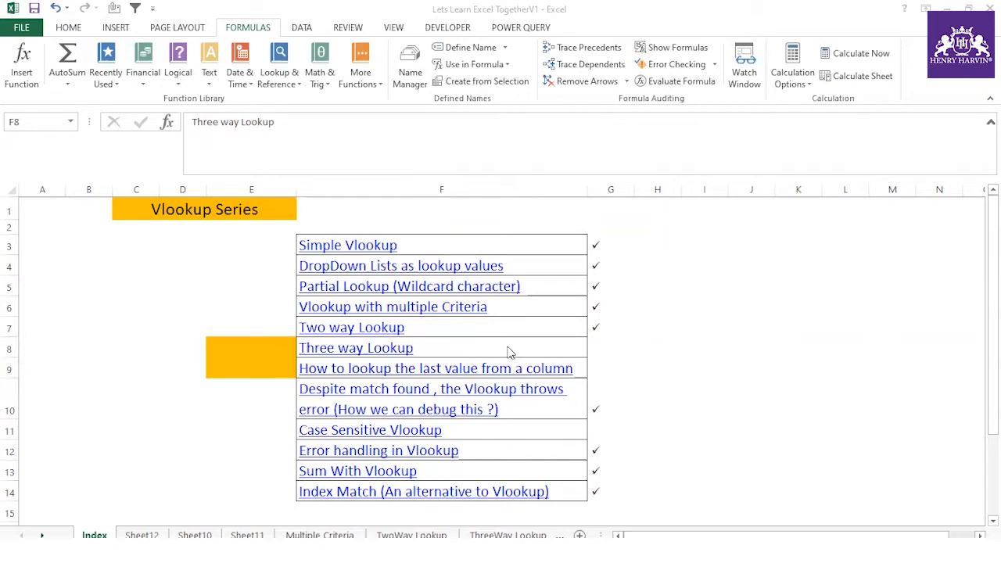
- Open the ThreeWay Lookup sheet and examine the Pre-Test, Mid-Test and Final-Test score tables
click(205, 406)
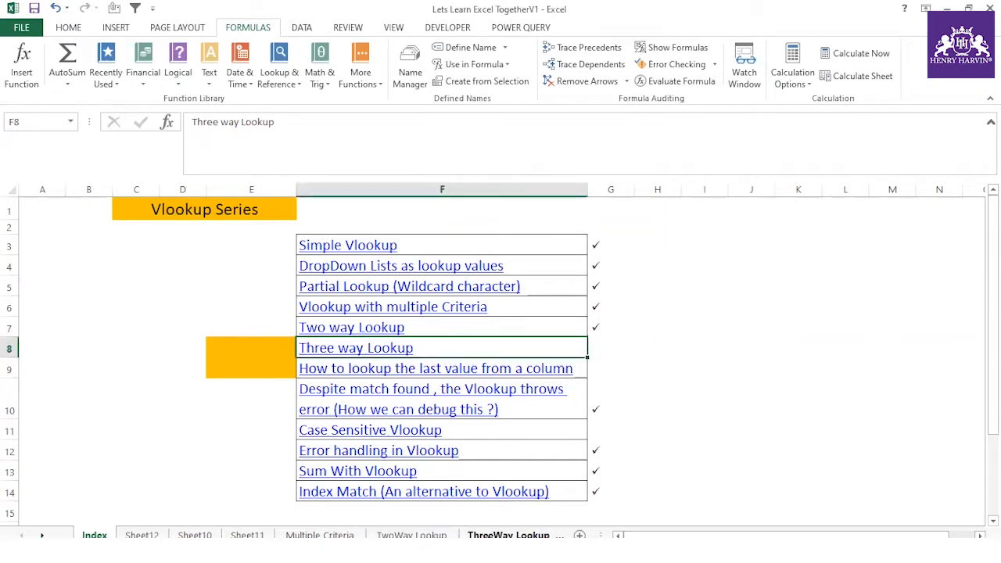
click(508, 535)
drag(89, 208, 264, 427)
scroll(262, 351, down, 5)
drag(71, 212, 273, 414)
scroll(273, 414, down, 4)
drag(45, 271, 284, 482)
scroll(391, 400, up, 9)
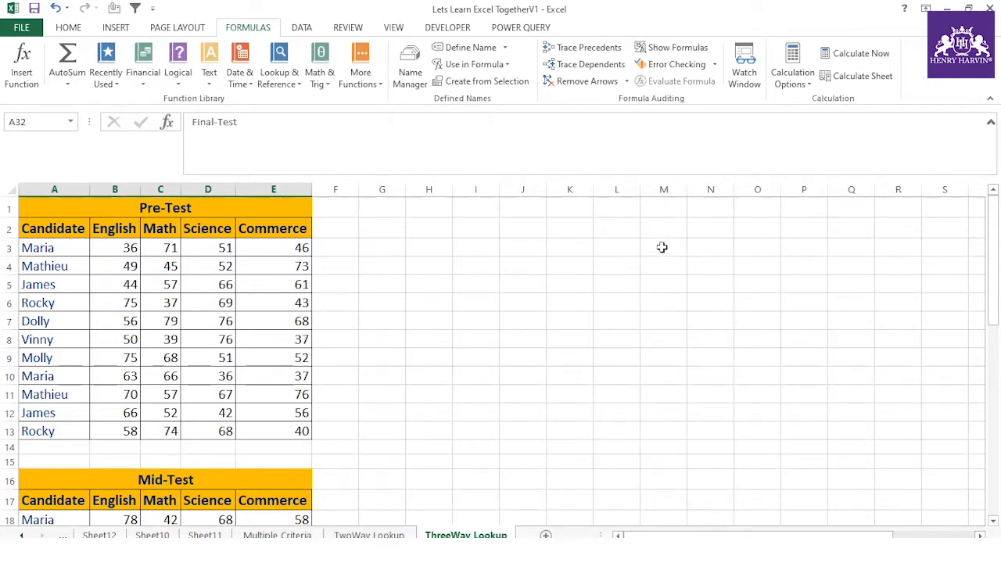
- Review the candidate column, subject headers and title of the Pre-Test table, and compare the layout with the other two tests
drag(61, 257, 57, 431)
click(203, 228)
click(168, 206)
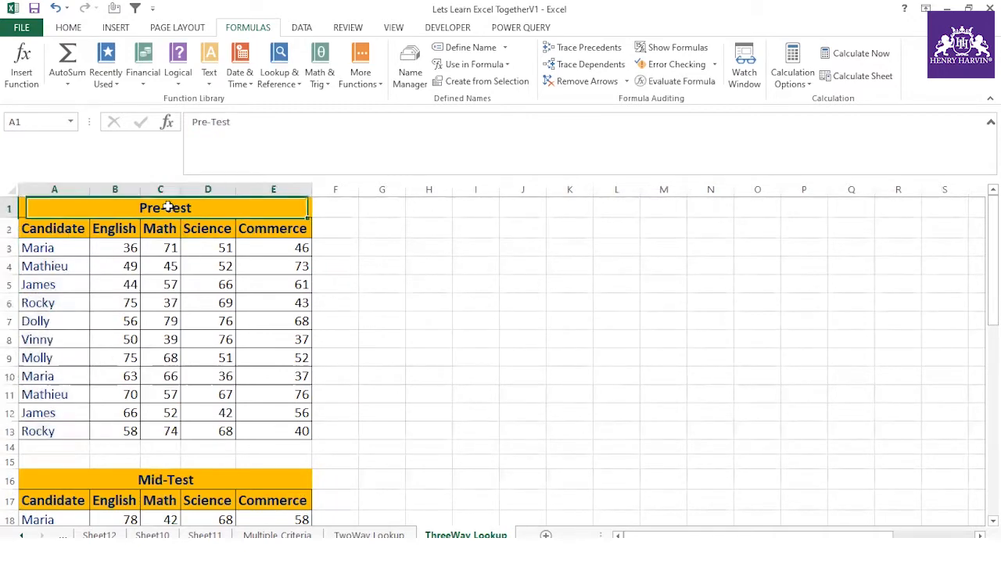
scroll(179, 266, down, 2)
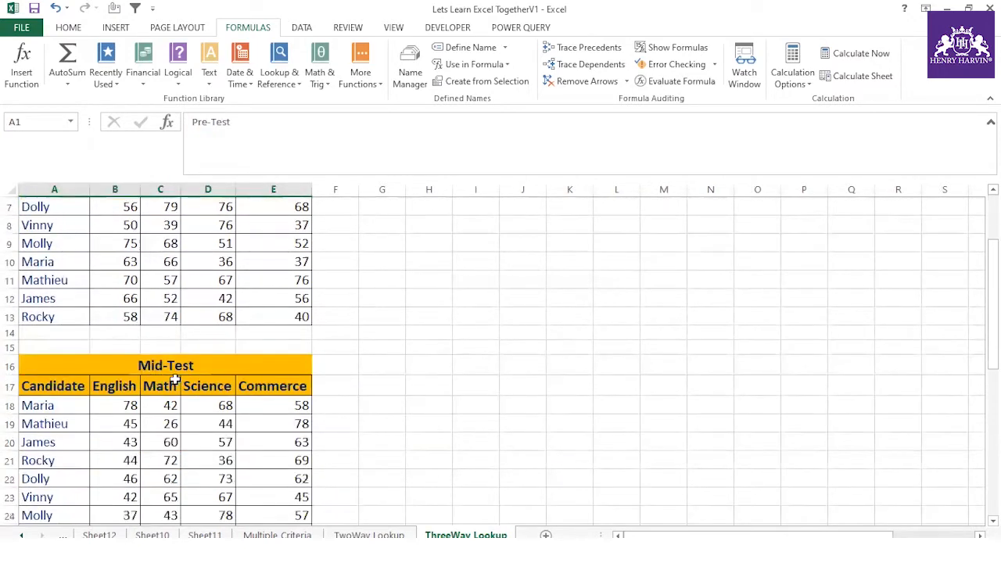
scroll(175, 380, down, 8)
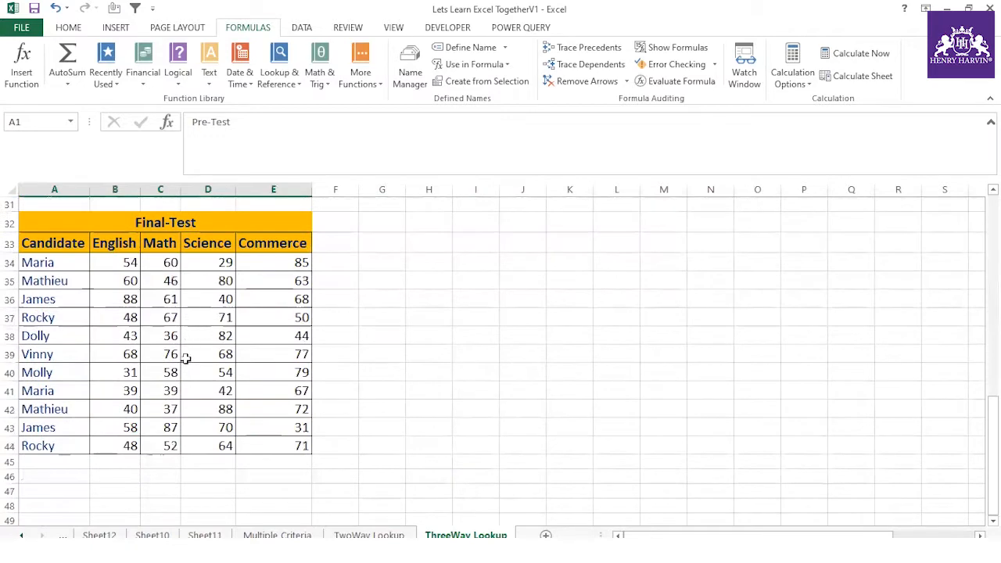
scroll(186, 358, up, 10)
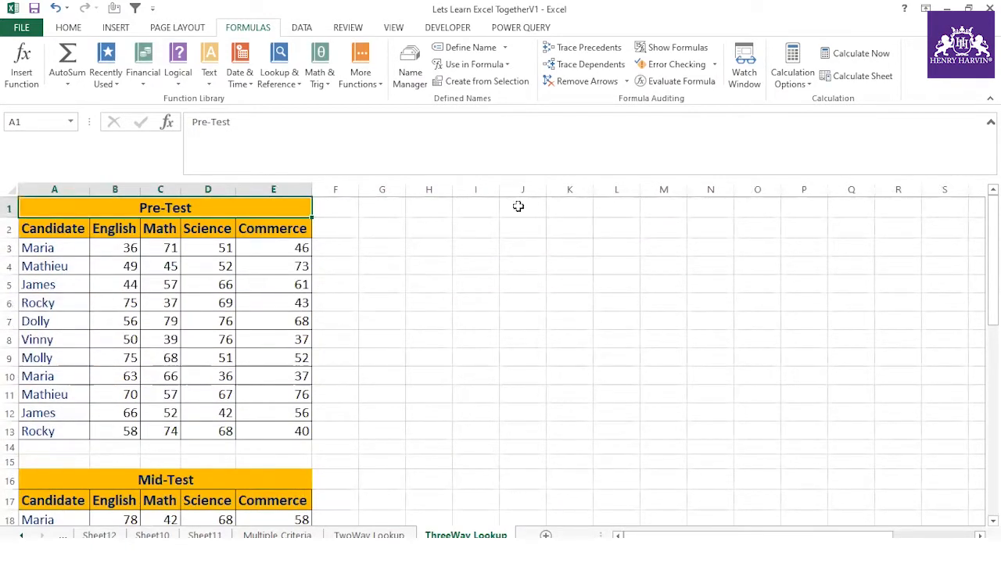
- Try to copy the "Three way Lookup" title from F8 of the Index sheet into cell I1 of the ThreeWay Lookup sheet
click(22, 535)
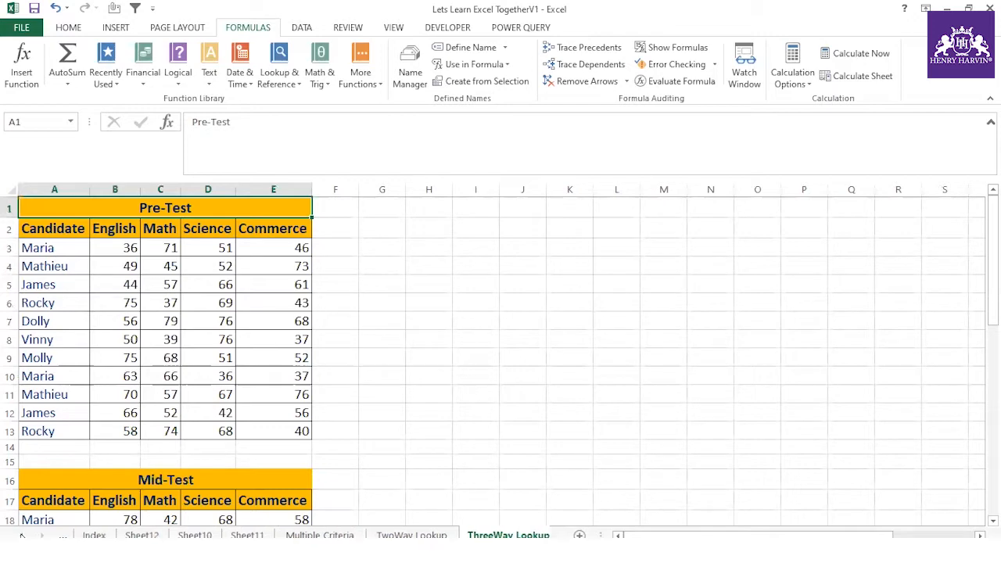
click(111, 536)
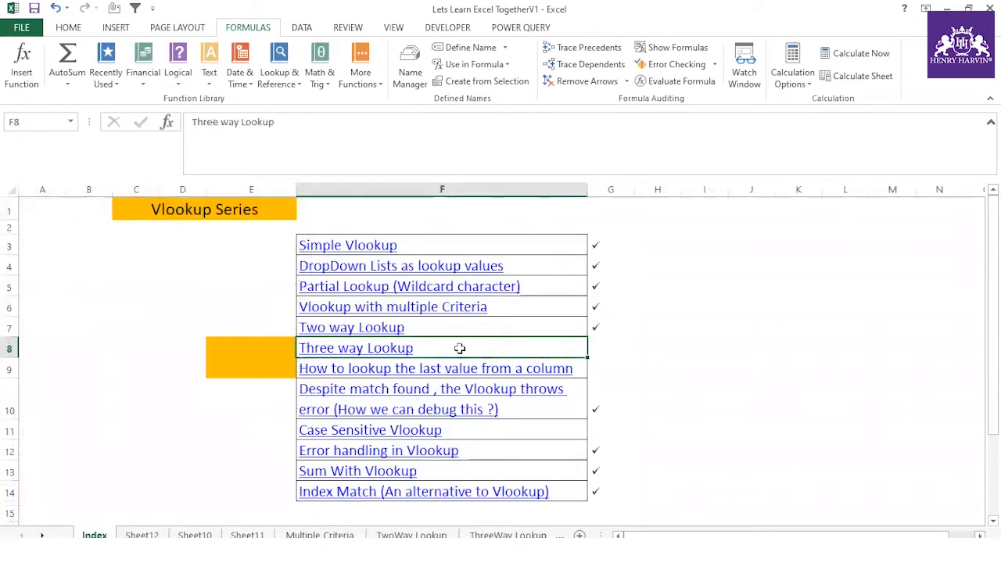
drag(305, 127, 189, 126)
key(ctrl+c)
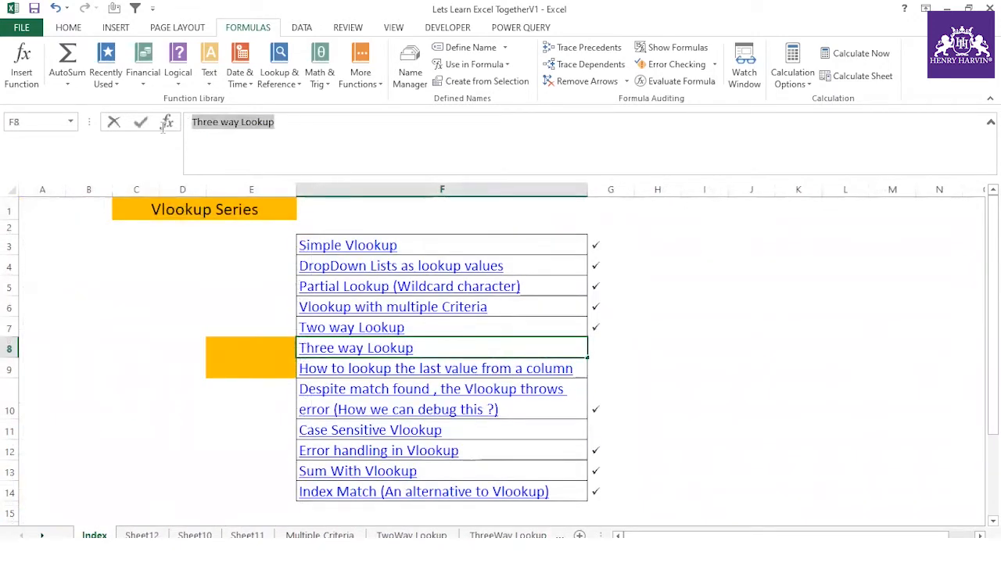
key(Escape)
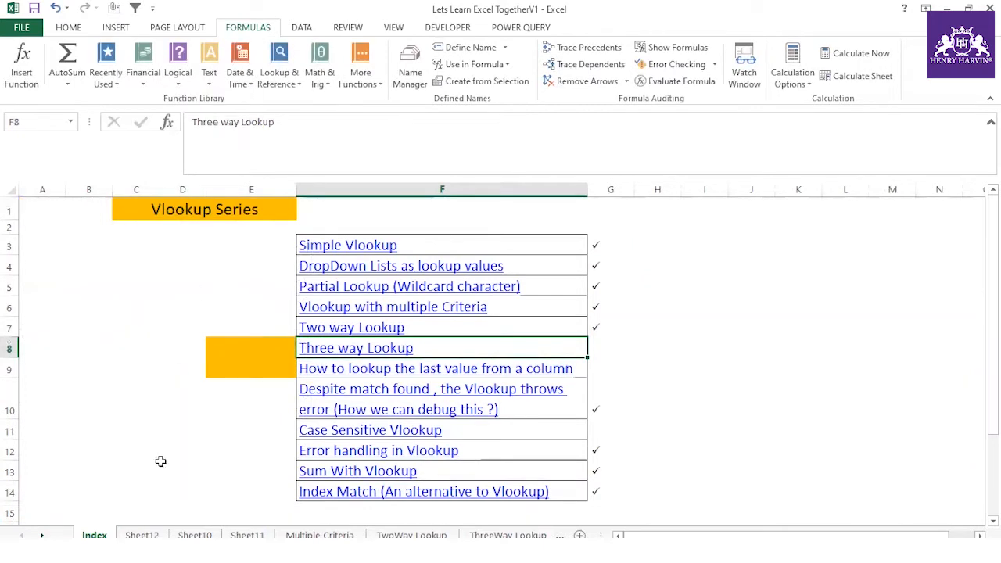
click(507, 535)
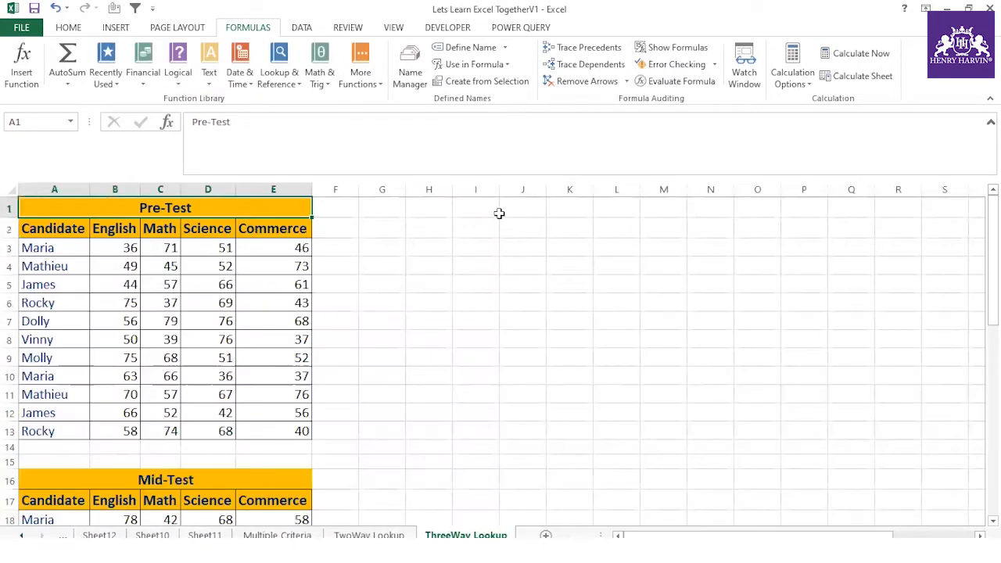
click(498, 212)
key(ctrl+v)
click(478, 284)
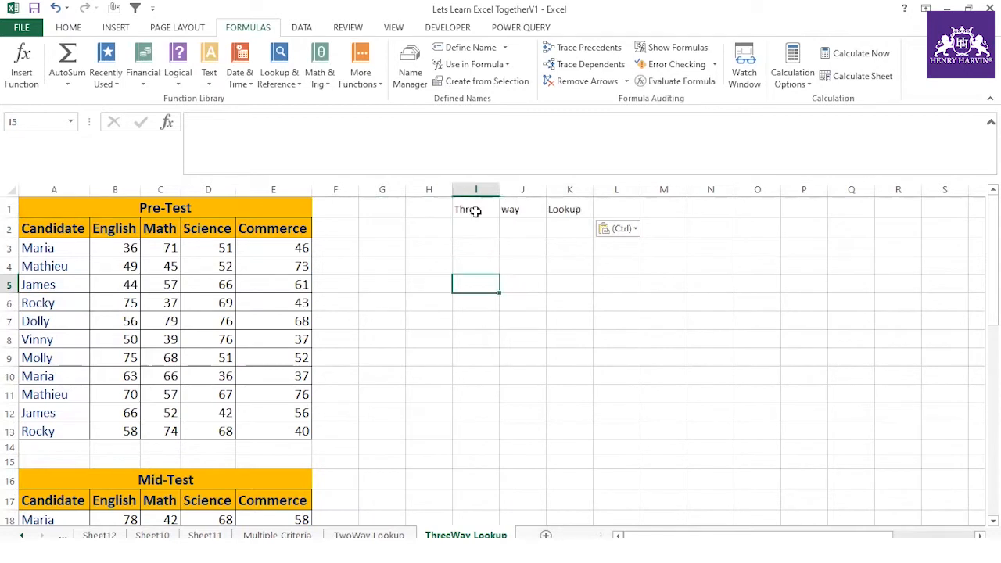
- Undo the last paste of the title on the ThreeWay Lookup sheet
click(493, 208)
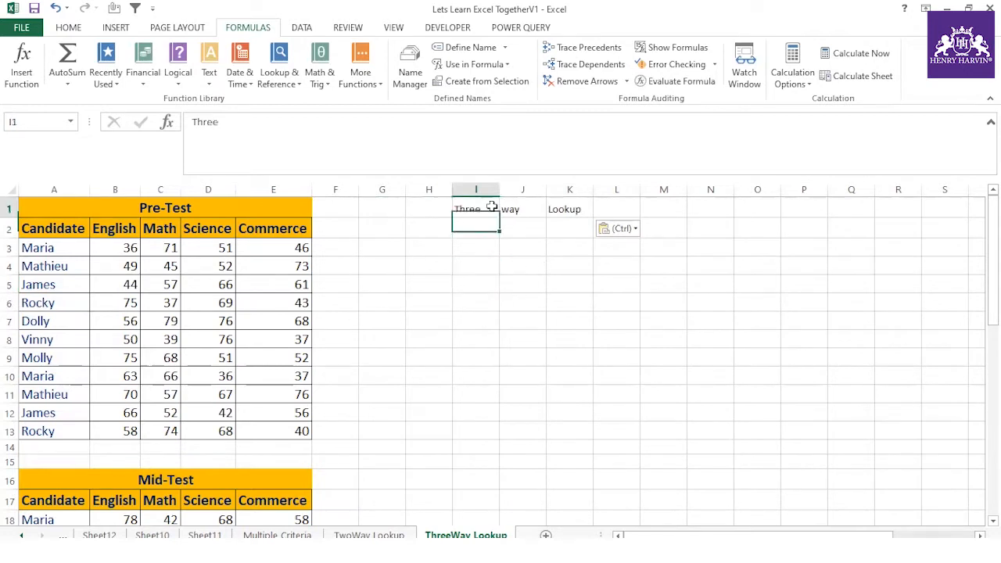
key(ctrl+z)
click(485, 305)
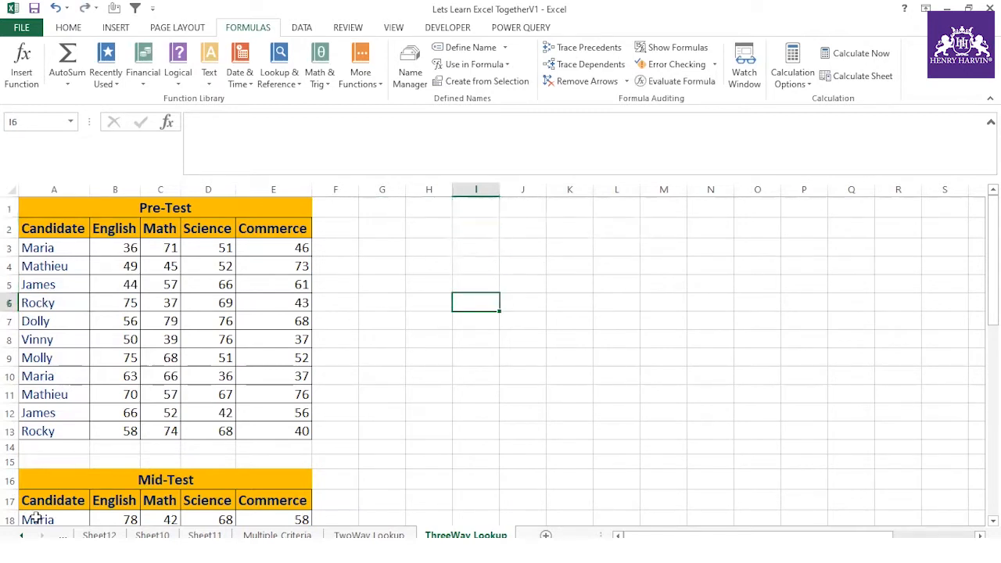
- Copy the text "Three way Lookup" from F8 of the Index sheet and paste it into the ThreeWay Lookup sheet starting at I1
click(21, 536)
click(94, 535)
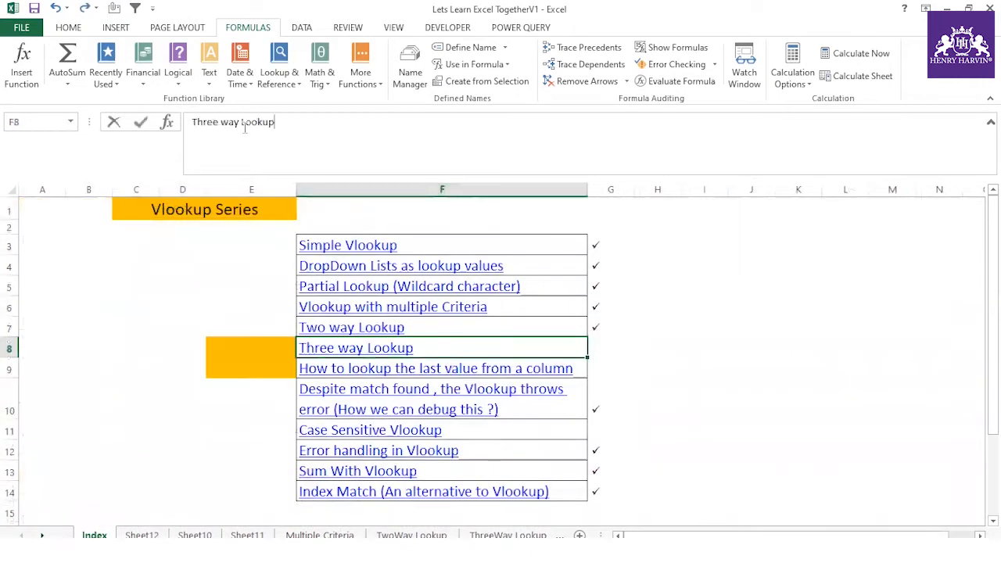
drag(288, 127, 133, 129)
key(ctrl+c)
key(Escape)
key(ctrl+Page_Down)
key(ctrl+Page_Down)
key(ctrl+Page_Down)
key(ctrl+Page_Down)
key(ctrl+Page_Down)
key(ctrl+Page_Down)
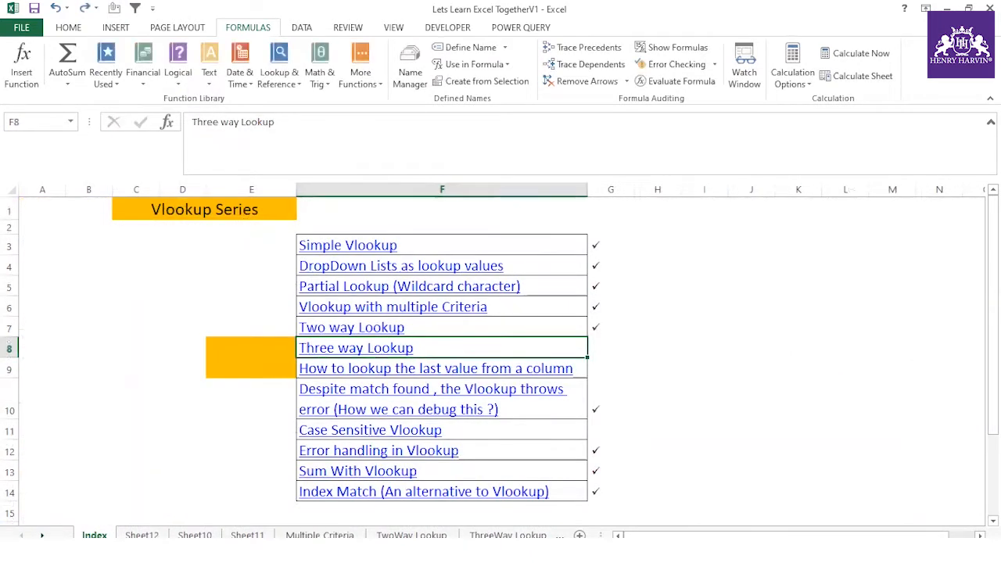
click(468, 202)
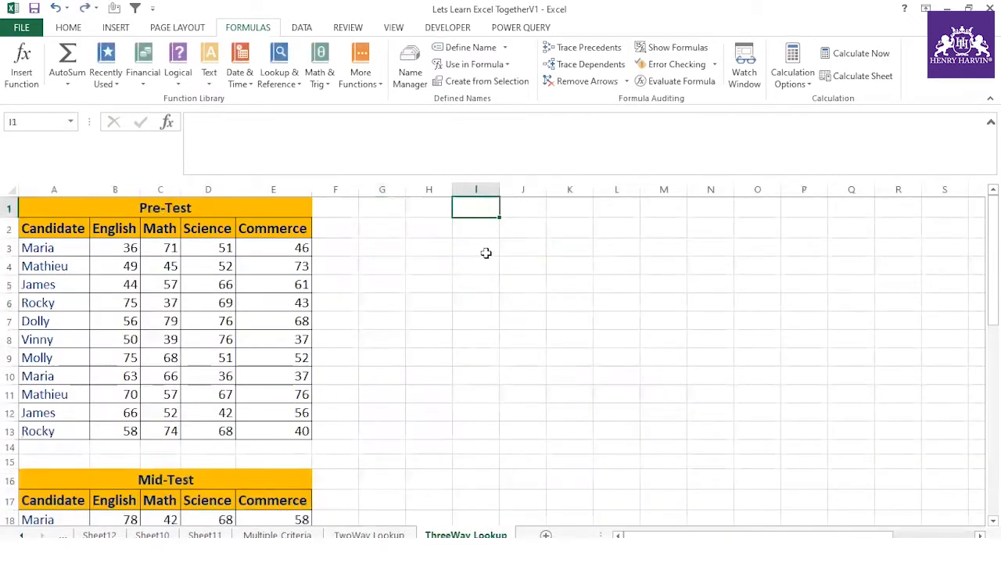
key(ctrl+v)
click(488, 260)
click(485, 208)
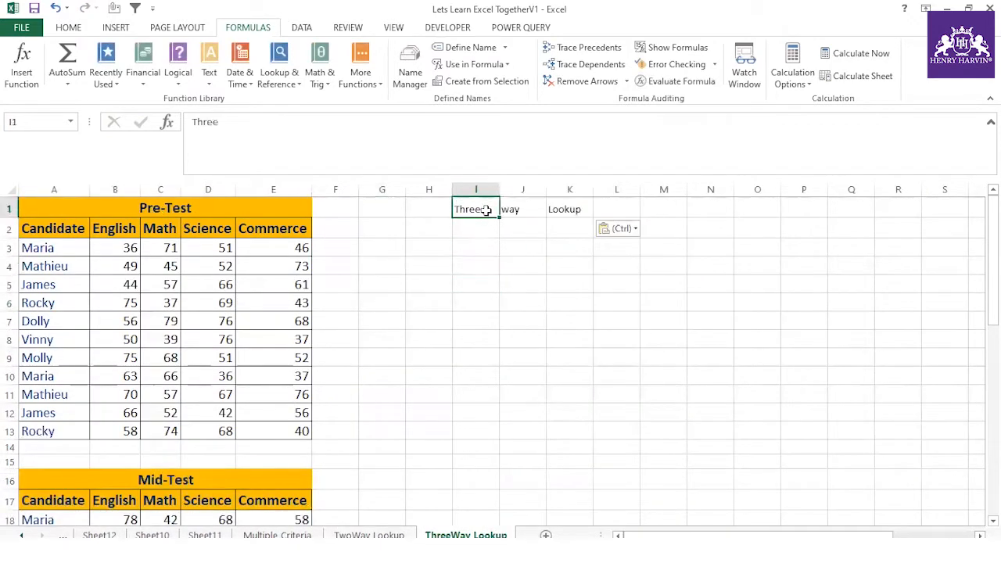
click(499, 188)
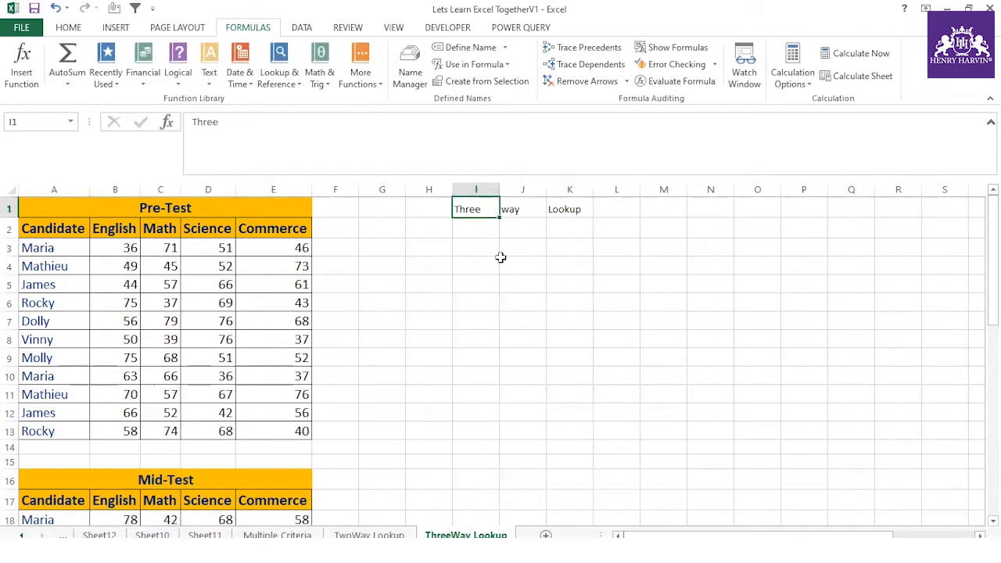
- Fill the title cells I1:K1 with the orange color used for the table headers
drag(485, 210, 566, 210)
click(68, 27)
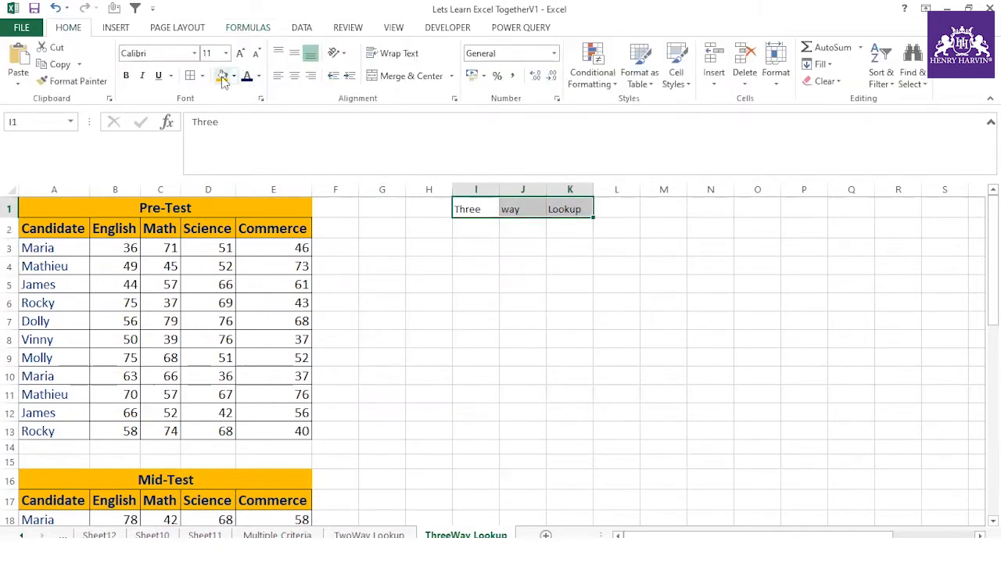
click(223, 80)
click(503, 264)
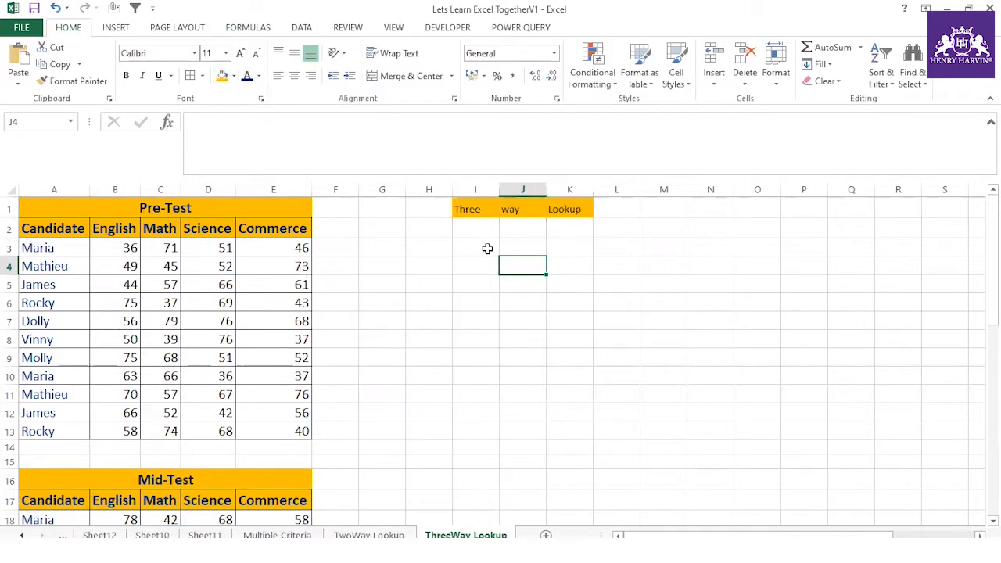
- Enter the note "Dropdown of Test" in cell J3
drag(59, 247, 45, 431)
click(141, 206)
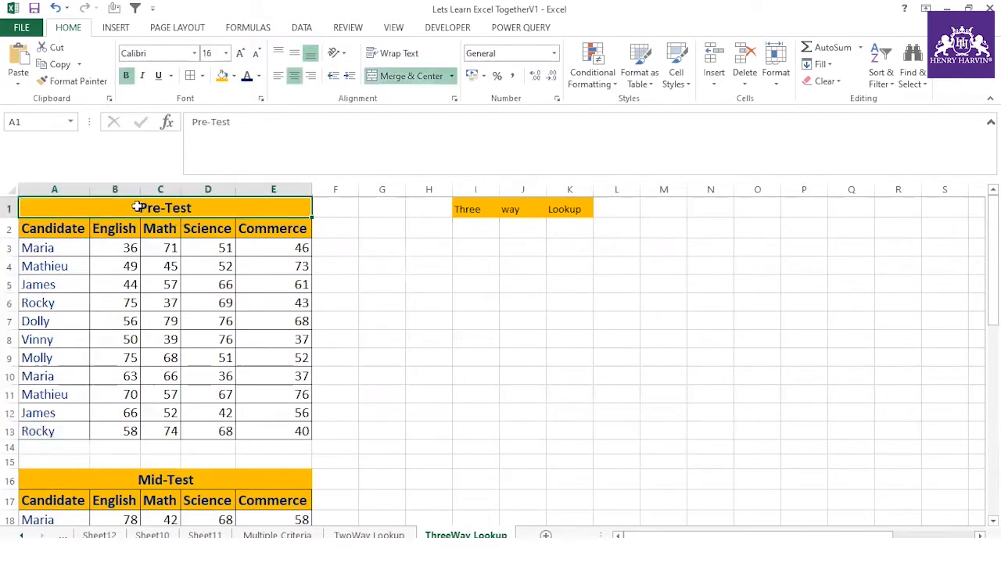
click(526, 245)
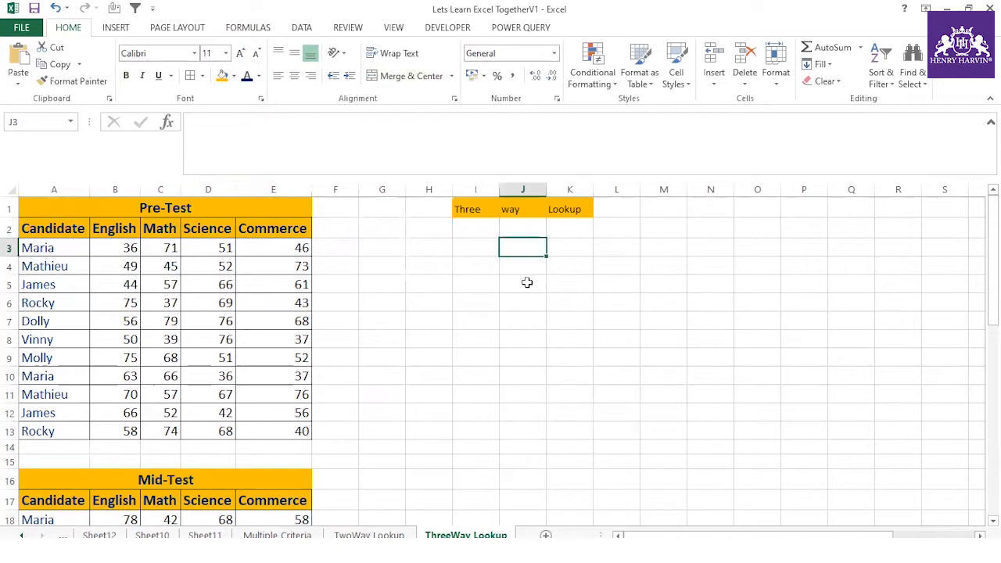
text(Dr)
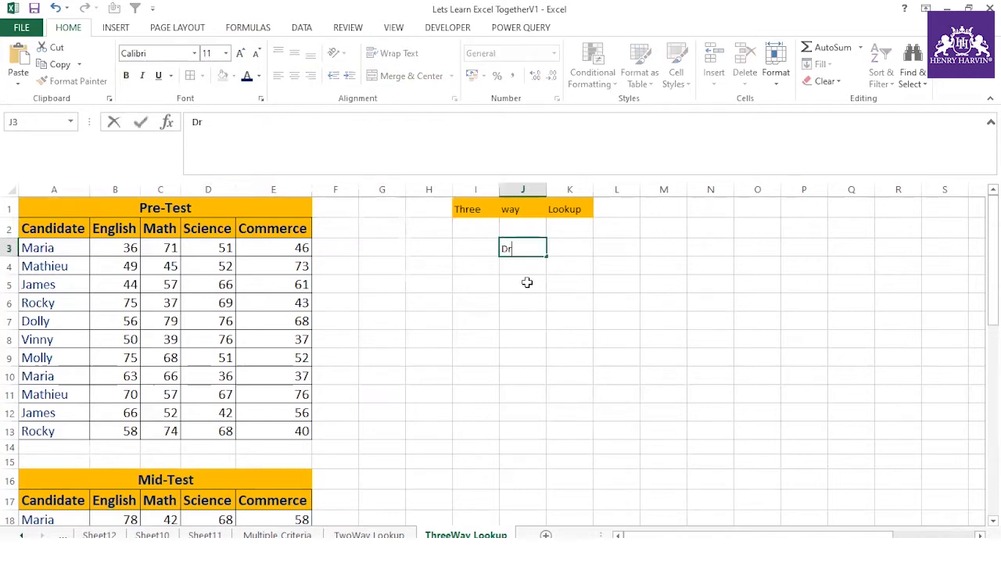
text(opdown of Test)
key(Return)
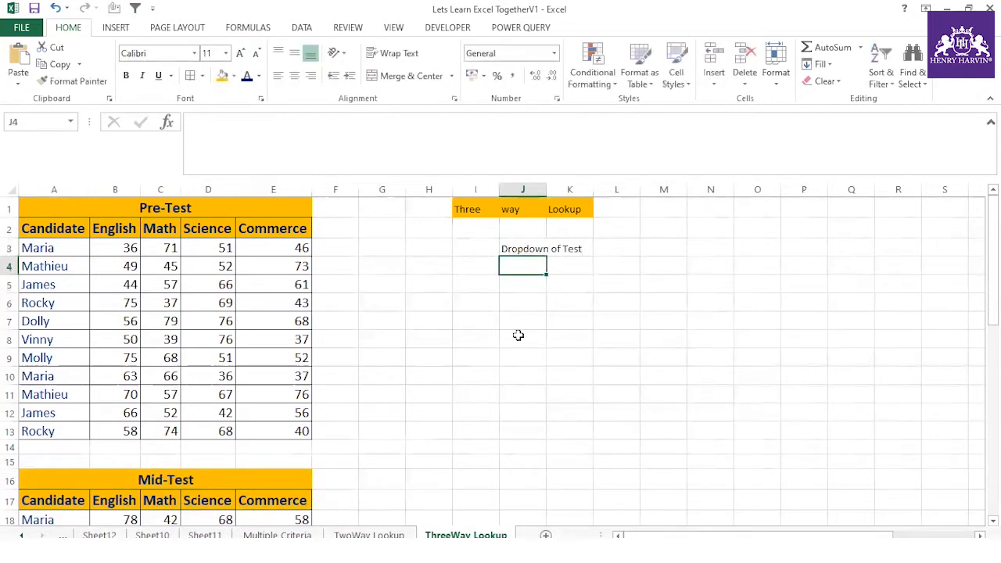
- Enter "Dropdown of Candidate" in J4 and "Dropdown of Subject" in J5, and widen column J to fit the notes
text(Dropdown of)
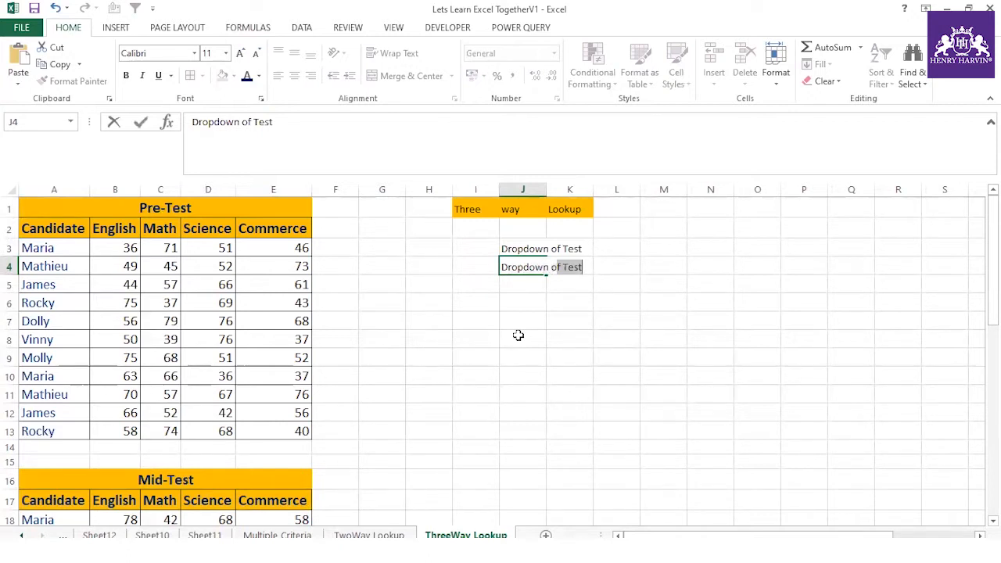
text(Candidate)
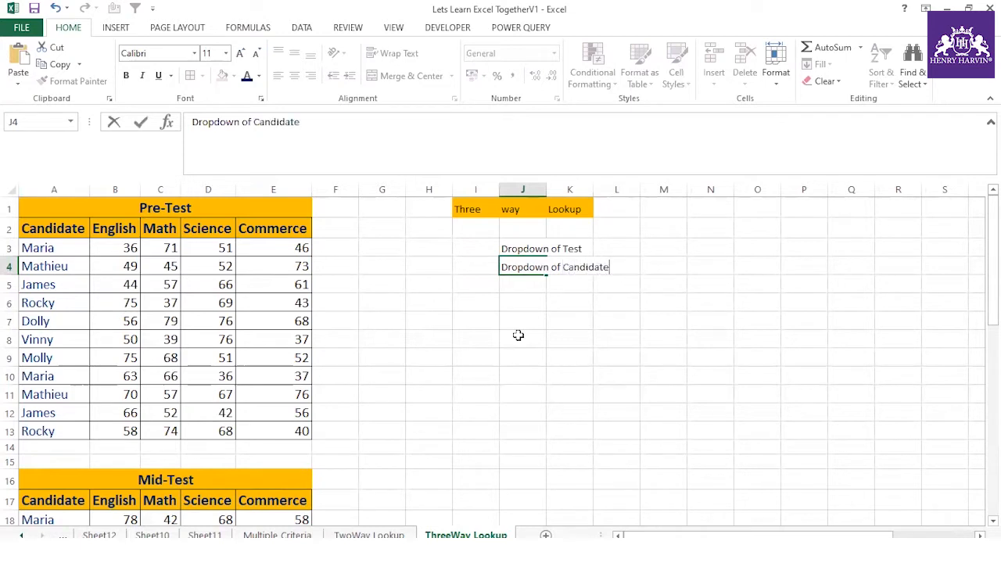
key(Return)
text(Dr)
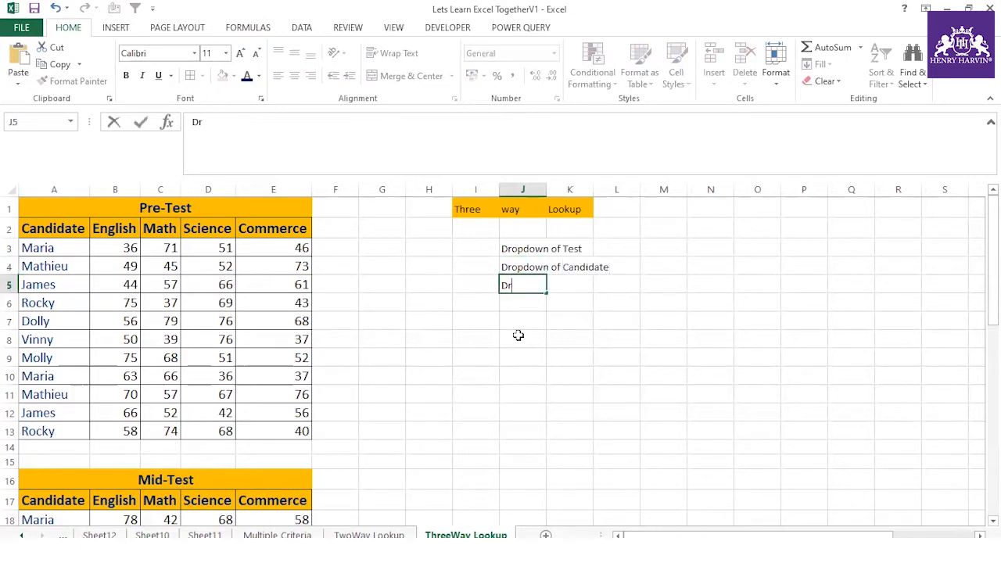
text(opdown of Subject)
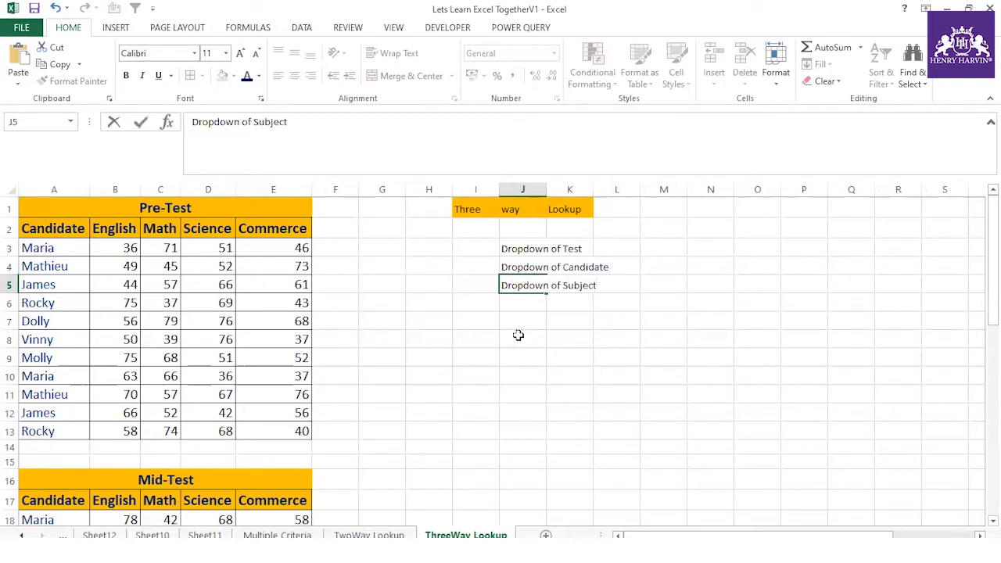
click(518, 335)
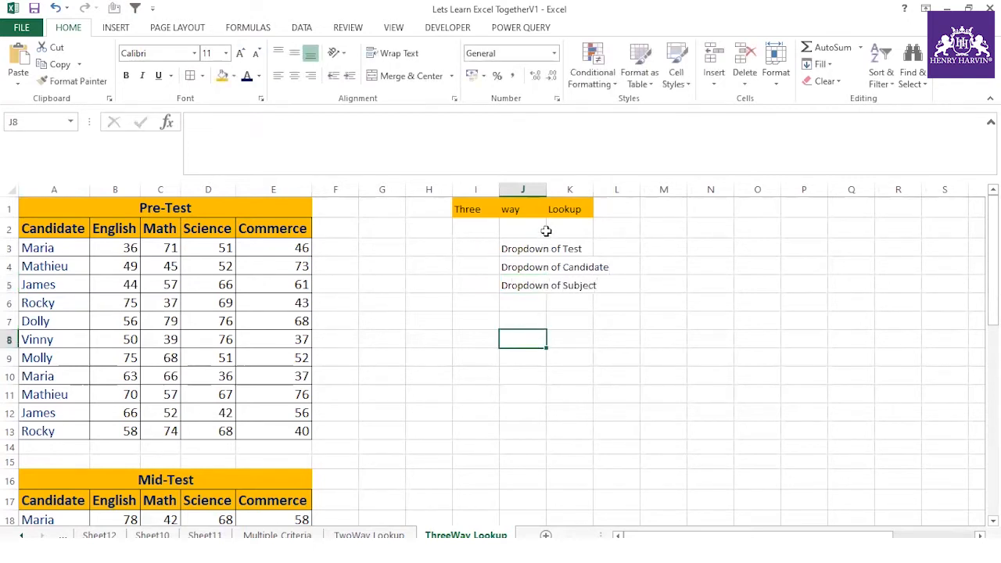
drag(544, 185, 615, 188)
drag(576, 249, 575, 290)
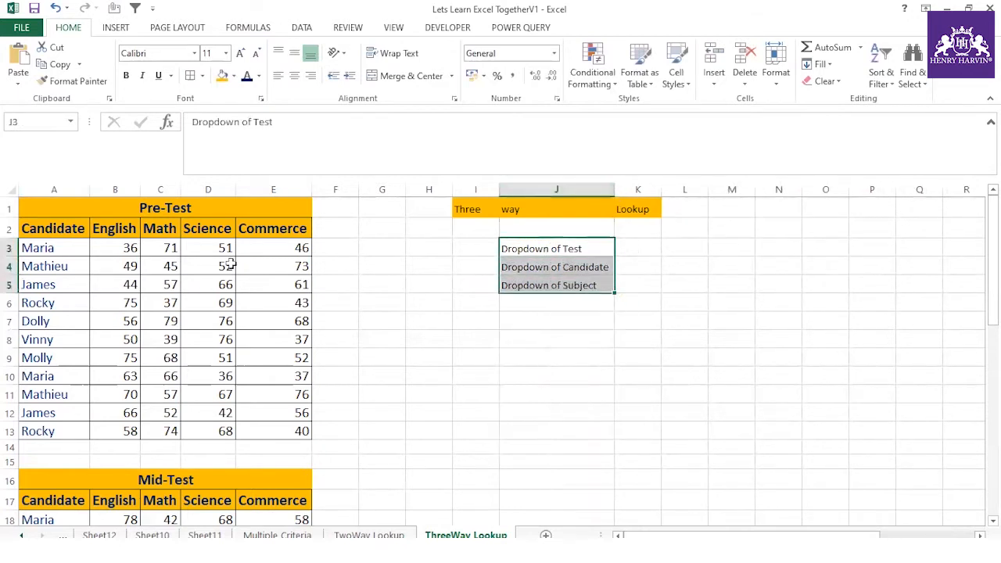
- Copy the candidate names in A3:A13 of the Pre-Test table into column Y starting at Y1
drag(59, 247, 66, 424)
key(ctrl+c)
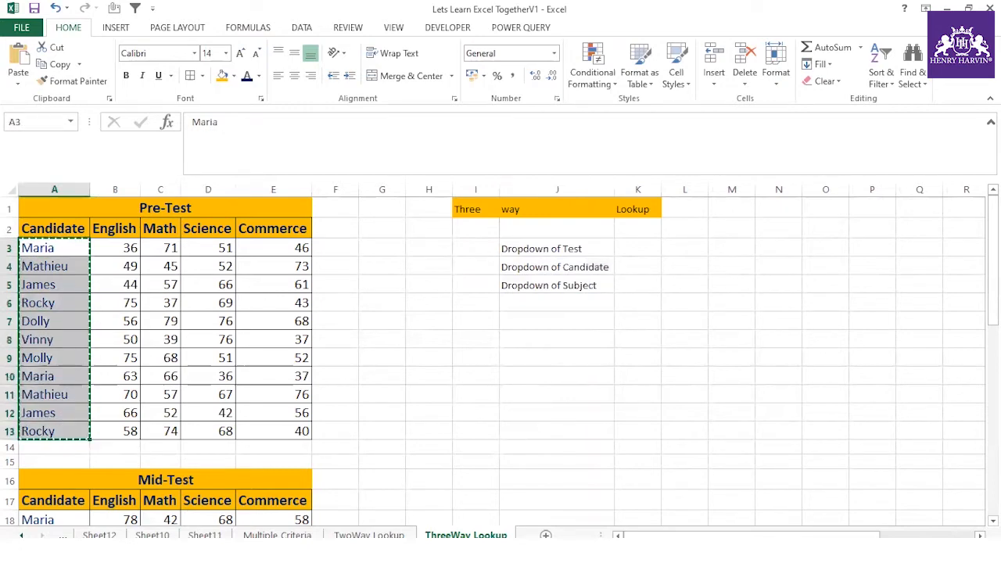
drag(771, 535, 867, 536)
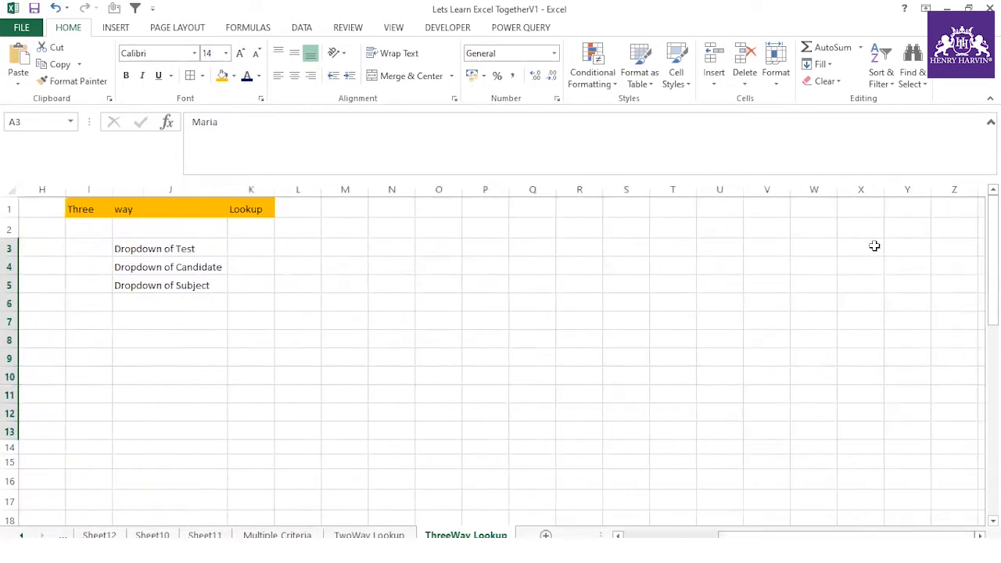
click(918, 207)
key(ctrl+v)
drag(806, 535, 706, 535)
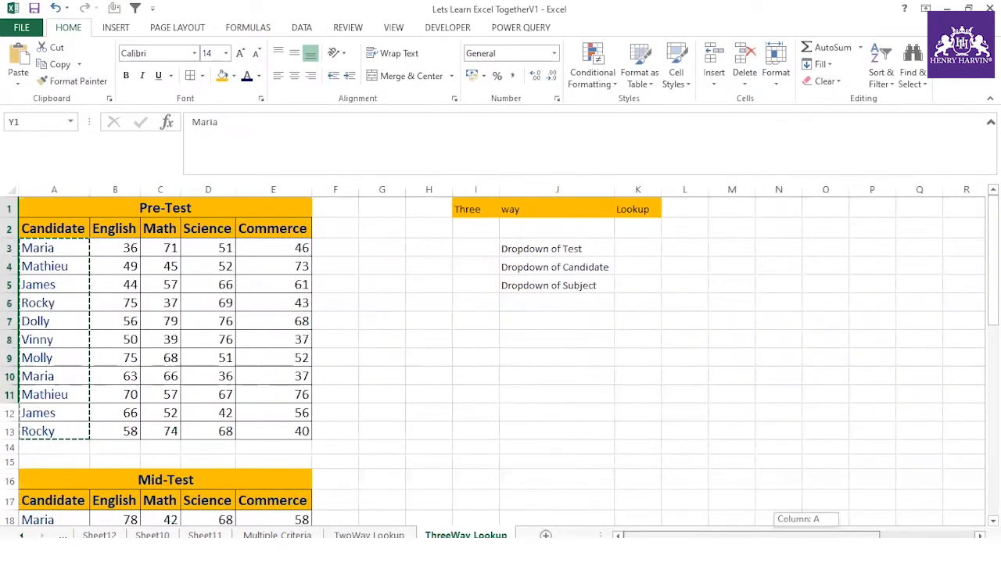
key(Return)
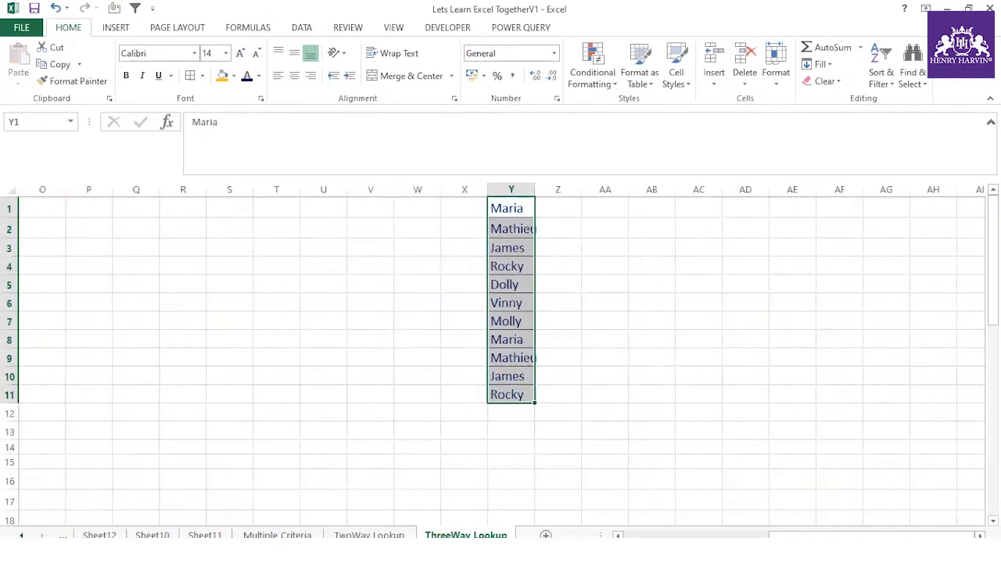
- Copy the subject headers B2:E2 of the Pre-Test table and fit column Y to the width of its names
drag(872, 535, 783, 535)
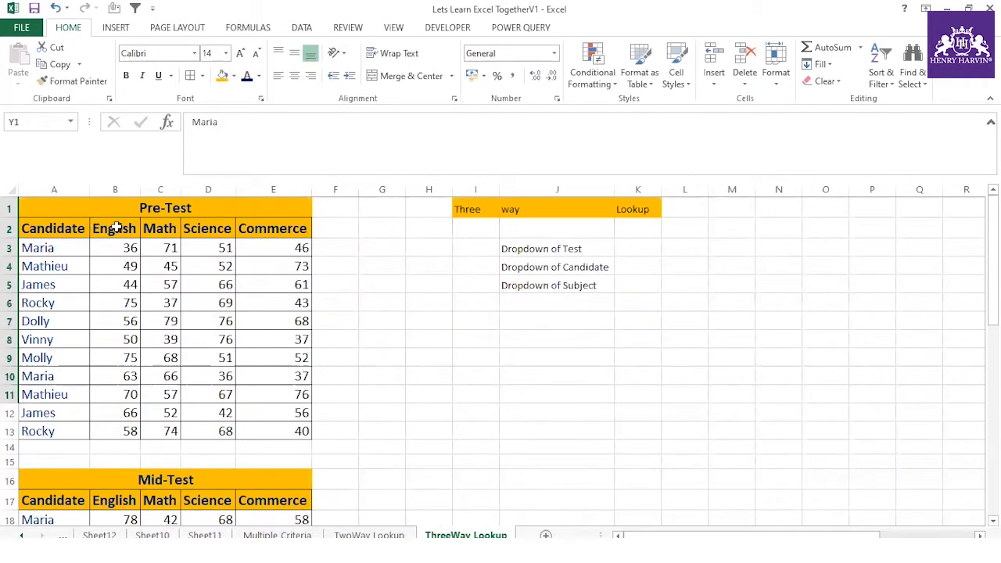
drag(116, 226, 258, 227)
key(ctrl+c)
drag(694, 535, 791, 535)
double_click(932, 189)
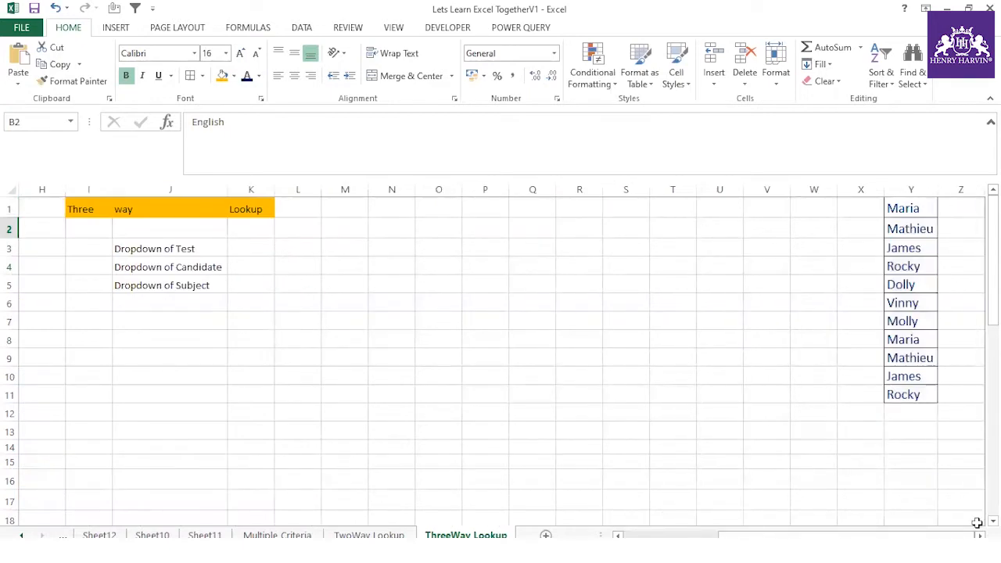
- Paste the copied subject headers at Z1 as values only, transposed into a vertical list
scroll(798, 266, right, 2)
right_click(866, 210)
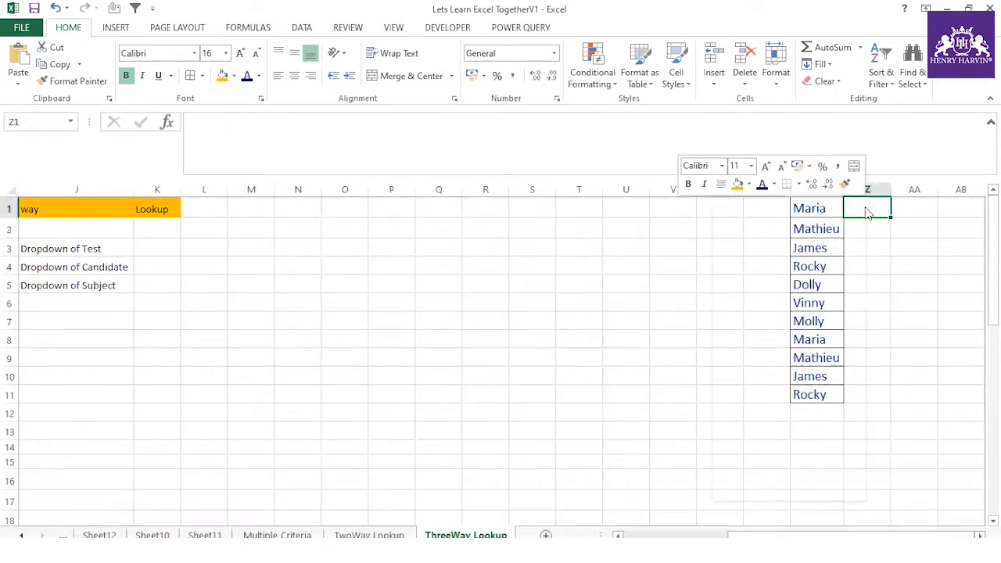
click(765, 291)
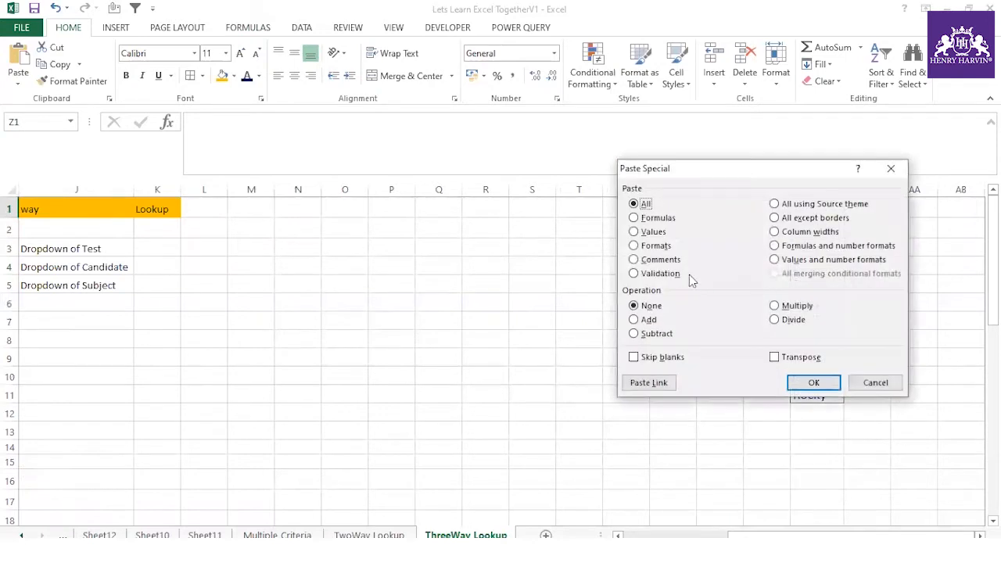
click(650, 233)
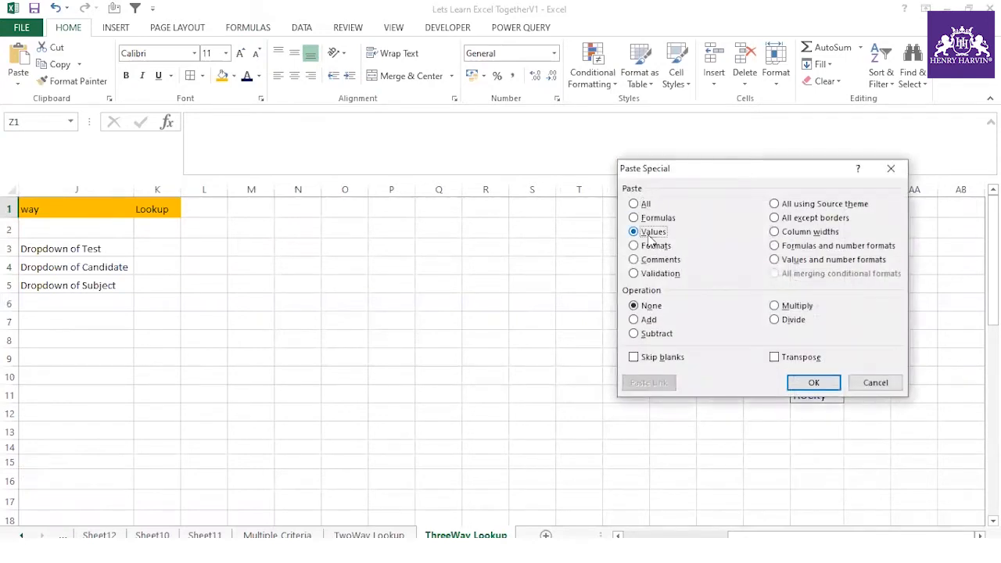
click(774, 357)
click(813, 382)
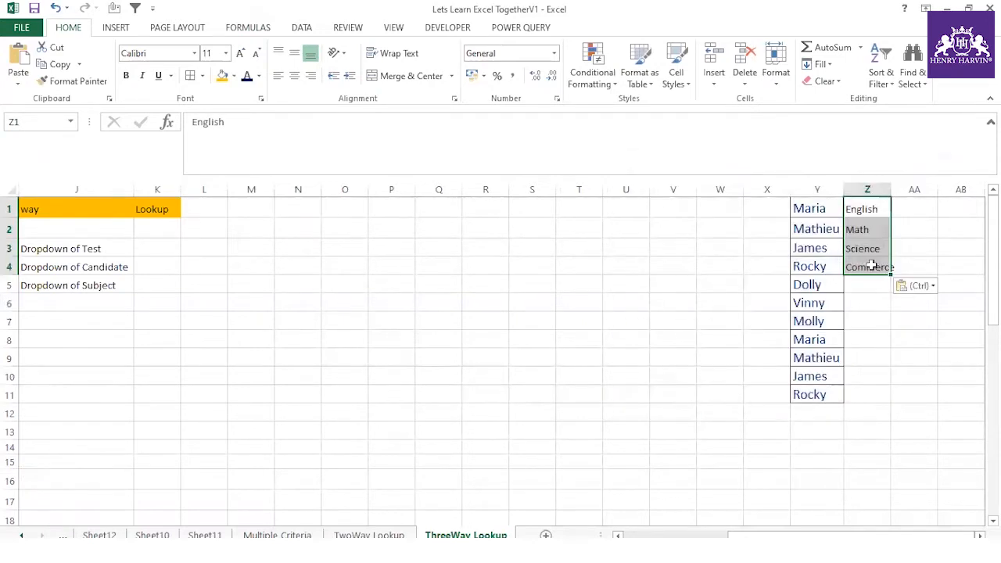
- Apply the formatting of cell Y1 to the subjects in Z1:Z4 with Format Painter and fit column Z to its contents
click(824, 208)
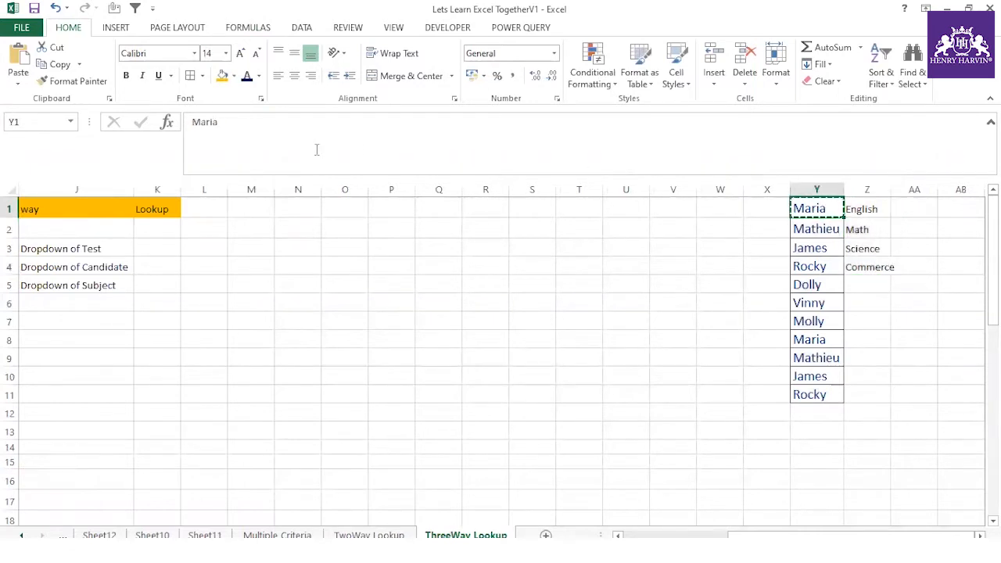
click(102, 83)
drag(868, 209, 887, 271)
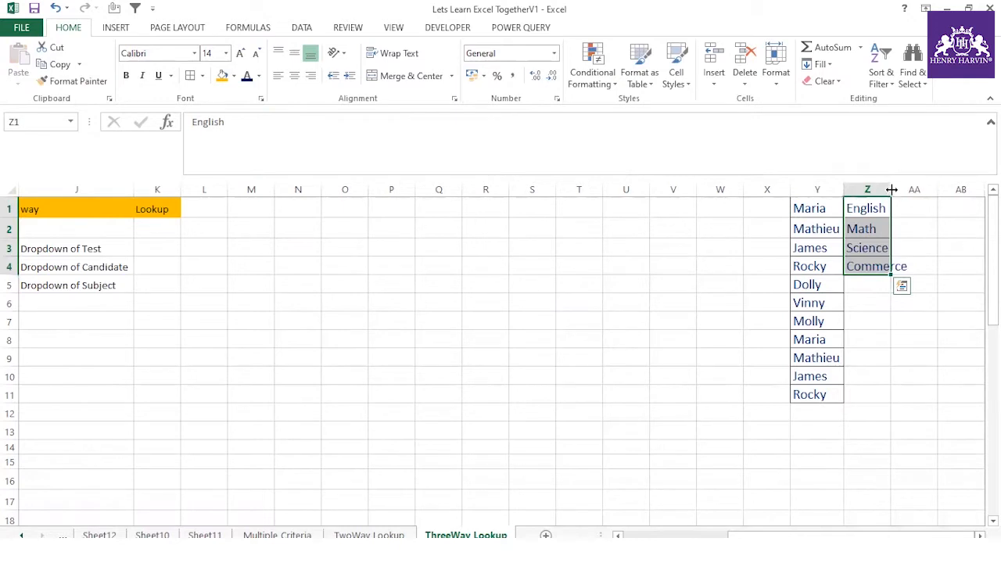
double_click(892, 189)
- Copy the title text "Pre-Test" from the first table's merged heading and paste it as plain text into H7
drag(908, 535, 774, 534)
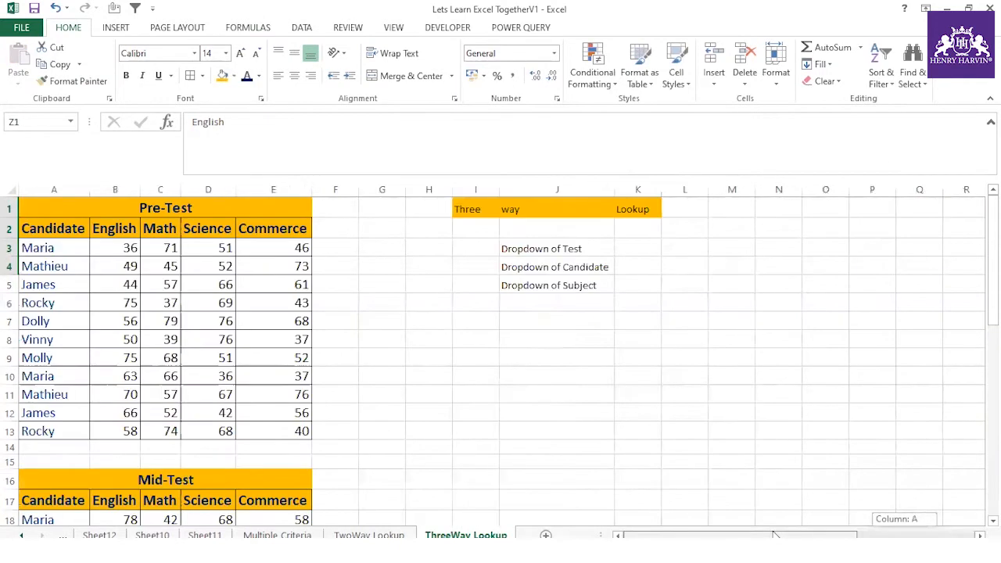
click(185, 207)
drag(236, 123, 177, 125)
key(ctrl+c)
click(435, 316)
right_click(435, 315)
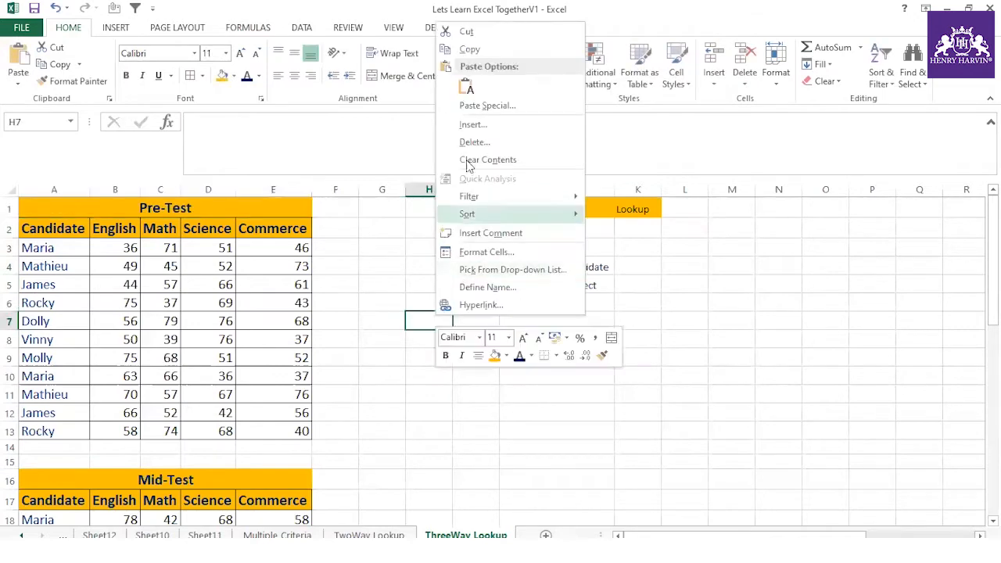
click(486, 105)
click(362, 82)
click(557, 302)
- Copy the title text "Mid-Test" from the heading in A16 and paste it as plain text into H8
scroll(156, 399, down, 2)
click(174, 366)
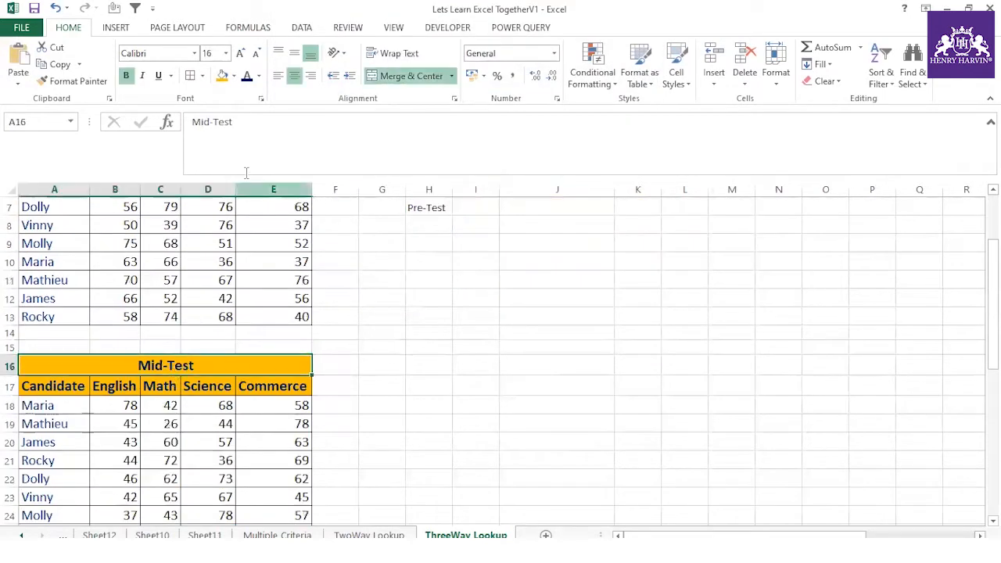
drag(235, 124, 188, 124)
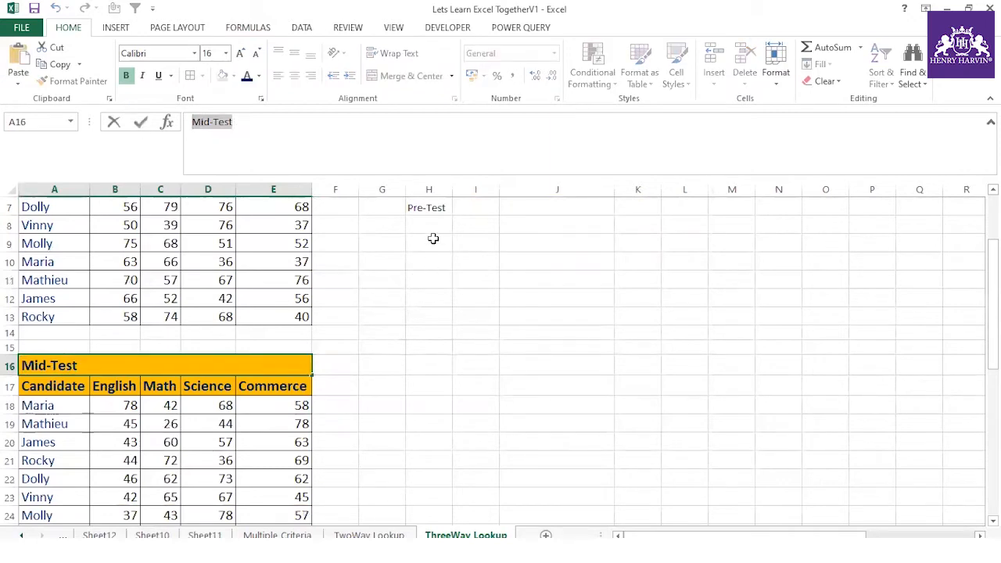
right_click(424, 225)
click(466, 309)
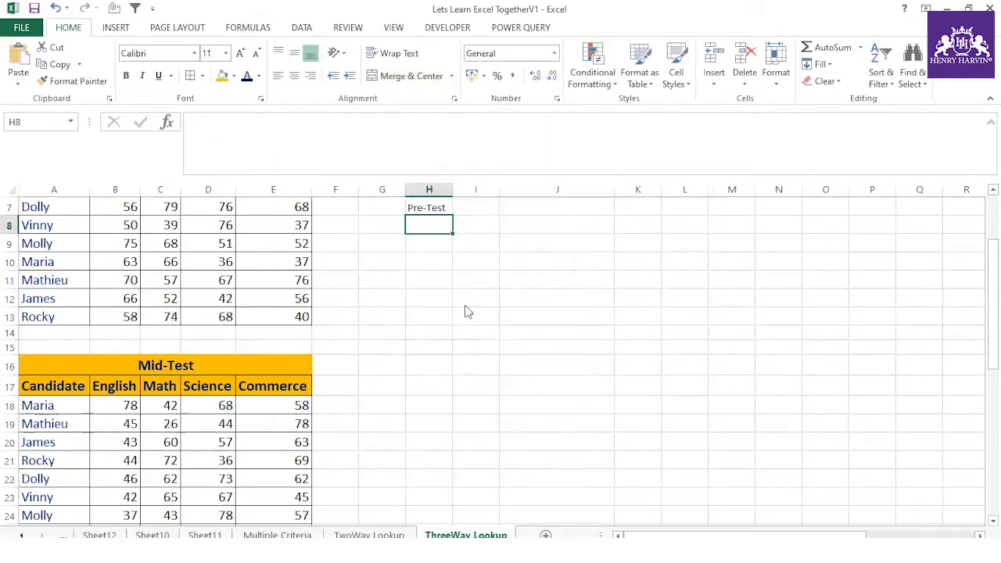
click(356, 221)
click(563, 439)
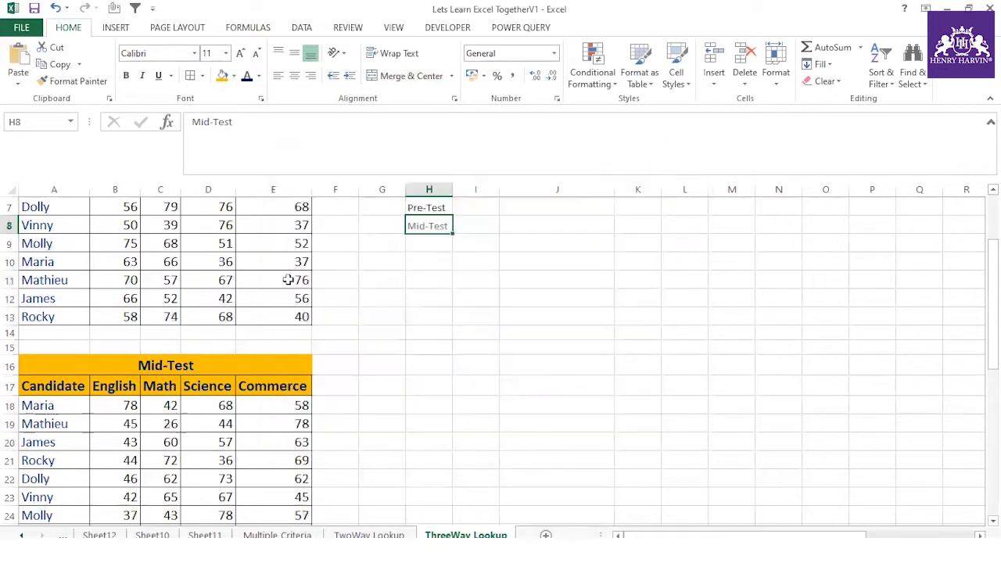
- Copy the title text "Final-Test" from the heading in A32 and paste it as plain text into H9
scroll(398, 383, down, 3)
click(174, 494)
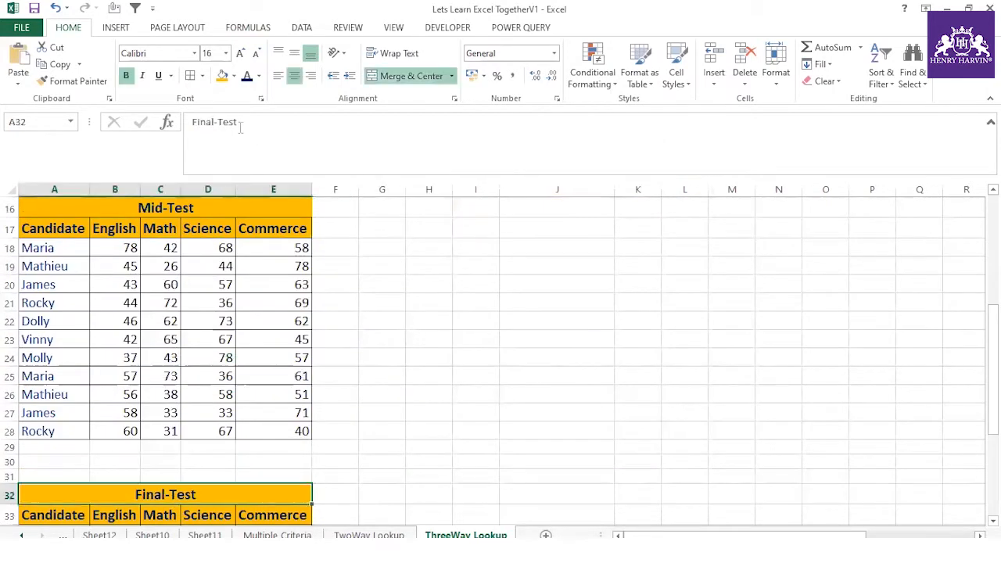
drag(243, 118, 192, 122)
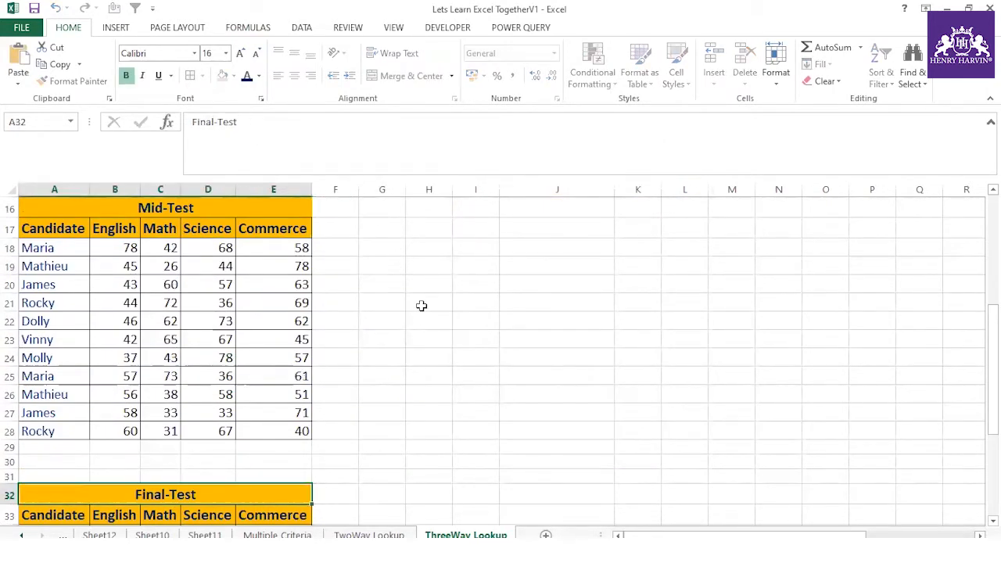
key(Escape)
scroll(410, 290, up, 5)
right_click(422, 356)
click(469, 139)
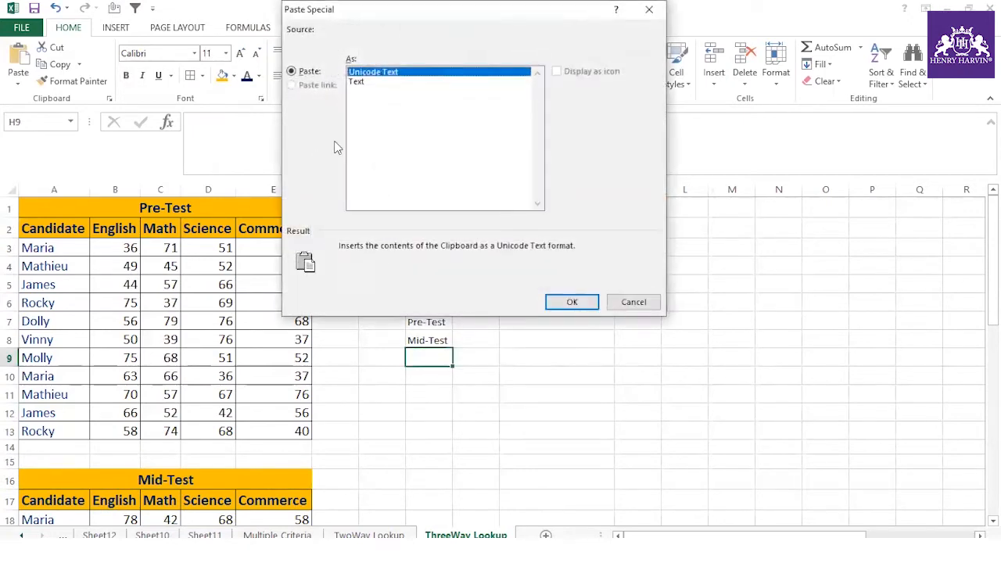
click(357, 82)
click(565, 305)
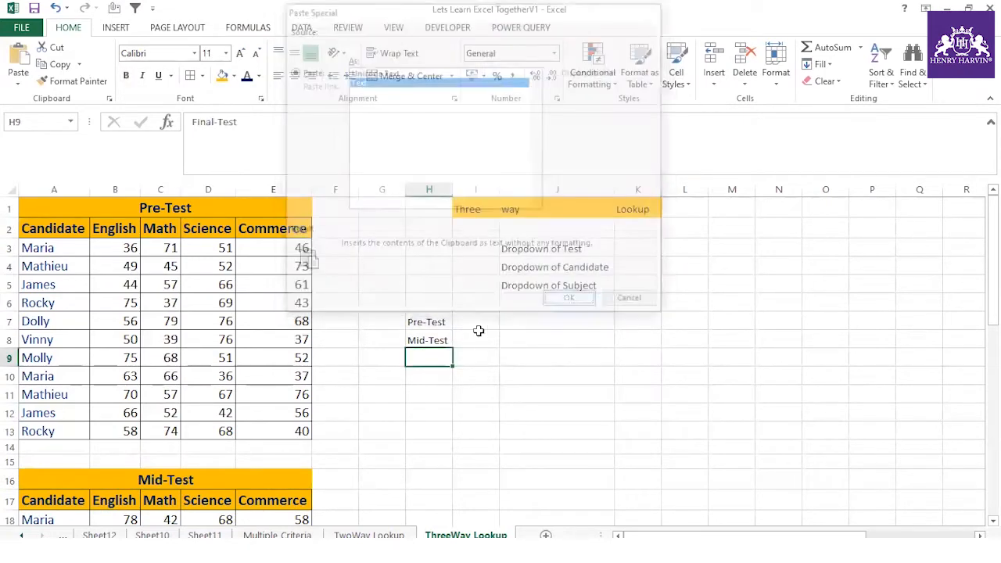
- Copy the test names in H7:H9 to column AA starting at AA1
drag(441, 323, 440, 356)
key(ctrl+c)
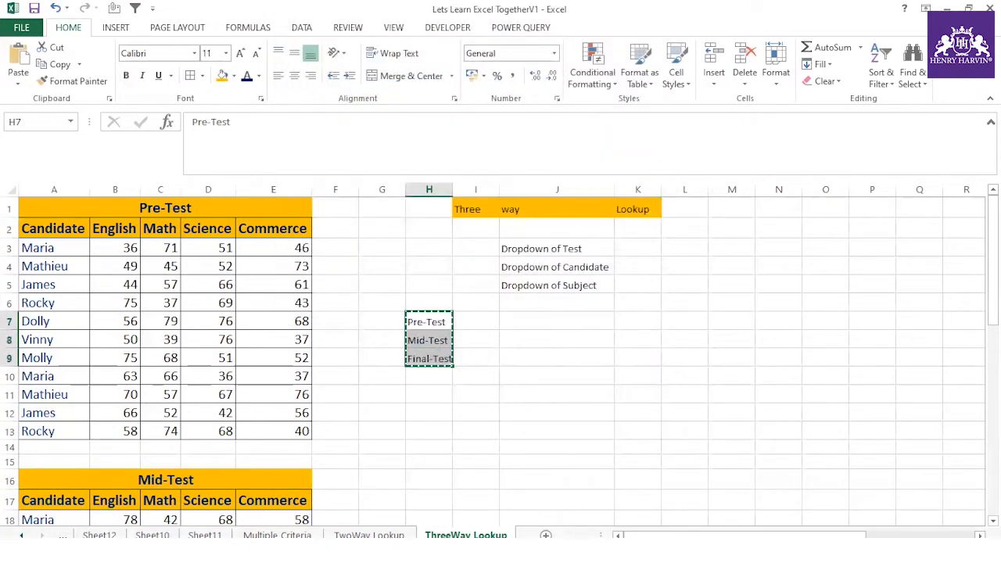
scroll(961, 245, right, 4)
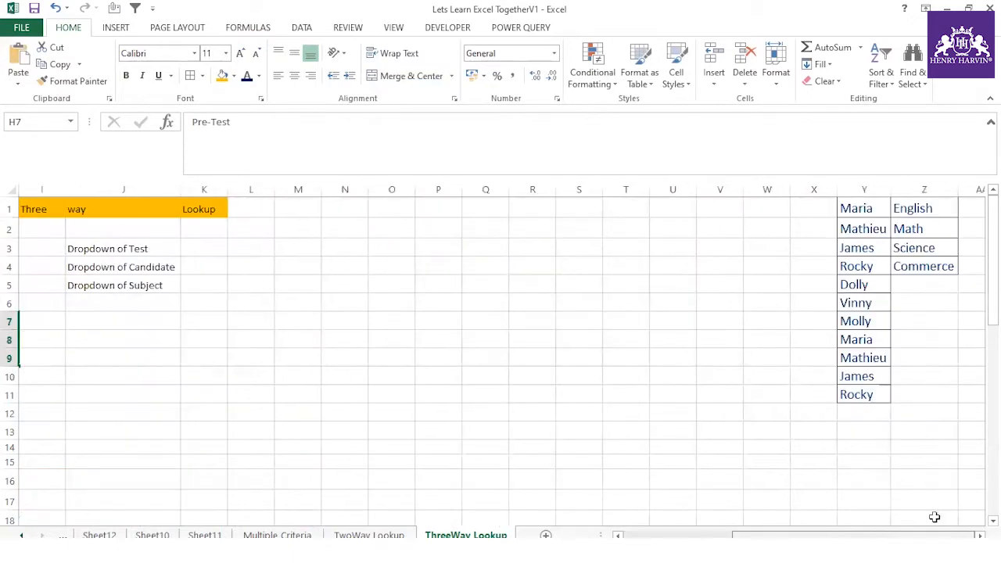
click(970, 211)
key(ctrl+v)
- Match the test names in AA1:AA3 to the neighbouring lists with Format Painter and fit column AA to its contents
mouse_move(431, 210)
mouse_down()
mouse_move(433, 234)
mouse_move(433, 212)
mouse_move(493, 251)
mouse_up()
click(78, 81)
double_click(514, 189)
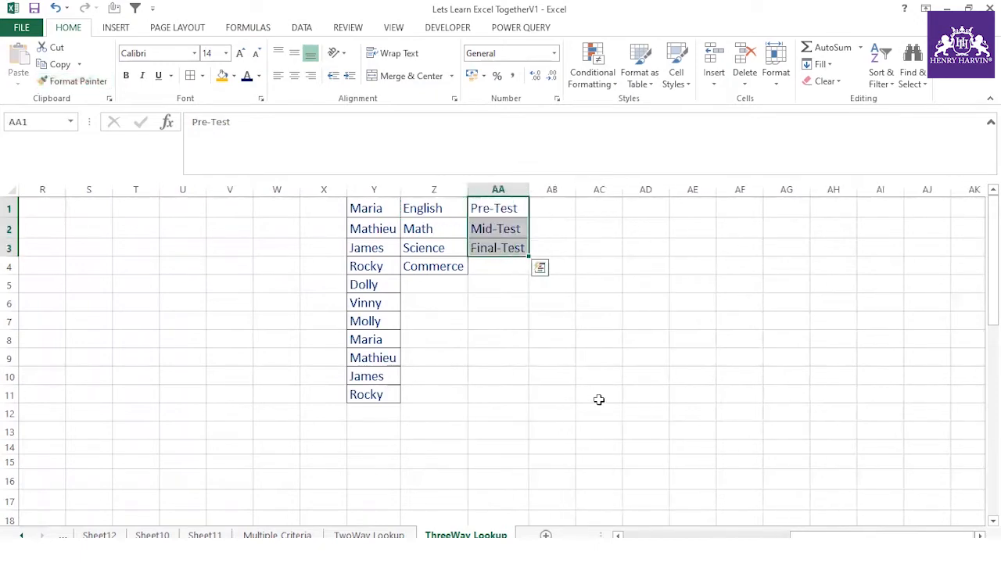
- Hide the empty columns M through S
drag(884, 535, 737, 535)
drag(613, 189, 913, 204)
right_click(898, 190)
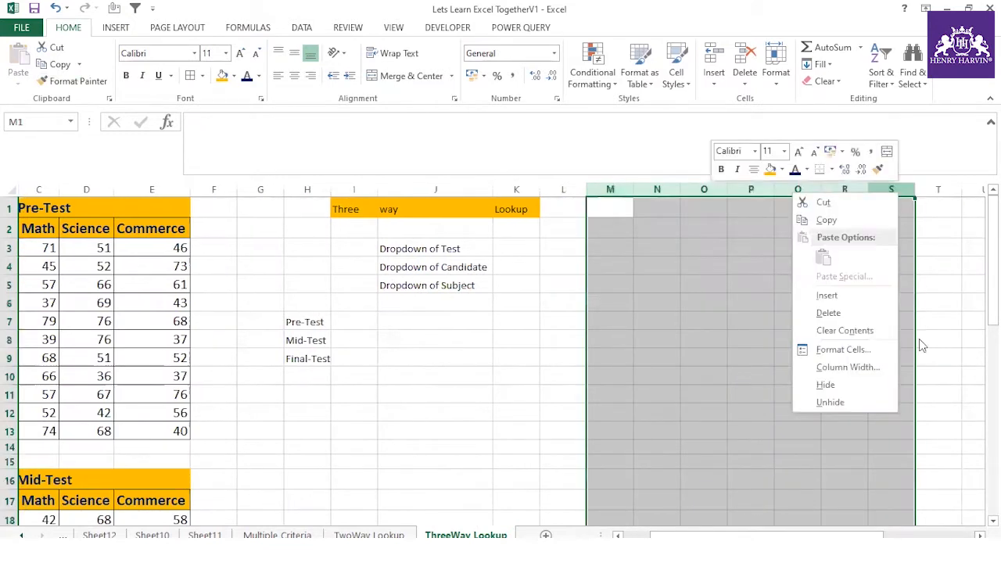
click(839, 380)
click(732, 418)
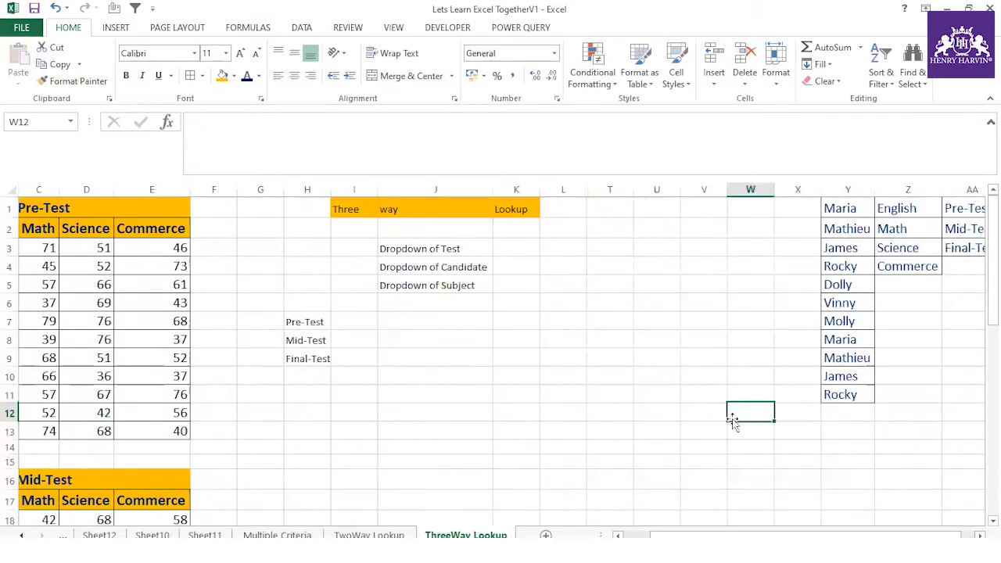
- Enter the label "Typeof Test" in K3 and fit column K to the text
click(471, 251)
click(510, 247)
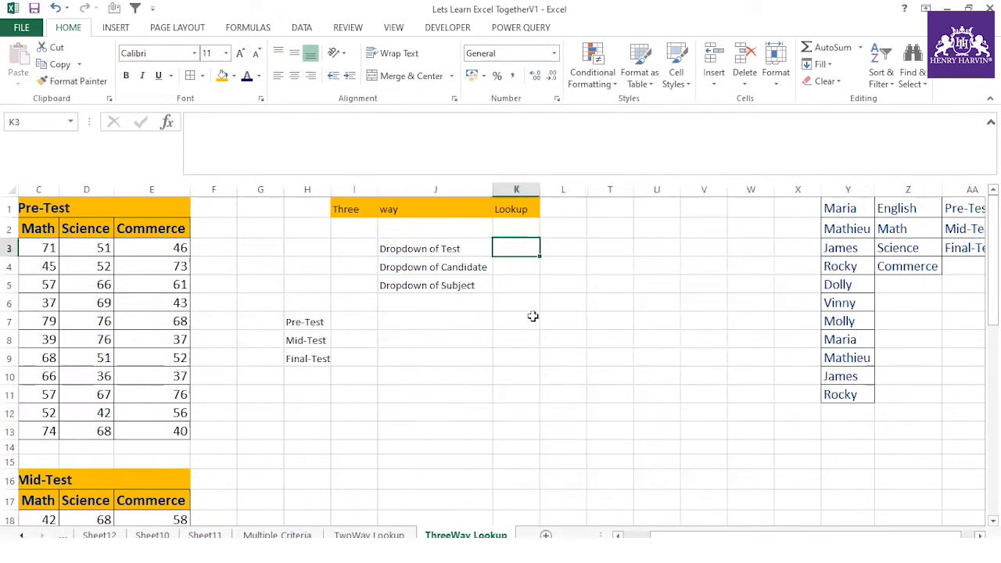
text(Typeof Test)
click(533, 316)
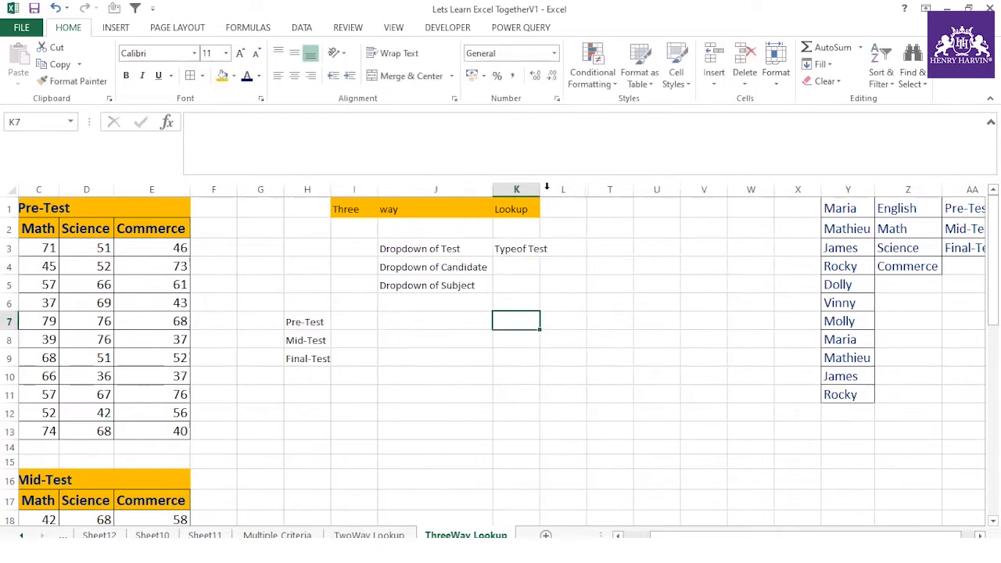
double_click(545, 189)
click(578, 248)
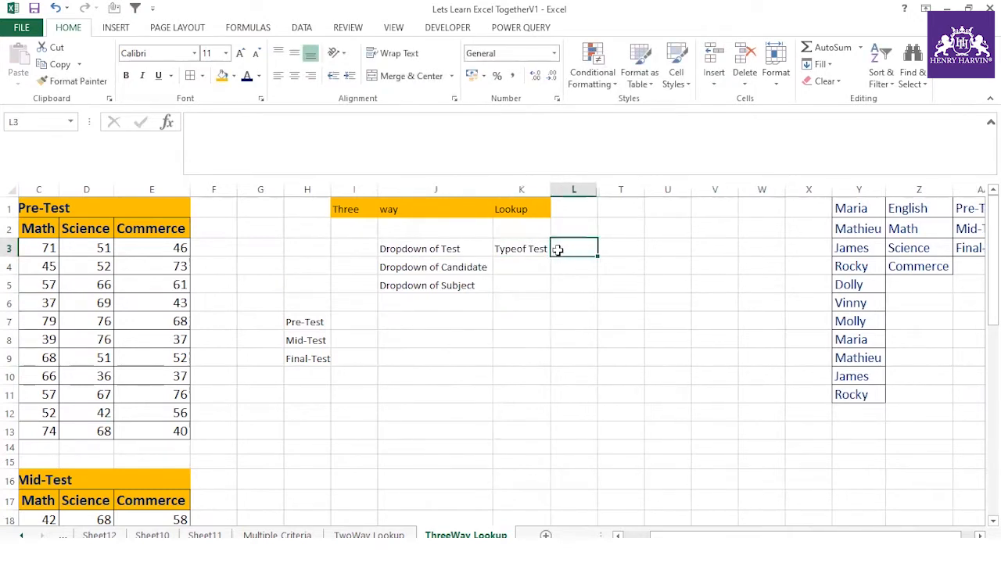
- Apply the header formatting of cell D2 to K3:K5 with Format Painter and refit the width of column K
click(525, 249)
click(80, 227)
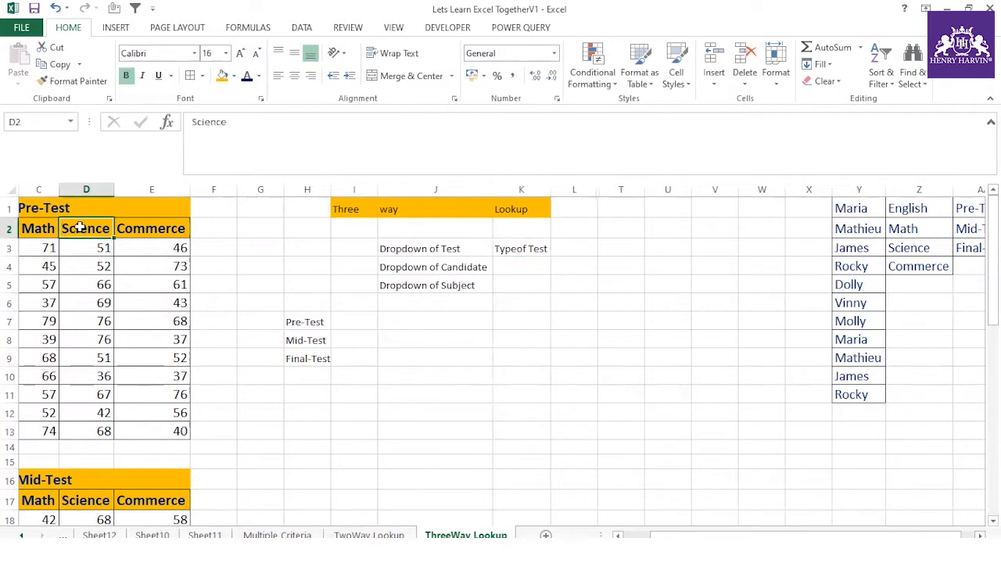
click(72, 81)
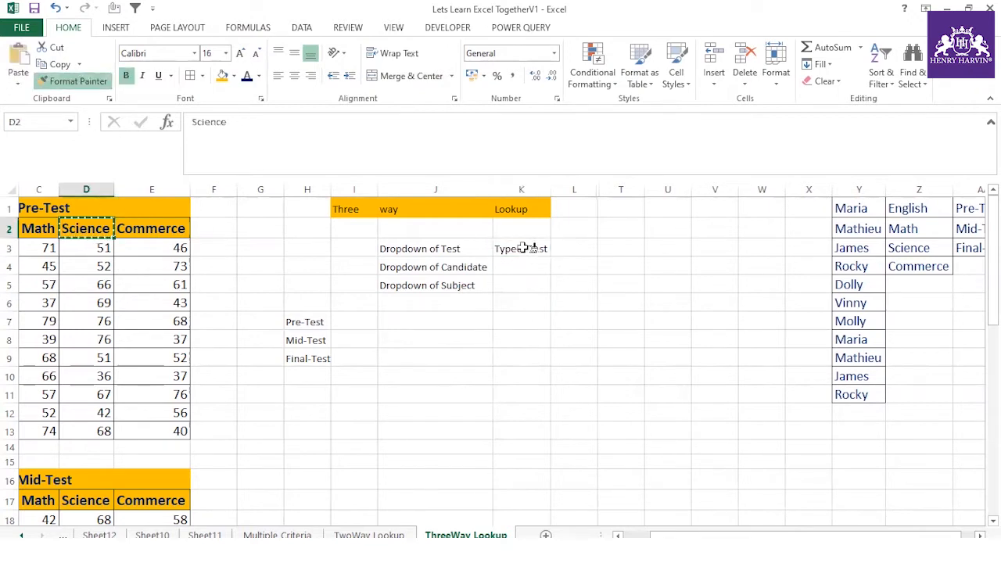
drag(522, 249, 531, 285)
double_click(551, 189)
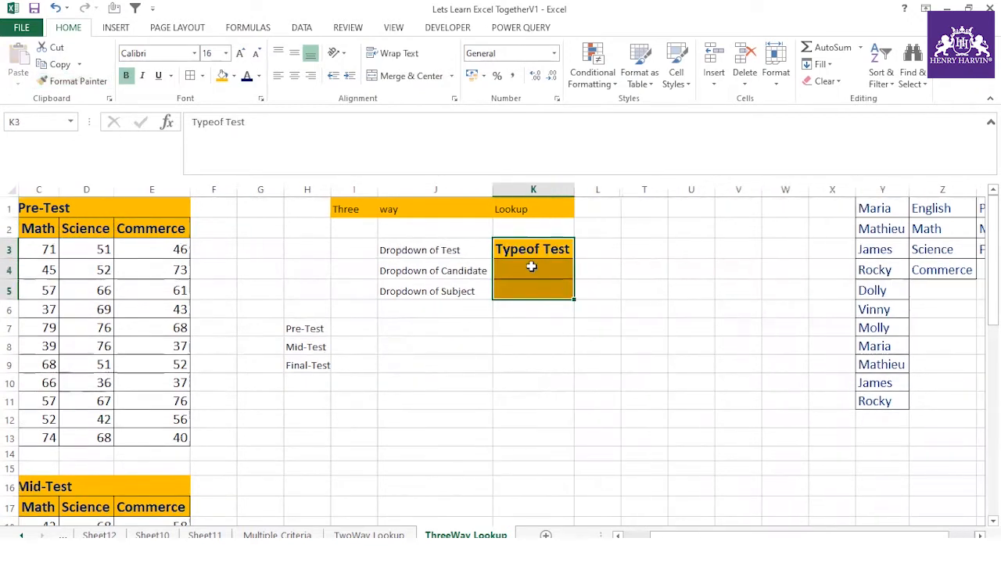
- Enter the labels "Candidate" in K4 and "Subject" in K5
click(528, 266)
text(Candidat)
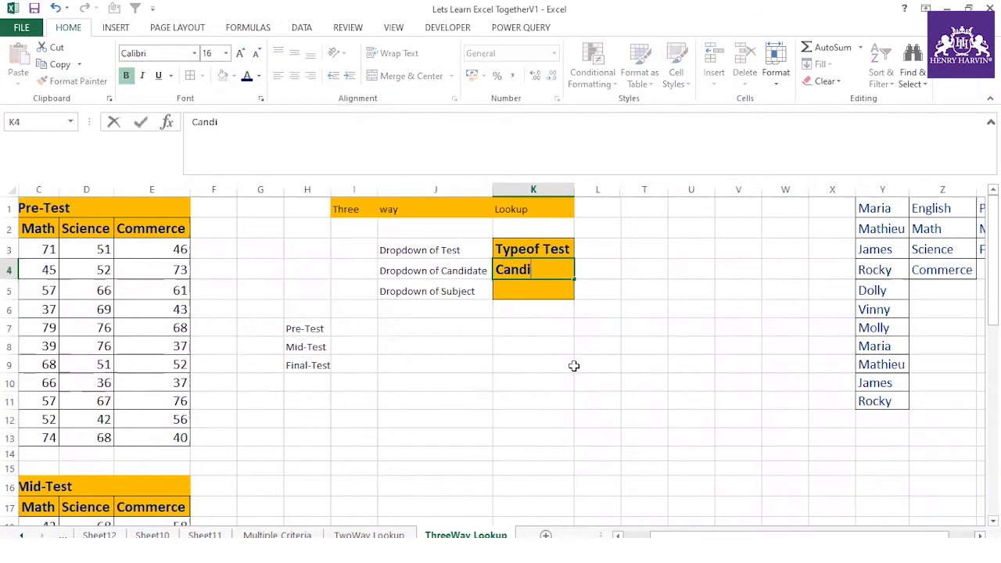
click(536, 293)
text(Subjec)
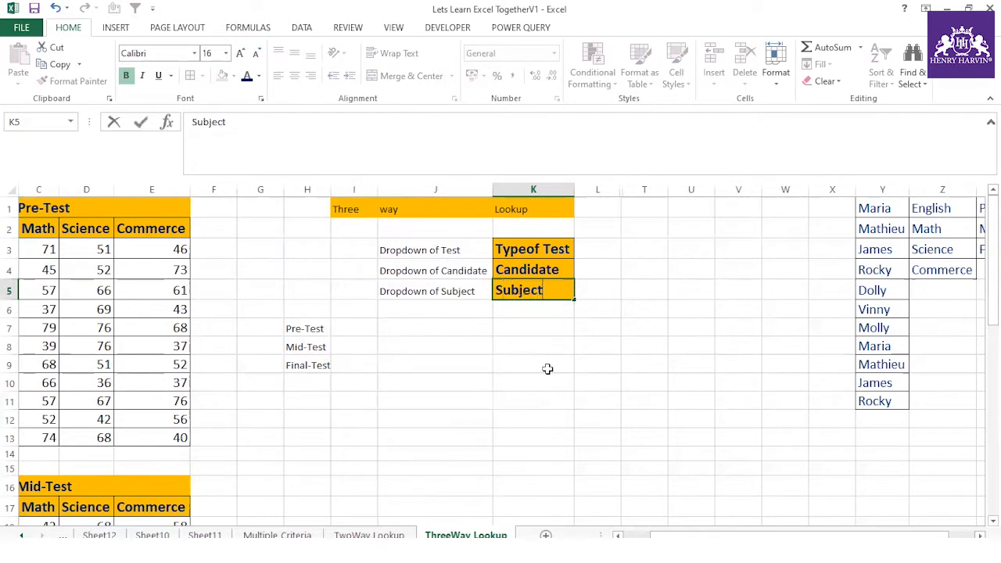
text(t)
click(548, 368)
- Correct the label in K3 to read "Type of Test"
click(521, 249)
click(212, 122)
click(534, 343)
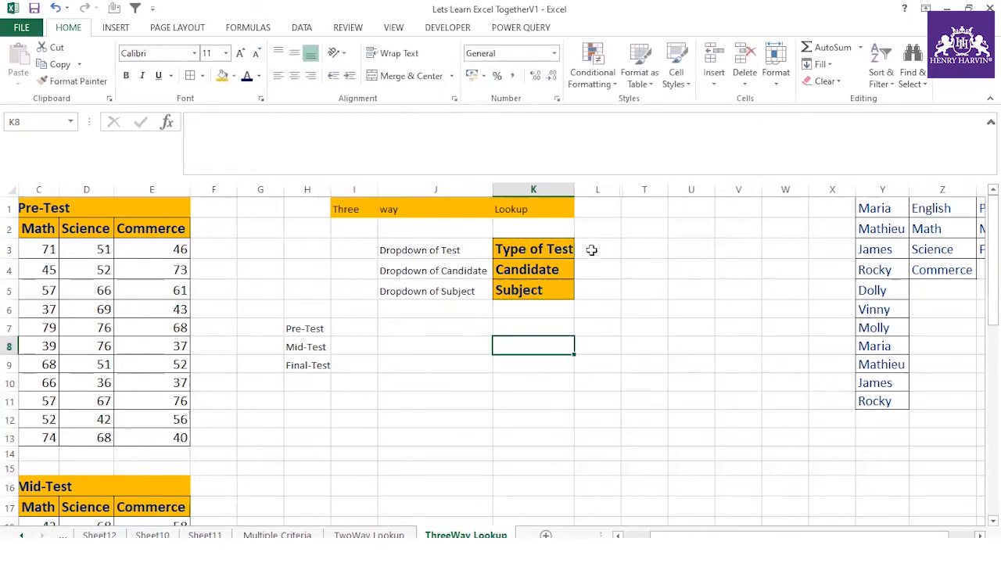
- Add a list data validation to L3 using the test names in AA1:AA3 as its source
click(591, 250)
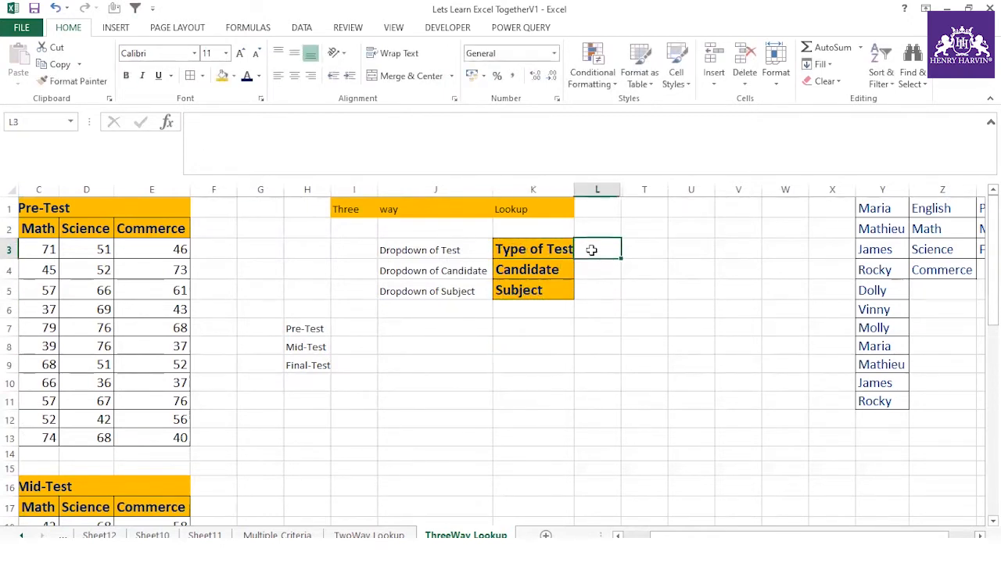
click(298, 28)
click(625, 85)
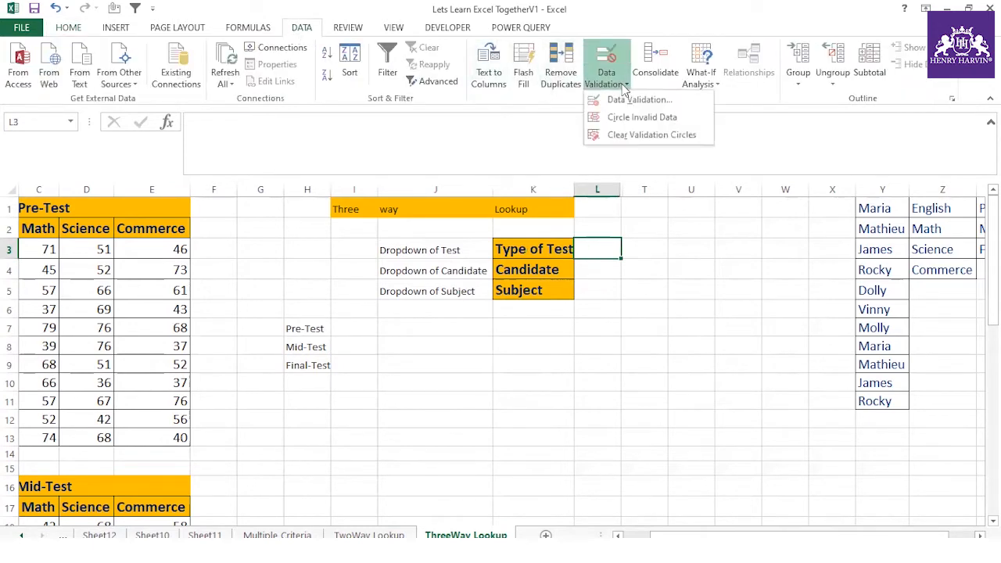
click(643, 98)
click(304, 168)
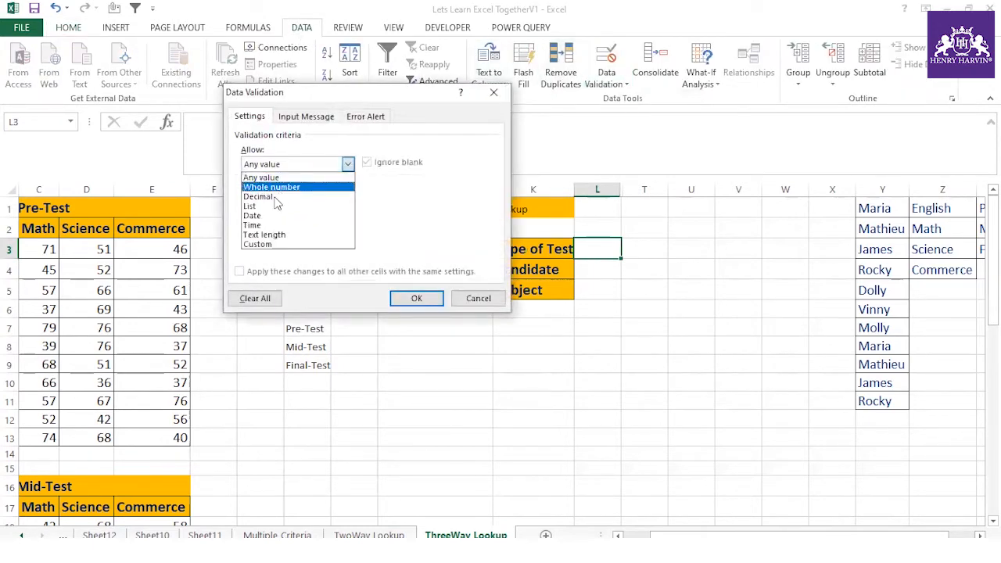
click(276, 212)
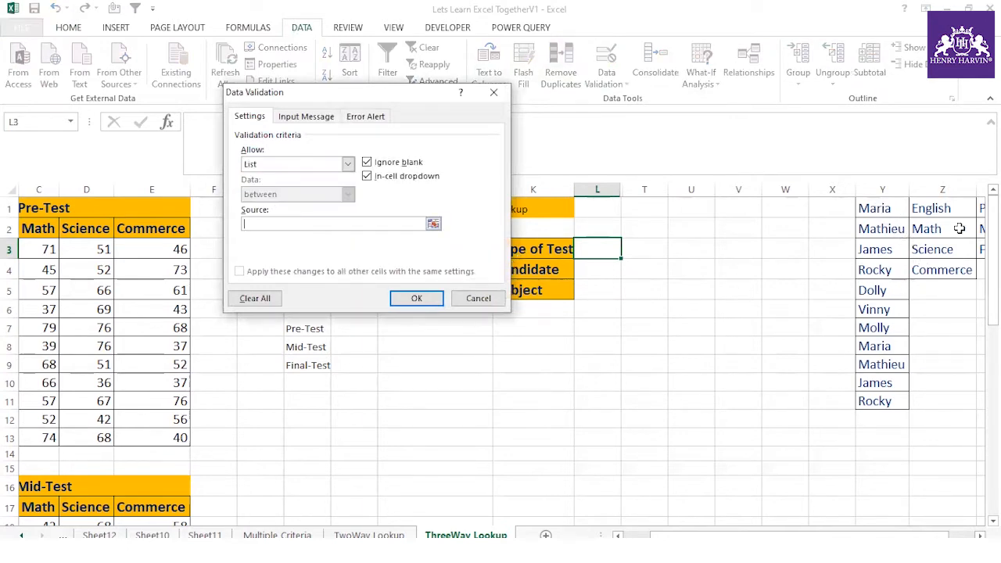
drag(982, 208, 981, 266)
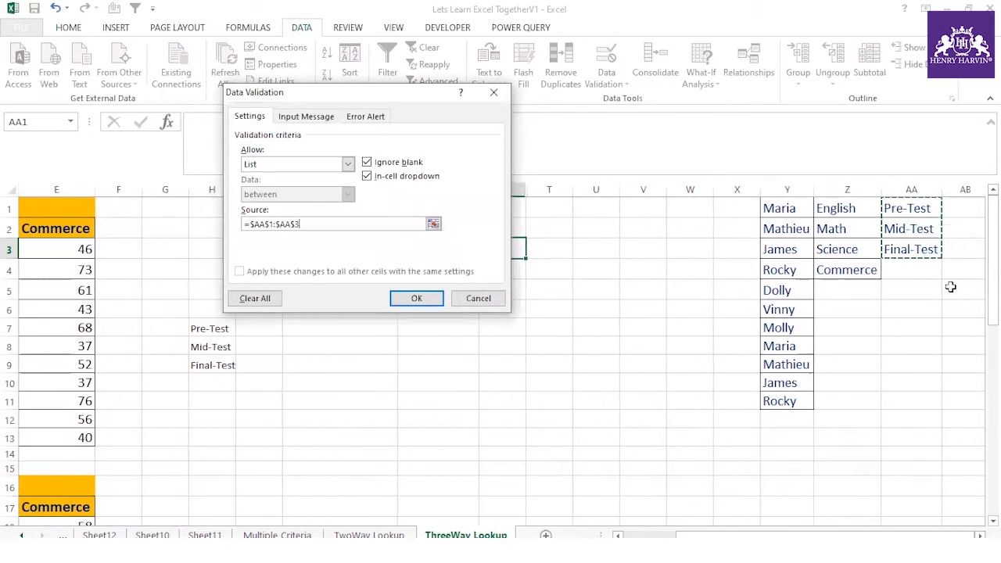
click(416, 298)
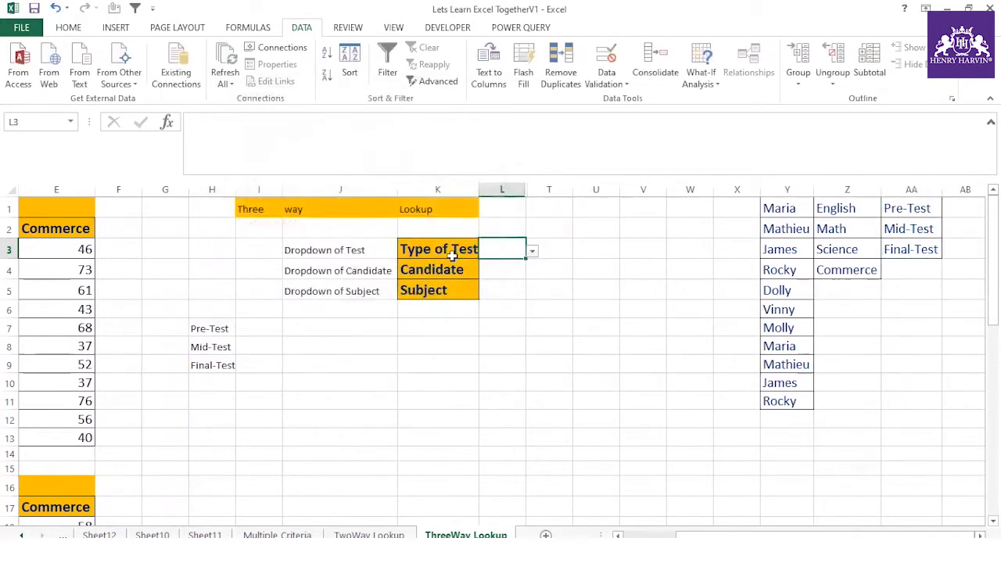
- Widen columns K and L and enlarge the font of L3:L5 to size 16
drag(480, 185, 496, 186)
drag(519, 249, 521, 294)
click(70, 28)
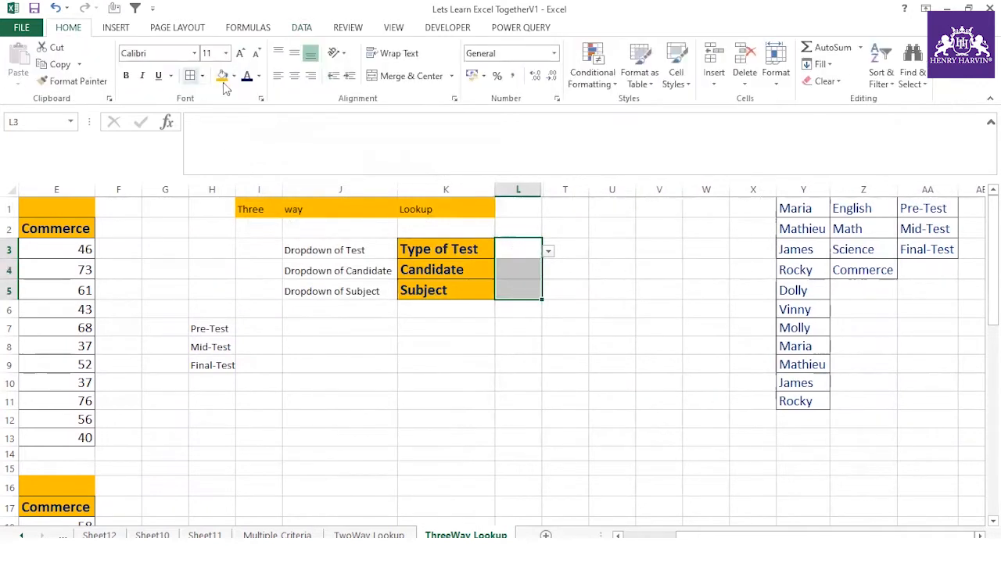
click(240, 54)
click(240, 54)
drag(541, 189, 599, 192)
- Choose Mid-Test from the dropdown in L3 and make the cell bold
click(606, 252)
click(530, 274)
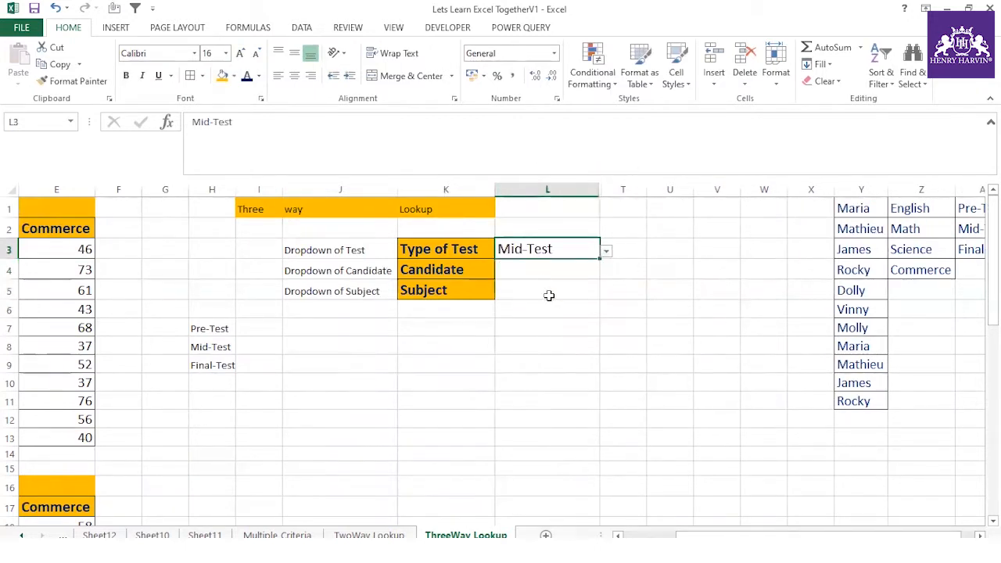
key(ctrl+b)
click(542, 306)
click(521, 249)
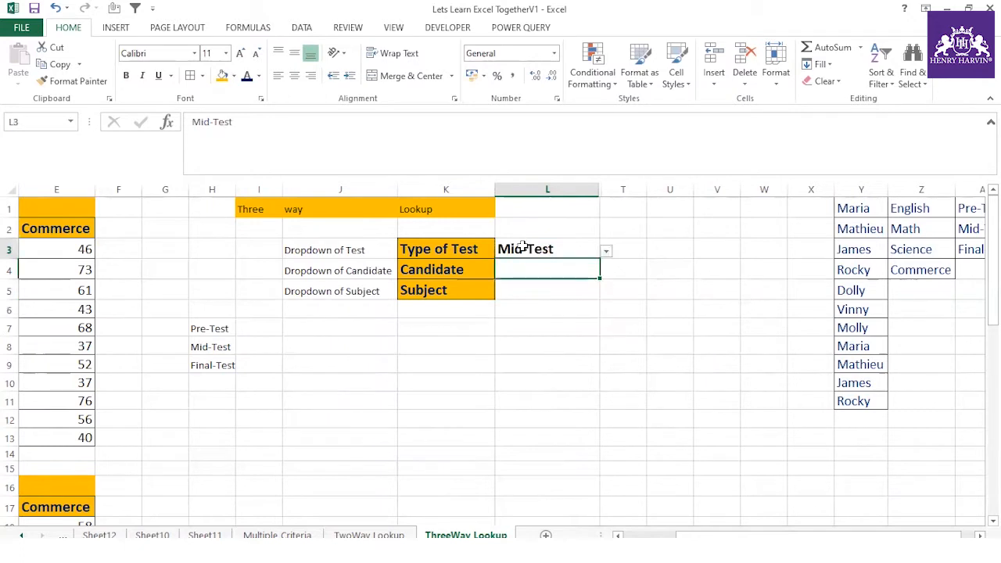
- Try Pre-Test in the L3 dropdown and set the type of test to Final-Test
click(606, 251)
click(552, 262)
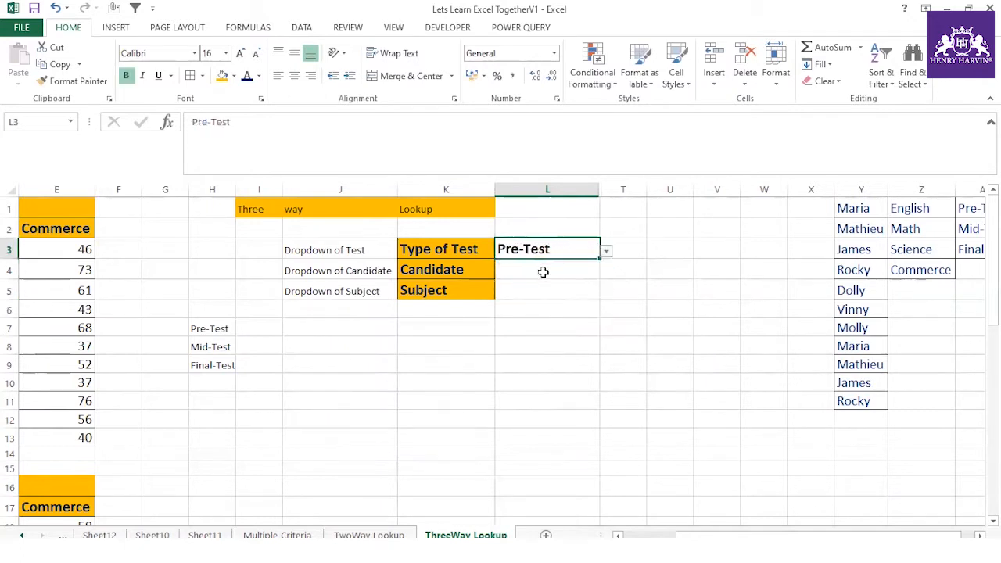
click(606, 251)
click(536, 283)
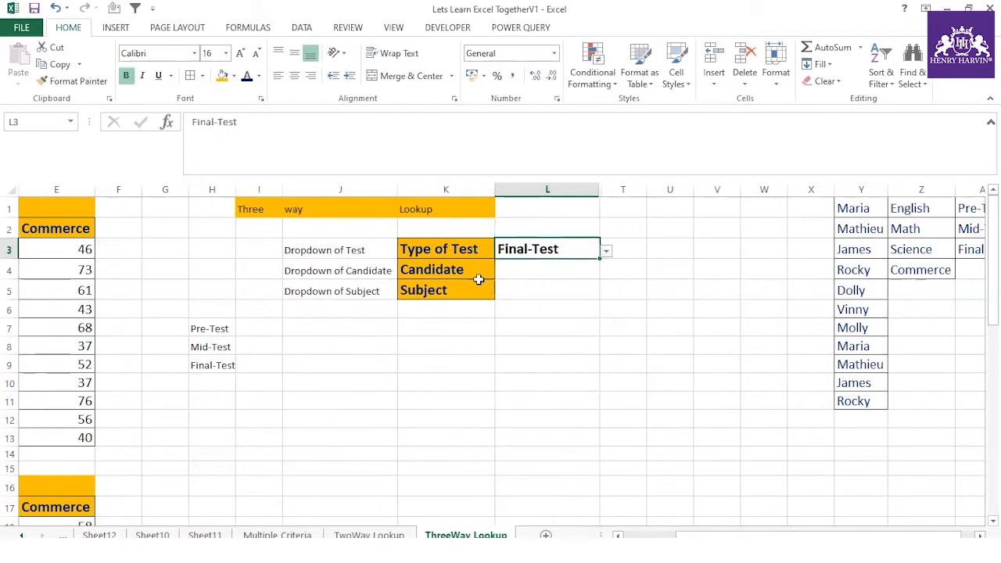
- Add a list data validation to L4 using the candidate names in Y1:Y11 as its source
click(500, 272)
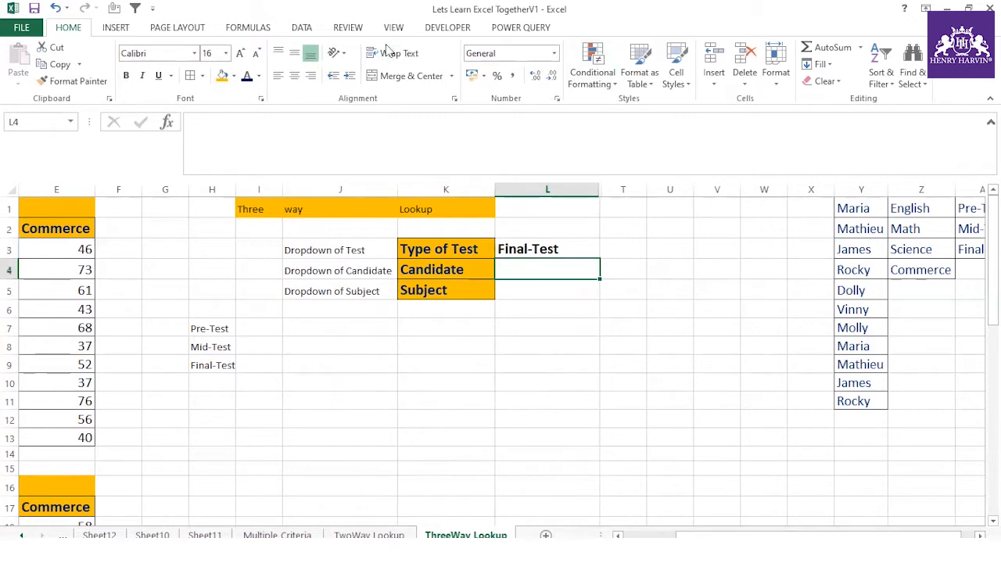
click(302, 28)
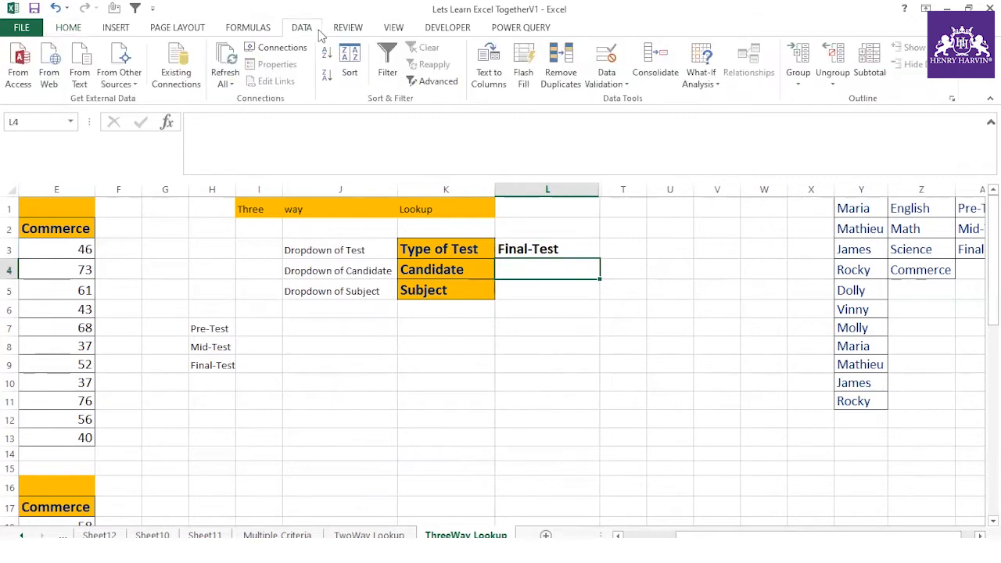
click(614, 84)
click(620, 100)
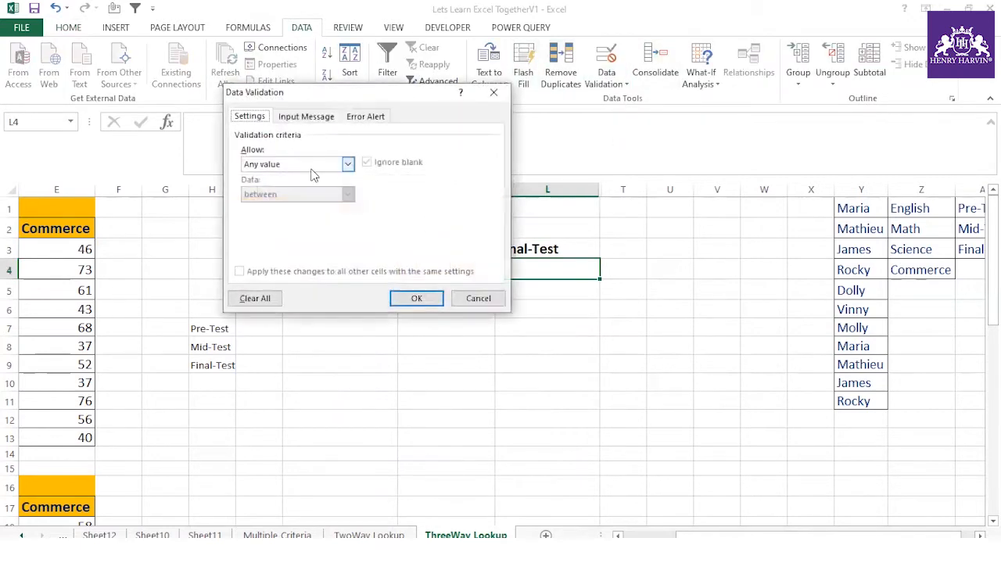
click(311, 167)
click(270, 206)
click(351, 226)
drag(861, 210, 865, 403)
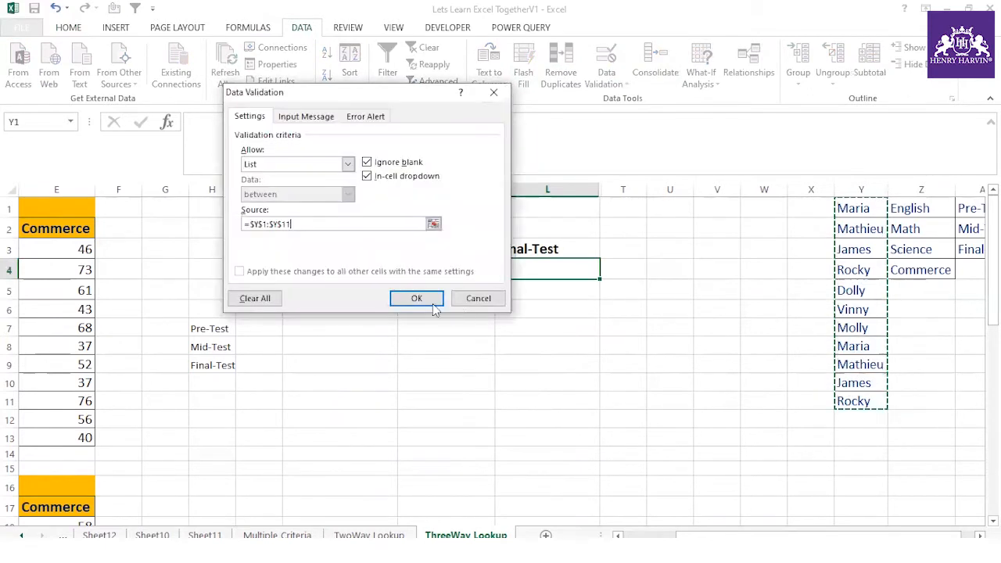
click(423, 301)
- Select several candidates in turn from the dropdown in L4 and make the cell bold
click(606, 271)
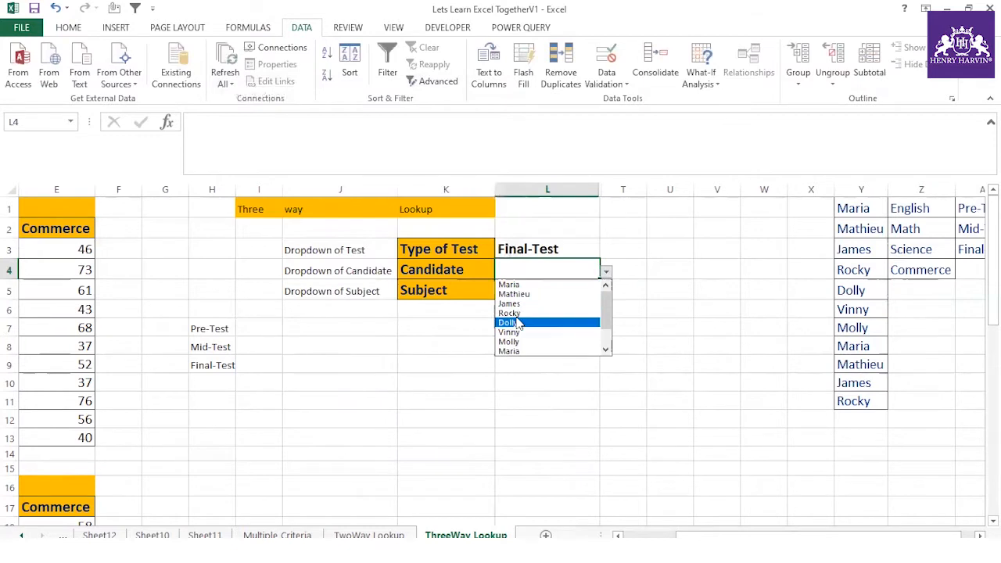
click(518, 323)
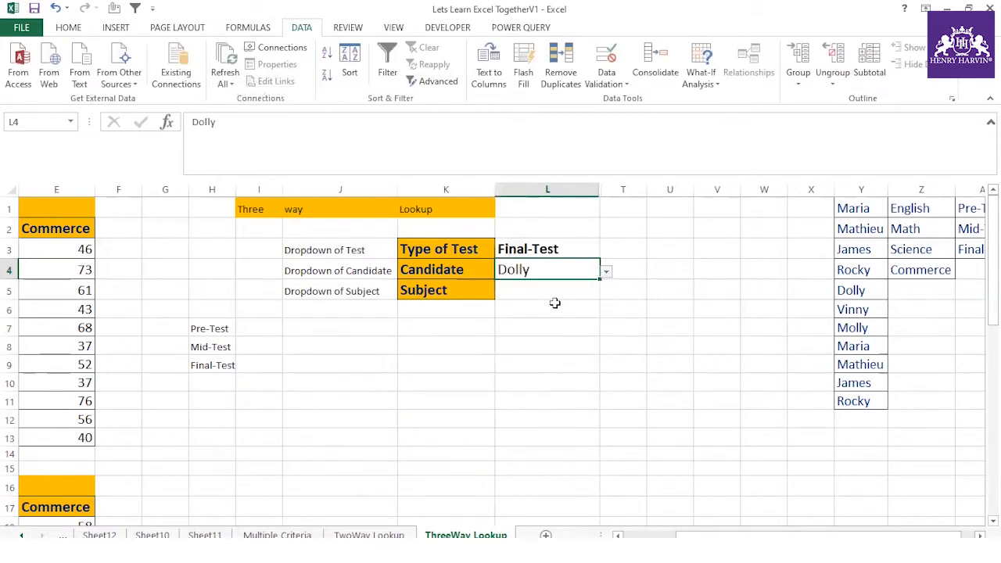
click(606, 272)
click(512, 342)
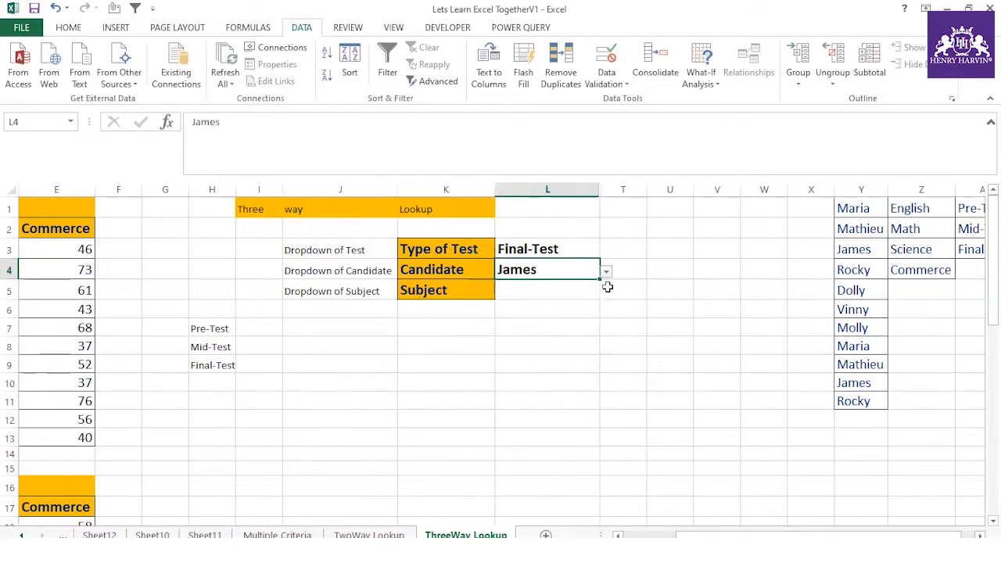
click(606, 272)
click(529, 295)
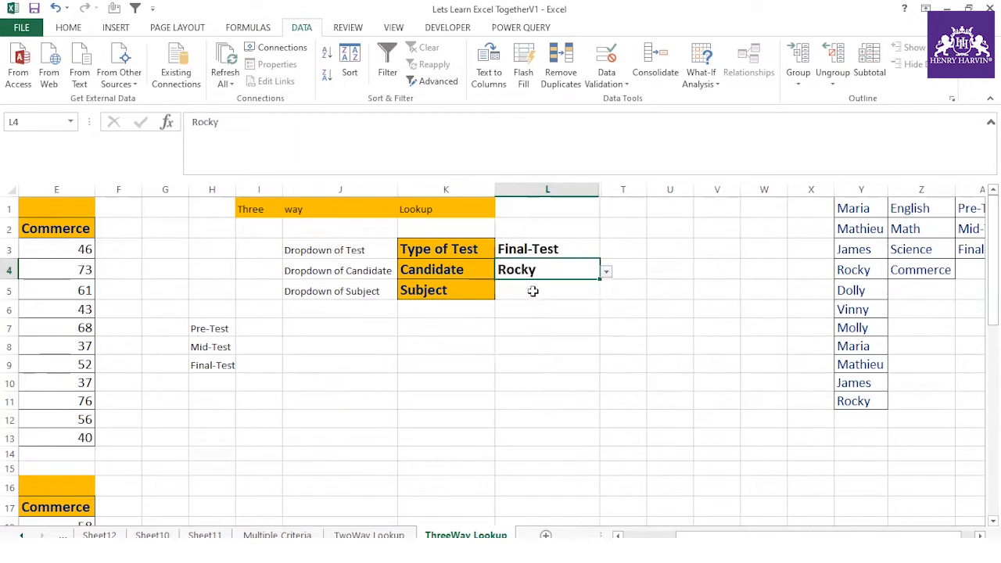
- Add a list data validation to L5 using the subjects in Z1:Z4 as its source
click(561, 291)
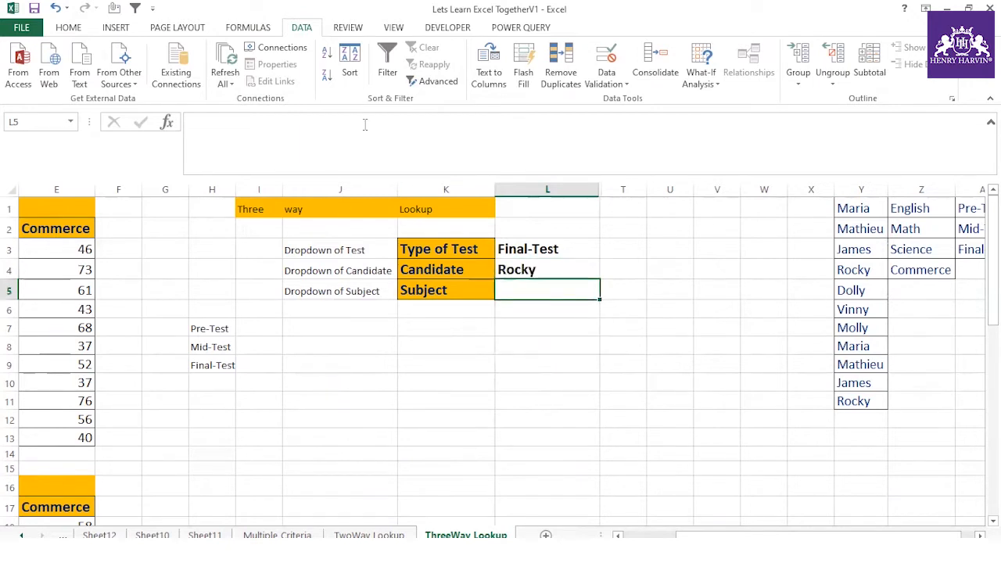
click(608, 88)
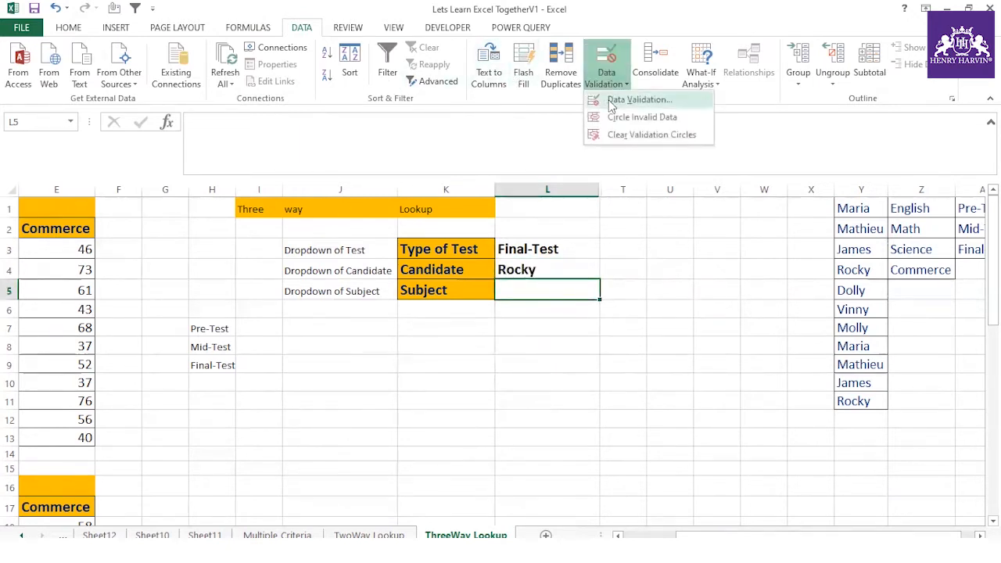
click(630, 99)
click(313, 164)
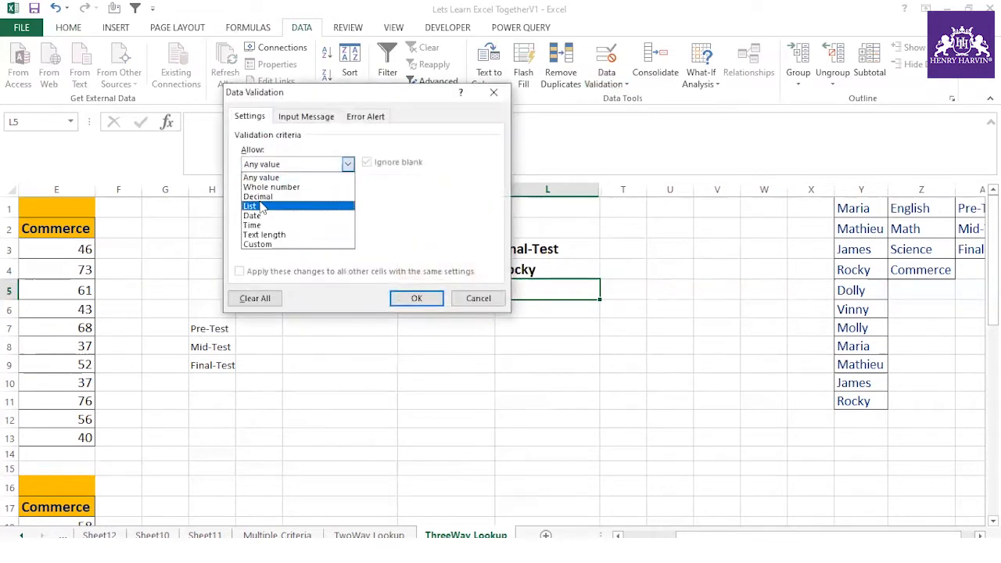
click(258, 204)
click(270, 224)
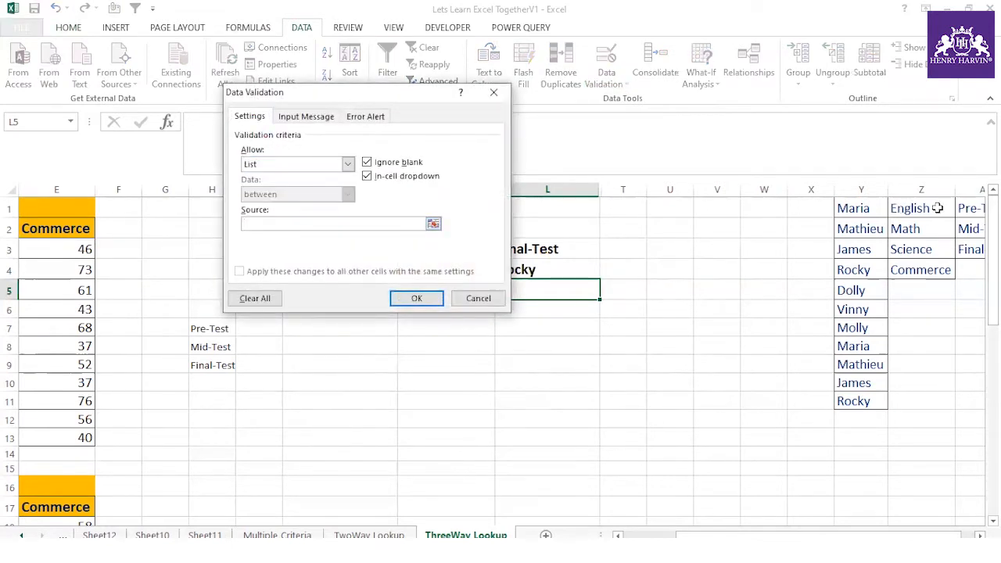
drag(930, 209, 923, 271)
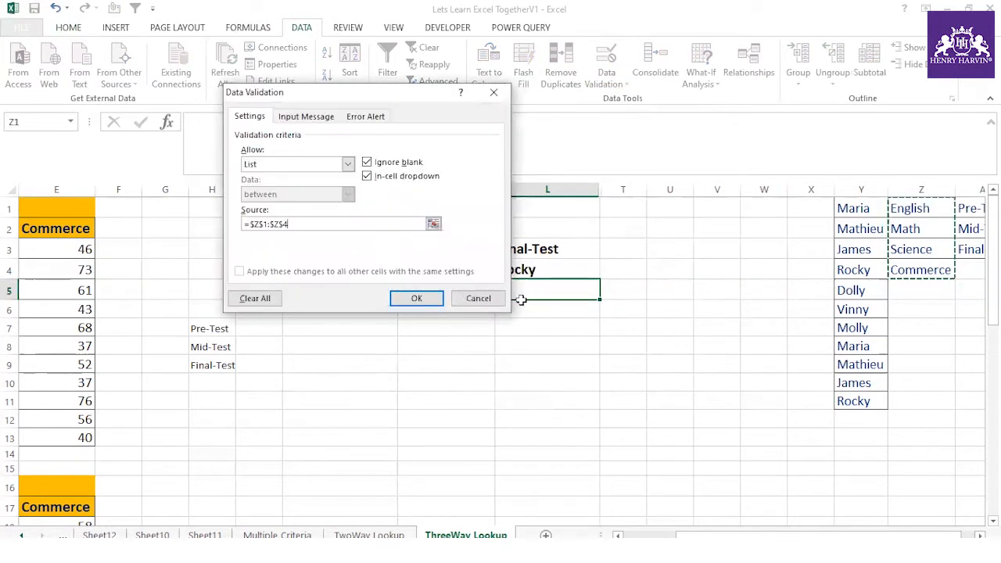
click(416, 298)
- Copy the bold formatting of L4 to L5 with Format Painter
click(543, 269)
key(ctrl+c)
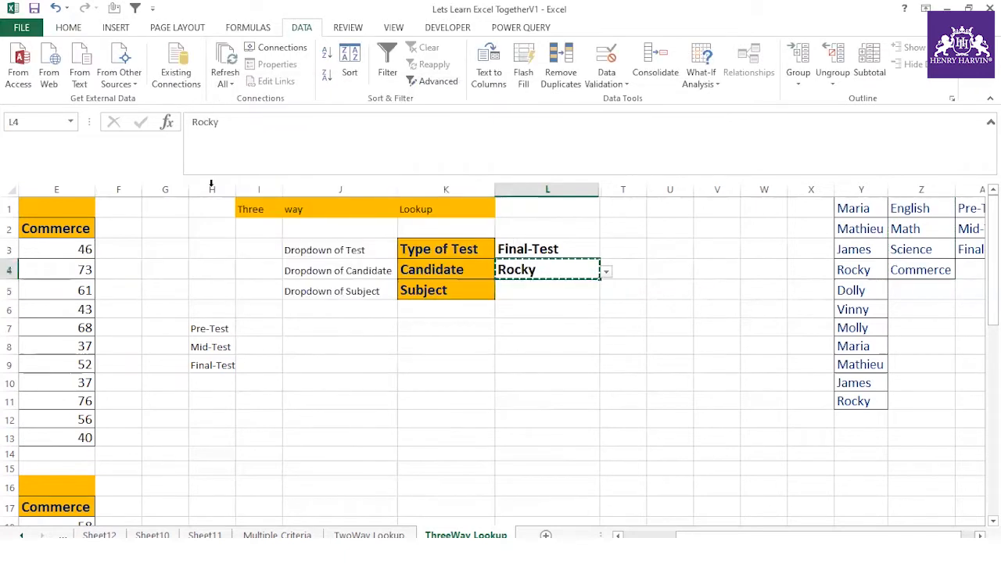
click(68, 28)
click(90, 88)
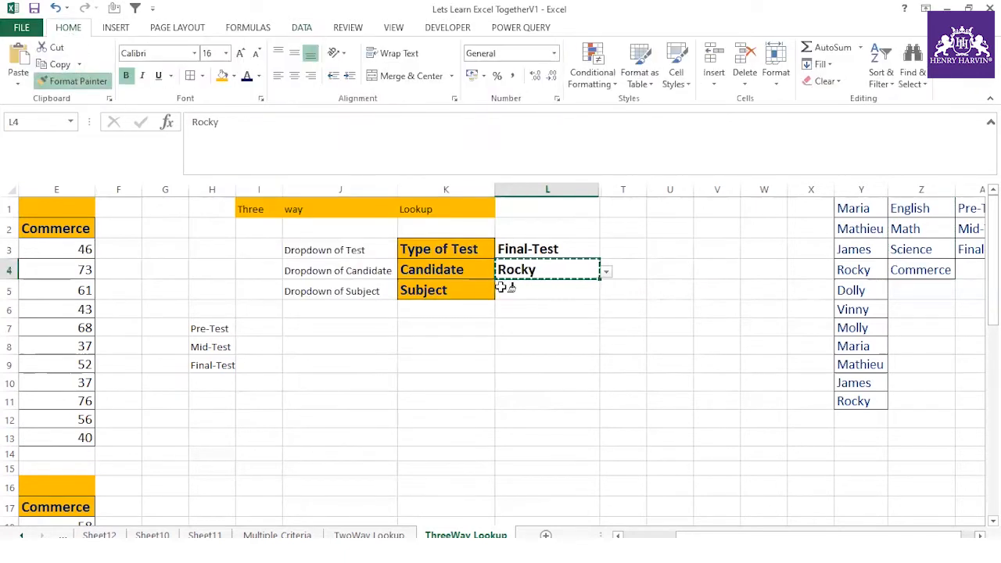
click(524, 289)
- Try English in the L5 dropdown and set the subject to Commerce
click(607, 292)
click(552, 305)
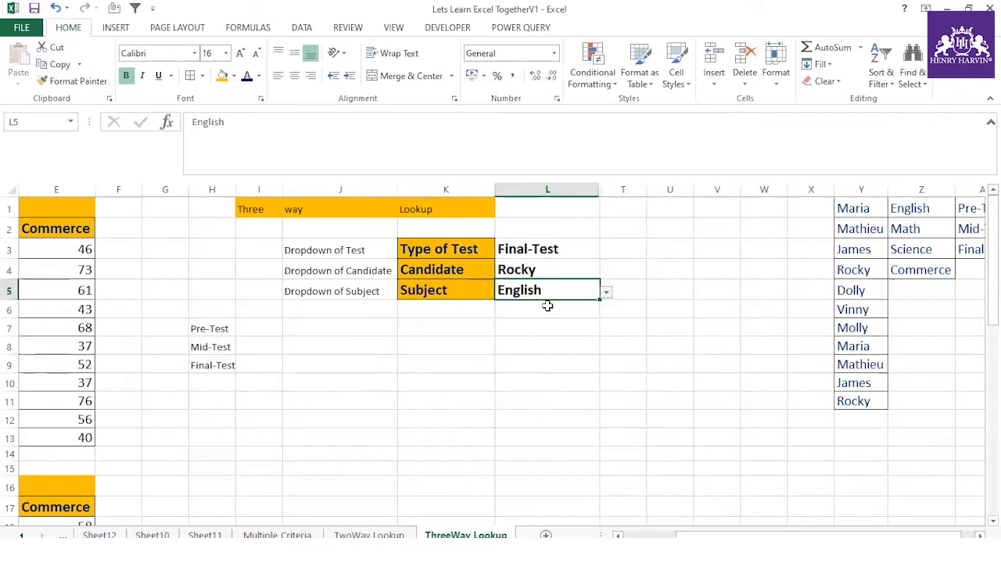
click(607, 292)
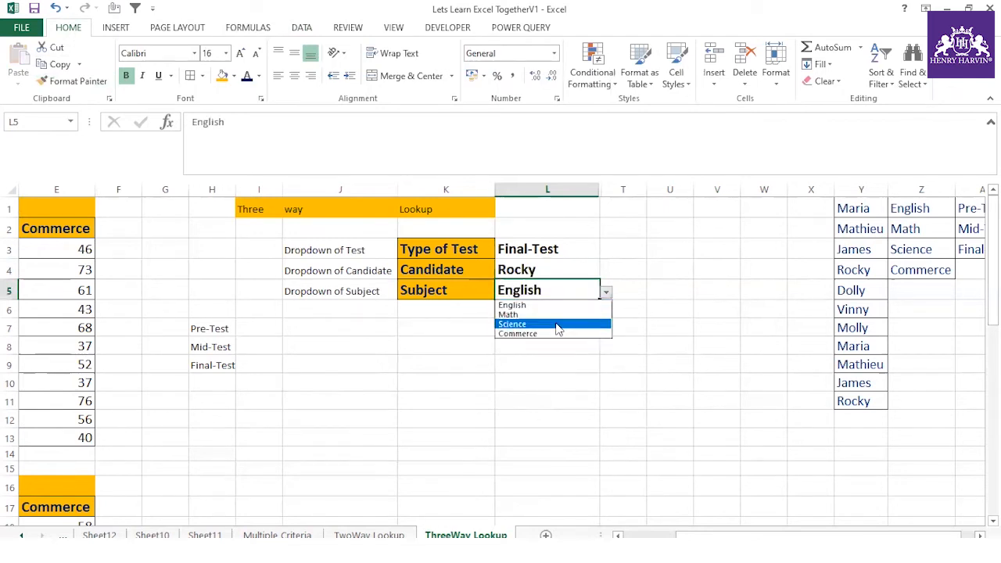
click(555, 334)
click(550, 346)
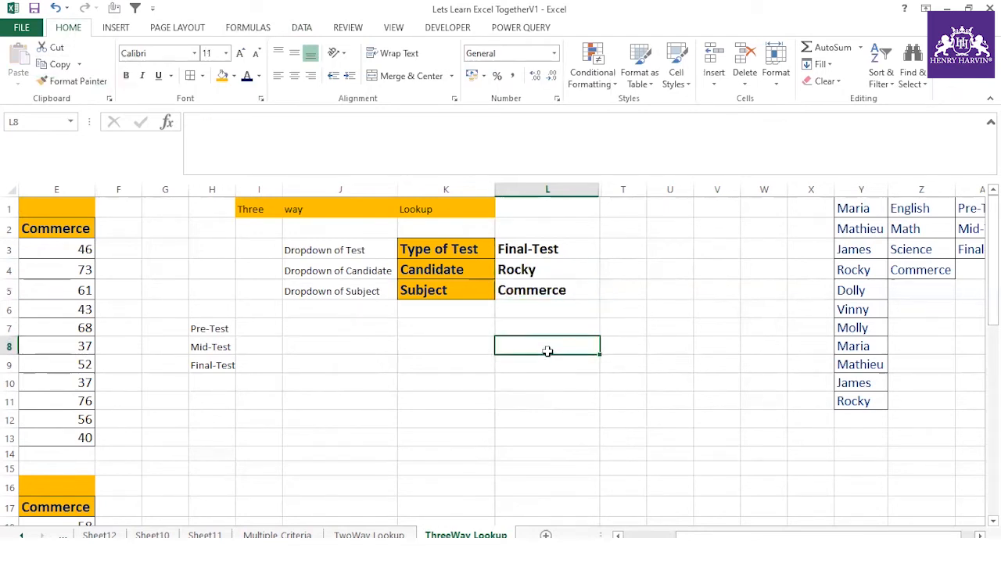
drag(556, 248, 560, 286)
click(484, 362)
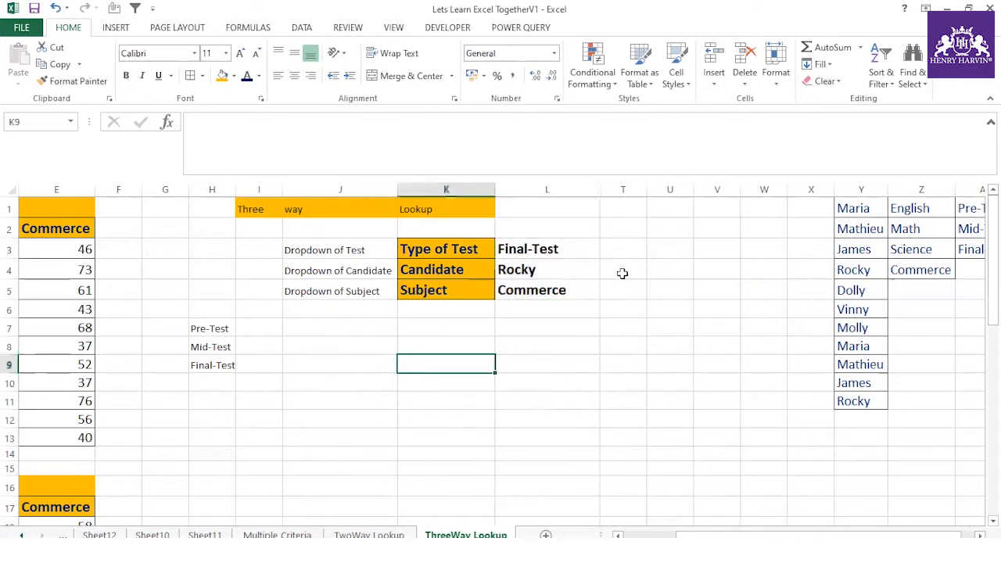
- Widen column T and enter the label "Score" in T2
drag(647, 189, 678, 189)
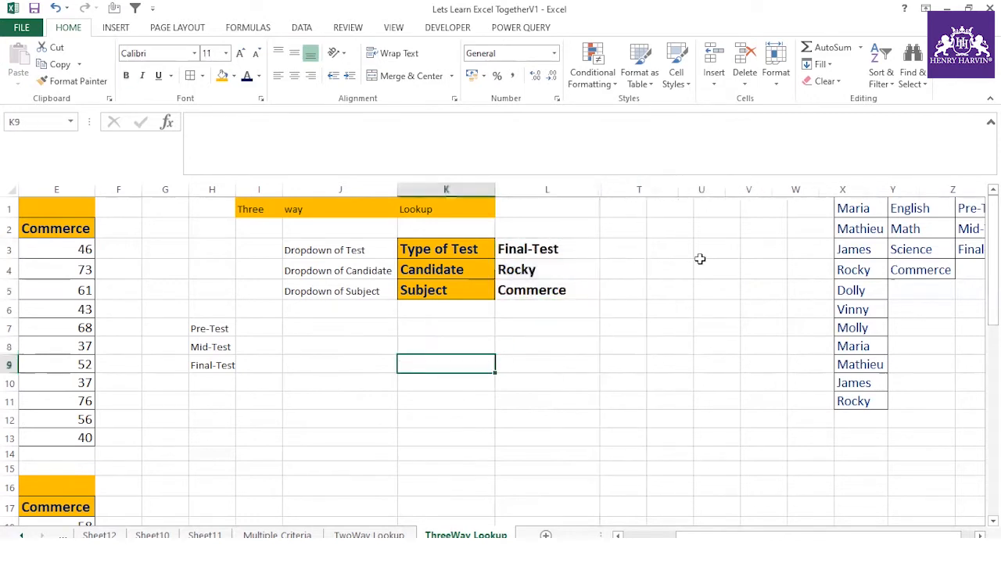
click(657, 249)
click(640, 226)
text(Score)
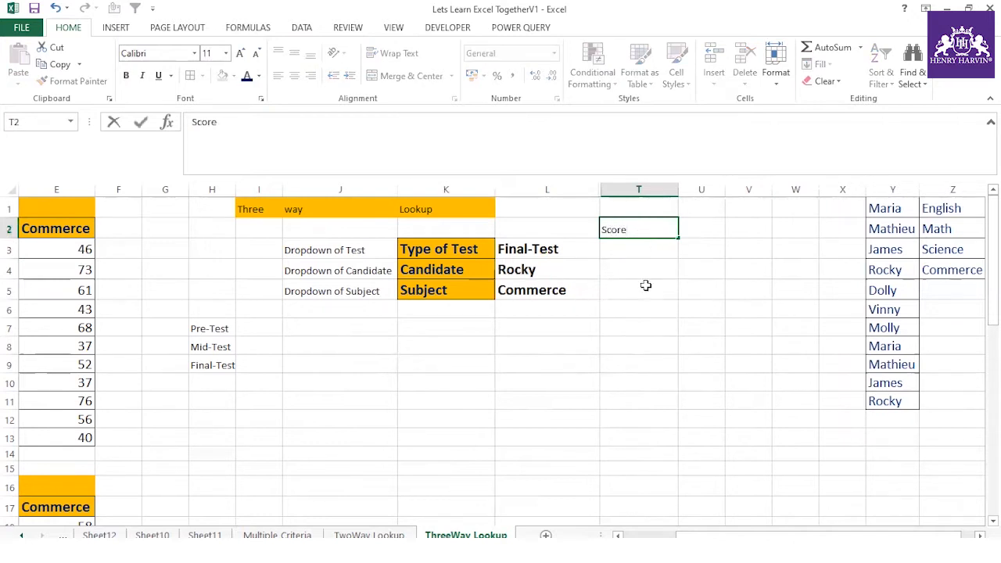
key(Return)
- Apply the bold formatting of L3 to the Score label in T2 with Format Painter
click(563, 249)
key(ctrl+c)
click(76, 81)
click(632, 229)
click(637, 310)
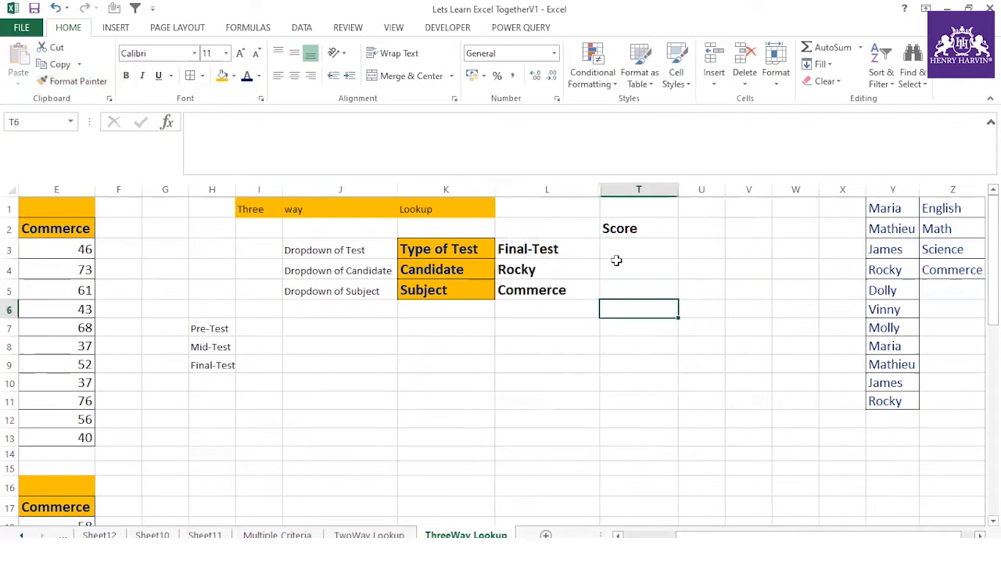
- Switch the L3 test dropdown to Mid-Test, to Final-Test and back to Mid-Test
drag(742, 537, 686, 538)
scroll(324, 353, down, 6)
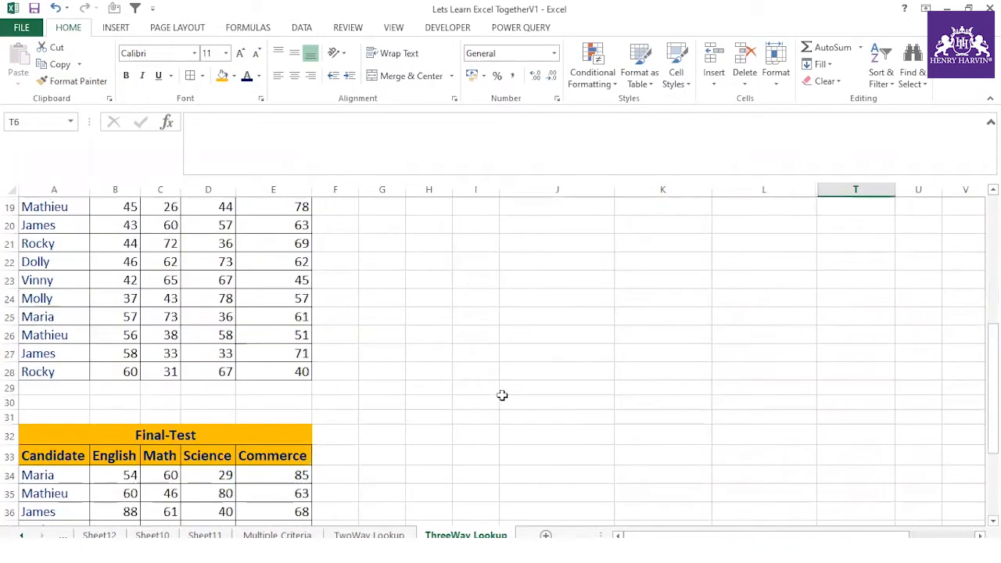
scroll(502, 395, up, 6)
click(752, 244)
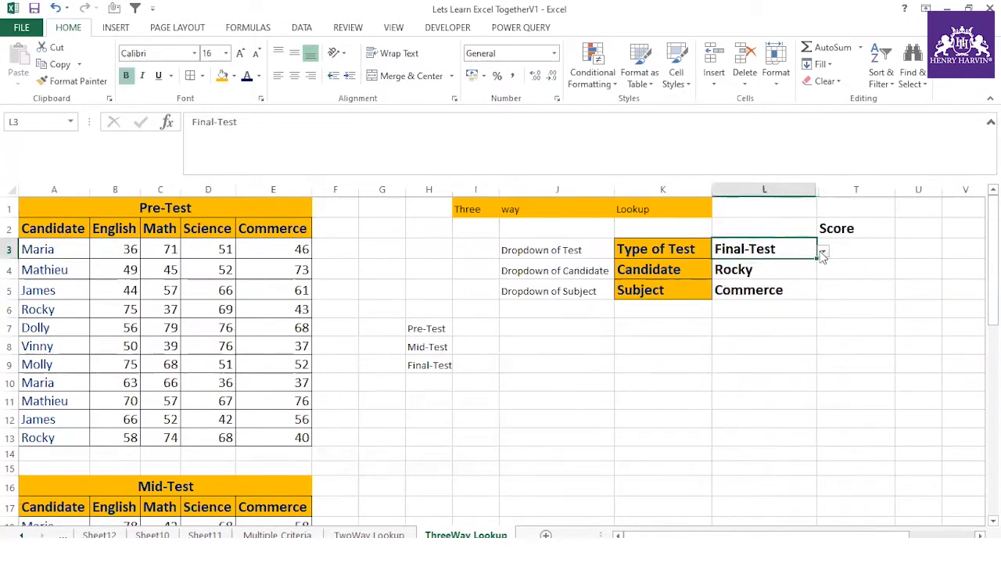
click(823, 250)
click(772, 274)
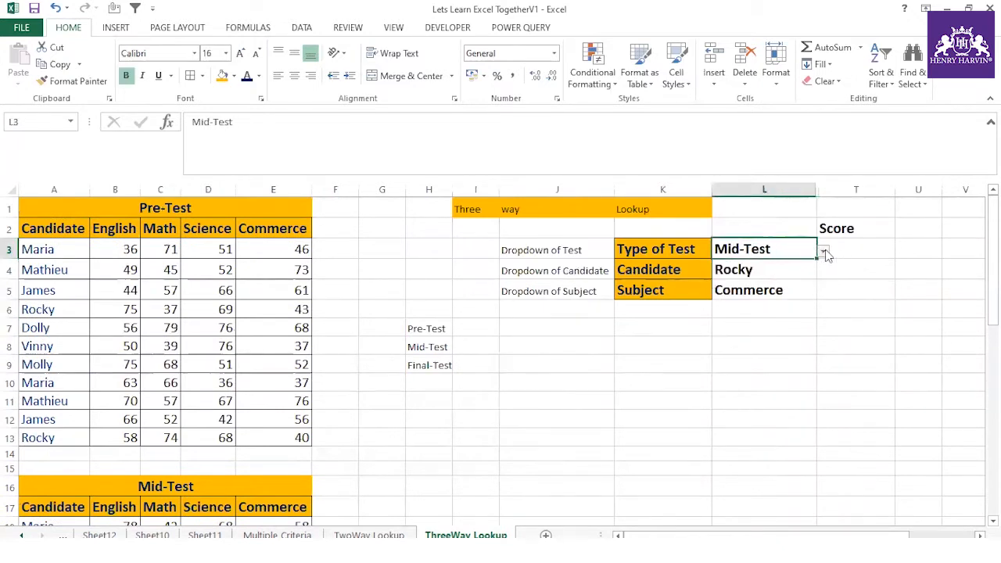
click(823, 250)
click(751, 283)
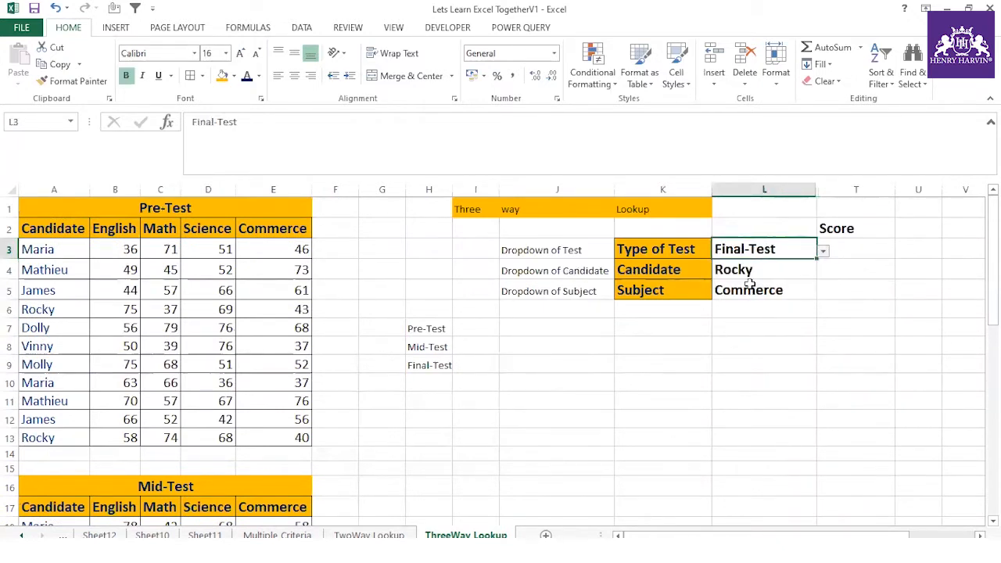
click(823, 252)
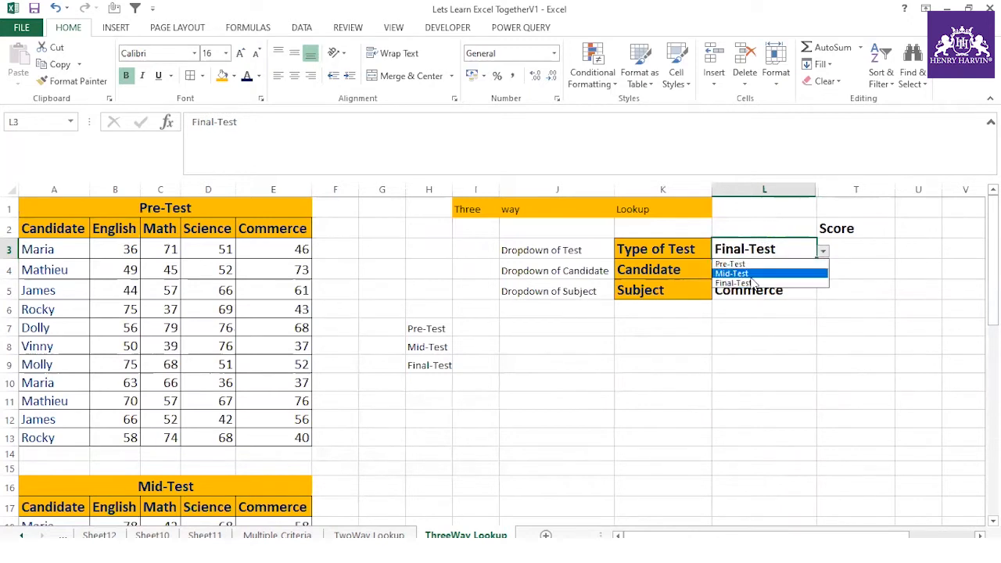
click(757, 271)
click(747, 323)
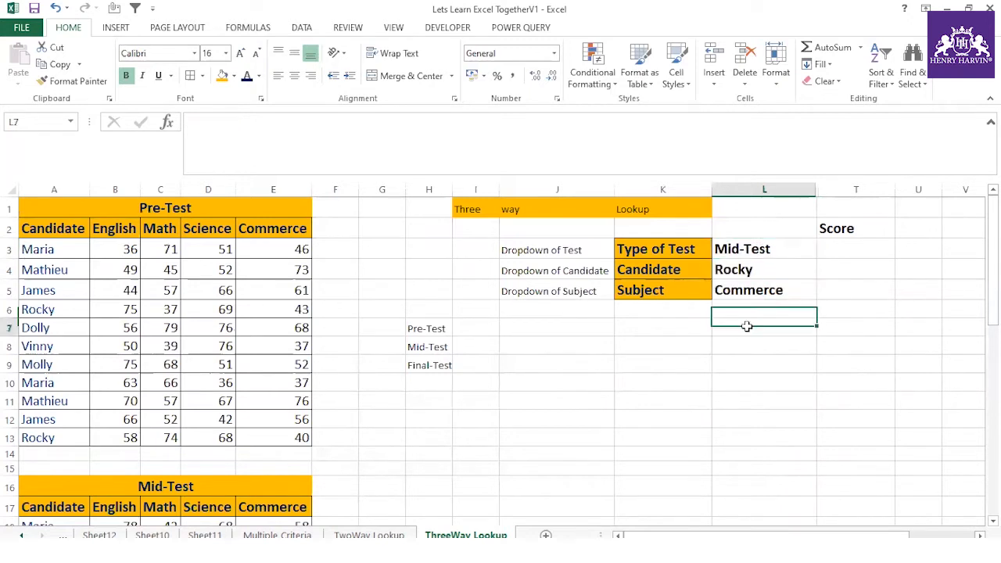
- Set the type of test in the L3 dropdown to Pre-Test
click(792, 250)
click(823, 250)
click(765, 264)
click(740, 361)
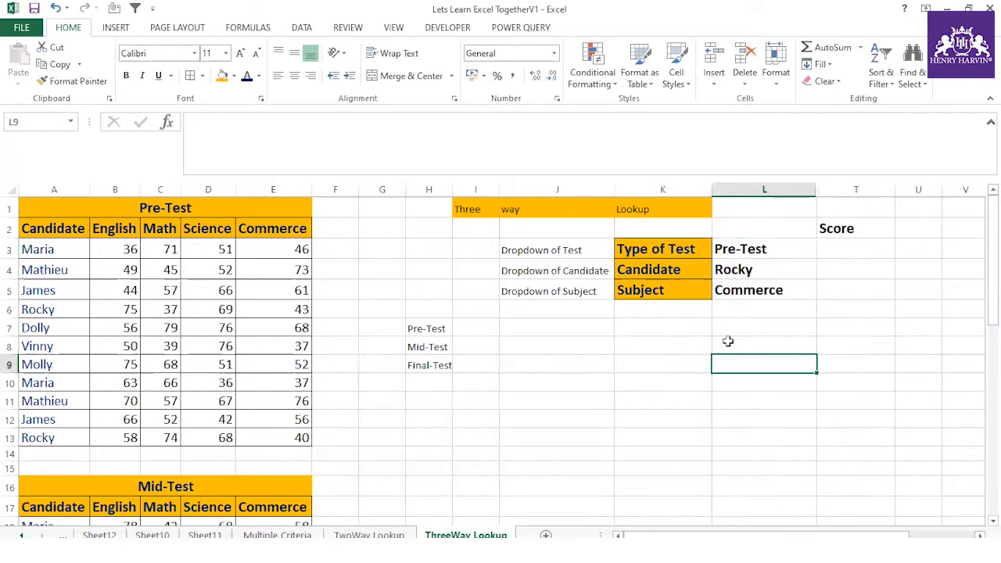
click(517, 383)
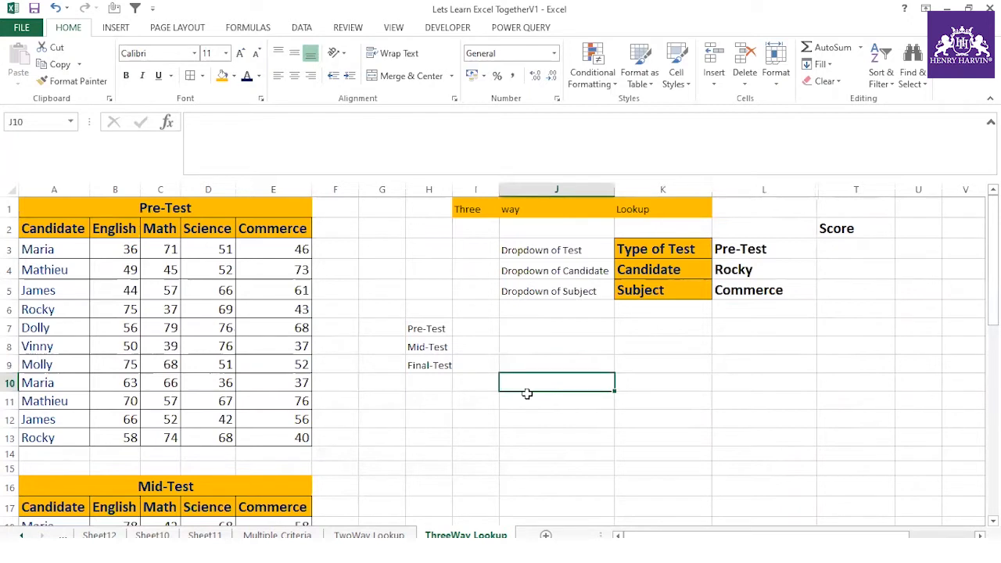
text(=)
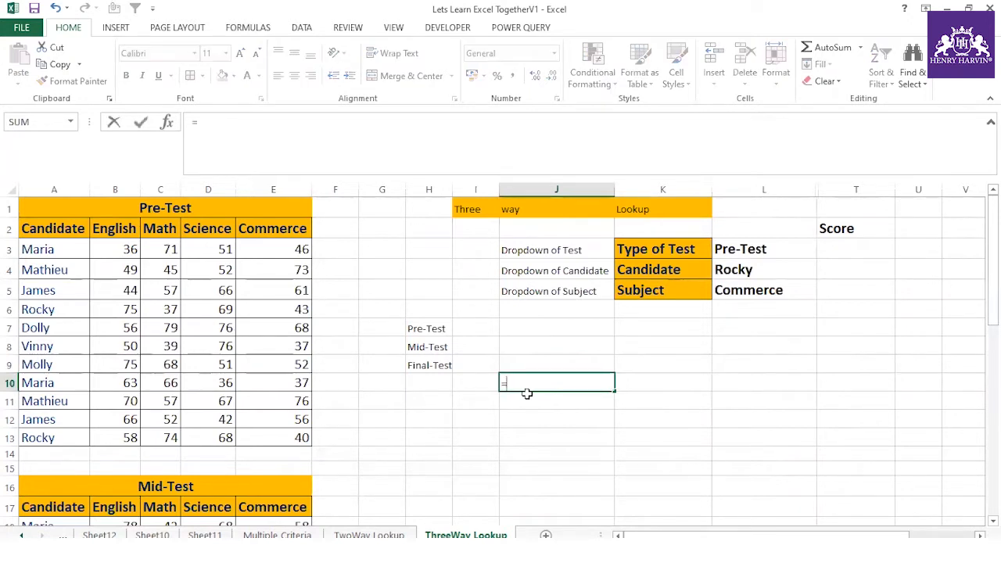
text(Choose()
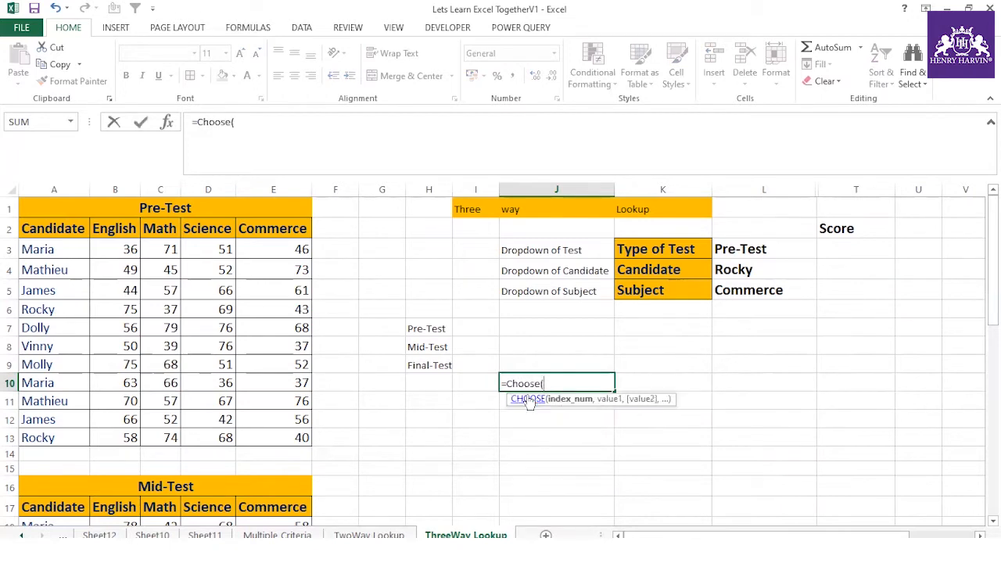
key(Escape)
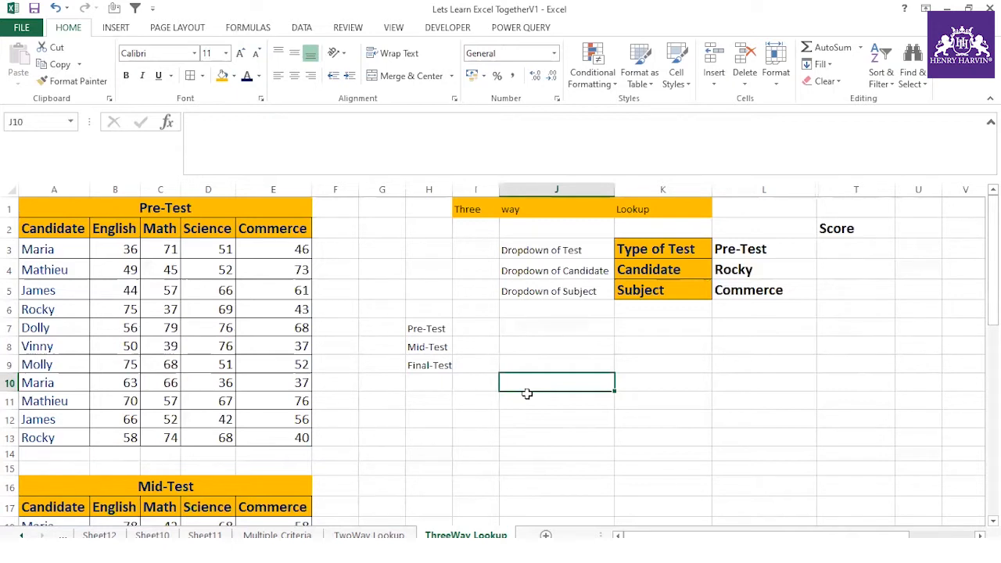
- Enter the index numbers 1, 2 and 3 in cells I12 to I14
click(467, 414)
text(1)
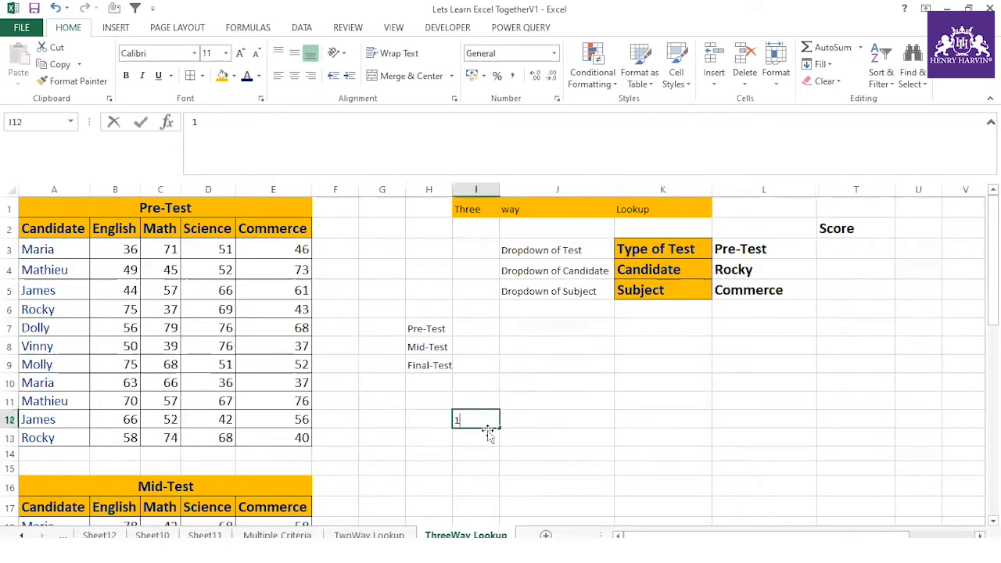
key(Return)
text(2)
key(Return)
text(3)
click(535, 479)
- Begin an IF formula in J12 that tests I12=1 and returns "One" when true
click(528, 405)
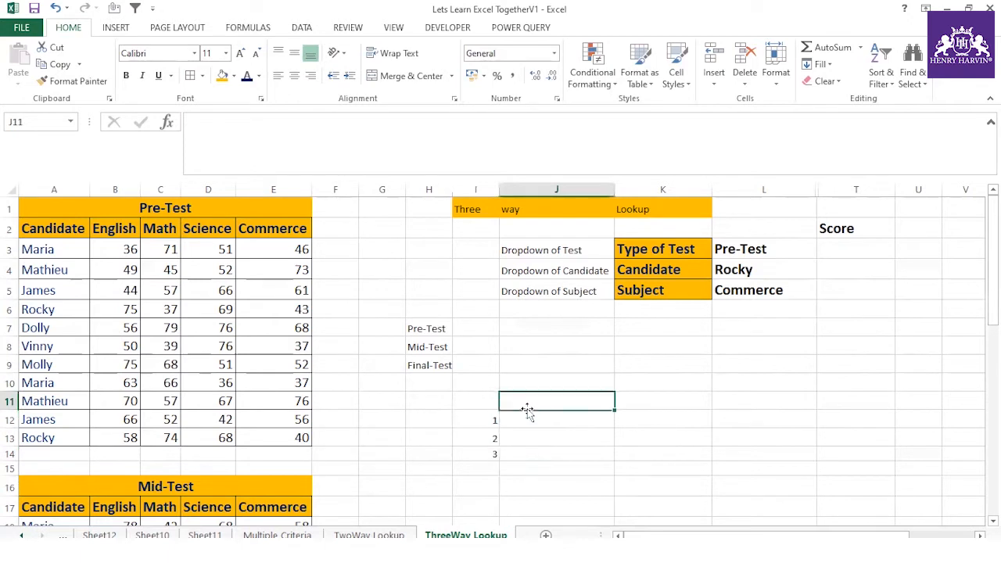
click(532, 418)
text(=if)
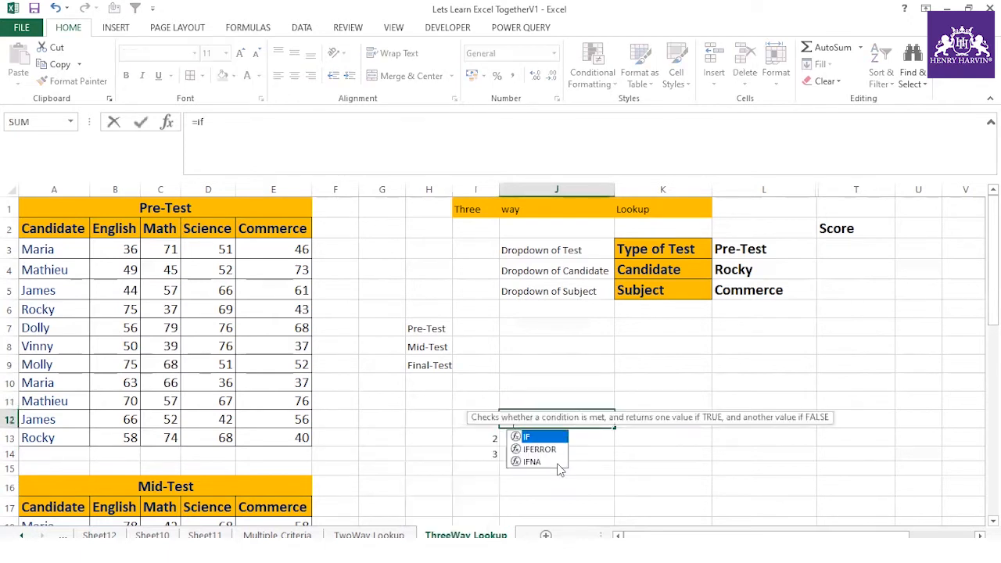
text(()
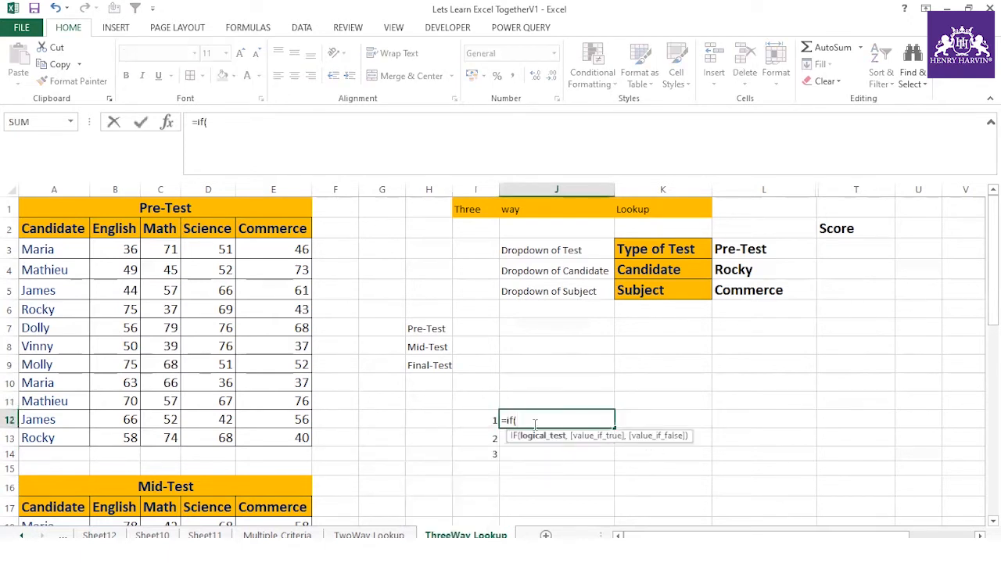
click(480, 420)
text(=)
text(1,"One",)
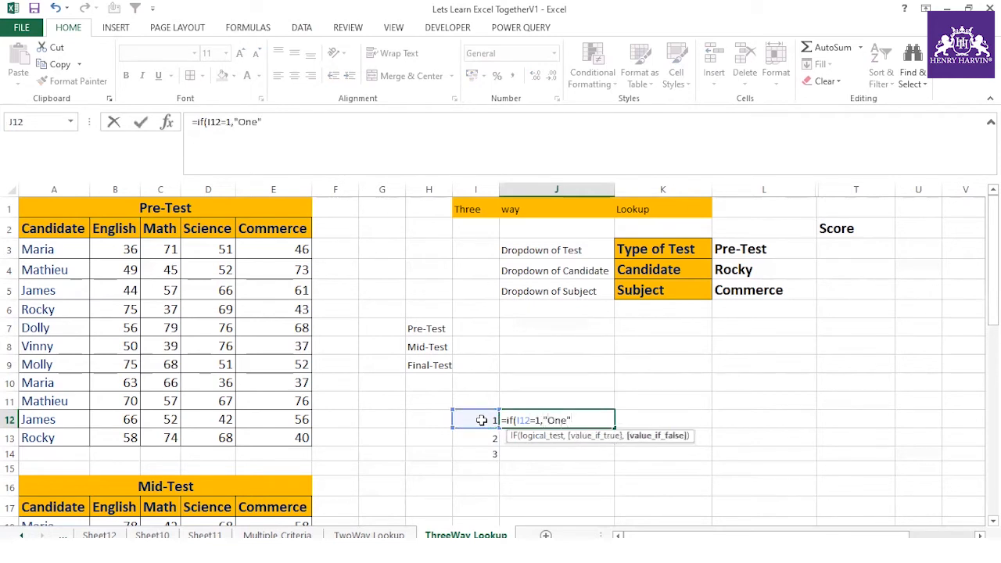
- Complete the IF formula in J12 with "Other Than 1" as the value if false
text(if)
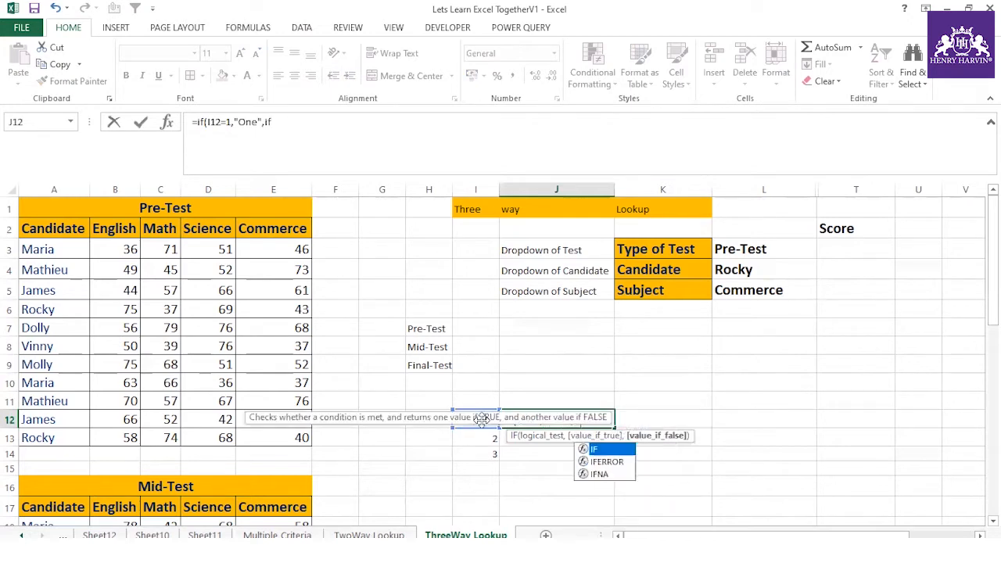
key(BackSpace)
key(BackSpace)
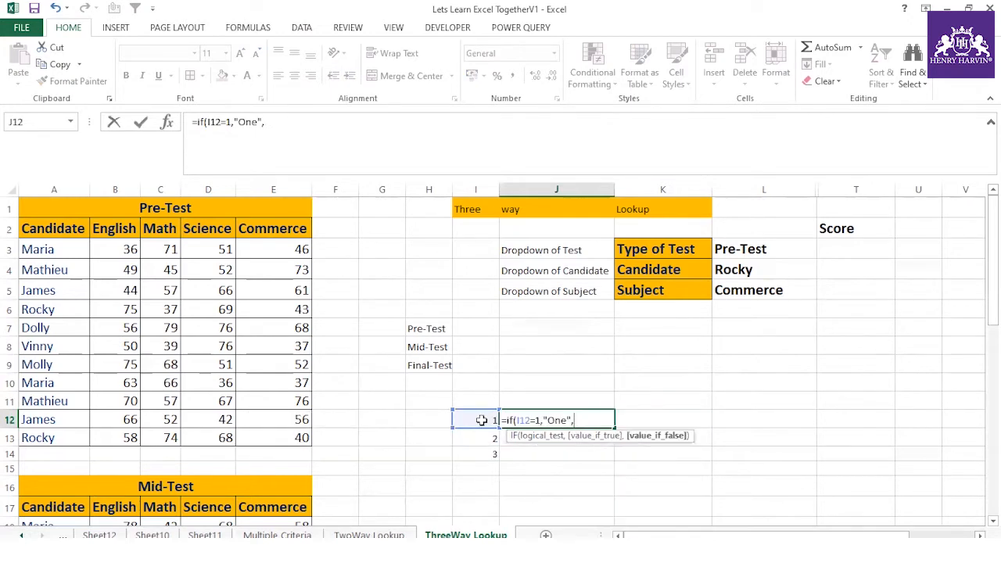
text(not)
key(BackSpace)
key(BackSpace)
key(BackSpace)
key(BackSpace)
text(m)
key(BackSpace)
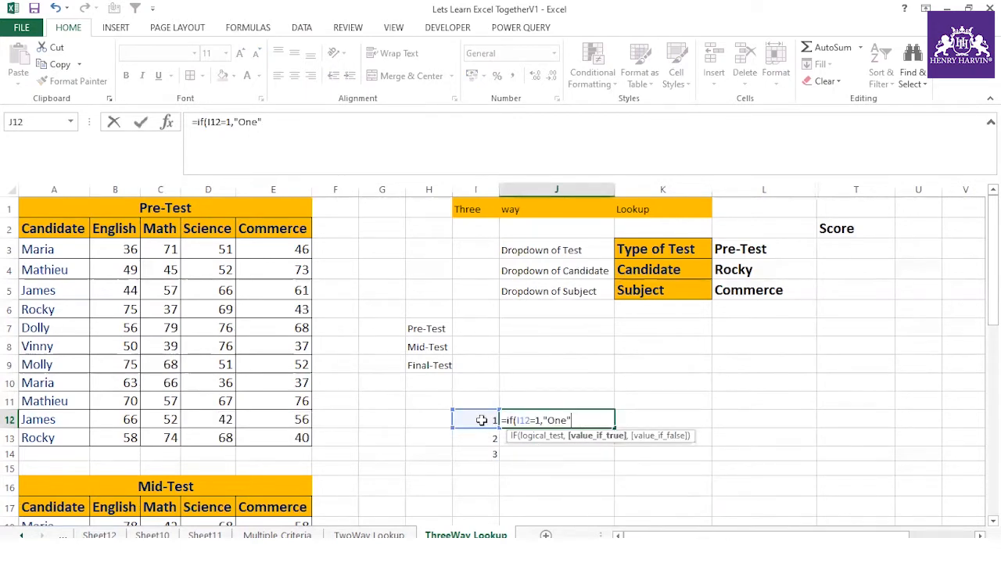
text(,"Oth)
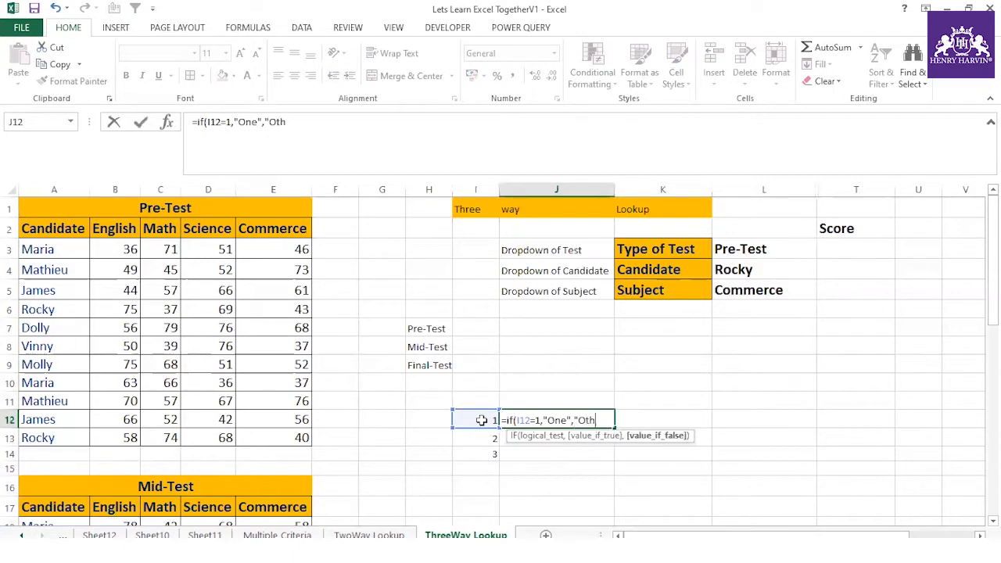
text(er Than 1"))
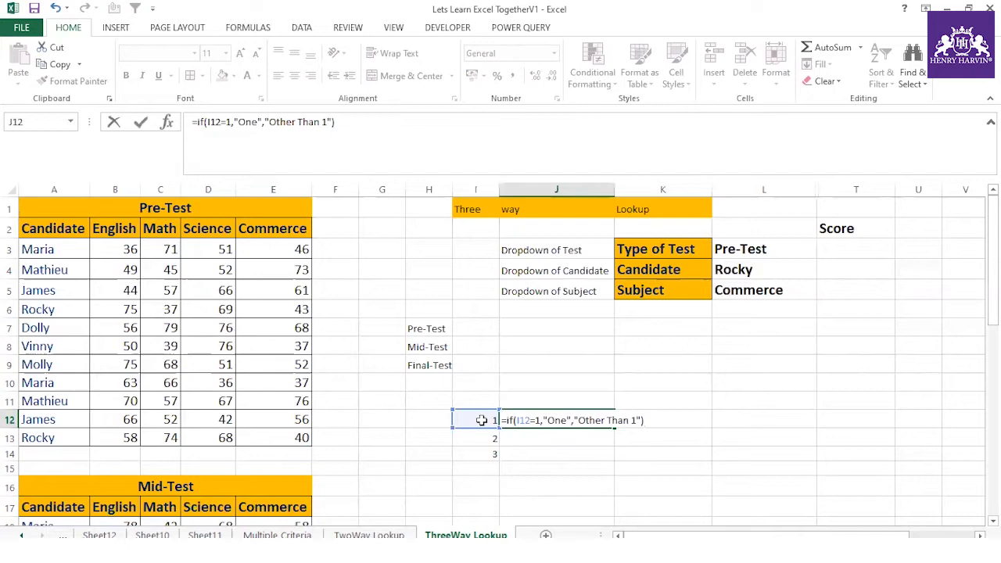
key(Return)
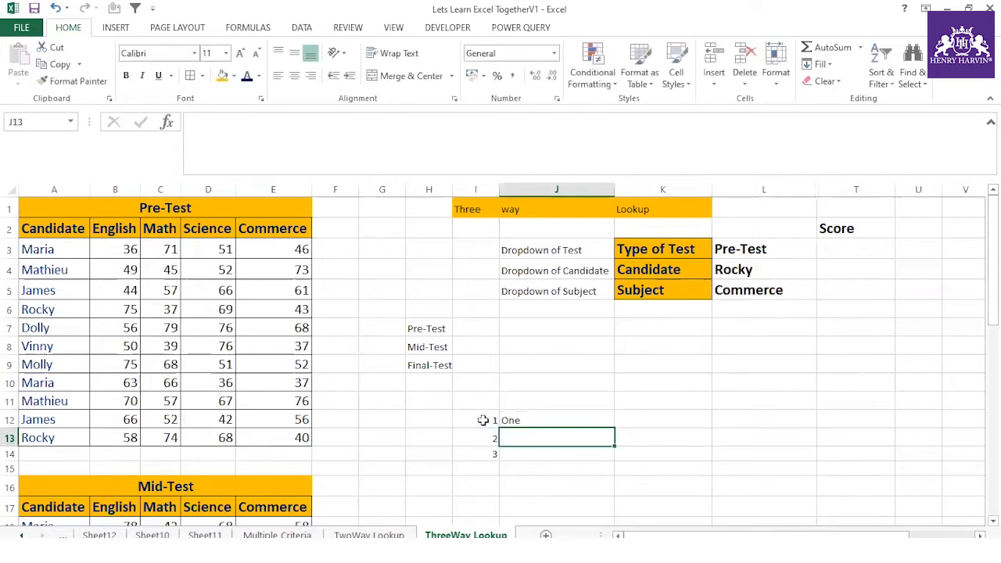
- Fill the IF formula from J12 down to J14
click(537, 420)
double_click(615, 431)
click(568, 439)
drag(564, 443, 560, 454)
- Remove the "Other Than 1" argument from the IF formula in J12, keeping the closing bracket
click(536, 420)
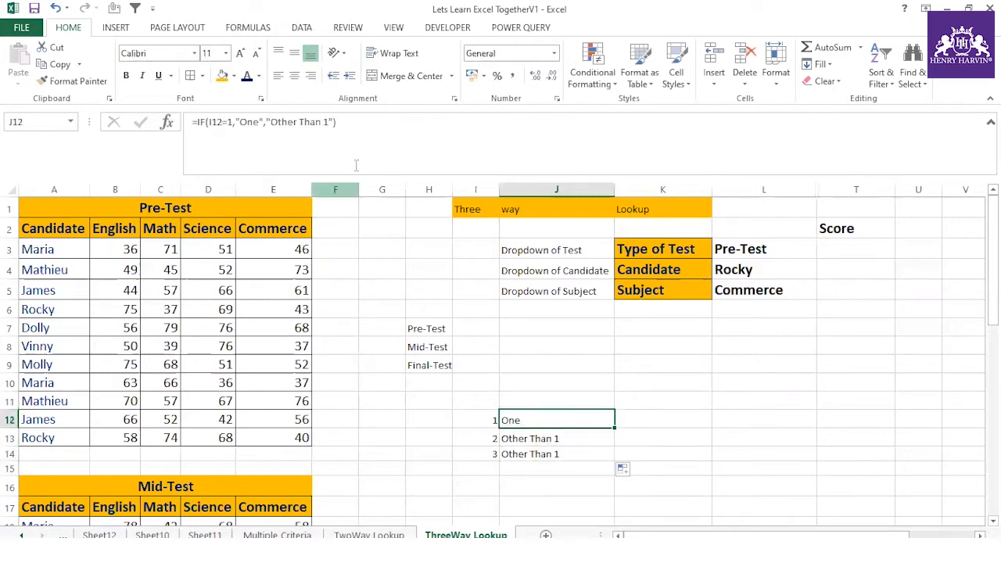
click(332, 125)
key(BackSpace)
key(BackSpace)
key(BackSpace)
key(BackSpace)
key(BackSpace)
key(BackSpace)
key(BackSpace)
key(BackSpace)
key(BackSpace)
key(BackSpace)
key(BackSpace)
key(BackSpace)
key(BackSpace)
key(BackSpace)
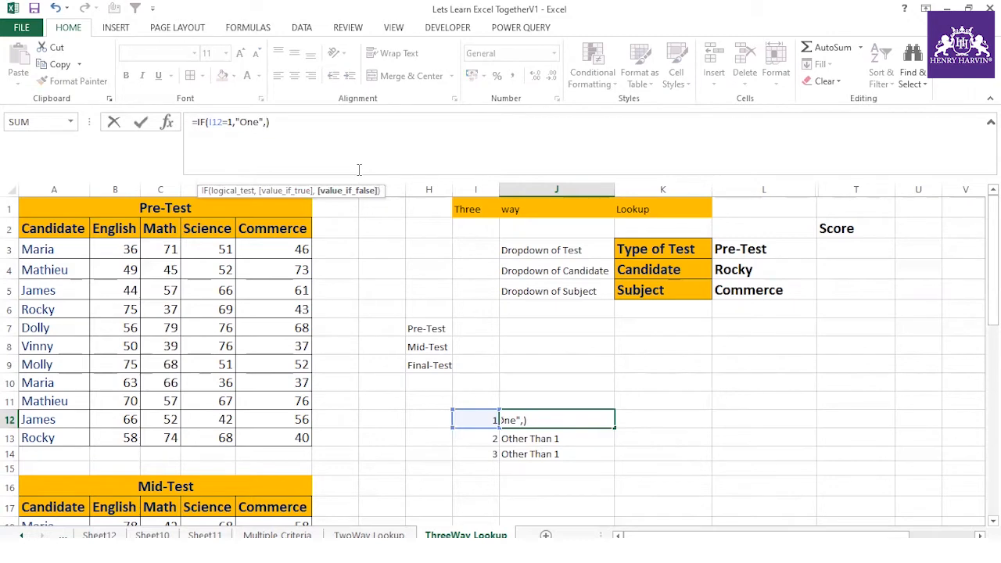
- Nest IF(I12=2,"Two","three") as the false value in the J12 formula, accepting the suggested bracket correction
text(if()
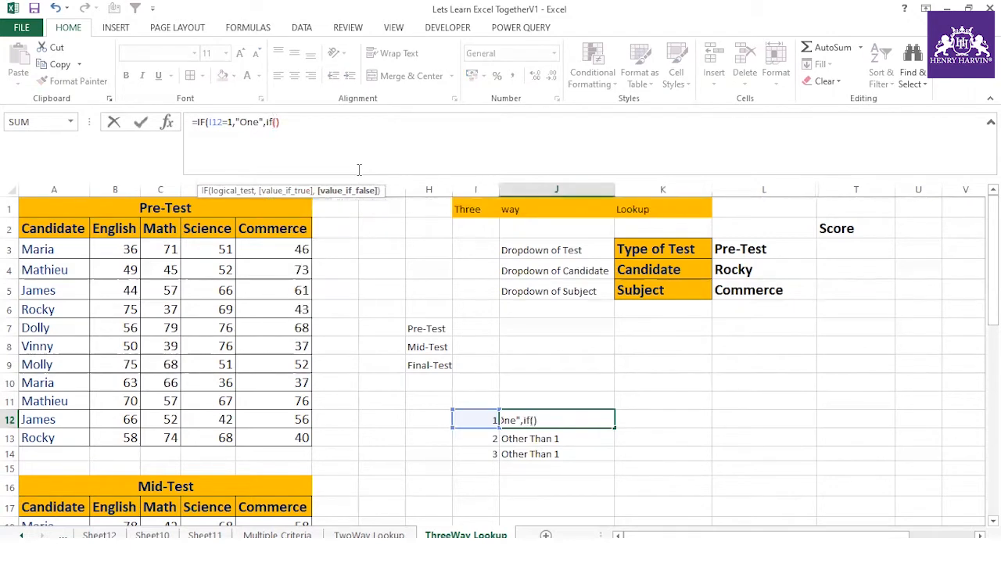
click(478, 420)
text(=2,Two")
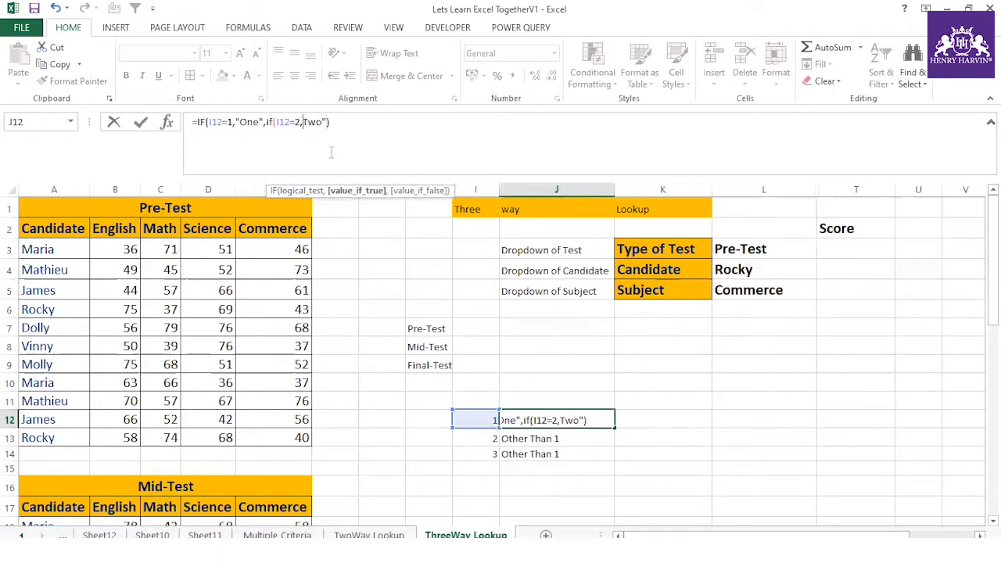
text(",)
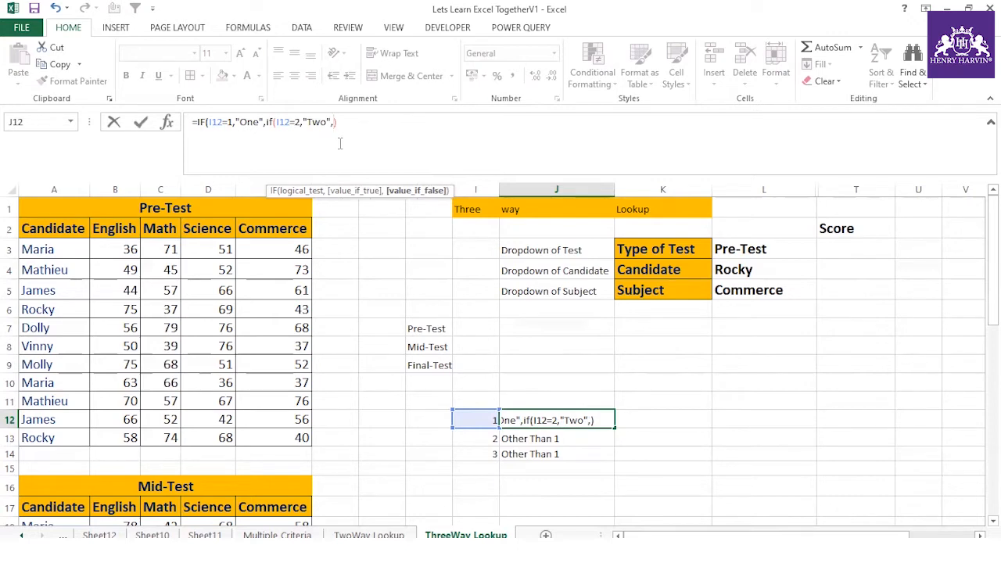
text("three")
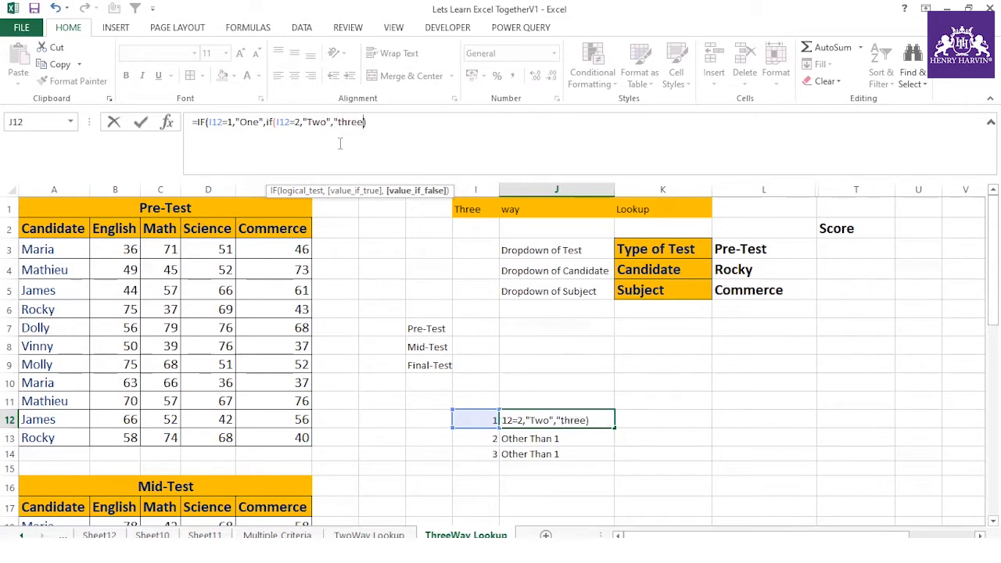
key(Return)
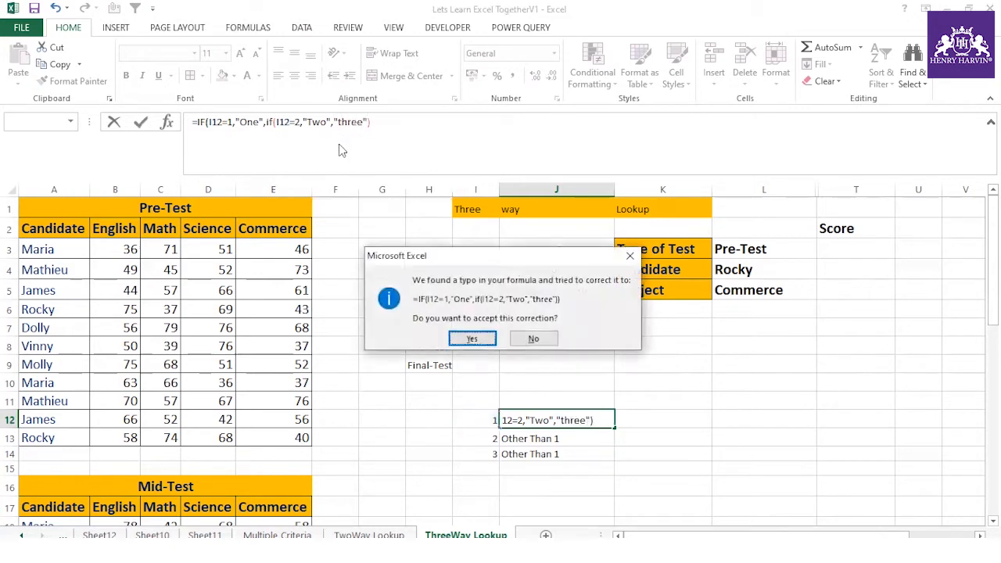
click(470, 339)
- Fill the nested IF formula from J12 down to J14 and check each cell's formula
click(610, 418)
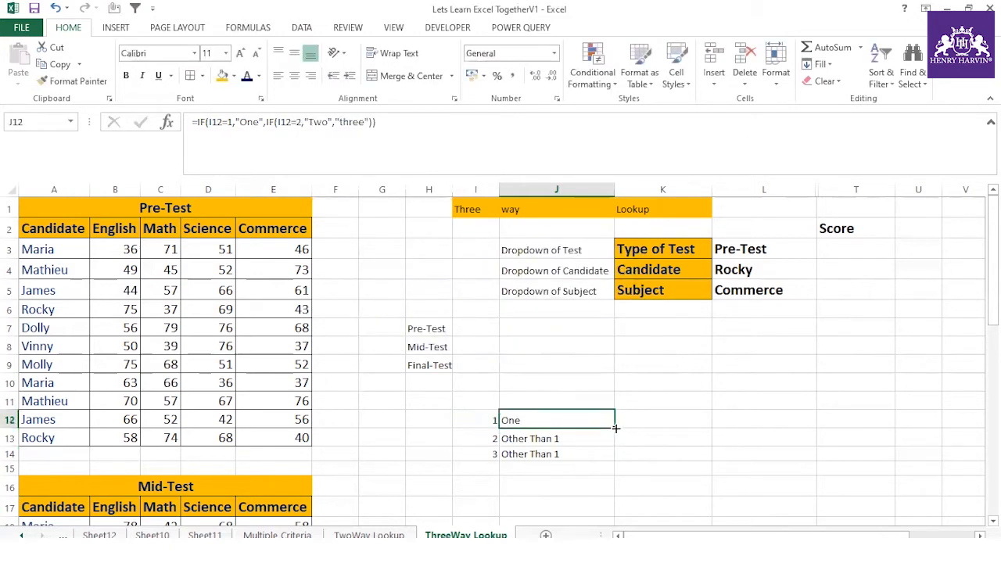
drag(616, 429, 614, 462)
click(542, 421)
click(540, 438)
click(529, 458)
click(523, 432)
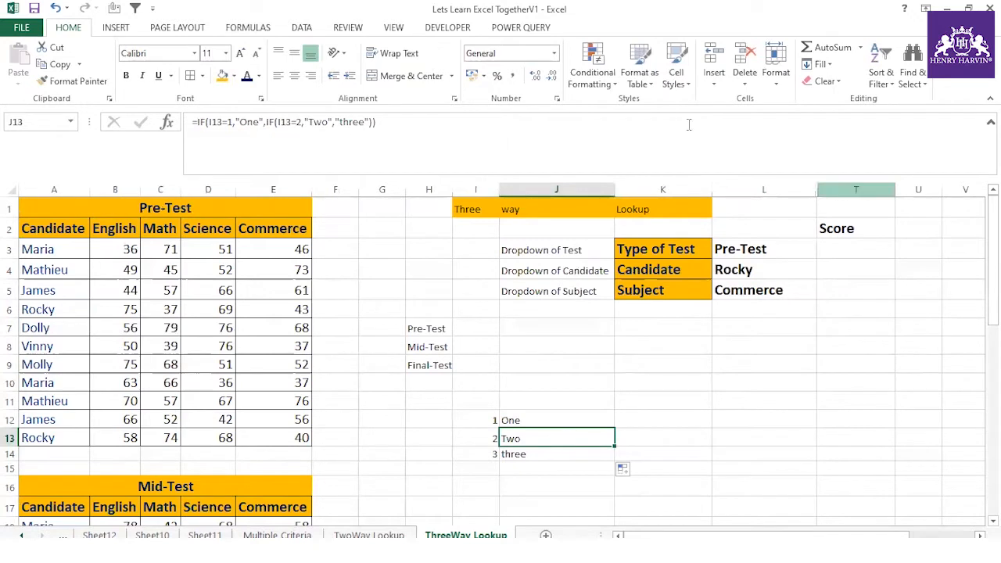
- Enter a CHOOSE formula in J10 with index number 1 and two sample first names as its text values
click(531, 385)
text(=chp)
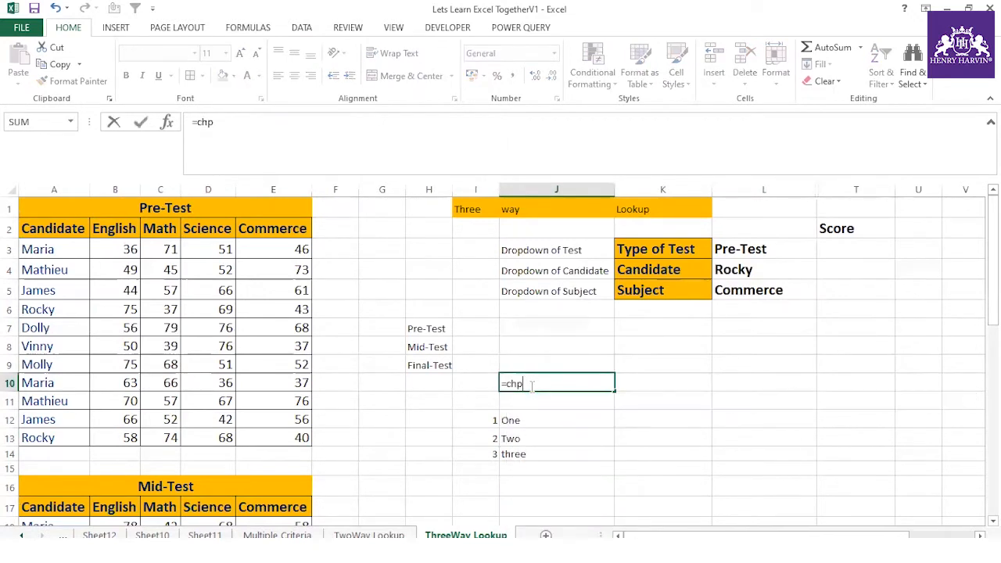
key(BackSpace)
text(oose)
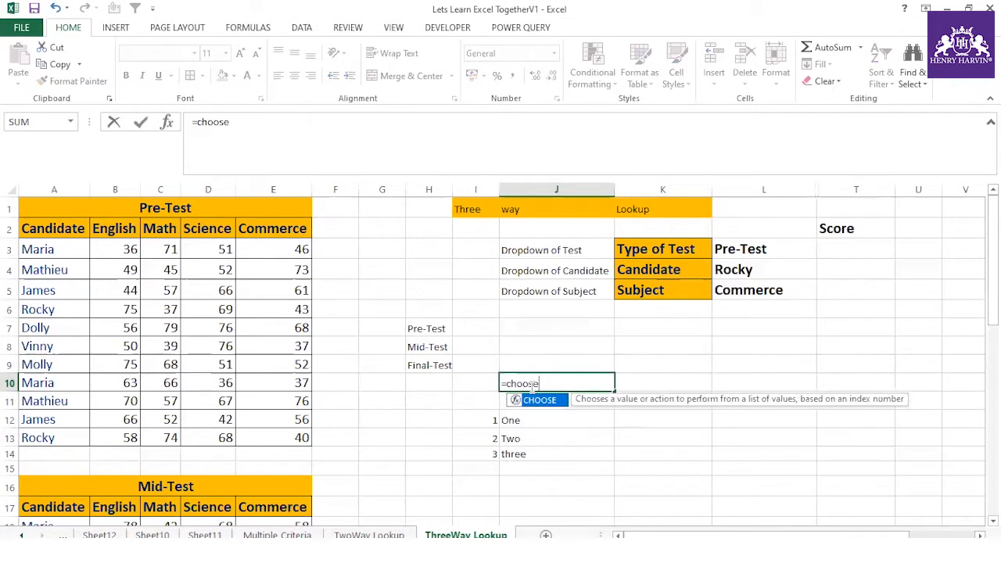
text(()
click(487, 420)
key(BackSpace)
key(BackSpace)
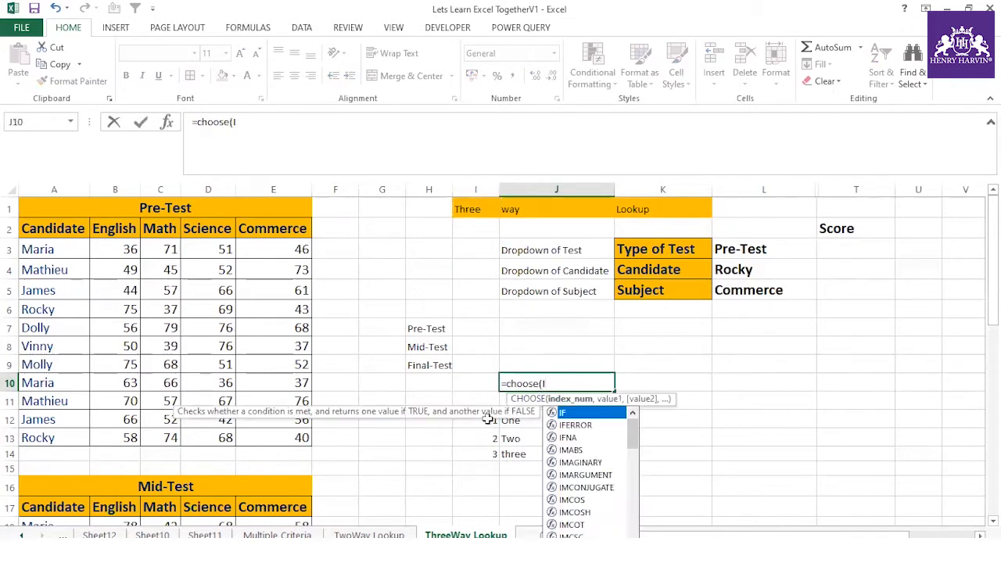
key(BackSpace)
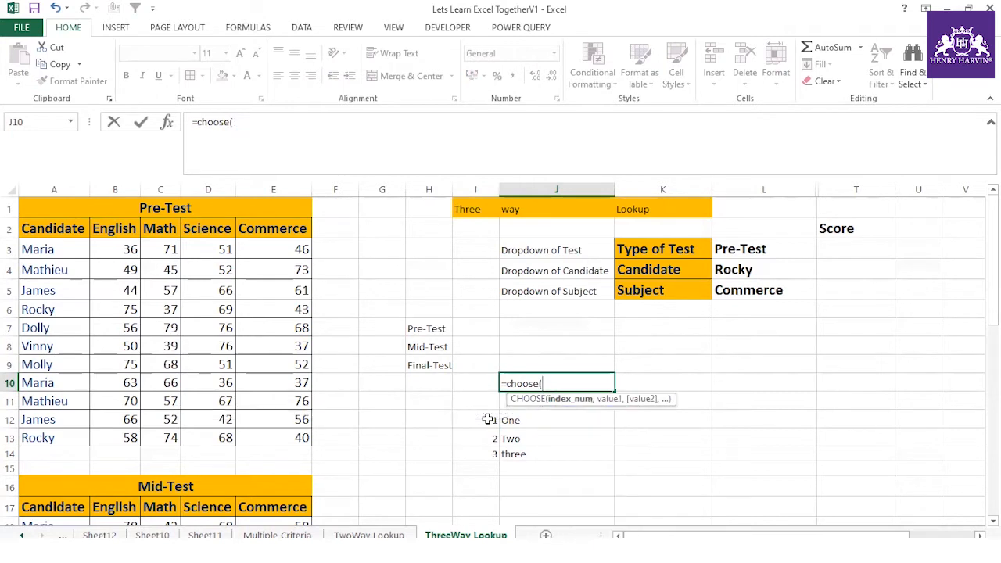
text(1,"AMIT","VICK)
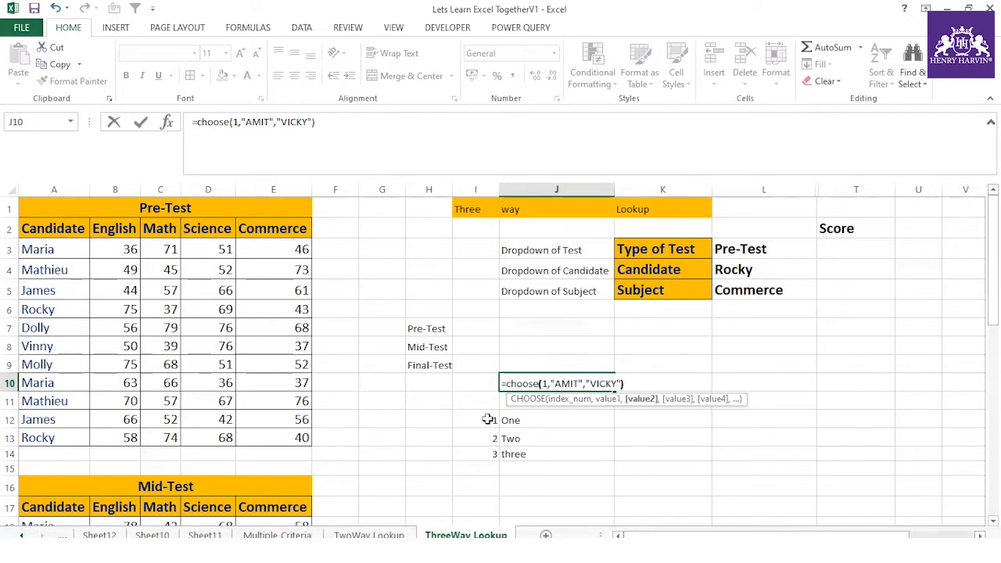
text(Y"))
key(Return)
click(575, 383)
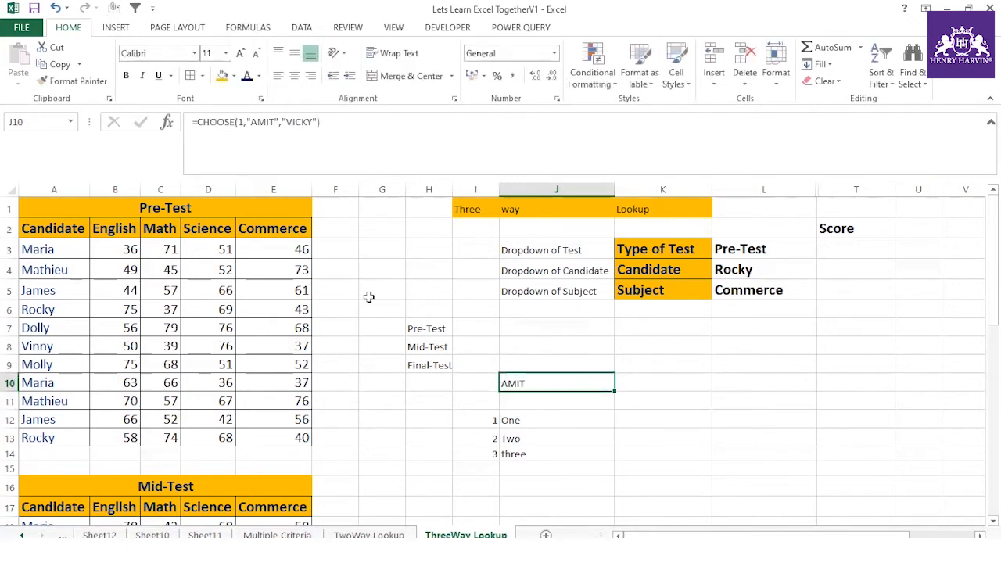
- Change the index number of the CHOOSE formula in J10 to 2
click(244, 123)
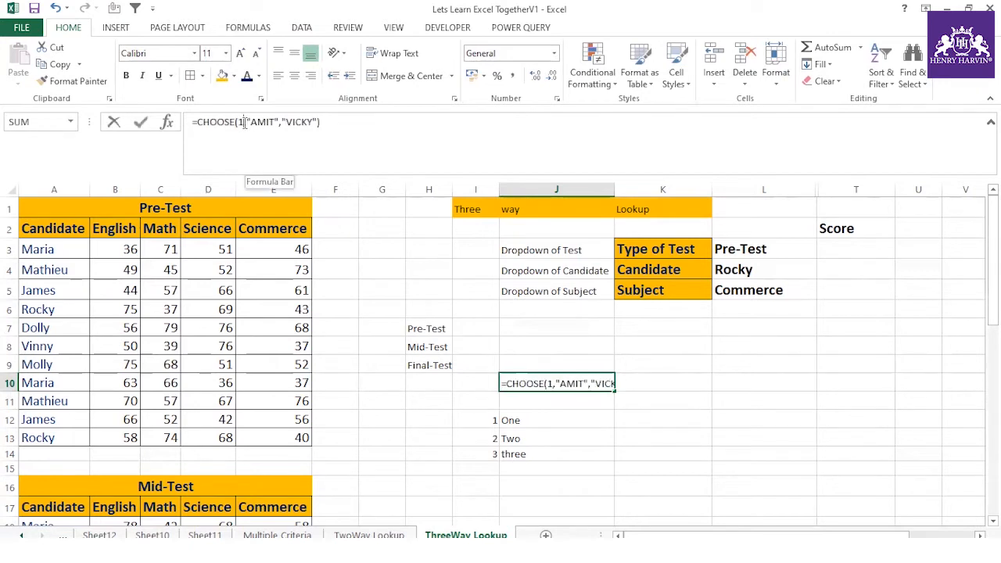
click(248, 121)
key(Left)
key(BackSpace)
text(2)
key(Return)
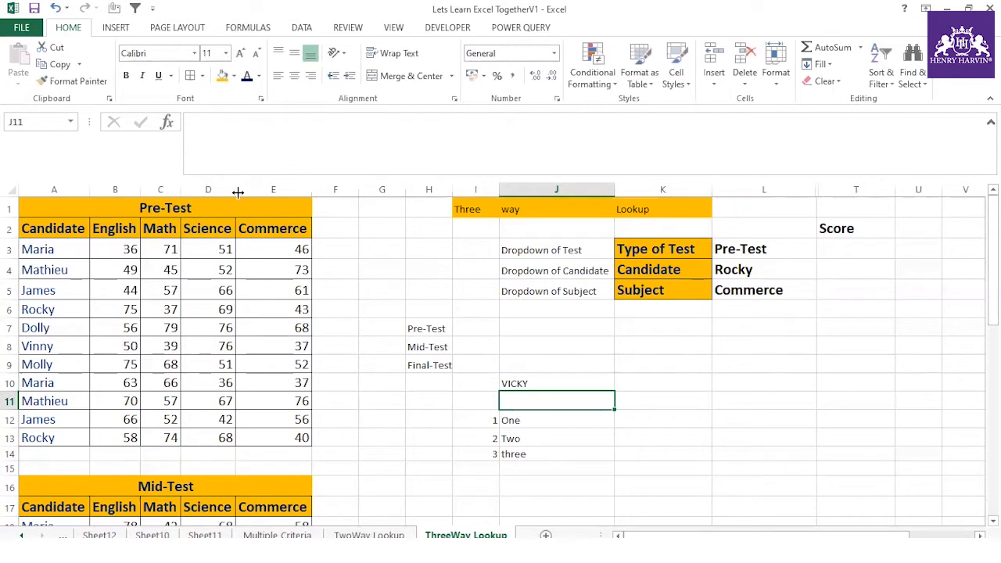
- Clear the sample formulas from J10:J14 and the index numbers from I12:I14
click(527, 380)
drag(532, 386, 530, 454)
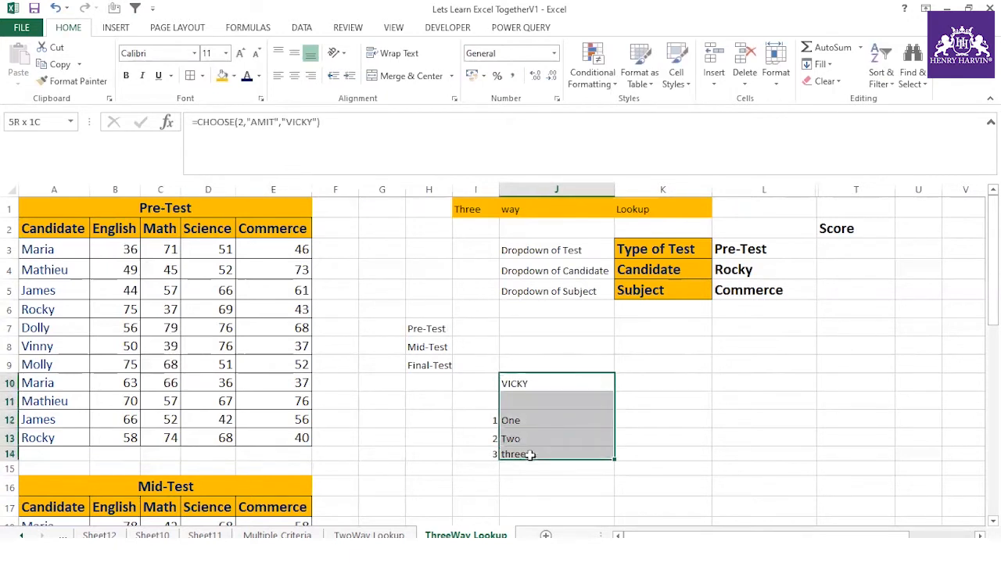
click(523, 424)
click(523, 385)
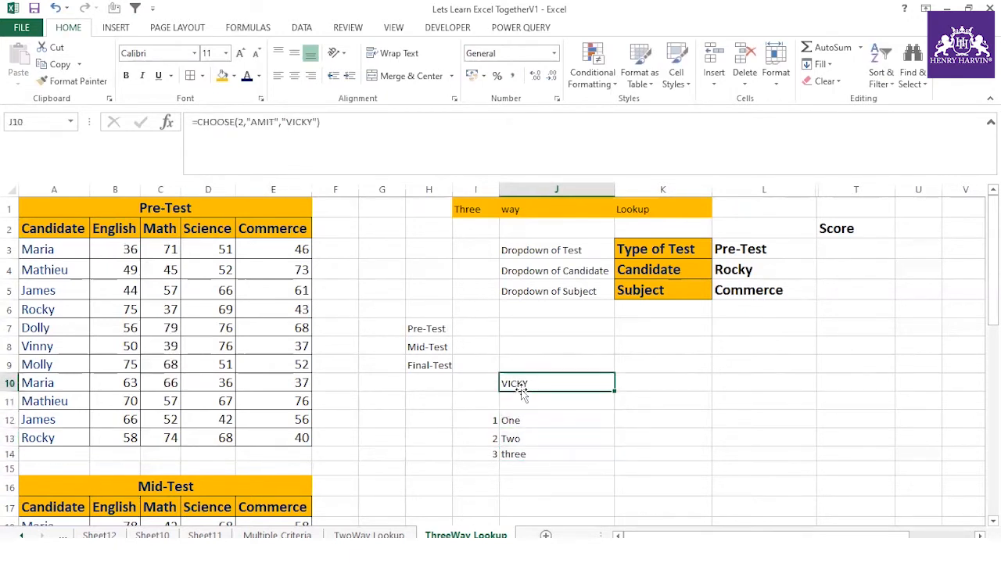
click(528, 423)
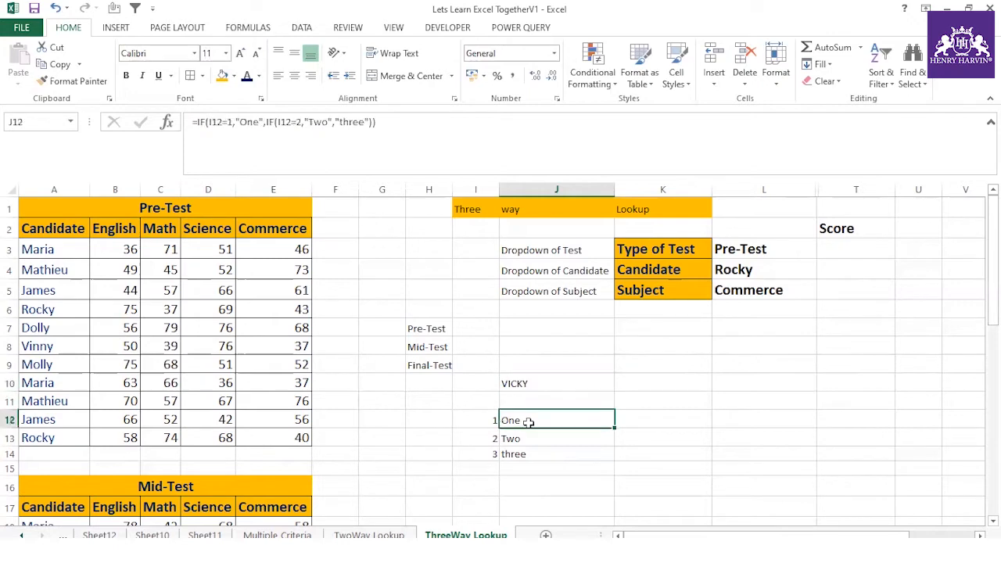
click(533, 383)
shift+click(527, 457)
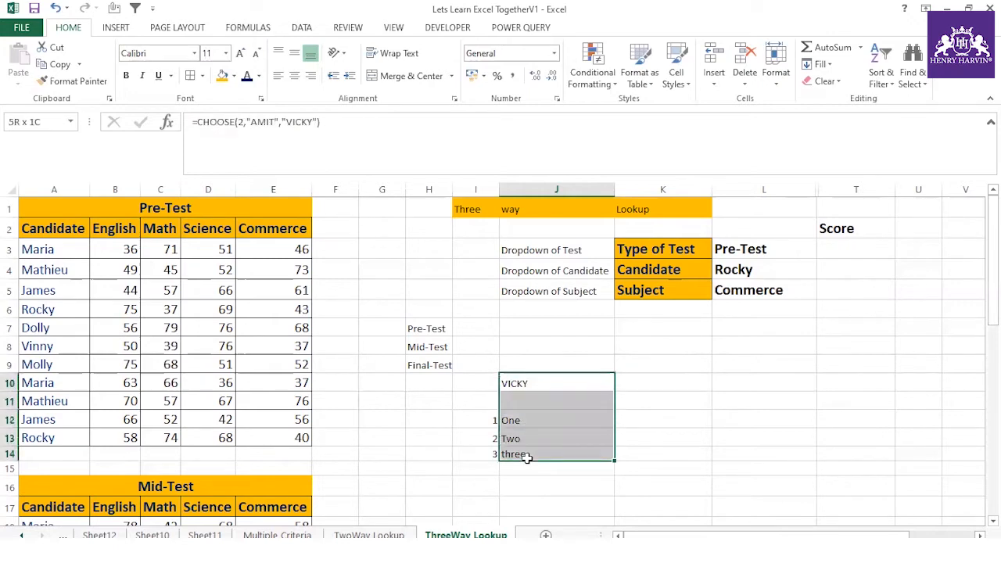
key(Delete)
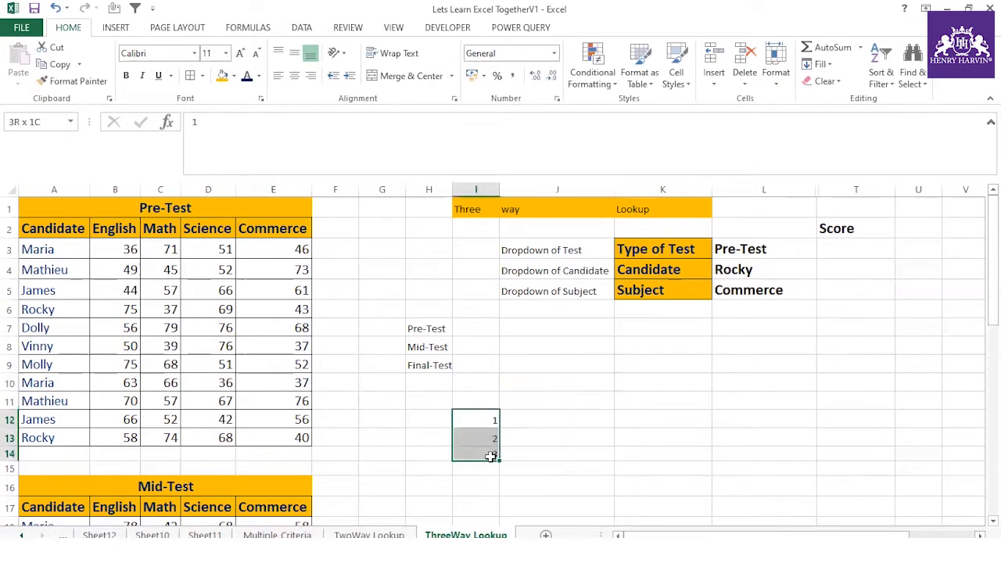
click(586, 388)
- Switch the Type of Test dropdown in L3 to Mid-Test, and finally to Final-Test
click(739, 249)
click(823, 251)
click(764, 272)
click(824, 252)
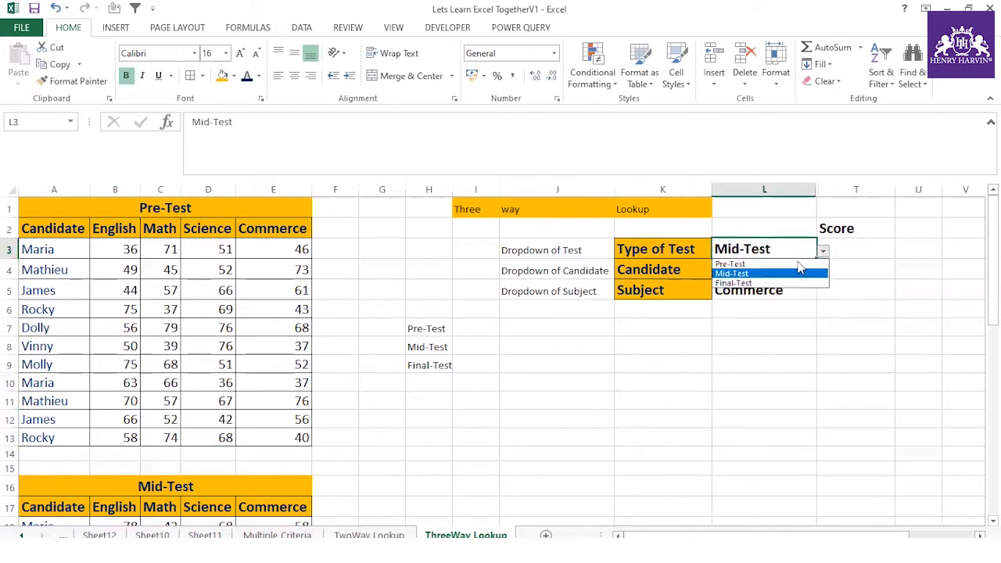
click(743, 283)
click(665, 347)
- Examine the extents of the Mid-Test, Final-Test and Pre-Test tables in columns A to E
scroll(199, 309, down, 2)
scroll(199, 309, down, 2)
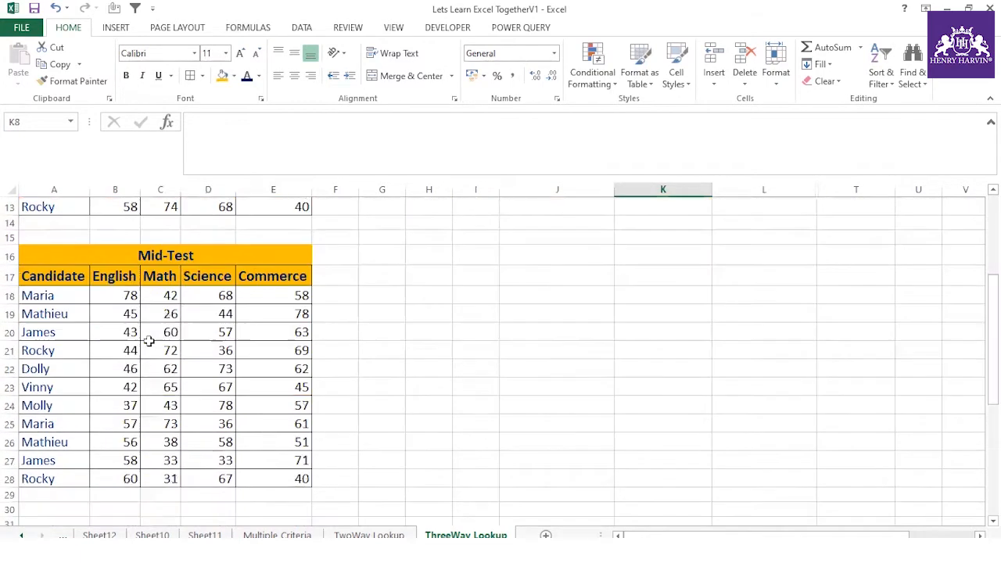
drag(49, 255, 263, 496)
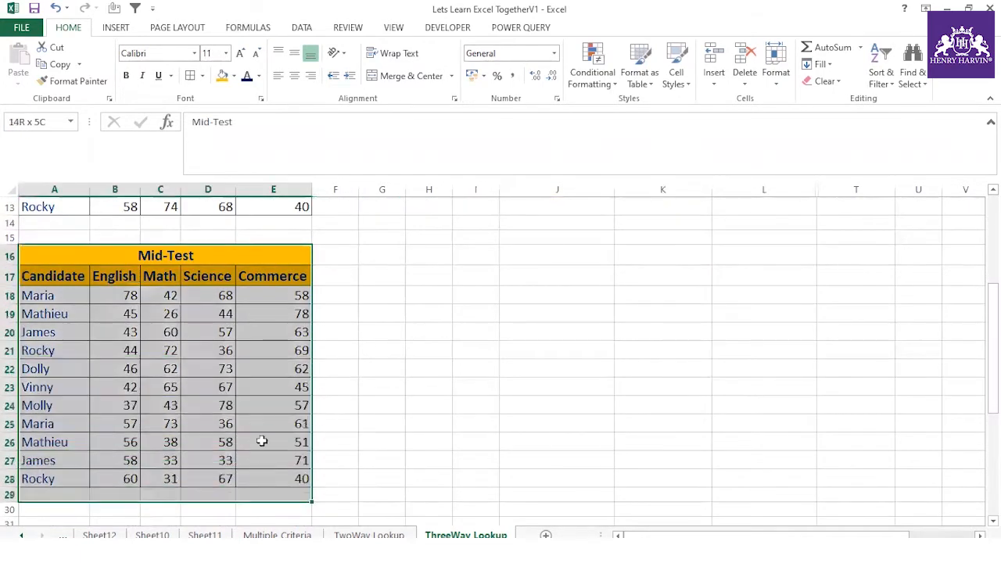
scroll(264, 412, down, 7)
scroll(186, 333, up, 2)
drag(78, 271, 265, 501)
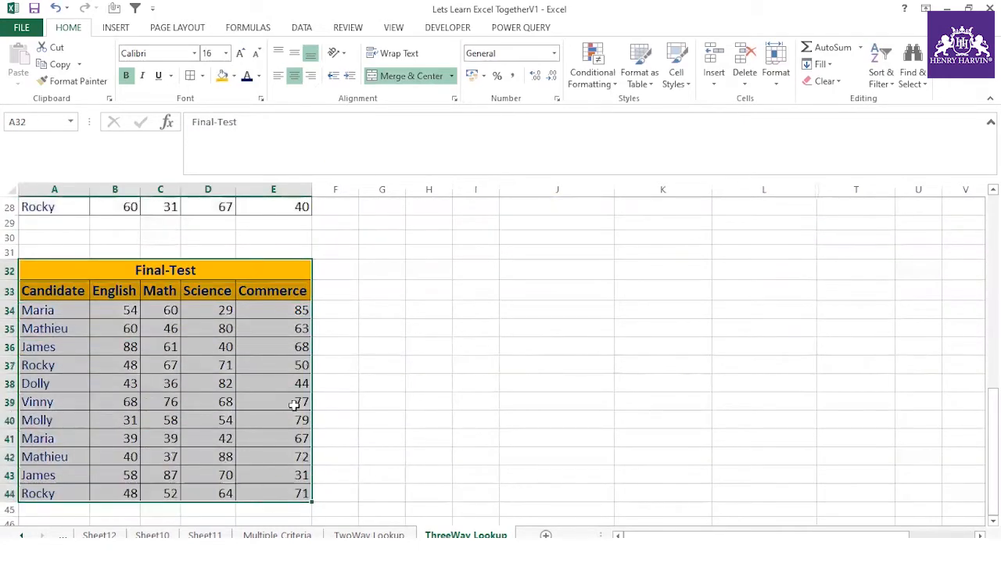
scroll(266, 391, up, 9)
drag(60, 212, 246, 442)
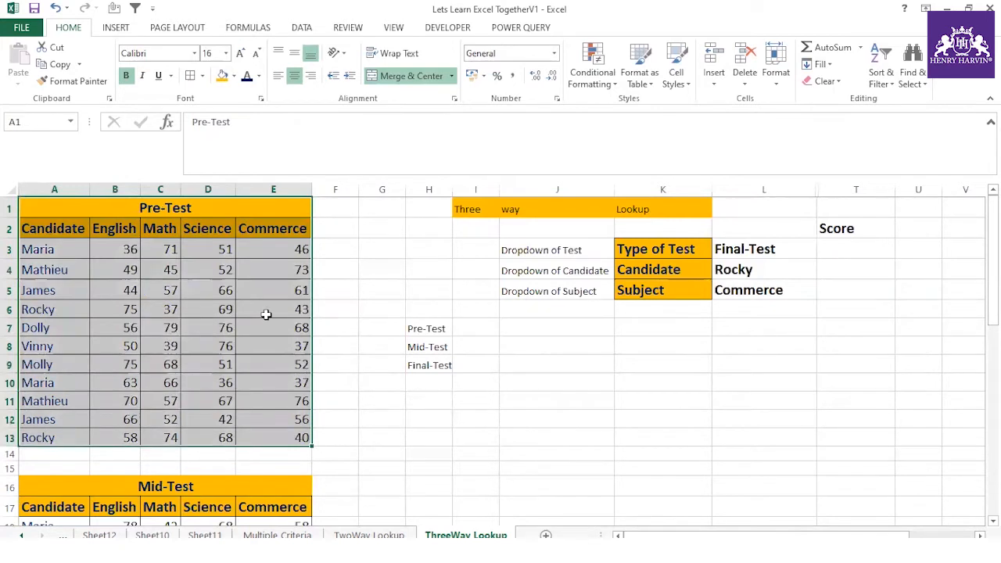
click(353, 413)
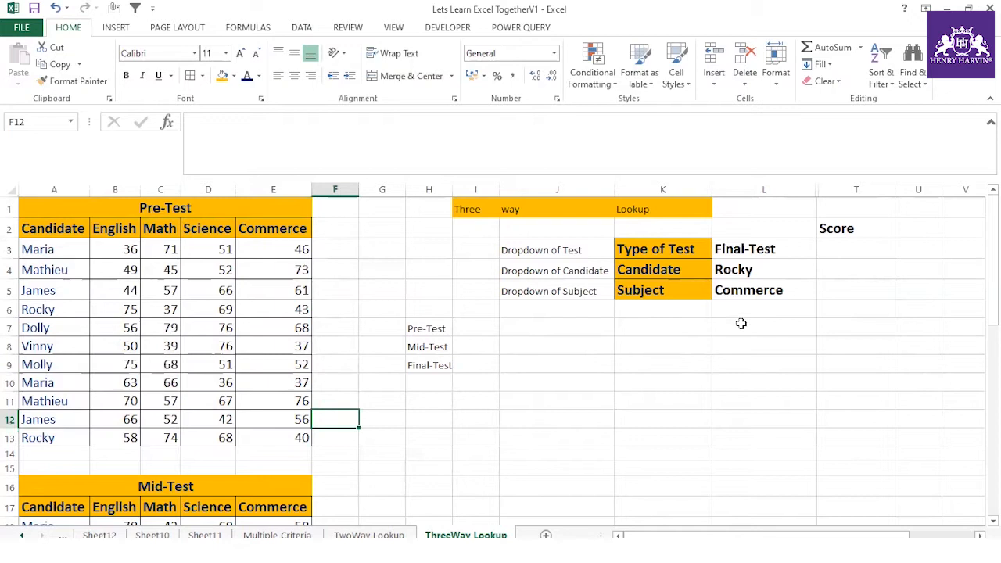
- Start a CHOOSE formula in K8 with a nested IF testing whether L3="Pre-Test"
click(647, 345)
text(=CH)
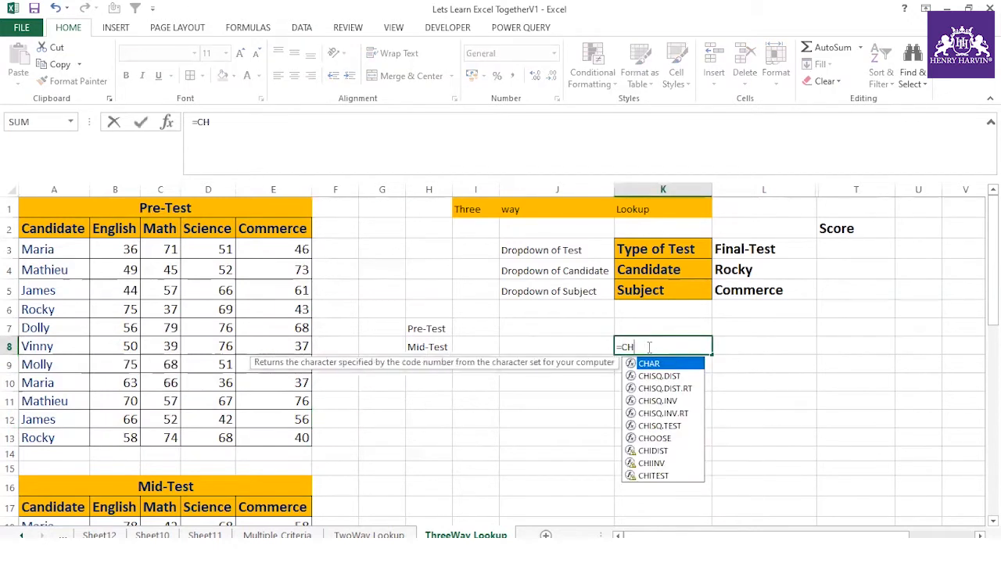
text(OOSE()
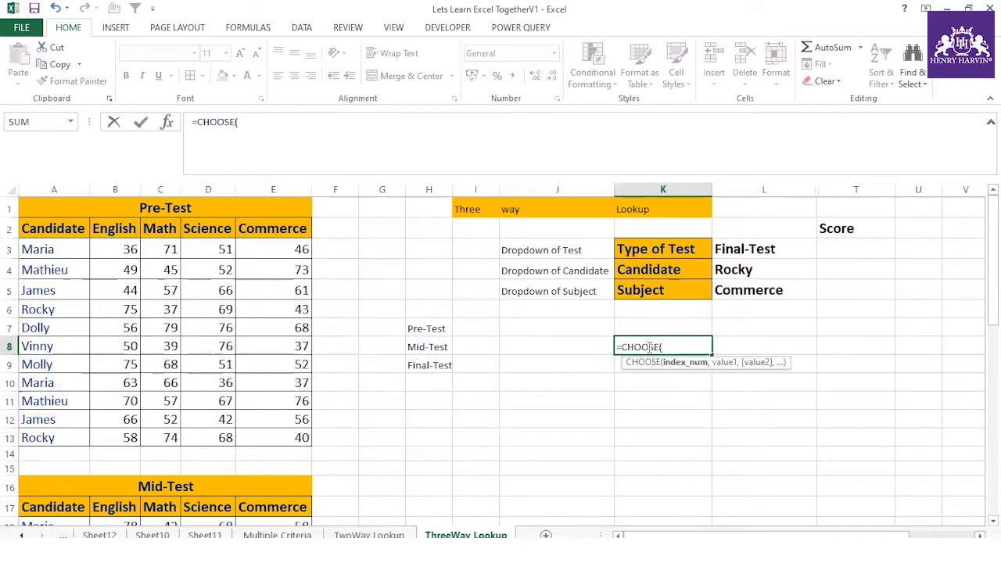
text(IF()
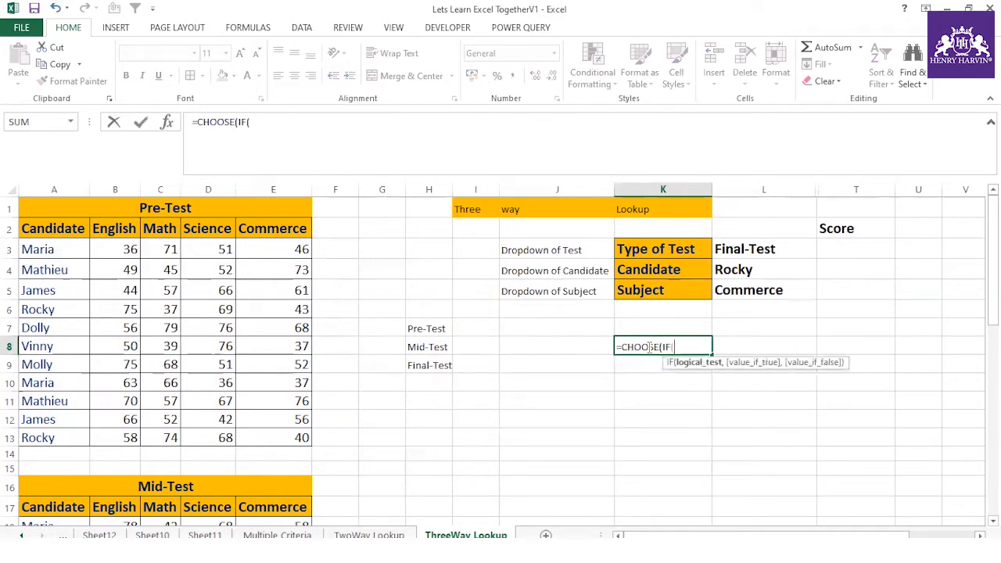
click(736, 252)
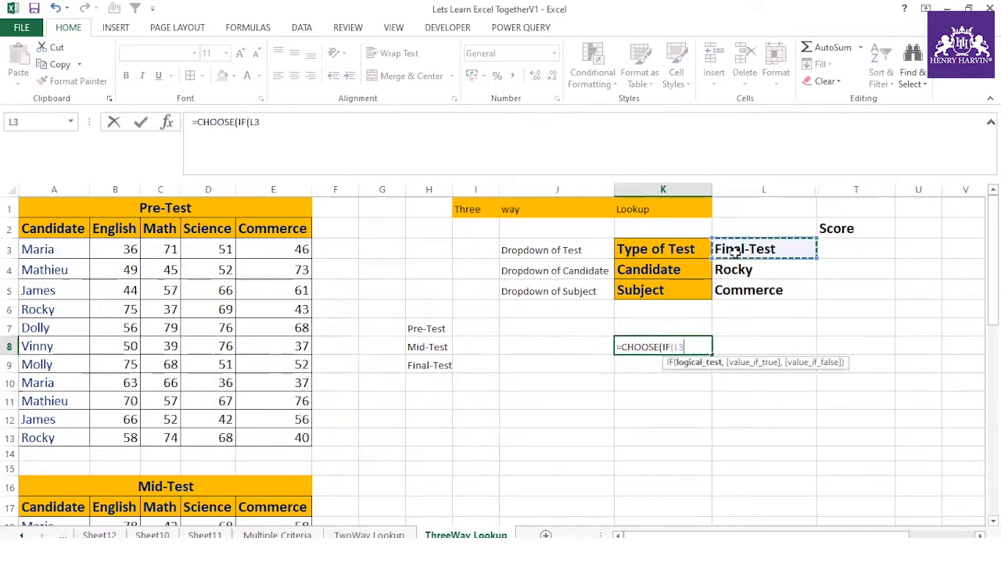
text(=)
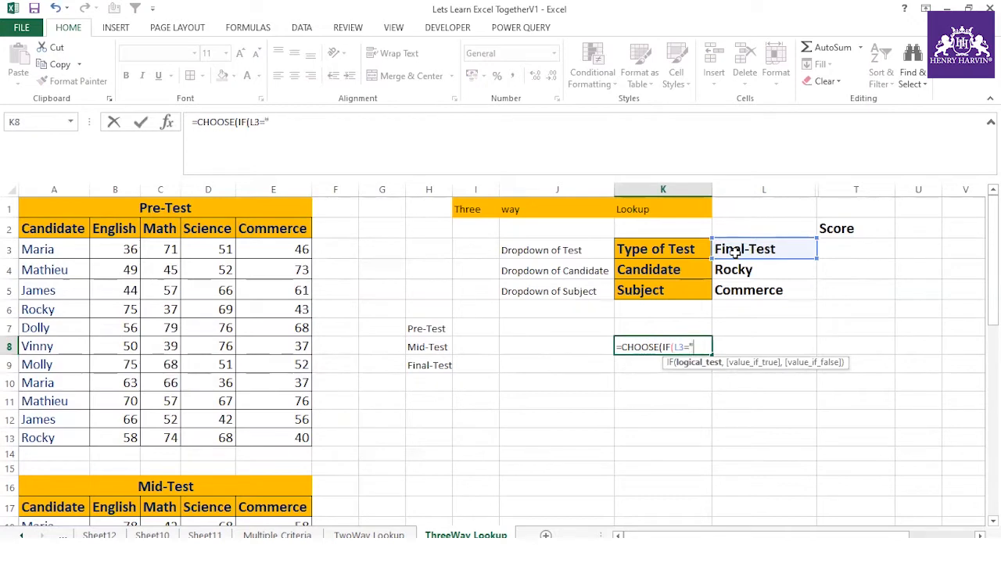
text("pRE)
key(BackSpace)
key(BackSpace)
key(BackSpace)
text(Pre-Test",)
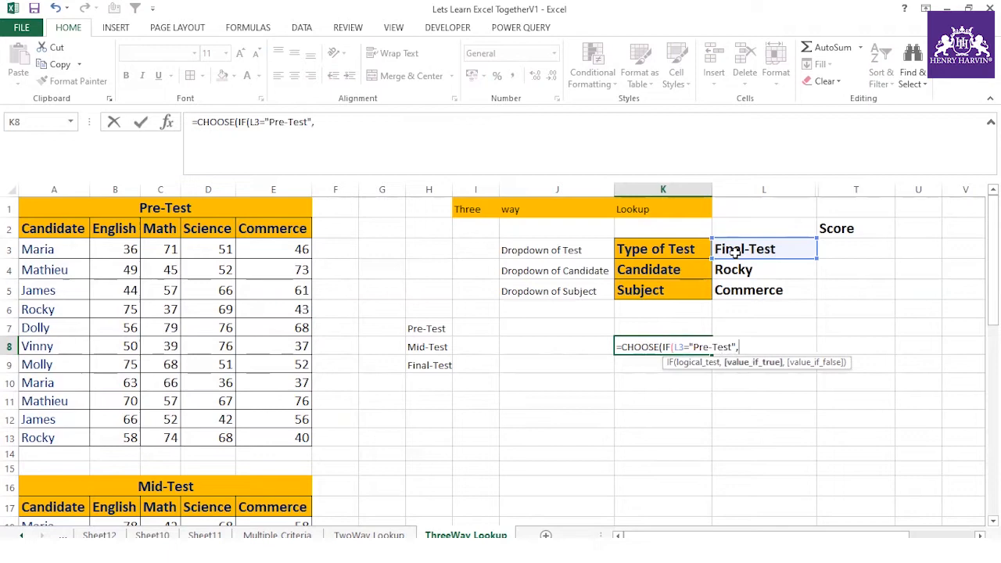
- Use the Pre-Test table as the IF's true value, with the absolute range $A$2:$E$13
drag(63, 228, 270, 436)
drag(315, 121, 369, 120)
key(F4)
click(382, 123)
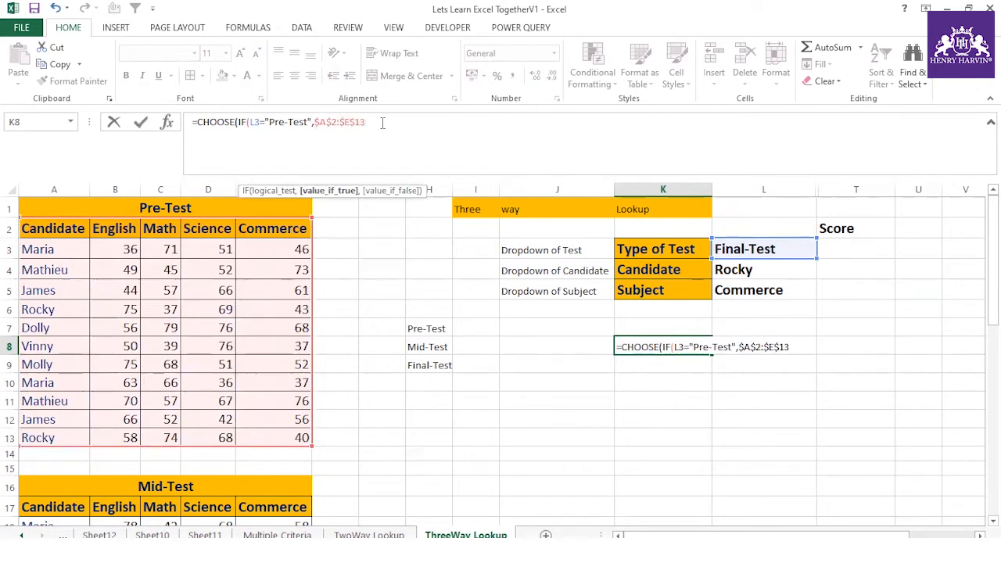
- Nest a second IF as the false value, testing L3="Mid-Test" and returning the absolute range $A$17:$E$28
text(,if()
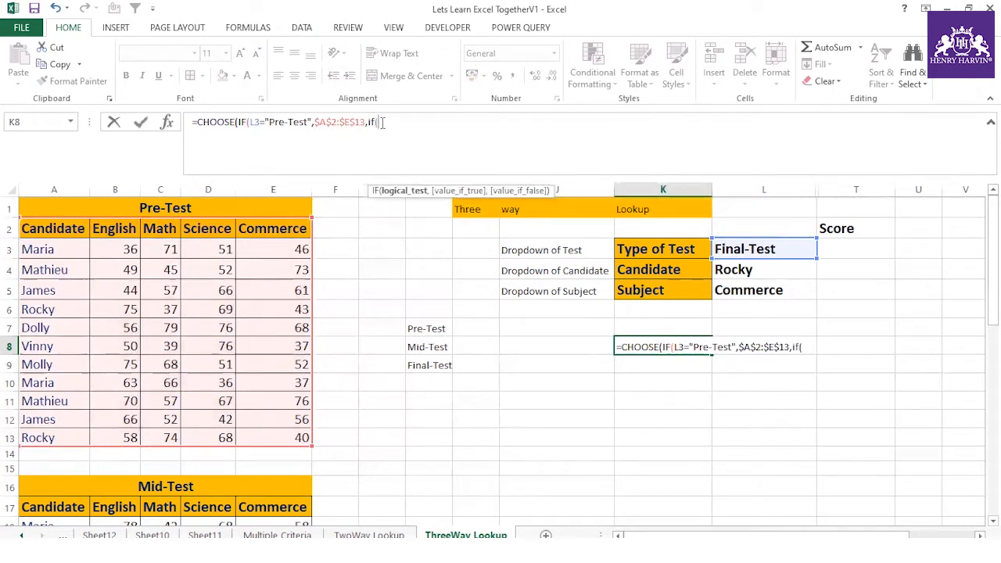
click(743, 249)
text(="M)
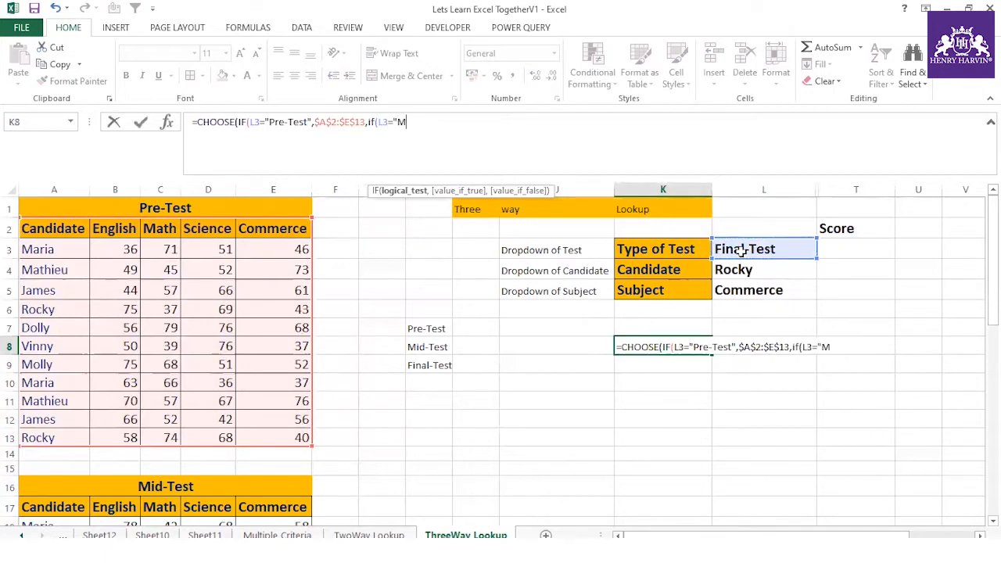
text(id-Test",)
drag(991, 304, 992, 316)
drag(60, 295, 274, 500)
click(495, 121)
key(F4)
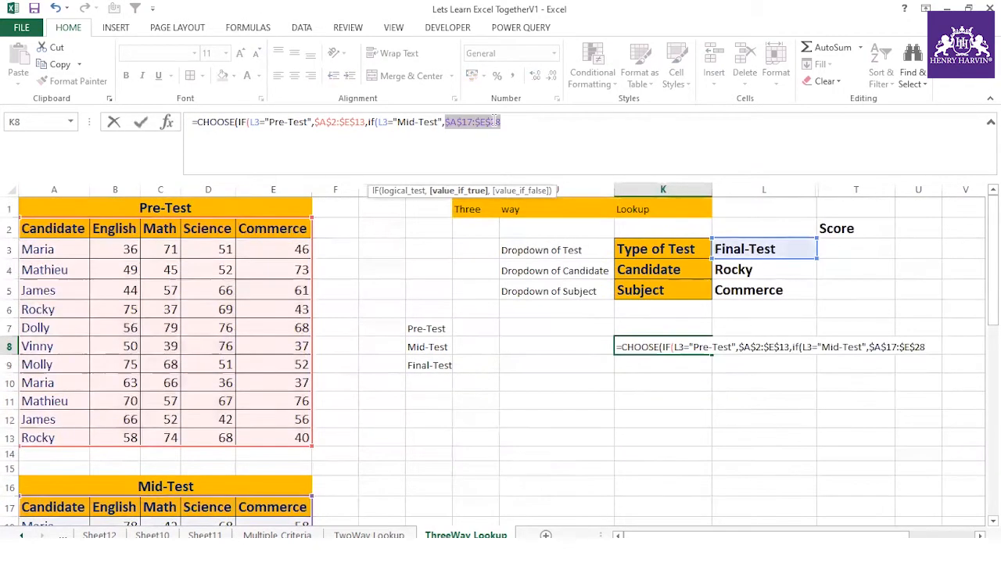
click(519, 117)
text(,)
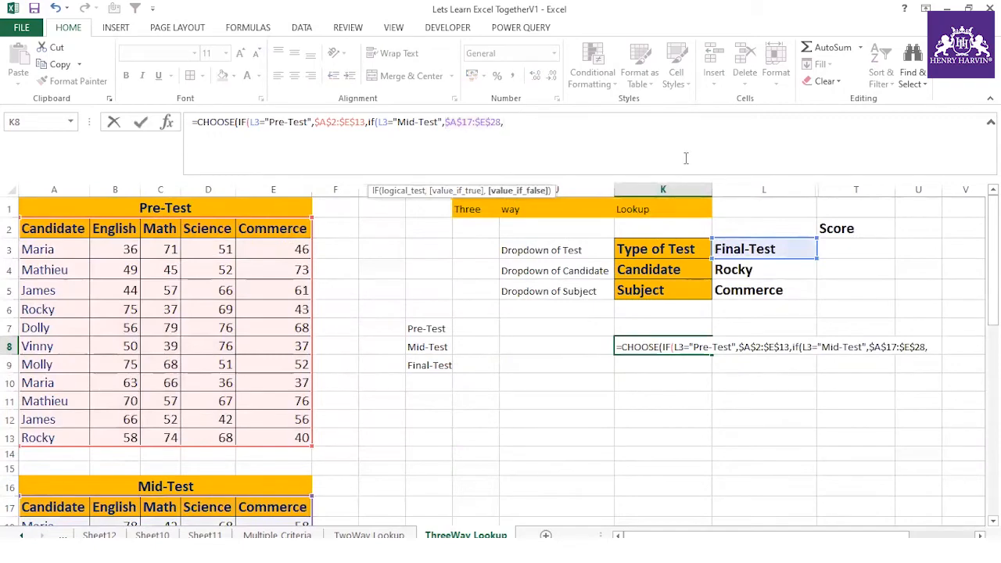
drag(992, 227, 976, 212)
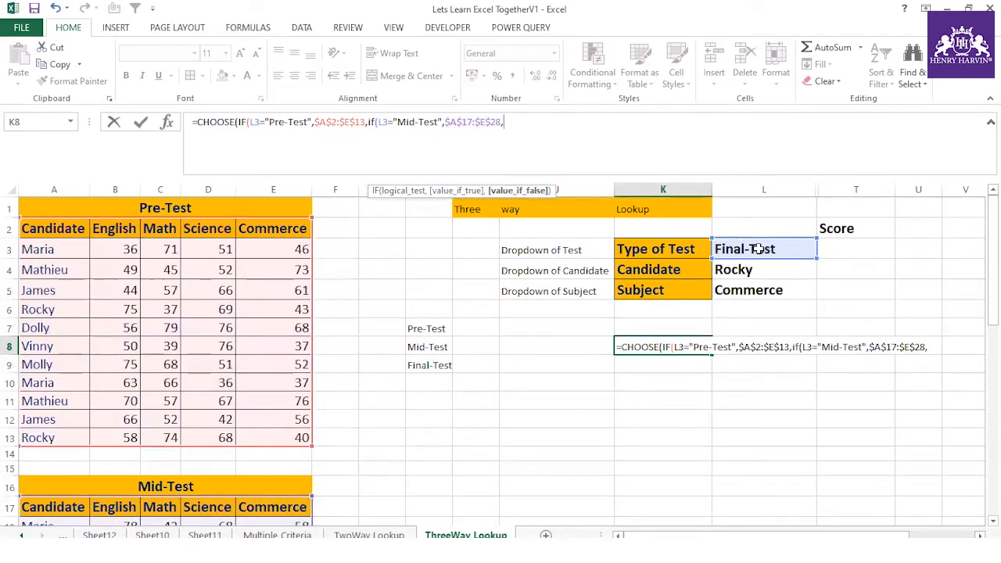
text(if()
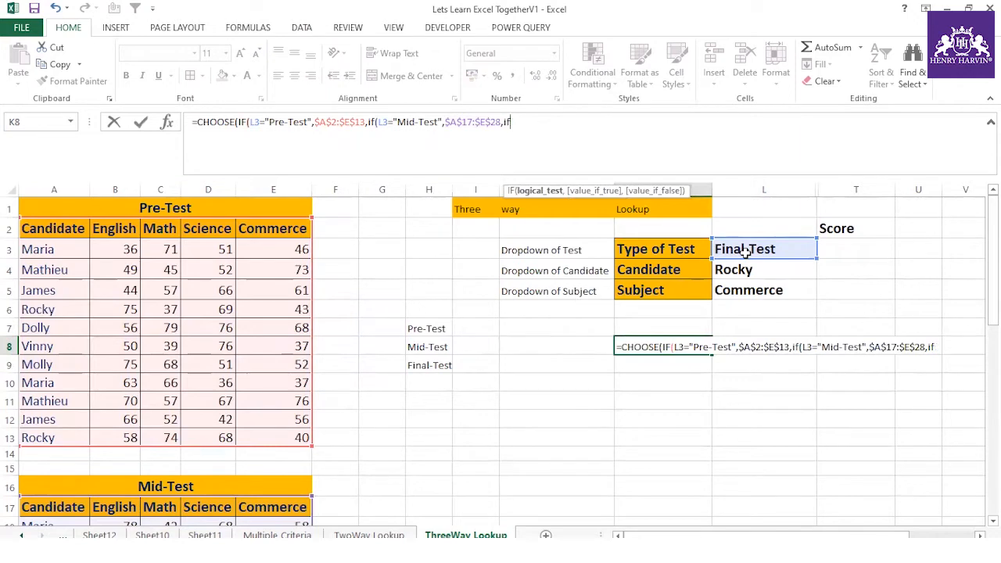
key(BackSpace)
key(BackSpace)
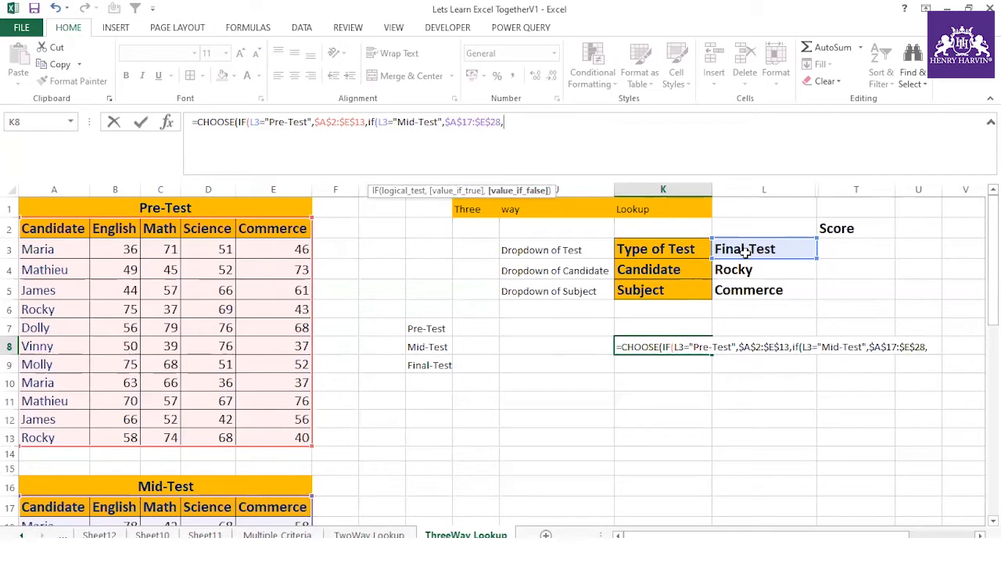
- Use the Final-Test table as the second IF's false value, with the absolute range $A$33:$E$44
drag(992, 266, 992, 282)
drag(63, 312, 265, 509)
scroll(235, 438, down, 1)
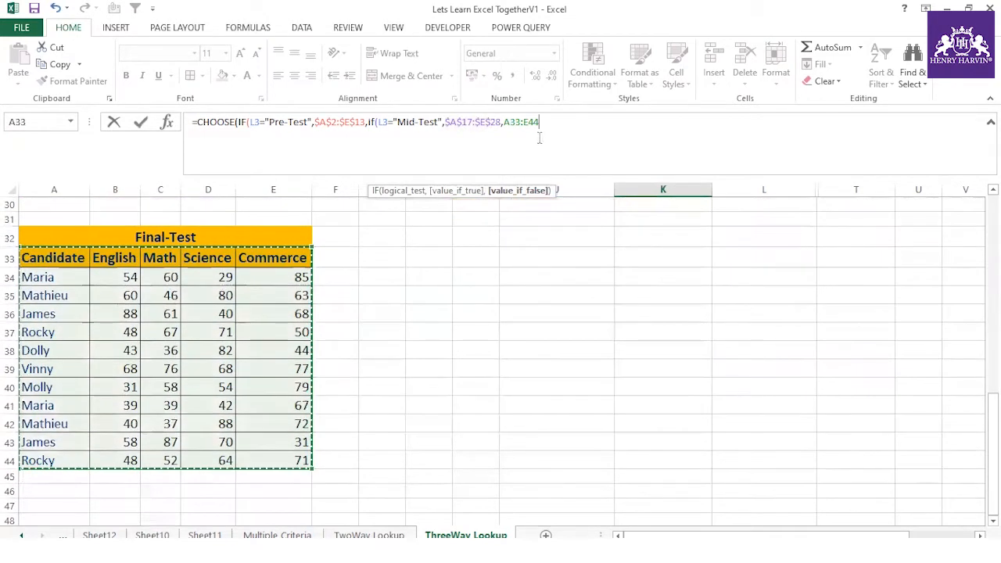
key(F4)
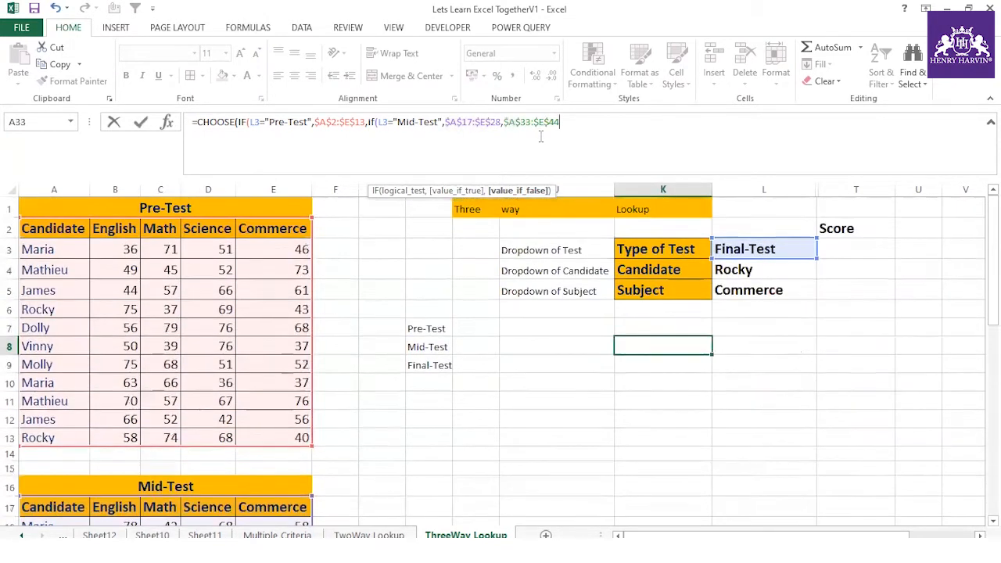
- Try to close the nested IFs and the CHOOSE function and enter the formula in K8
text())
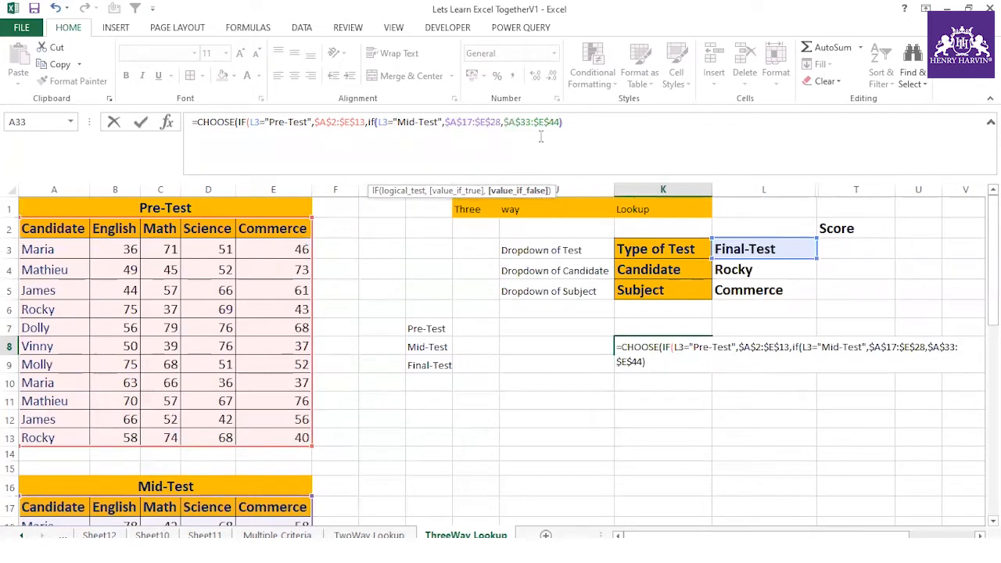
text())
key(Return)
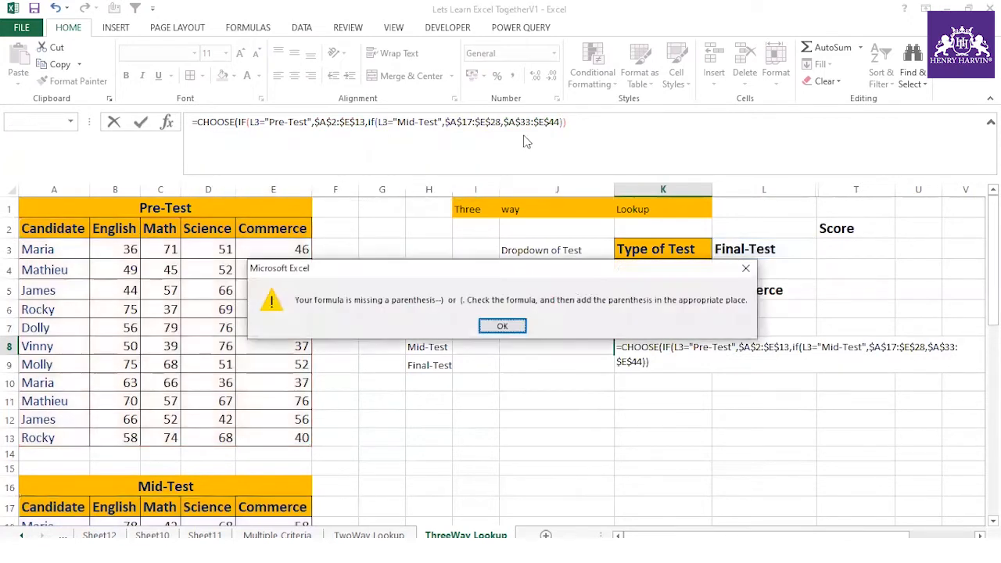
key(Return)
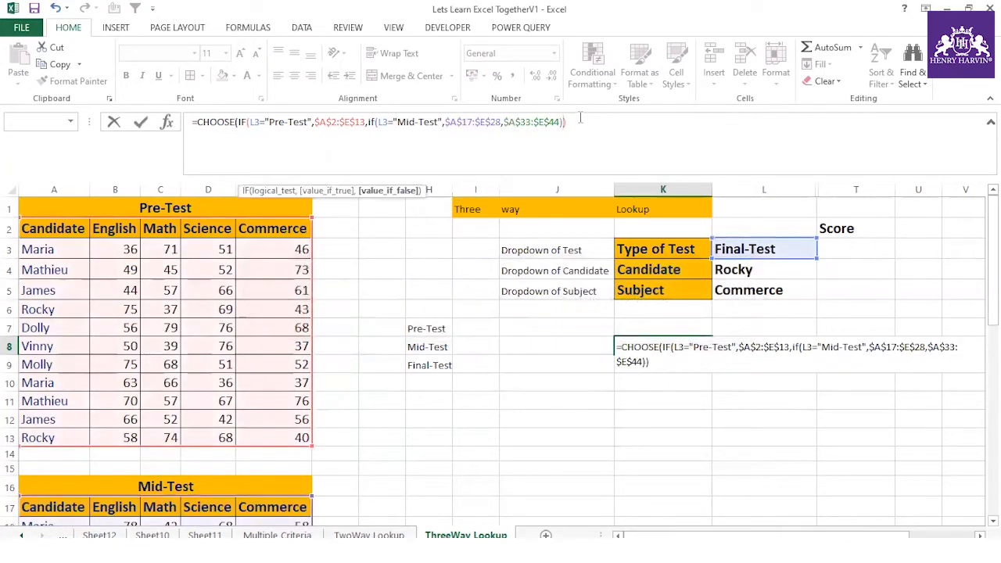
text())
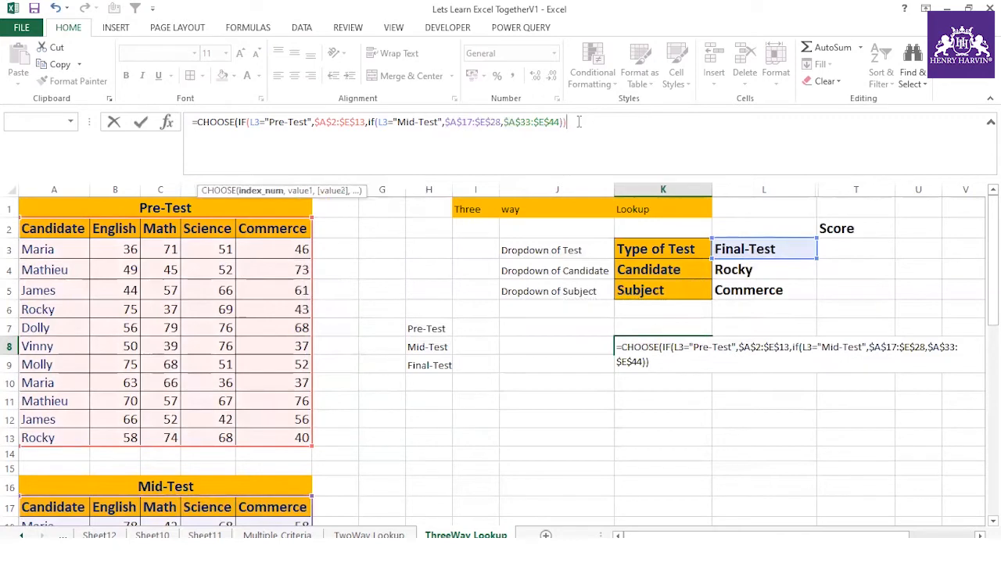
key(Return)
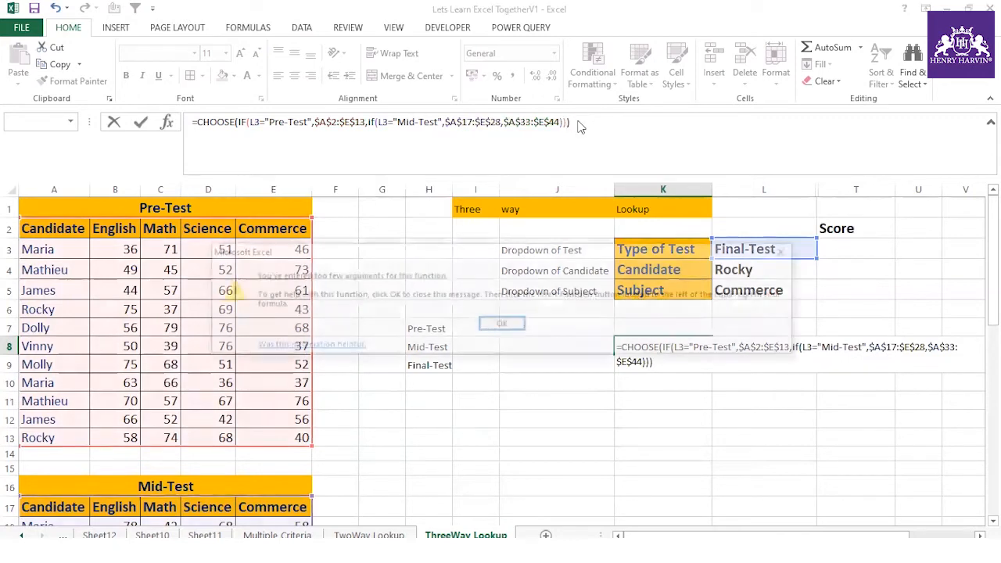
click(502, 326)
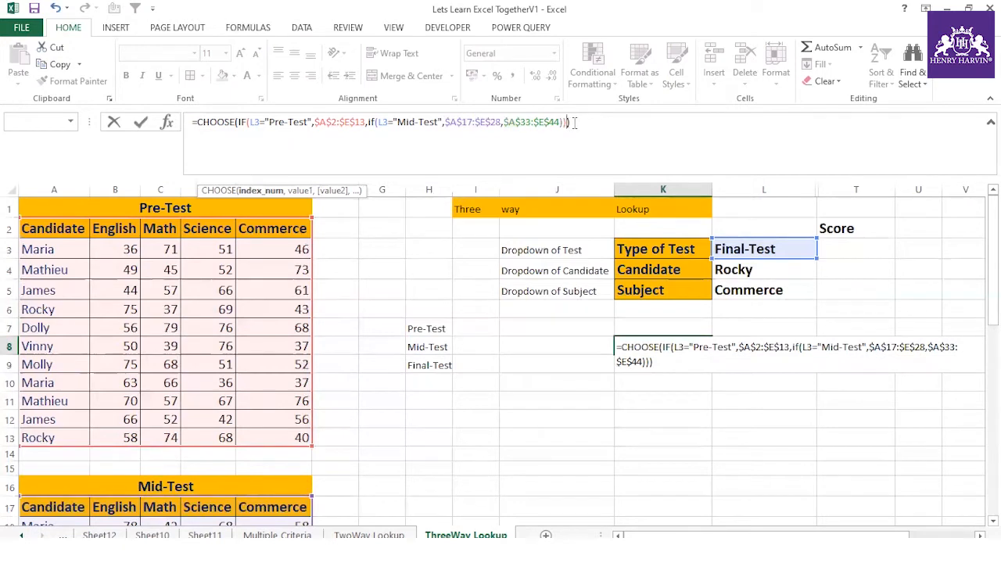
- Delete everything after the L3="Pre-Test" condition in the formula and return 1 as its true value
key(BackSpace)
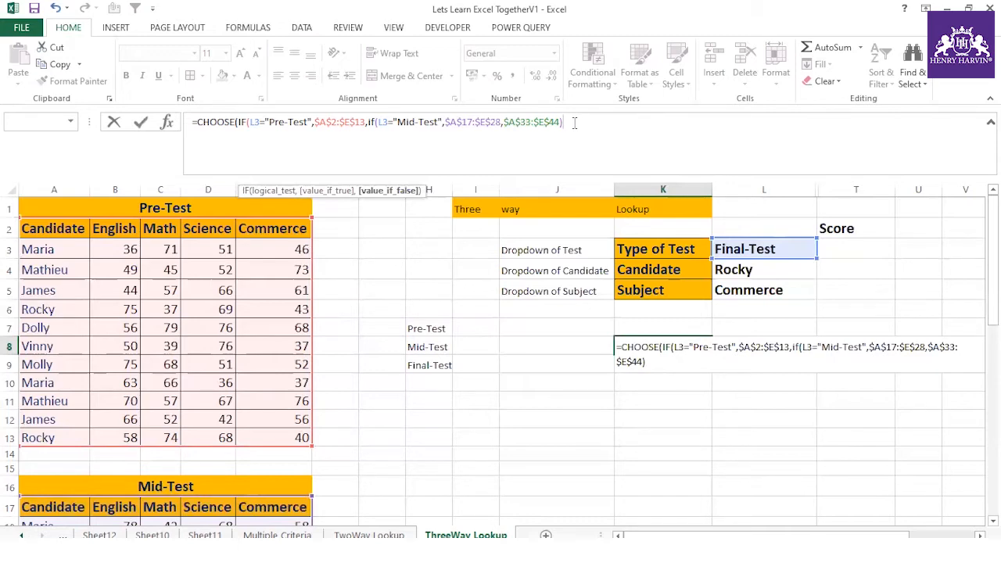
drag(563, 122, 314, 122)
key(BackSpace)
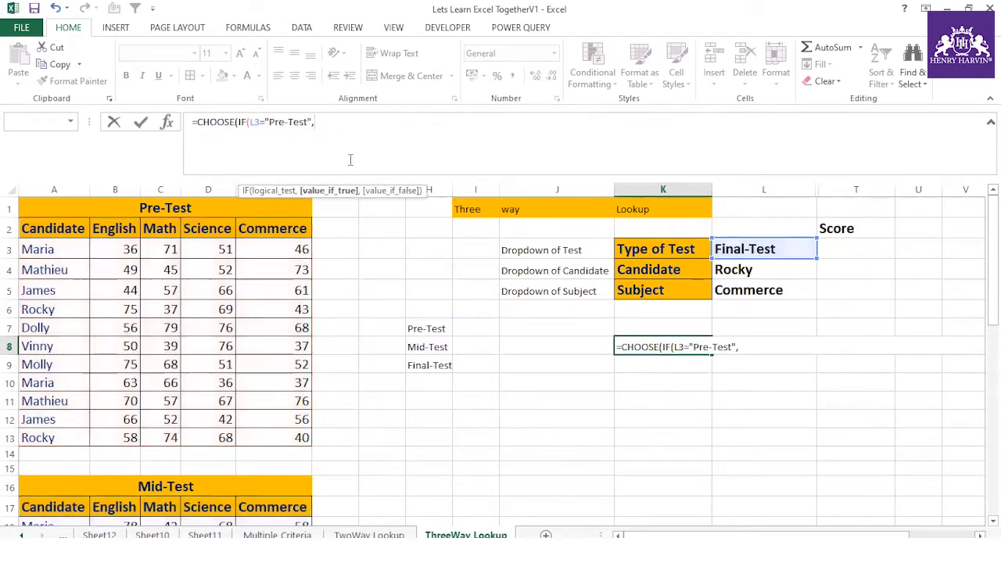
text(1,i)
- Nest an IF as the false value, testing L3="Mid-Test" and returning 2
text(f)
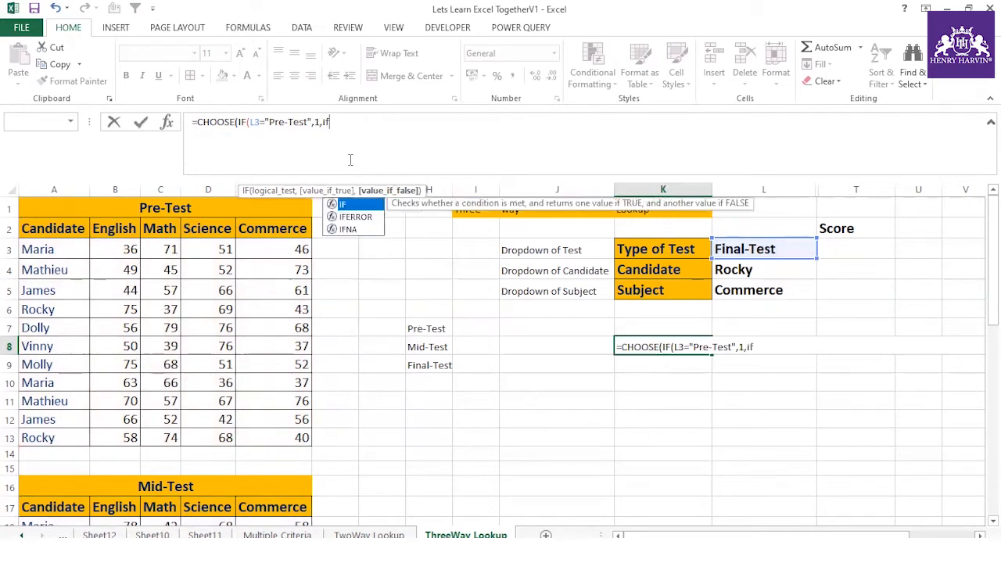
text(()
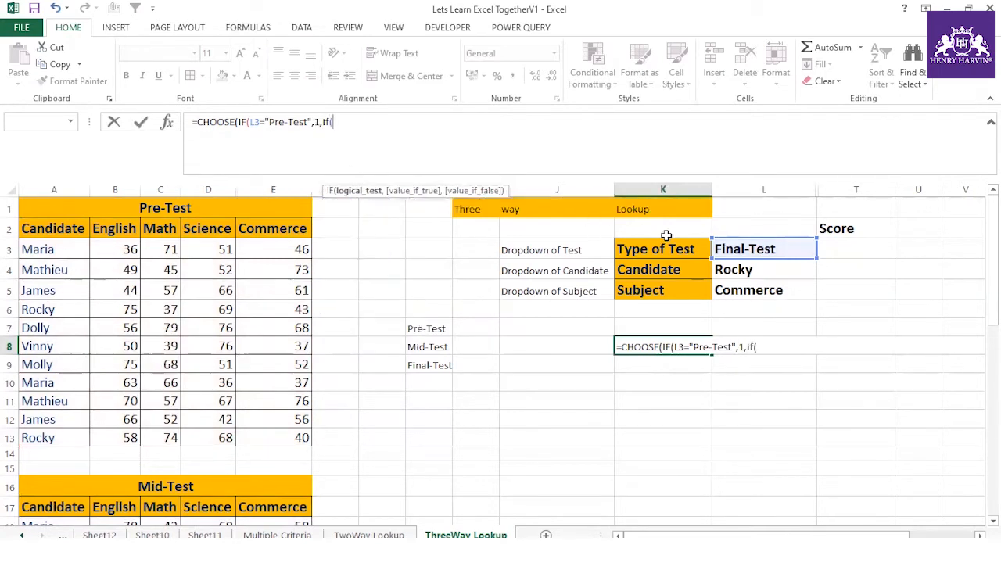
click(744, 244)
text(="Mid-Test",)
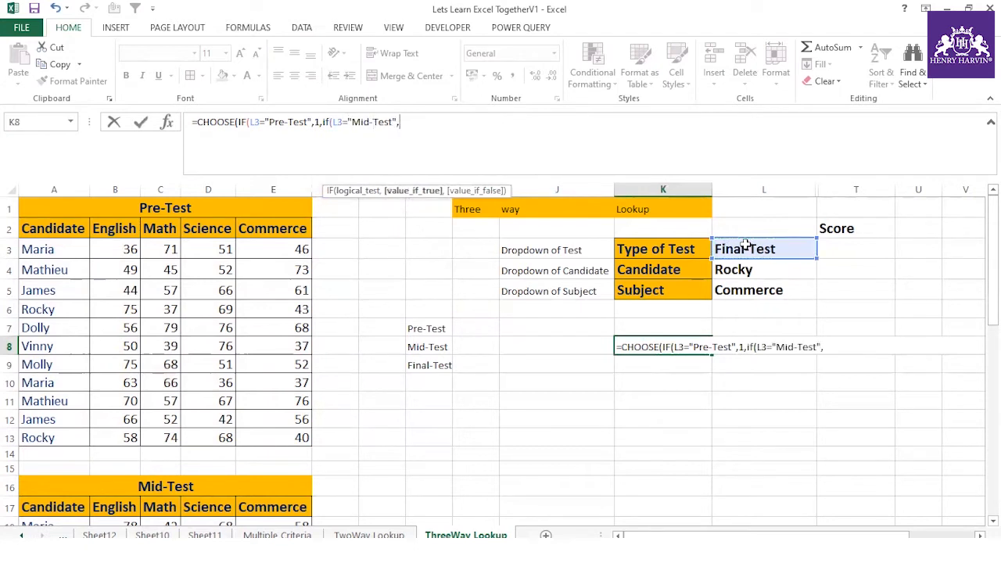
text(2,)
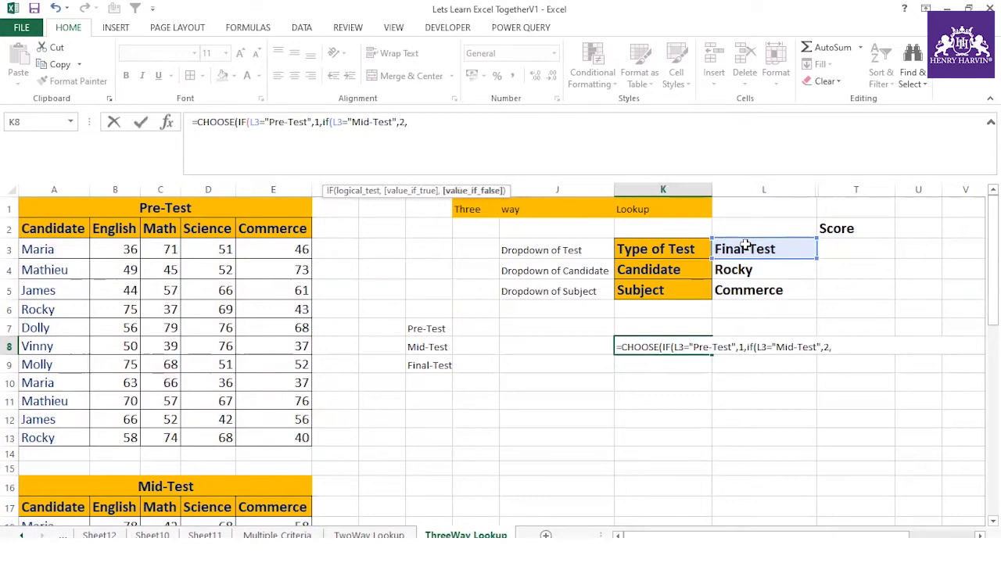
- Nest a third IF testing L3="Final-Test" and returning 3, and close all IFs to complete CHOOSE's index argument
text(if()
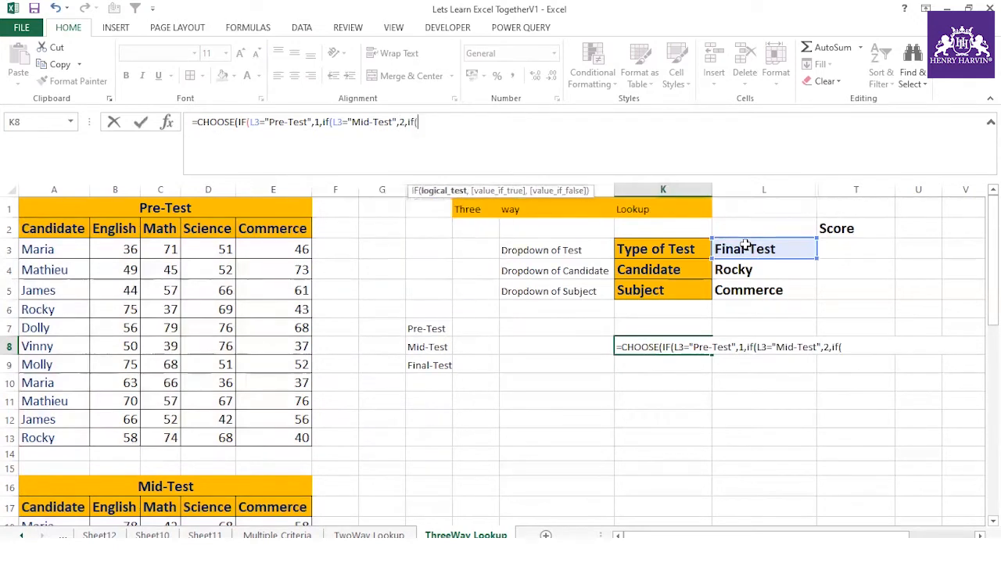
click(746, 245)
text(=)
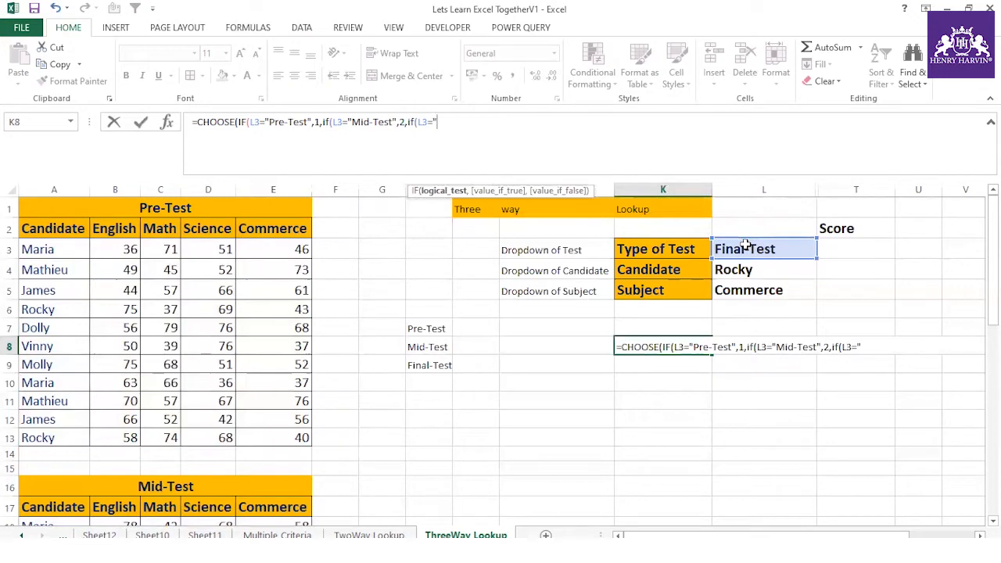
text("Final-Test",)
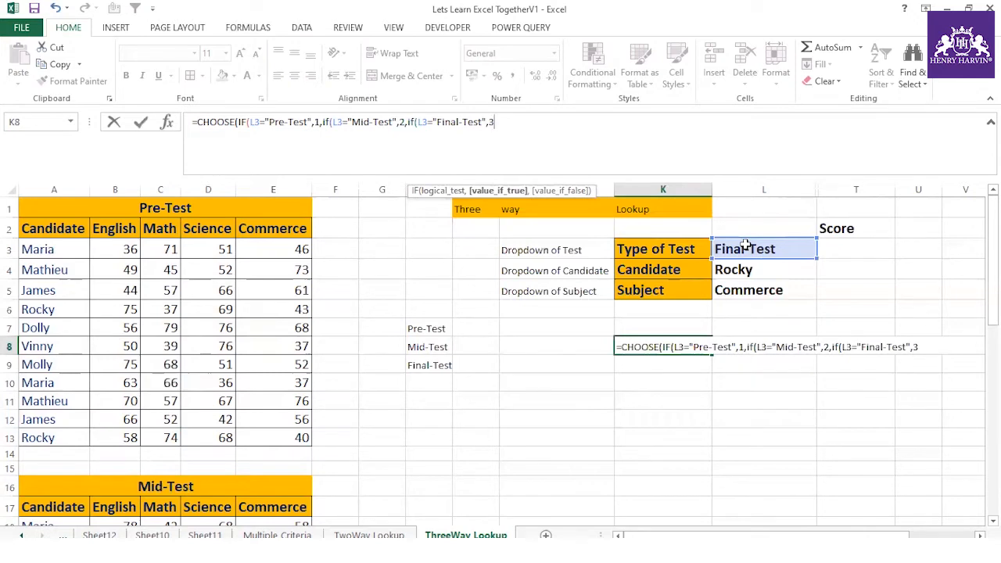
text(3))
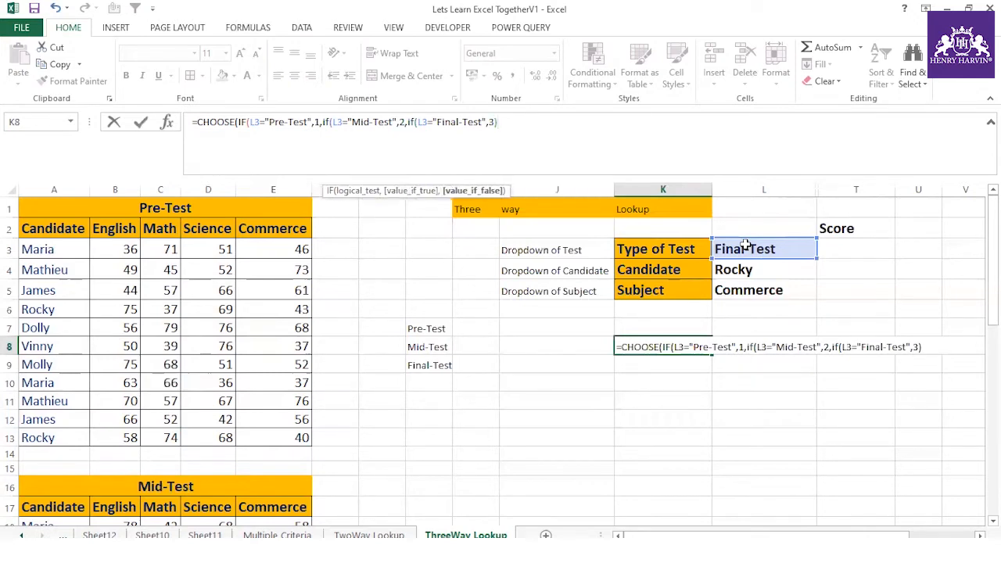
text()))
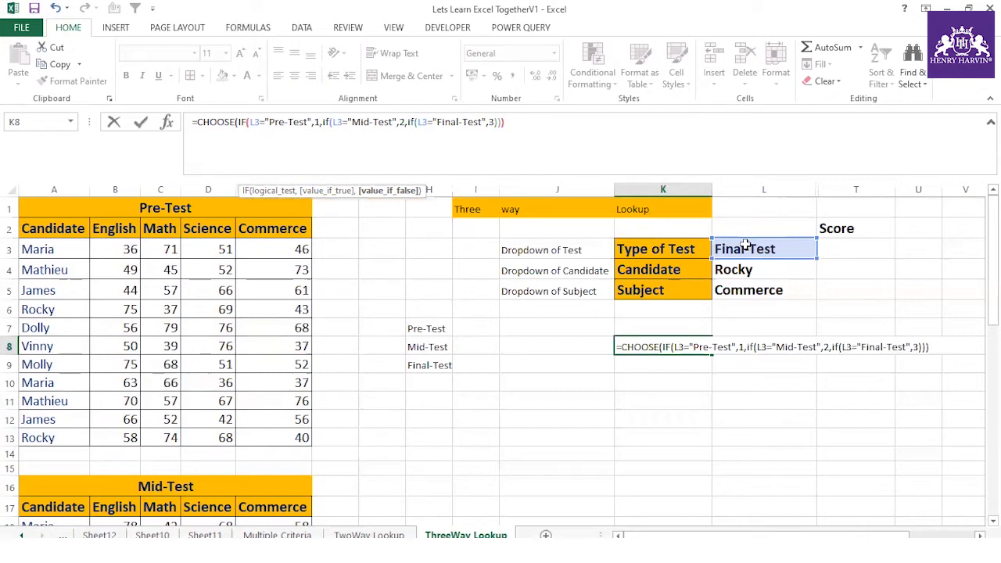
text(),)
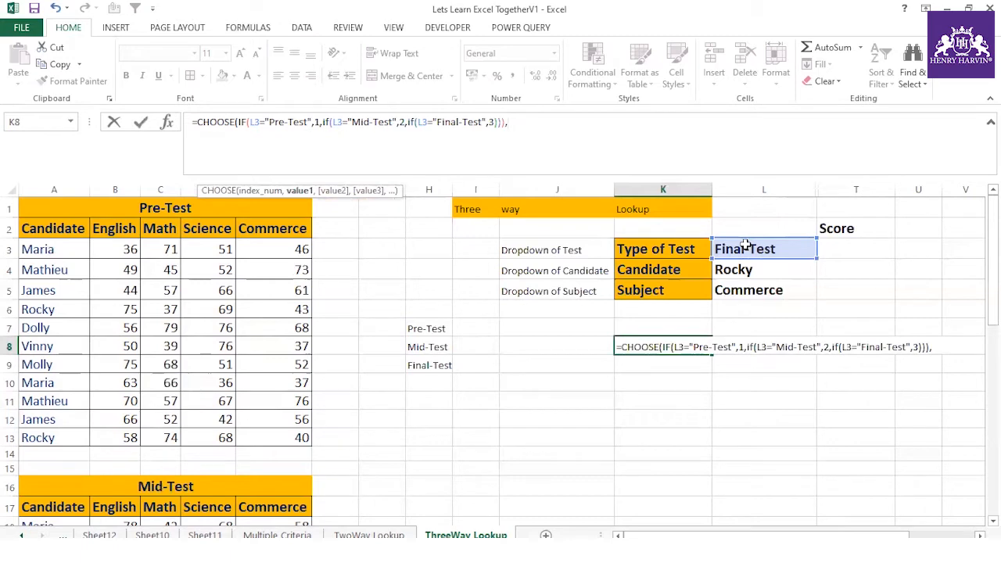
click(50, 226)
drag(149, 287, 264, 438)
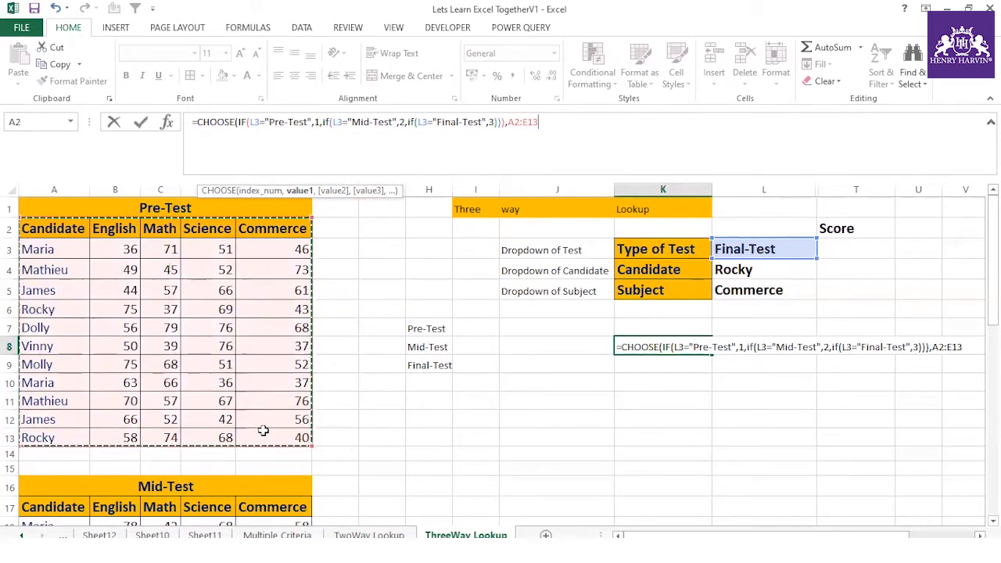
key(F4)
drag(992, 258, 993, 362)
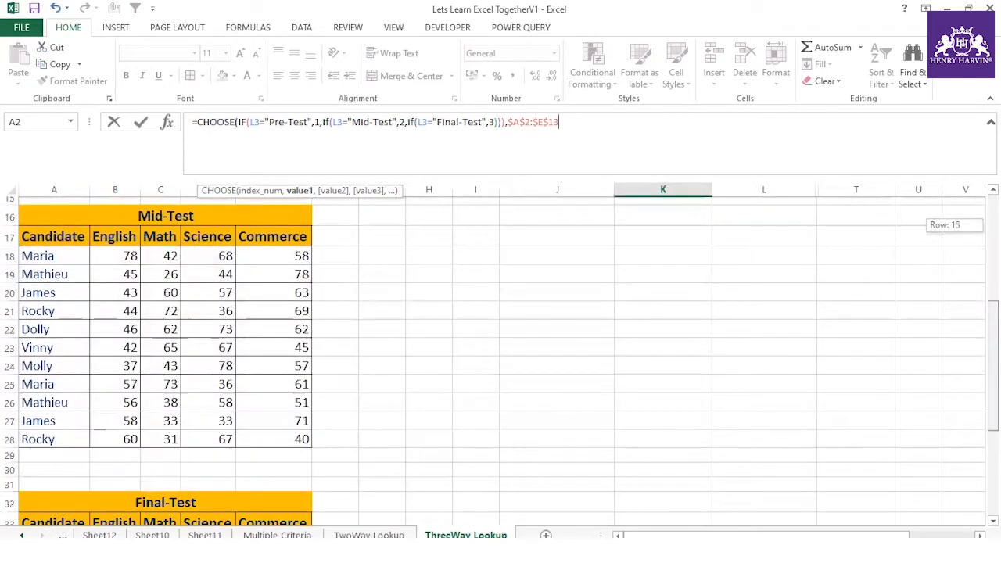
click(47, 244)
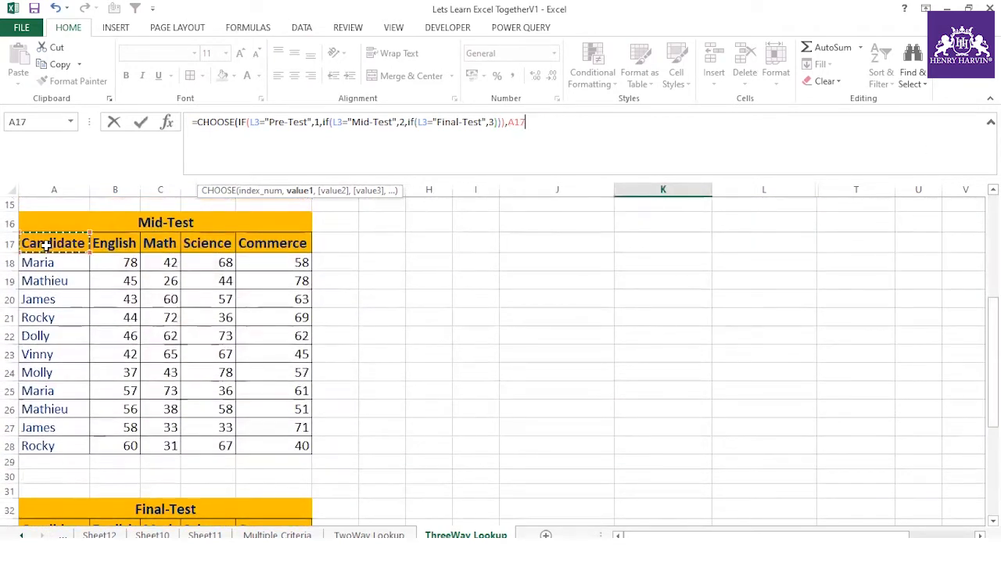
drag(993, 343, 993, 239)
click(53, 228)
mouse_move(53, 228)
mouse_down()
mouse_move(305, 427)
mouse_move(306, 439)
mouse_up()
drag(507, 122, 550, 123)
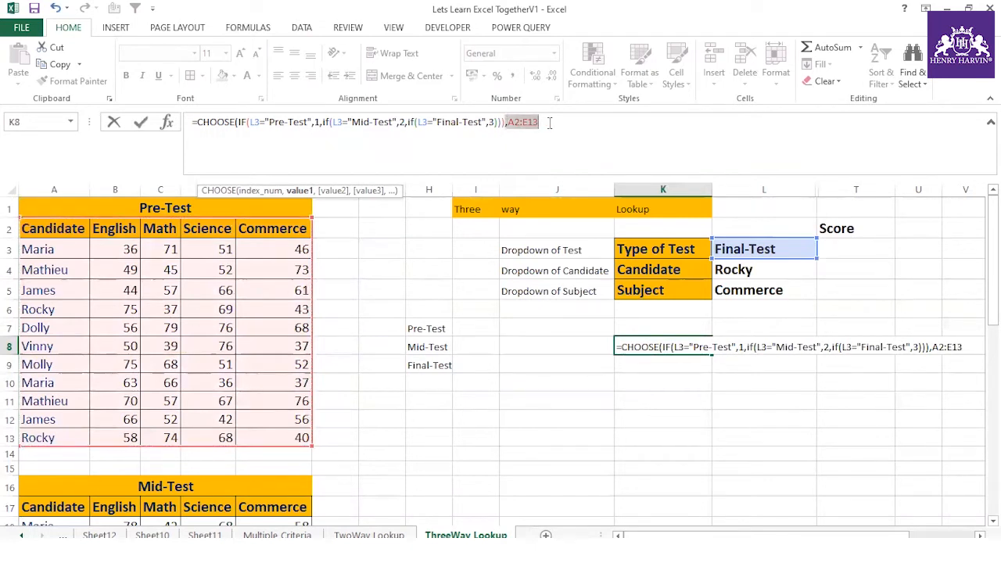
click(550, 123)
key(F4)
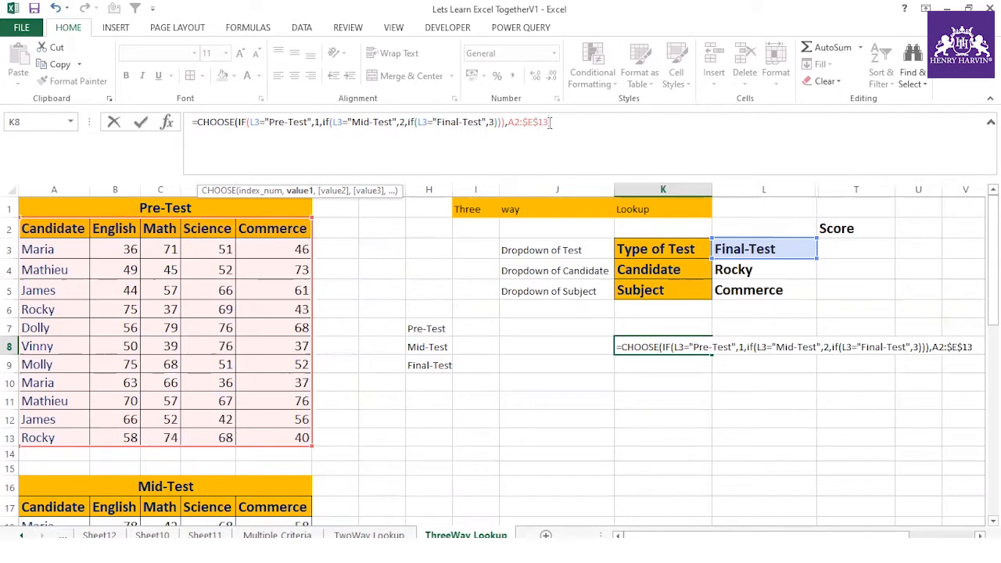
text(,)
drag(507, 122, 567, 123)
key(BackSpace)
- Add the Pre-Test table as CHOOSE's first value, with the absolute range $A$2:$E$13
drag(31, 228, 264, 440)
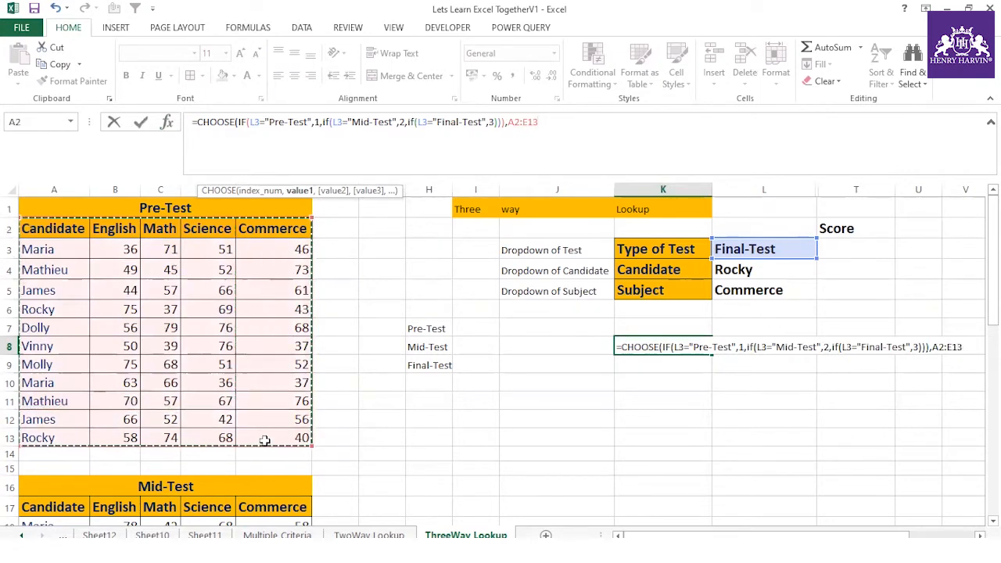
drag(508, 122, 557, 121)
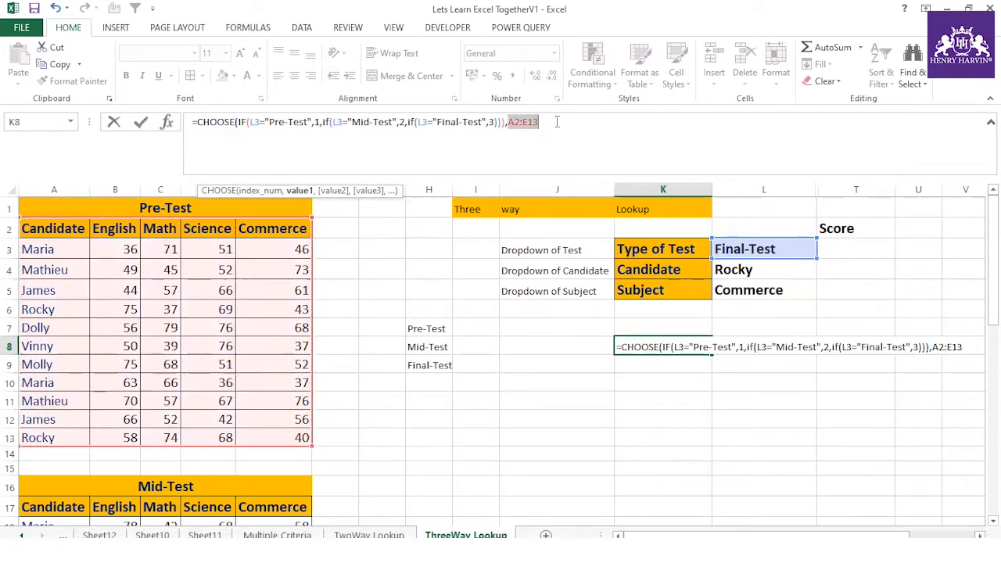
key(F4)
click(579, 123)
text(,)
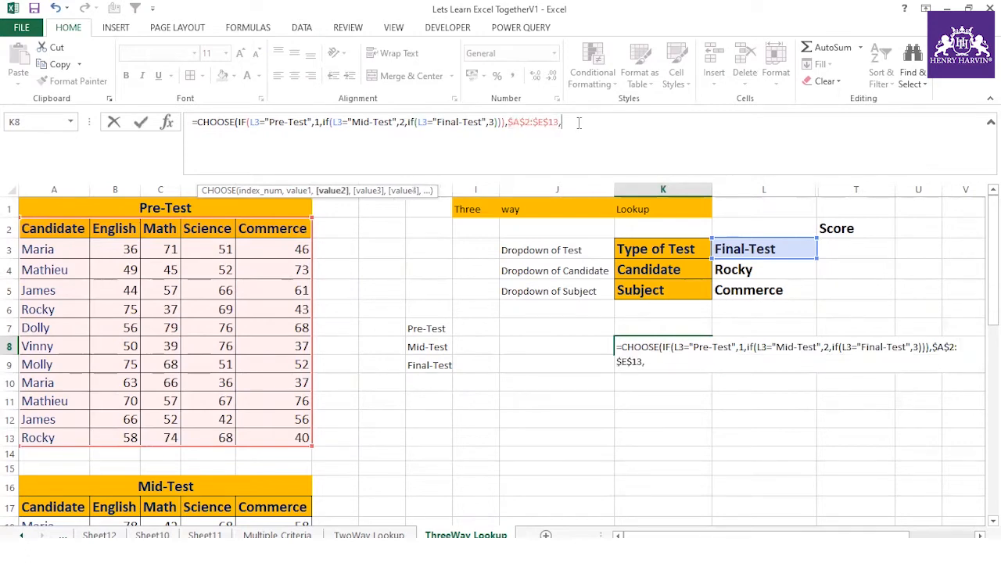
- Add the Mid-Test table as CHOOSE's second value, with the absolute range $A$17:$E$28
drag(992, 227, 992, 317)
drag(47, 257, 311, 468)
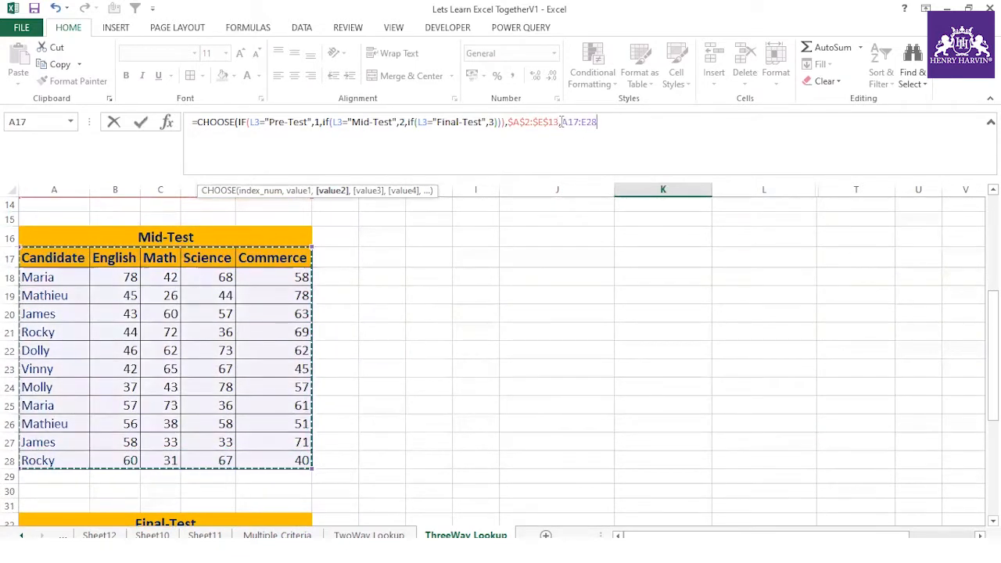
double_click(604, 124)
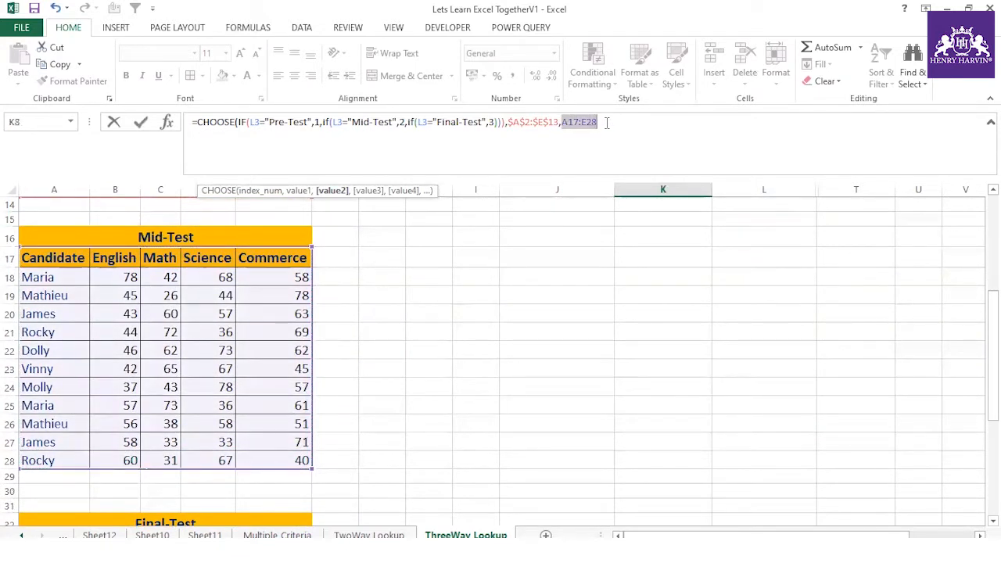
key(F4)
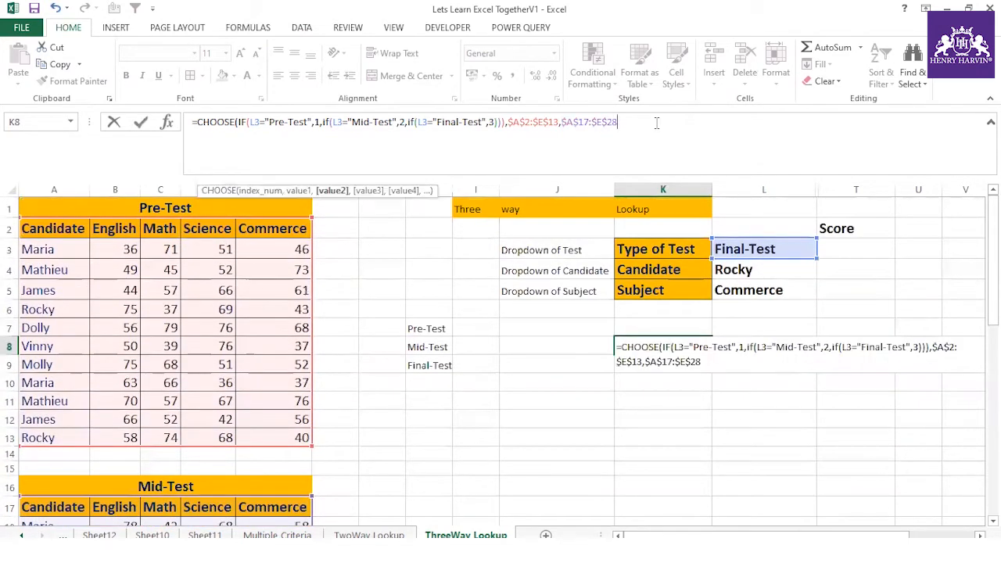
text(,)
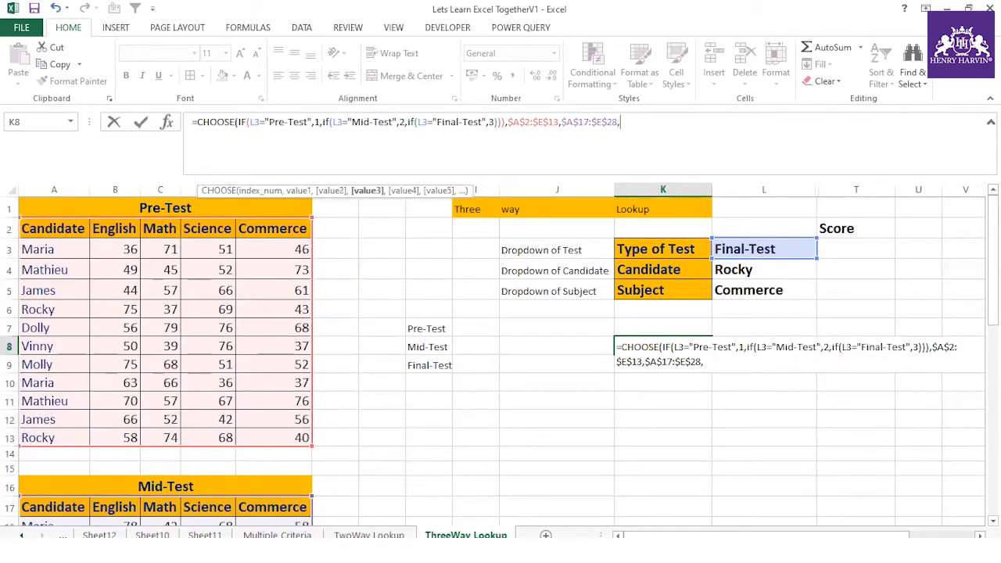
- Add the Final-Test table as CHOOSE's third value, with the absolute range $A$33:$E$44, and enter the completed formula in K8
drag(993, 235, 993, 363)
drag(74, 309, 279, 510)
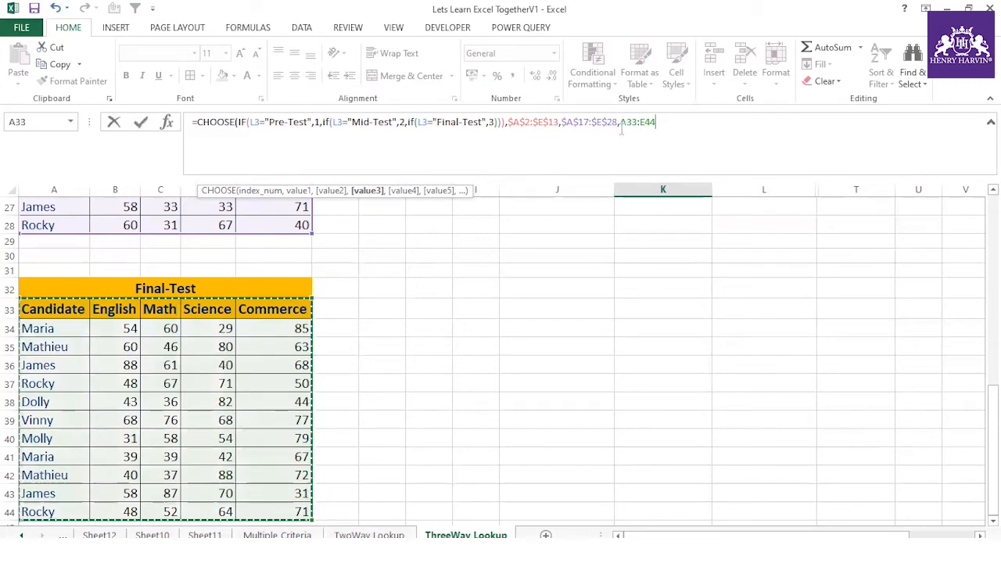
drag(621, 122, 664, 124)
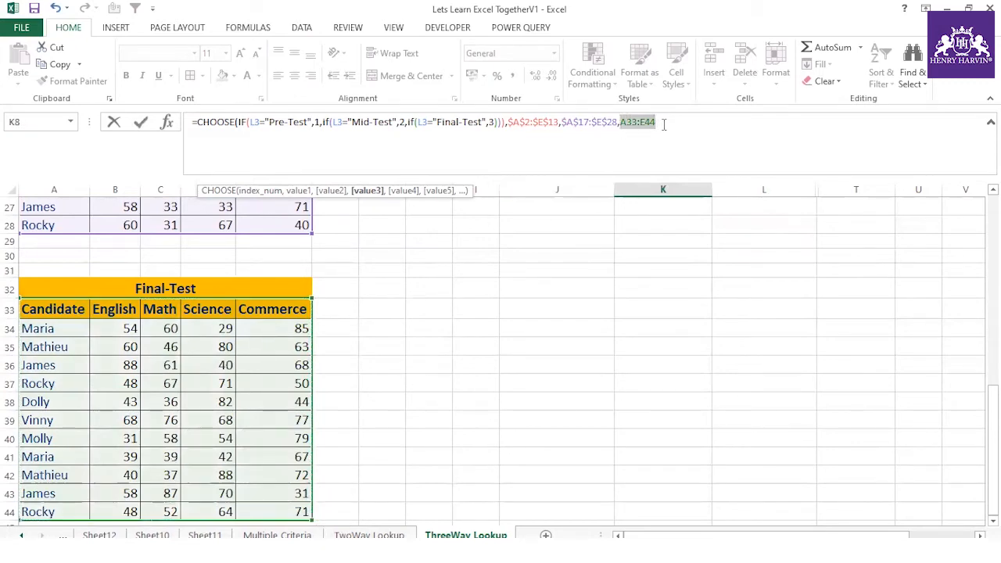
key(F4)
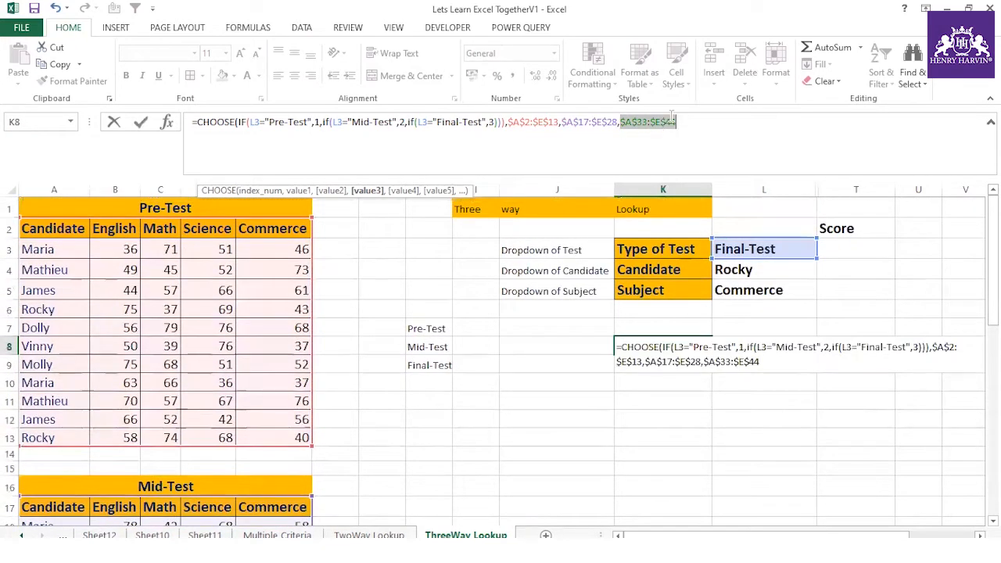
click(705, 121)
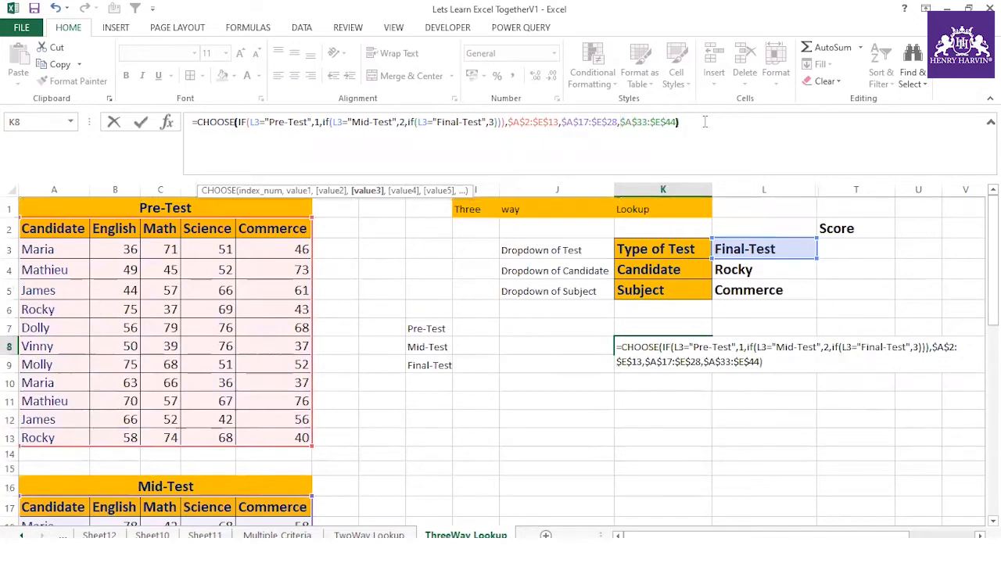
key(Return)
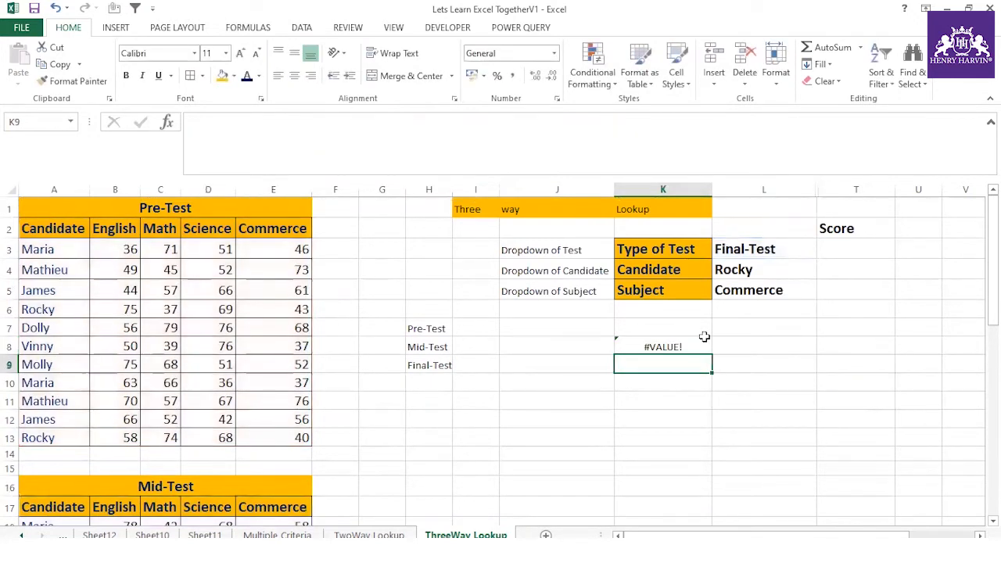
- Set the Type of Test dropdown in L3 to Mid-Test
click(759, 252)
click(823, 251)
click(773, 274)
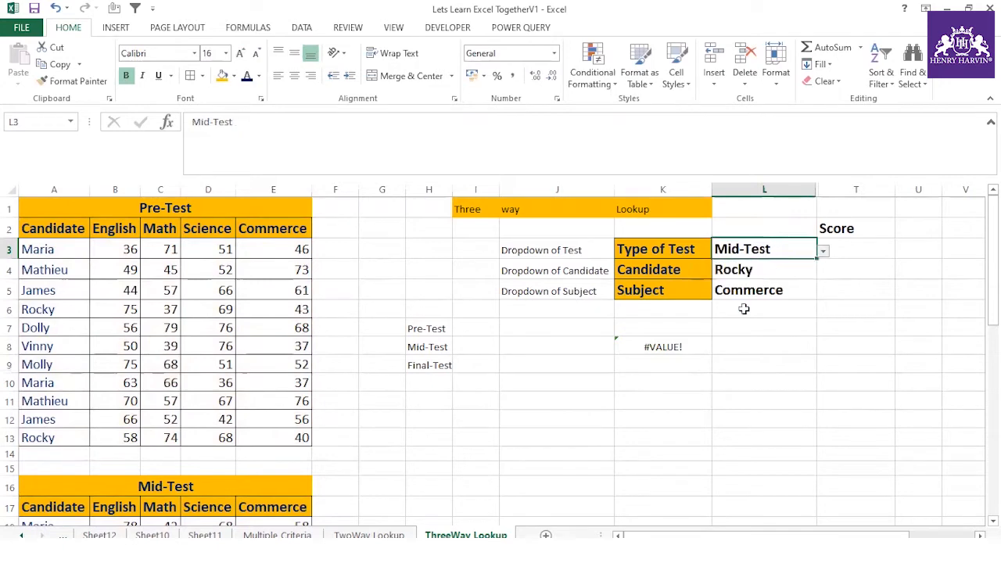
- Evaluate the CHOOSE expression in K8 in place to compare its array with the Mid-Test table, and cancel the edit
scroll(273, 403, down, 2)
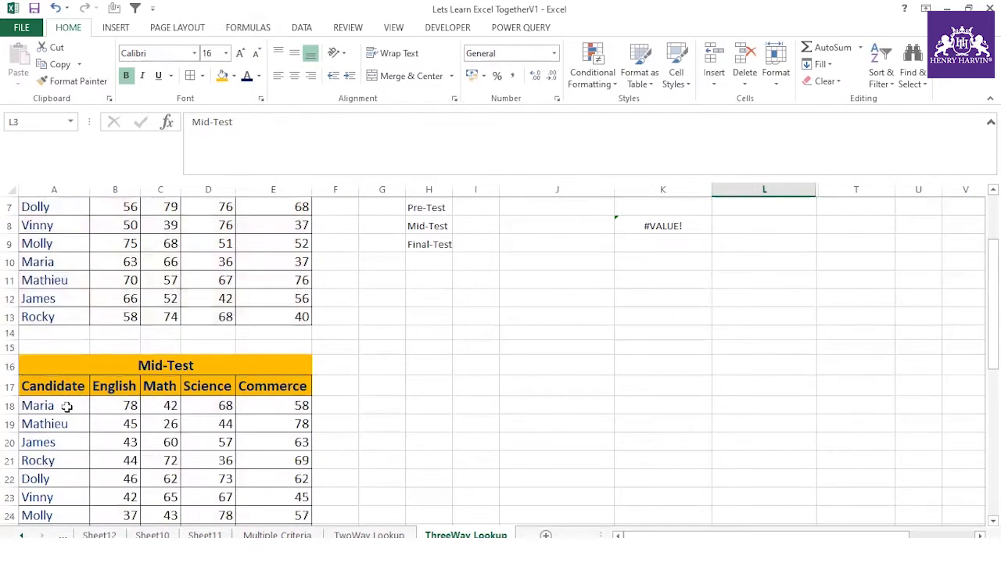
click(67, 405)
click(121, 405)
scroll(678, 336, up, 2)
click(660, 344)
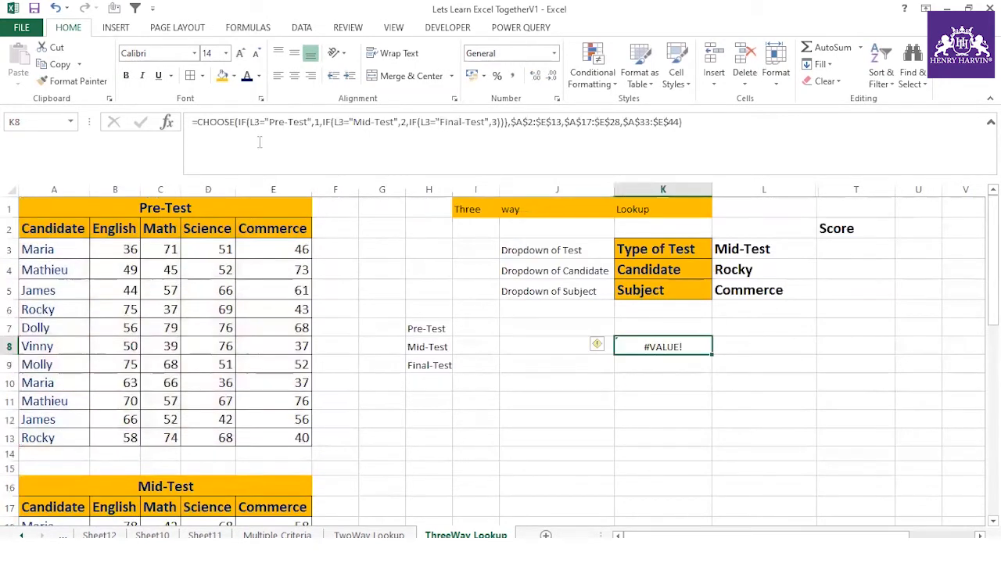
drag(198, 122, 753, 123)
key(F9)
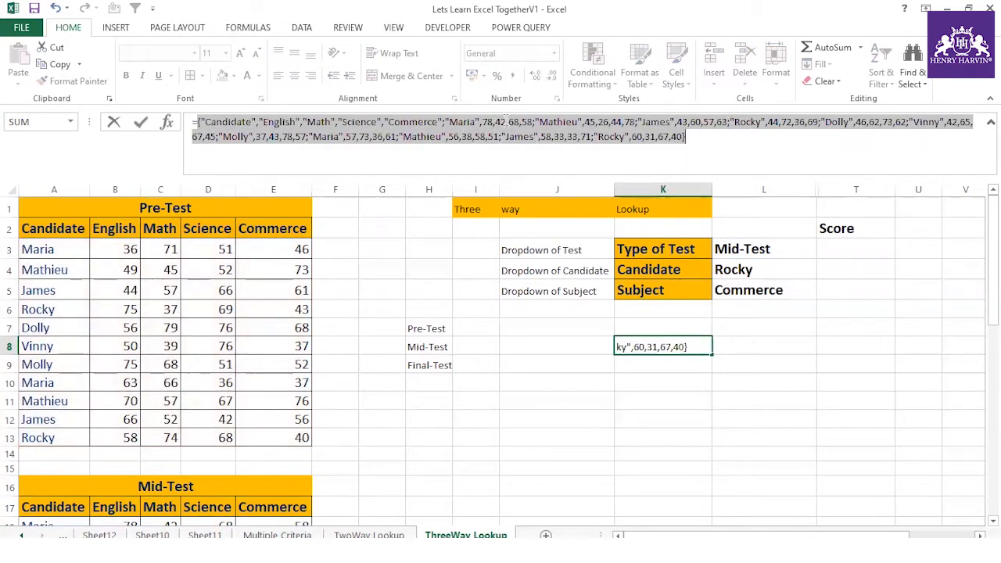
key(Escape)
scroll(509, 264, down, 2)
scroll(550, 344, up, 2)
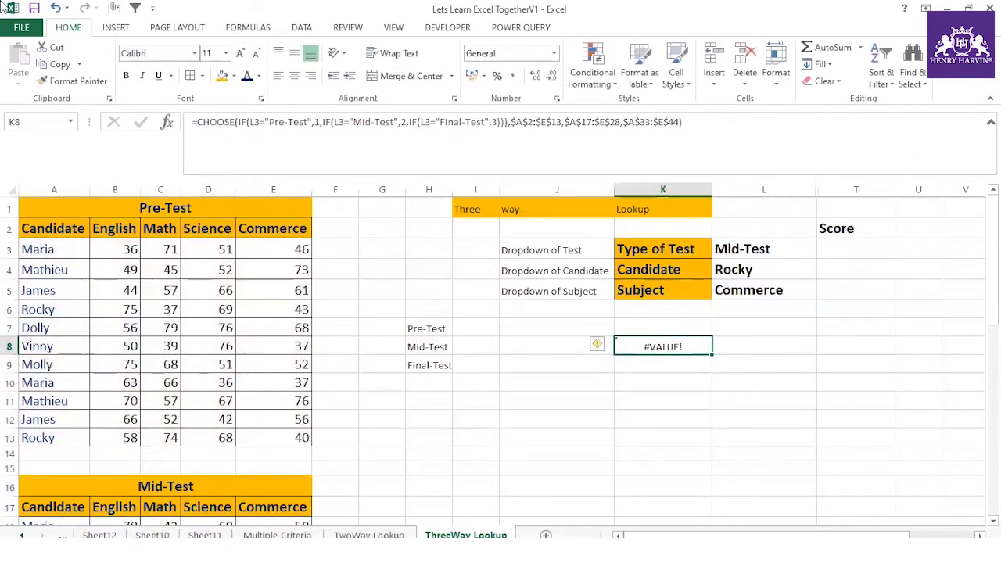
- Copy the CHOOSE expression from K8 without its equals sign, leaving the cell unchanged
click(200, 123)
key(shift+End)
key(ctrl+c)
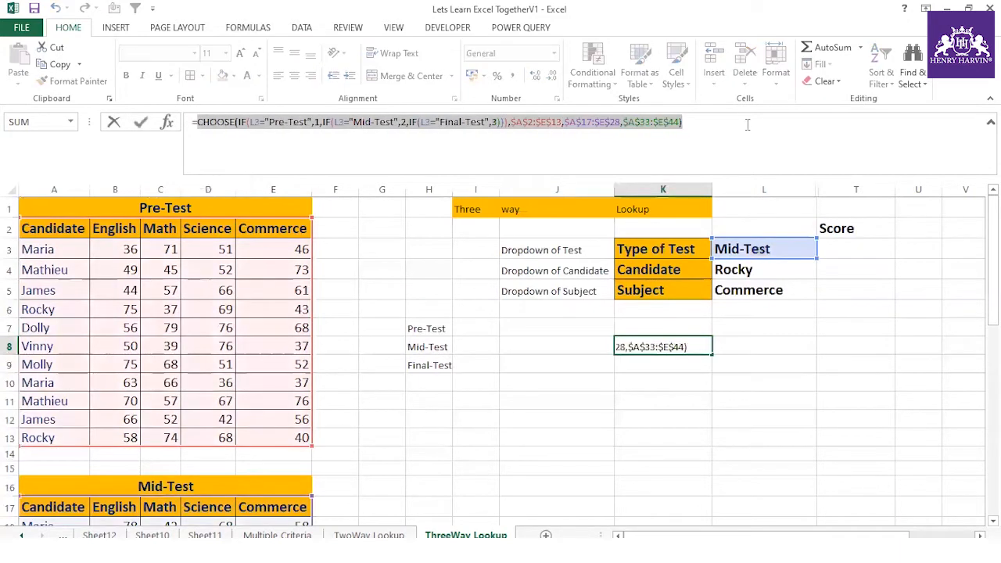
key(Escape)
- Start a VLOOKUP formula in T3 with the candidate cell L4 as the lookup value
click(834, 244)
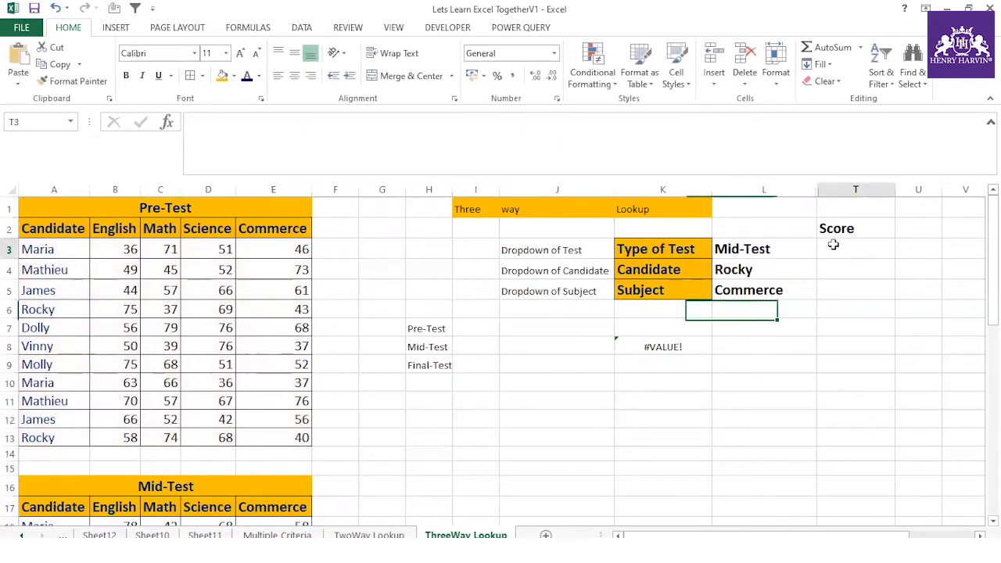
text(=vlo)
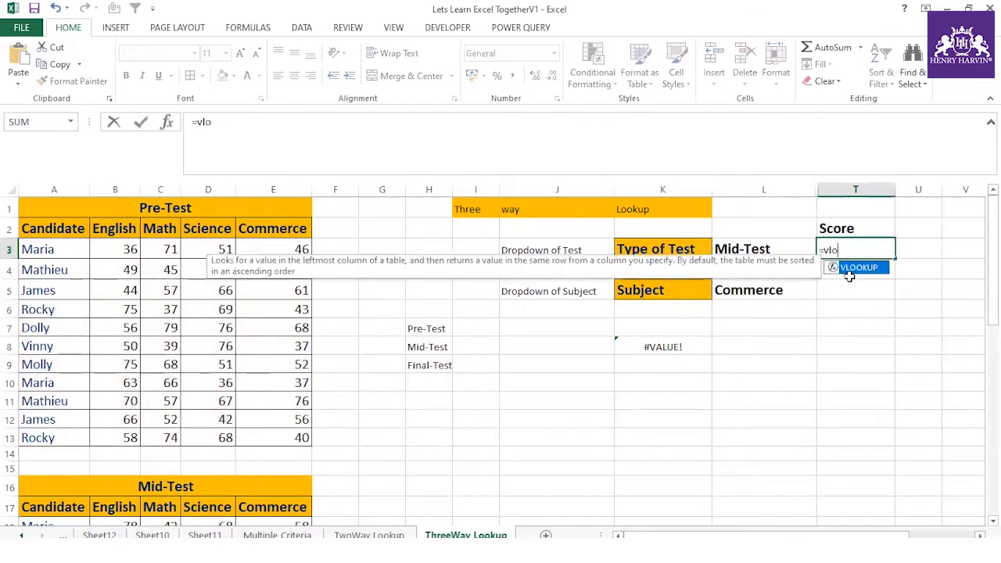
double_click(853, 268)
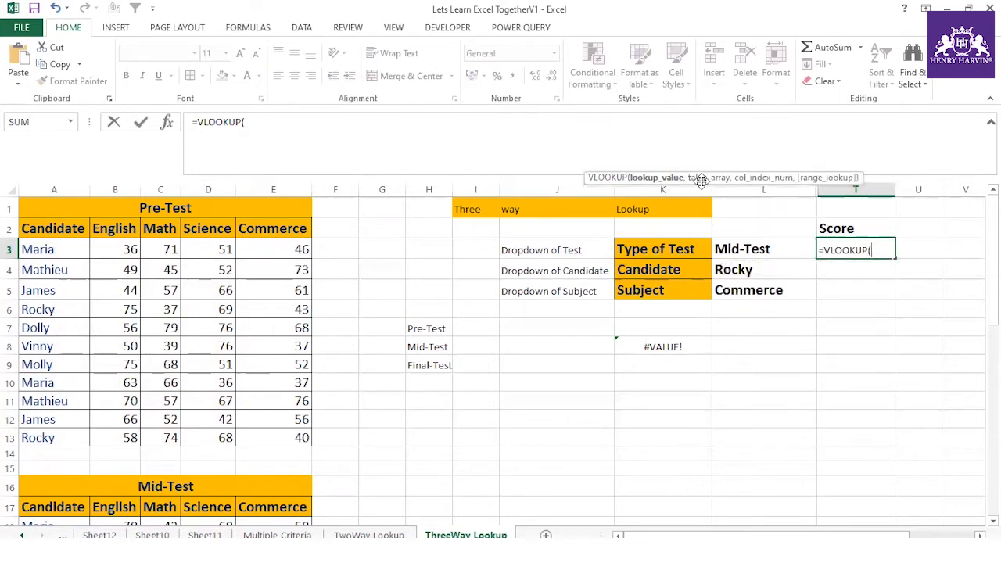
click(735, 268)
text(,)
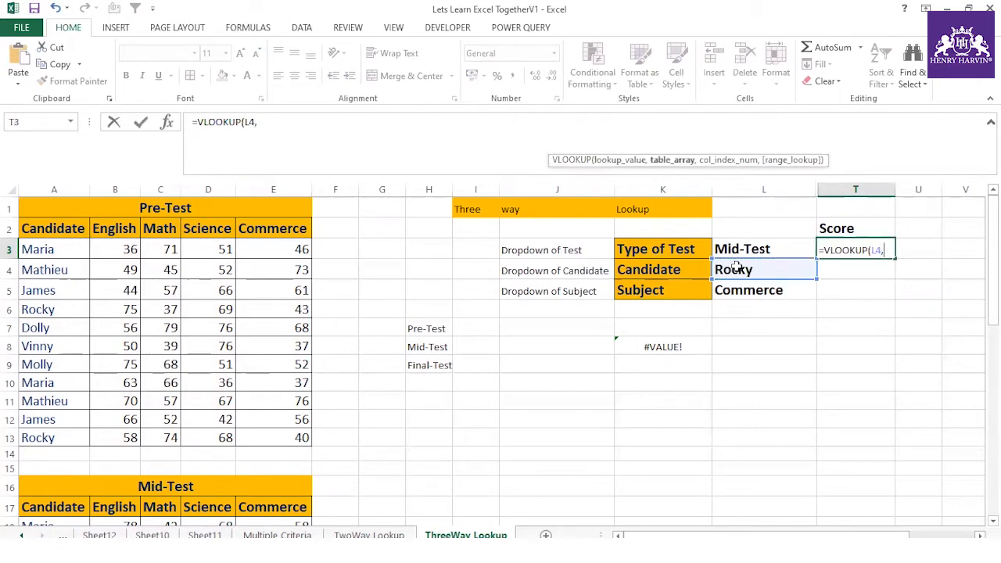
- Complete the VLOOKUP in T3 with the copied CHOOSE expression as table array, column index 4 and exact match 0
key(ctrl+v)
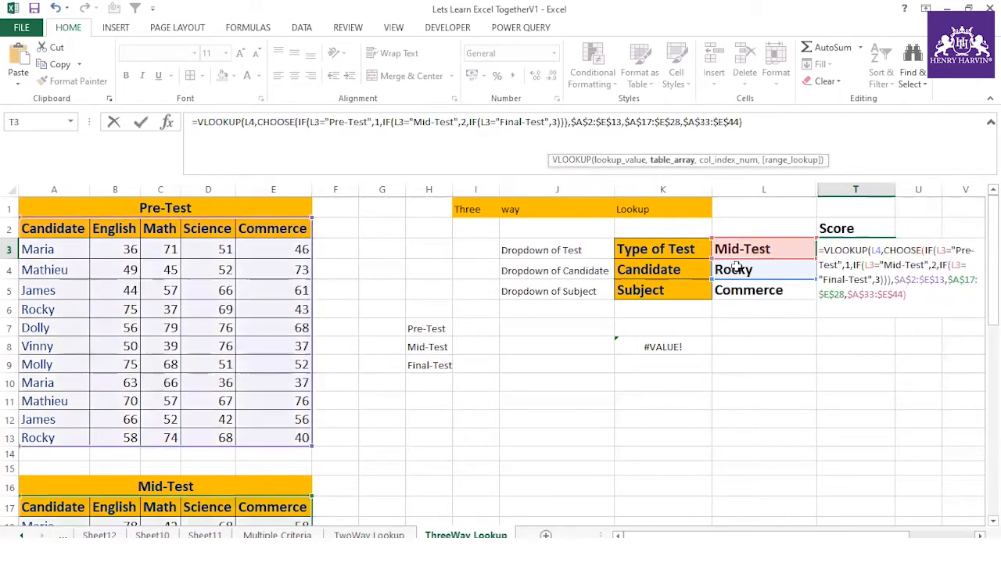
text(,)
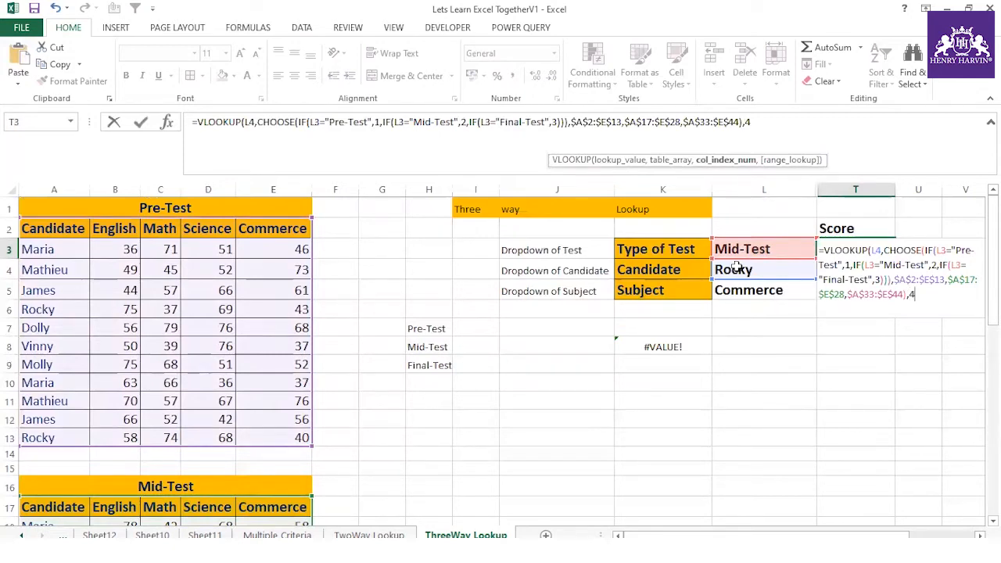
text(4,0)
key(Return)
- Compare the score in T3 with the selected candidate's Commerce and Science scores in the Mid-Test table
click(804, 253)
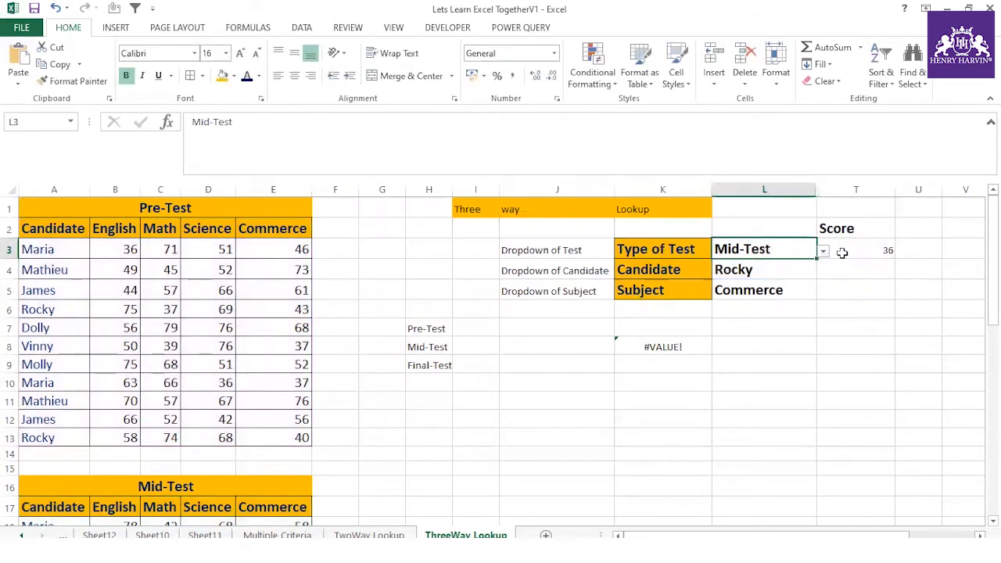
click(776, 272)
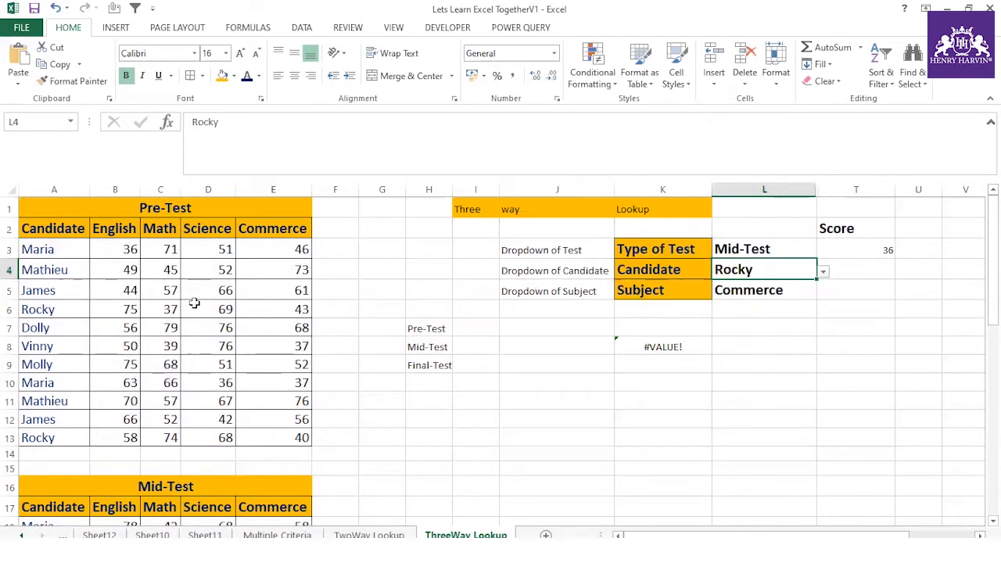
scroll(196, 299, down, 2)
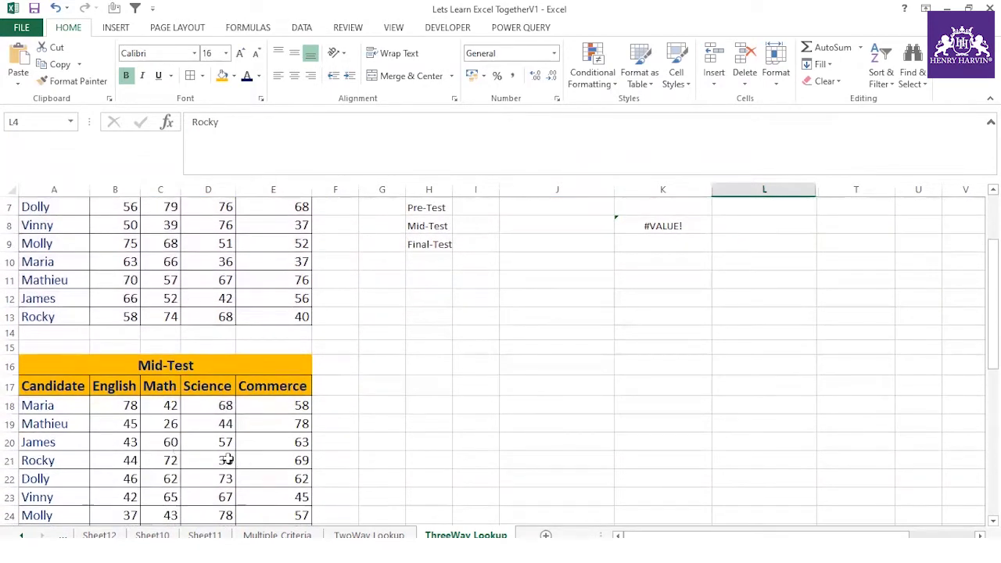
click(262, 460)
scroll(343, 406, up, 2)
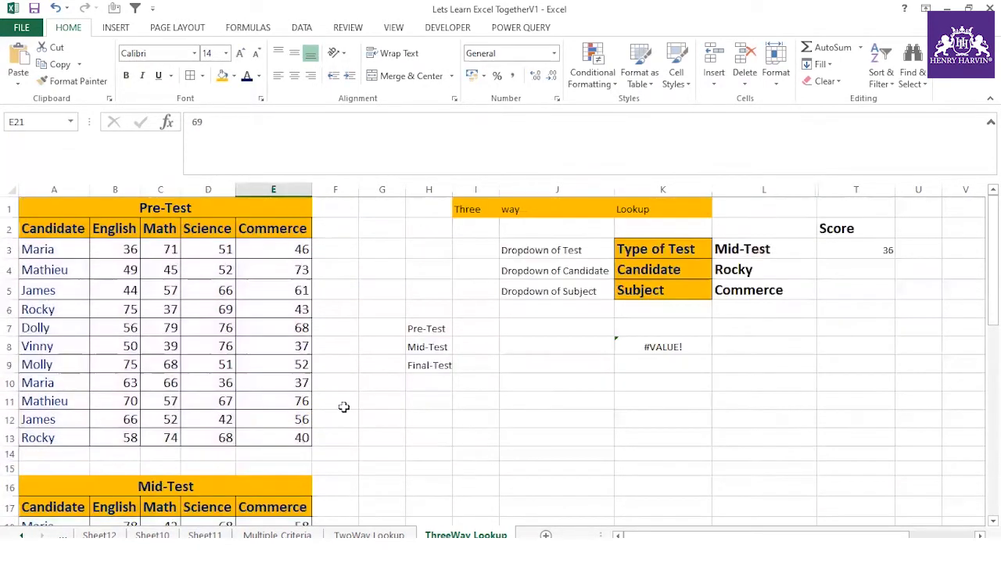
scroll(344, 406, down, 3)
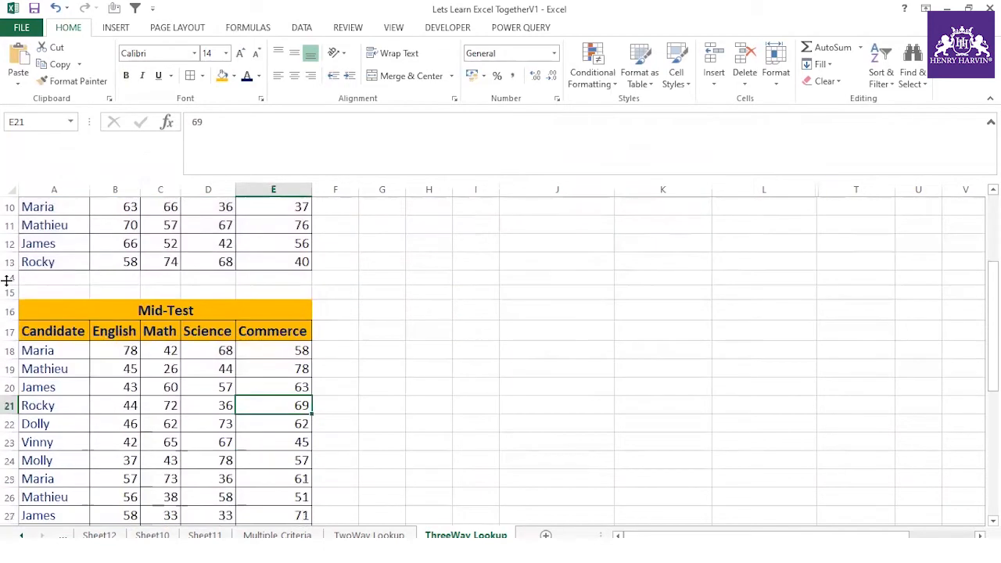
click(204, 407)
scroll(247, 438, down, 2)
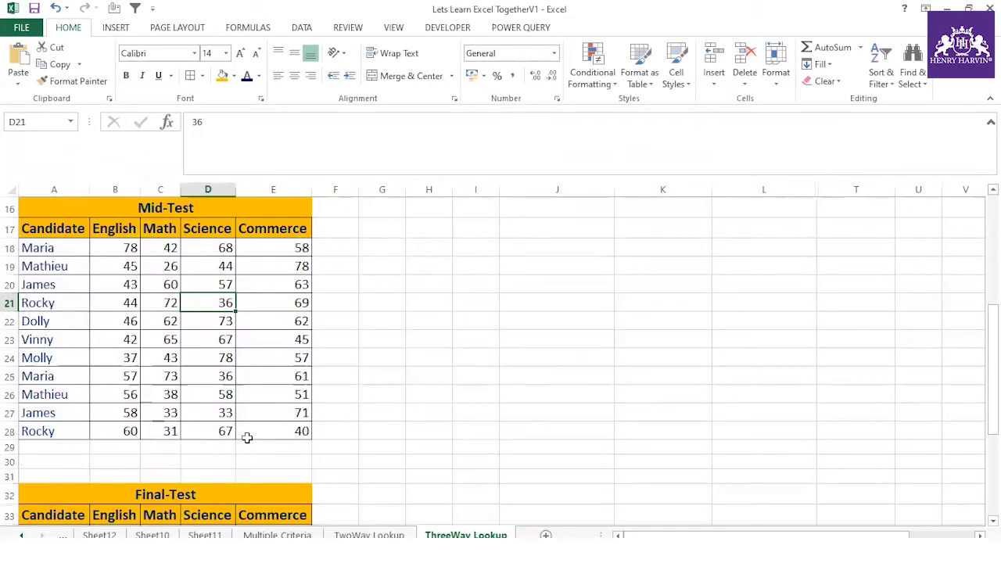
scroll(246, 436, up, 5)
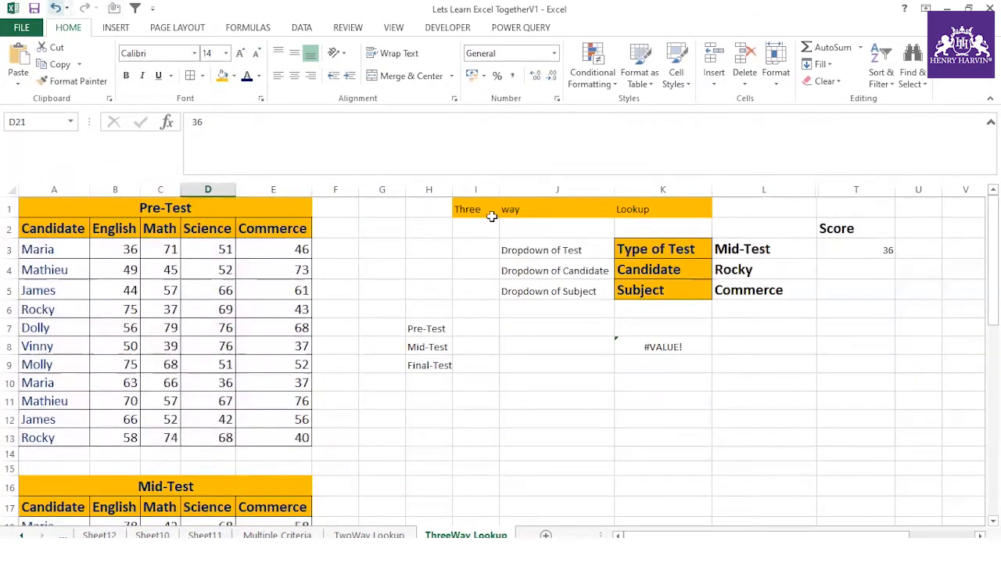
- Set the column index of the VLOOKUP in T3 to 5
click(858, 251)
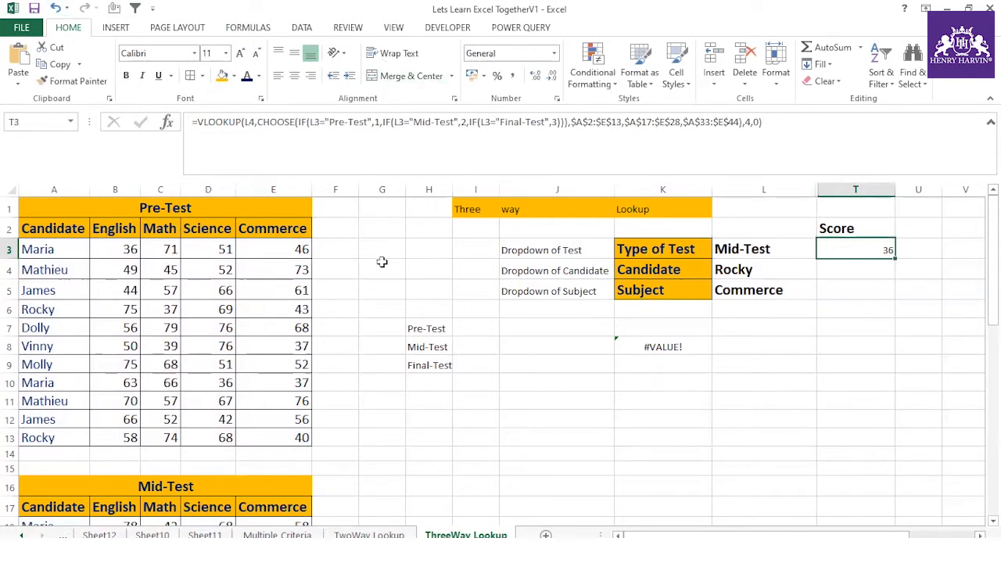
click(752, 125)
key(BackSpace)
text(5)
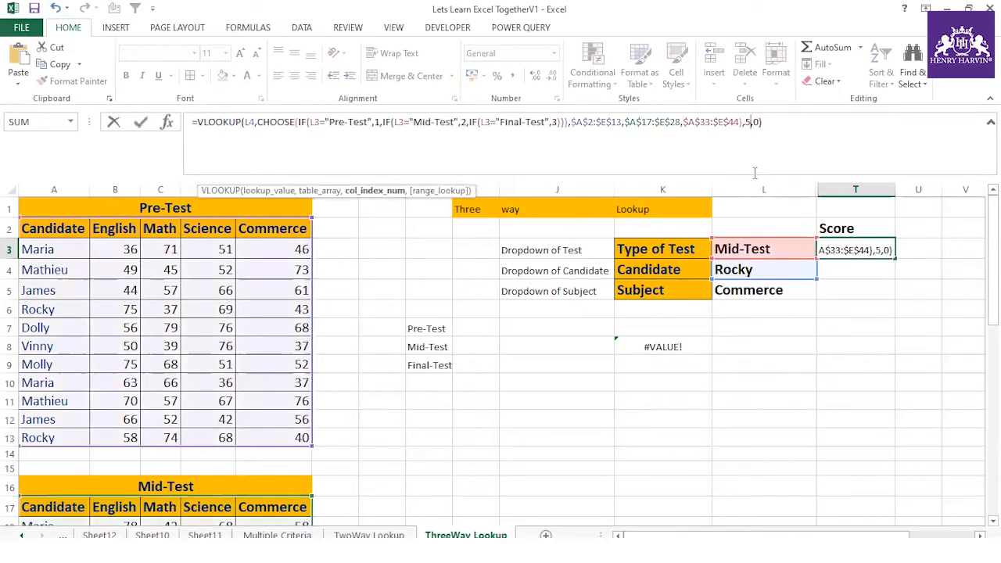
key(Return)
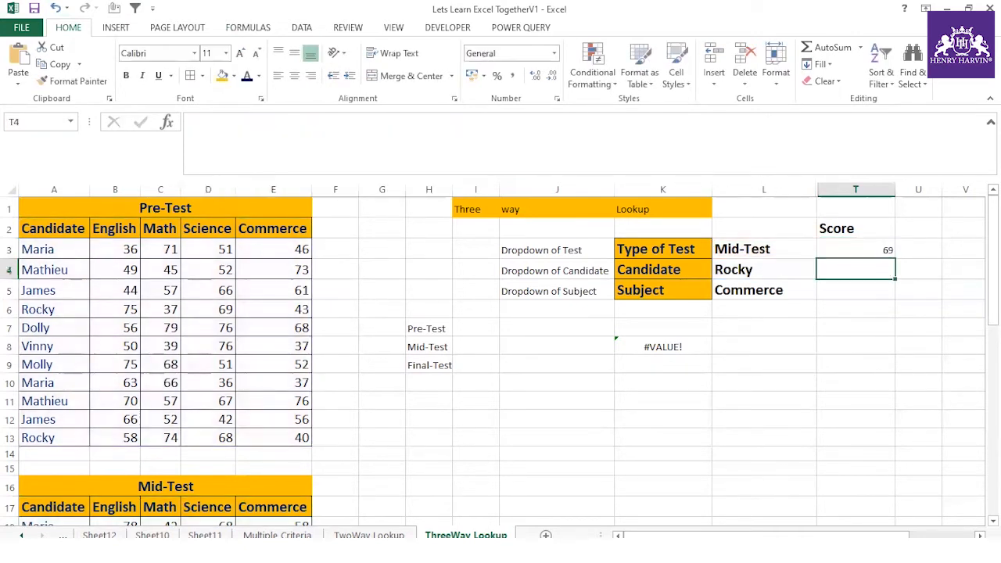
- Check the score in T3 against the selected candidate's Commerce score in the Mid-Test table
click(874, 247)
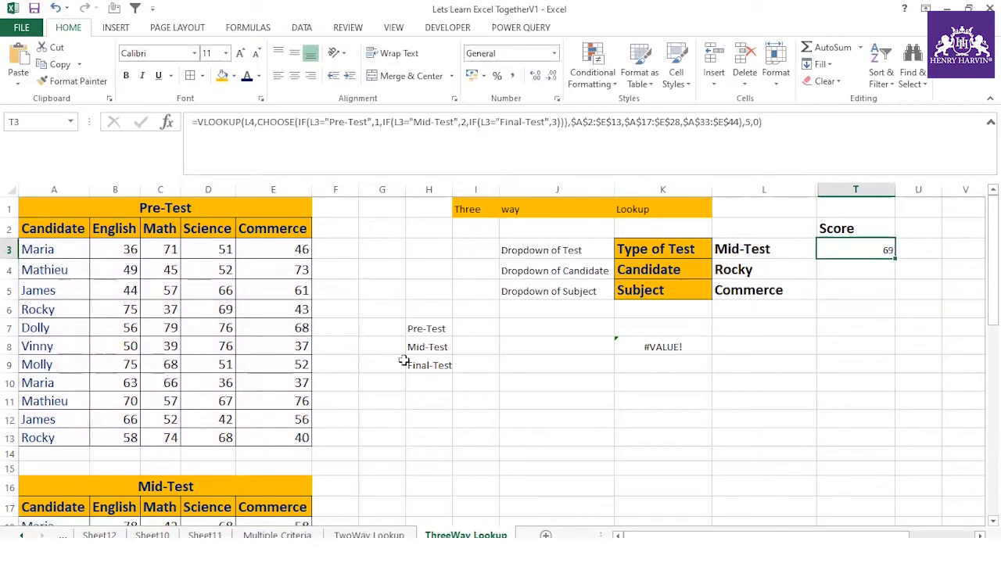
scroll(402, 363, down, 2)
scroll(206, 383, down, 1)
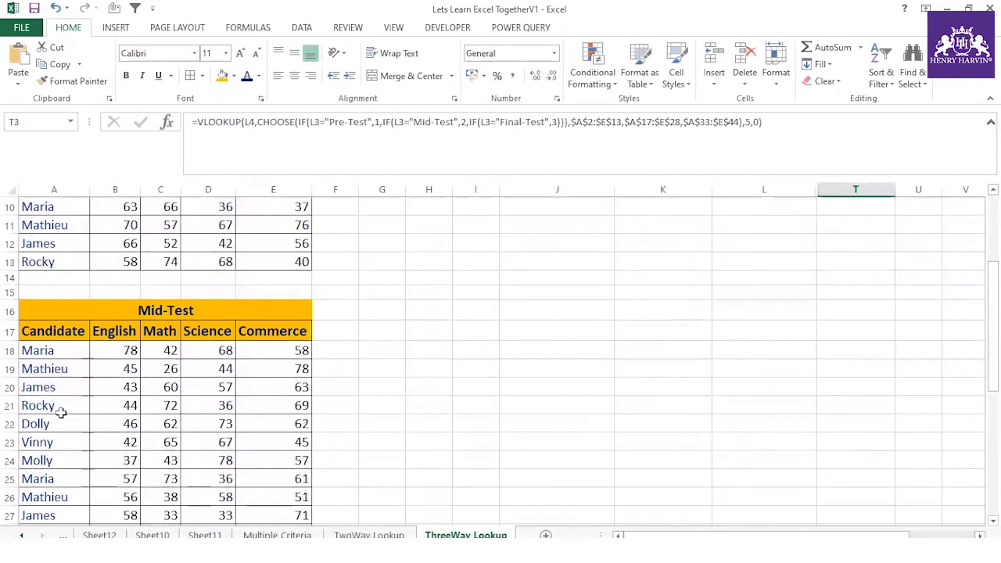
click(58, 405)
click(274, 405)
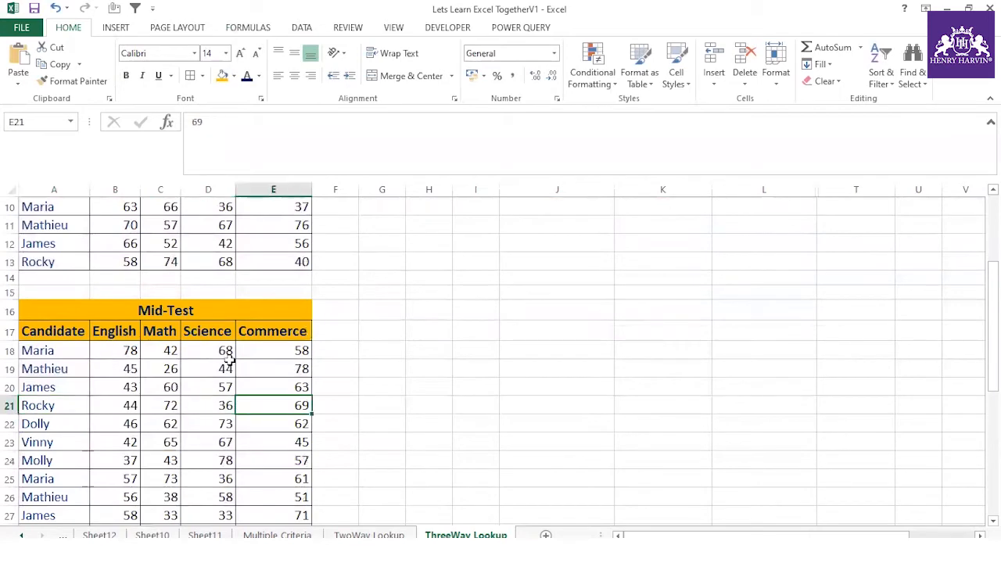
scroll(401, 358, up, 1)
scroll(401, 359, up, 3)
click(739, 291)
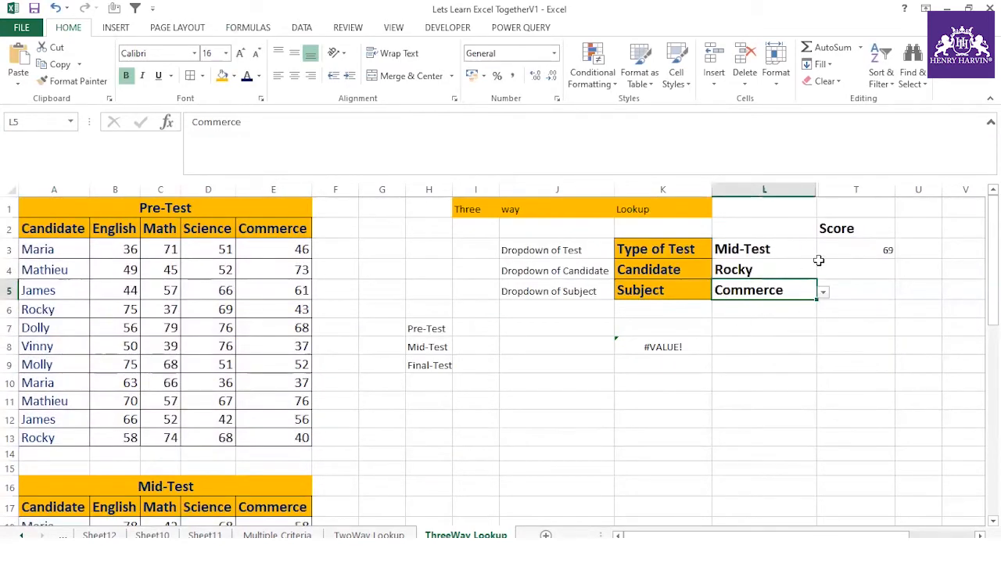
- Format the score in T3 as bold with font size 16
click(853, 251)
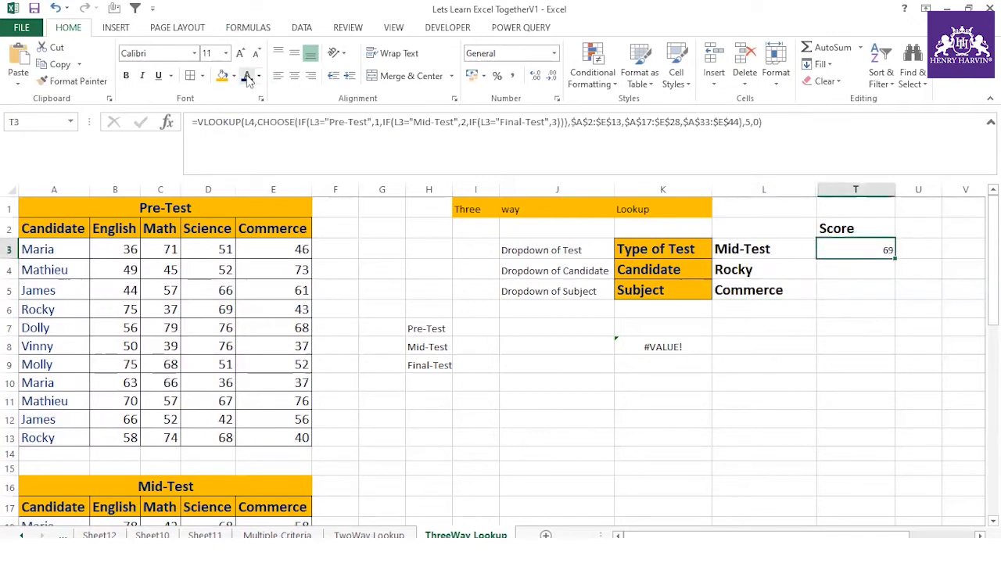
click(240, 53)
click(240, 53)
click(240, 53)
key(ctrl+b)
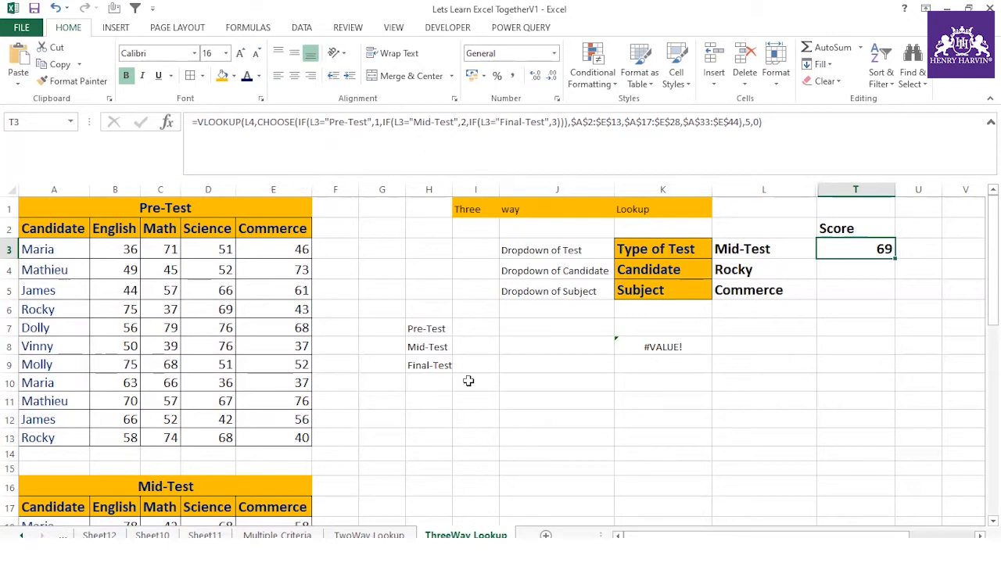
- Review the test names in H7:H9, the column index in T3's VLOOKUP and the subject chosen in L5
scroll(441, 364, down, 2)
scroll(440, 364, up, 2)
click(441, 346)
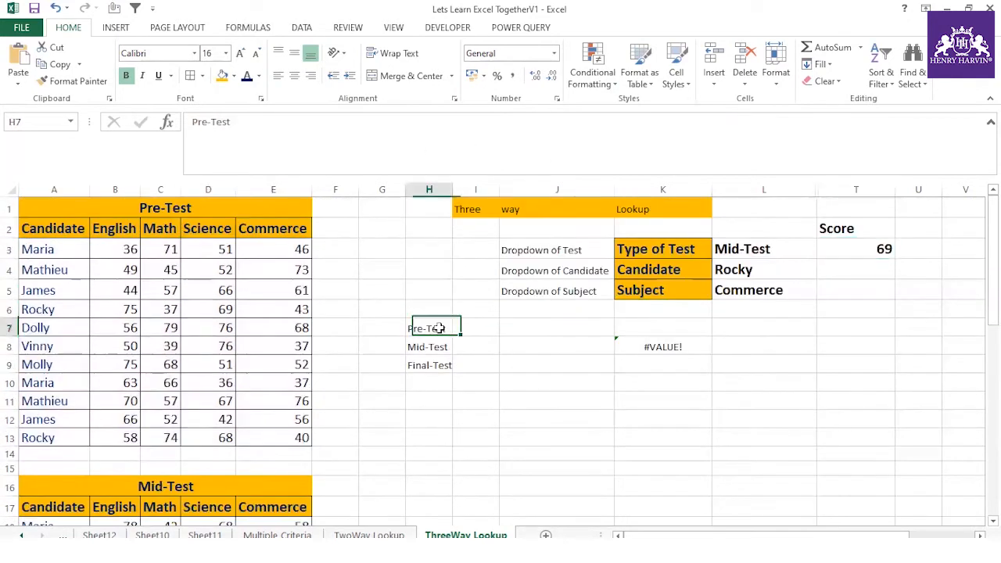
click(433, 364)
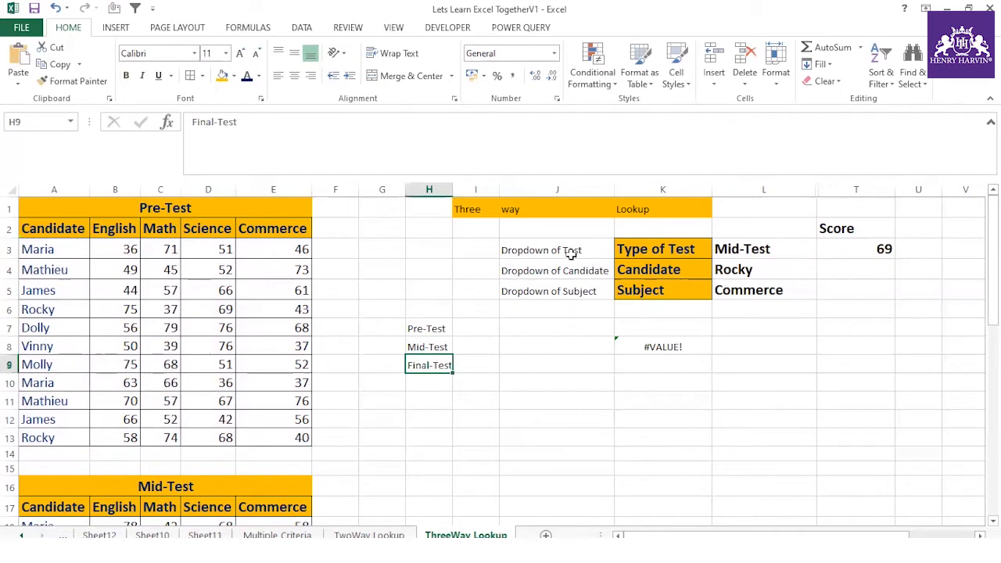
click(867, 251)
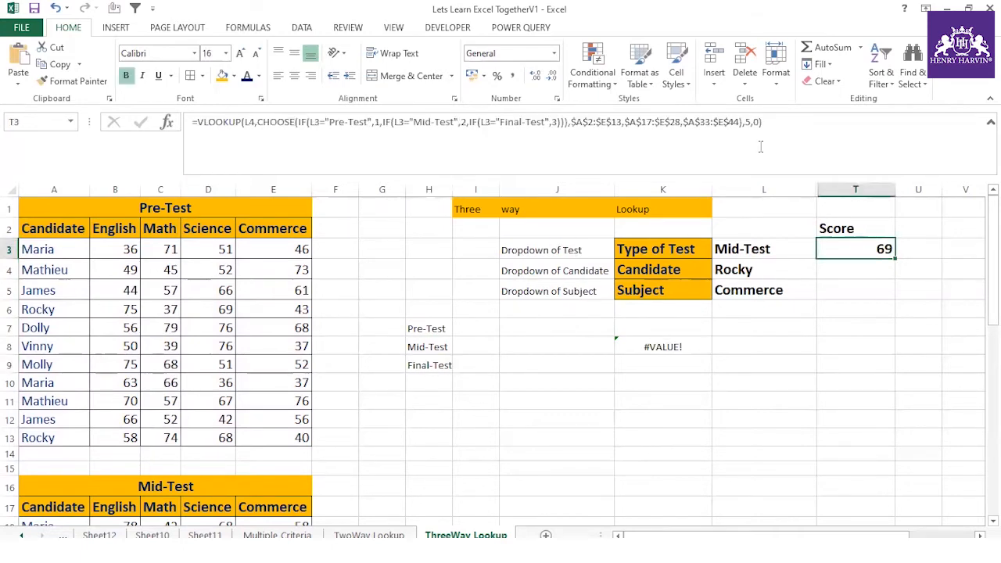
click(749, 122)
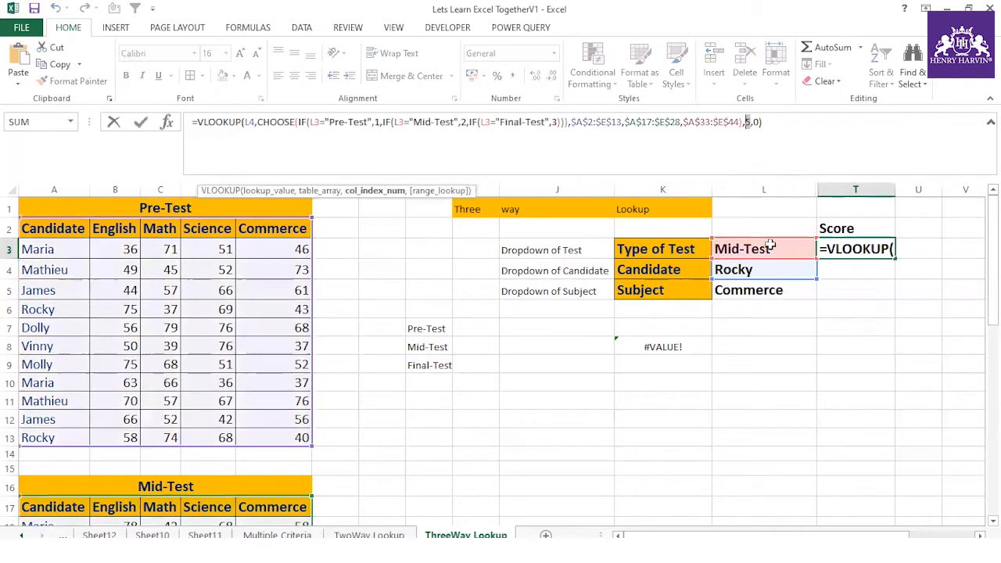
key(Return)
click(783, 291)
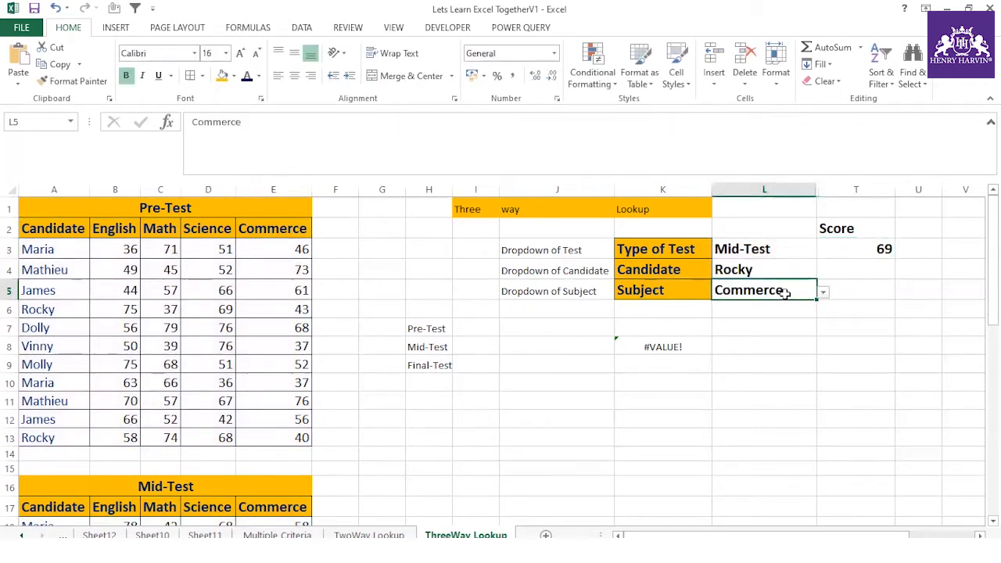
- Replace the column index 5 in T3's VLOOKUP with a MATCH function that uses L5 as its lookup value
click(875, 249)
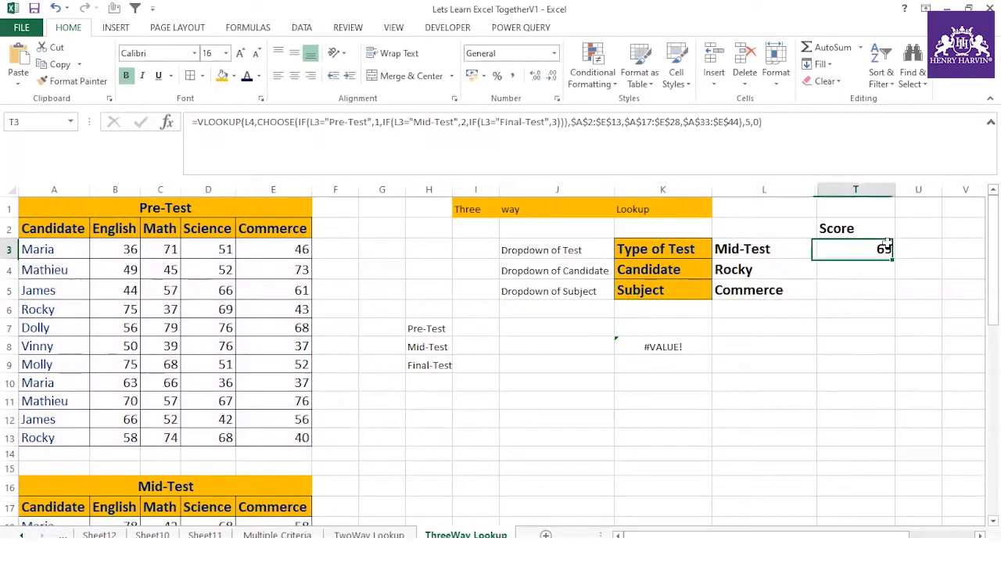
click(749, 122)
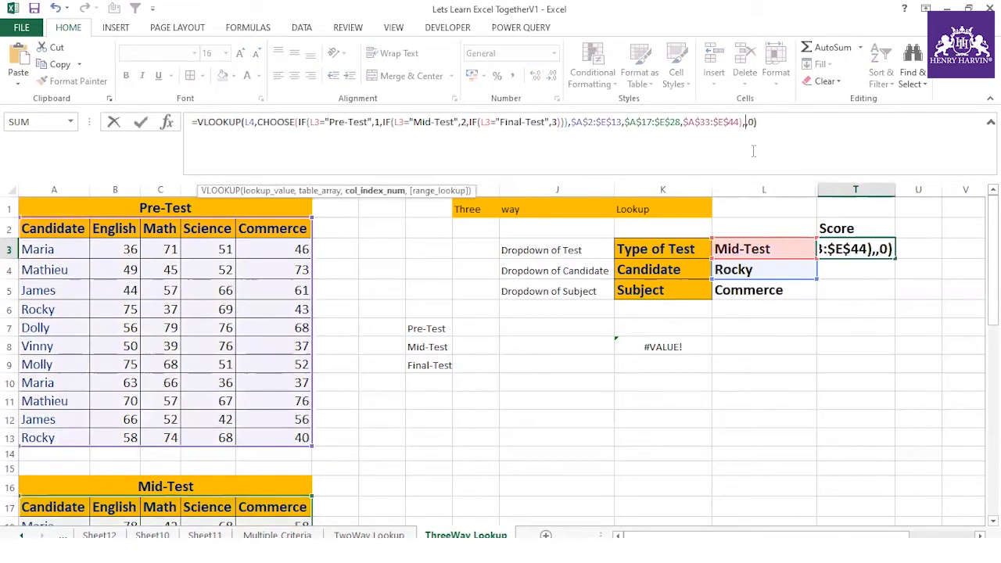
text(match()
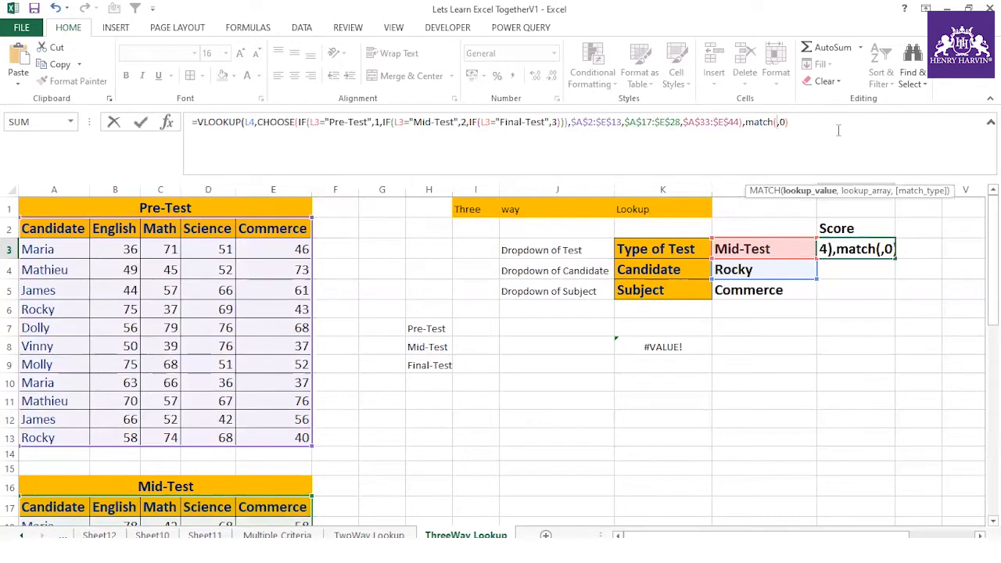
text())
click(774, 122)
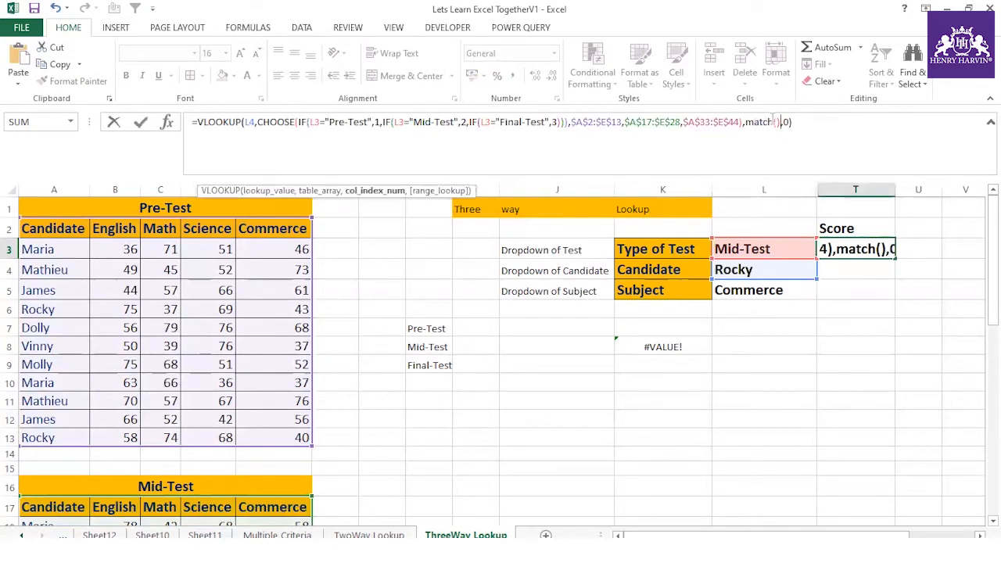
click(780, 122)
click(751, 289)
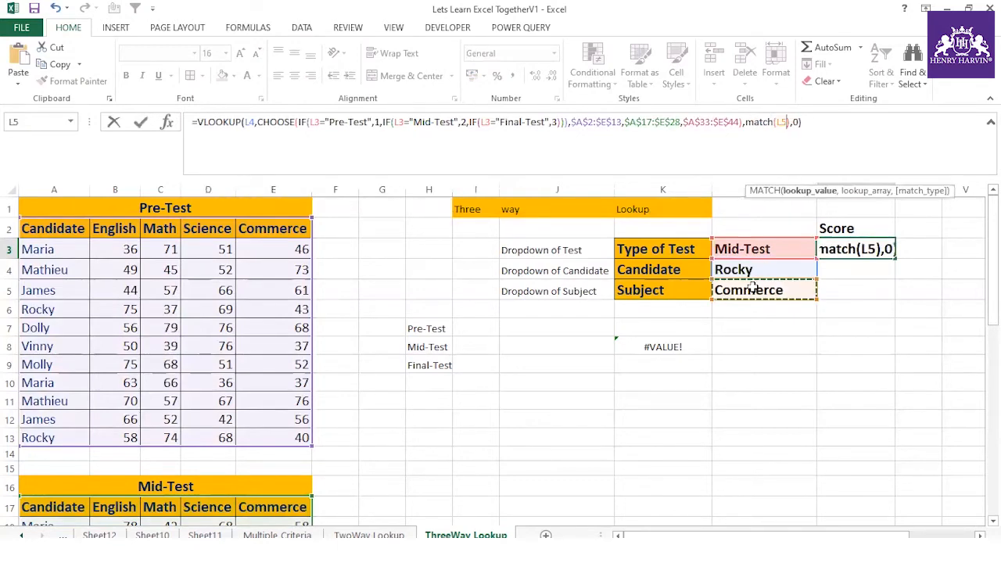
- Complete the MATCH in T3 with the absolute header range $A$2:$E$2 and match type 0, and commit the formula
text(,)
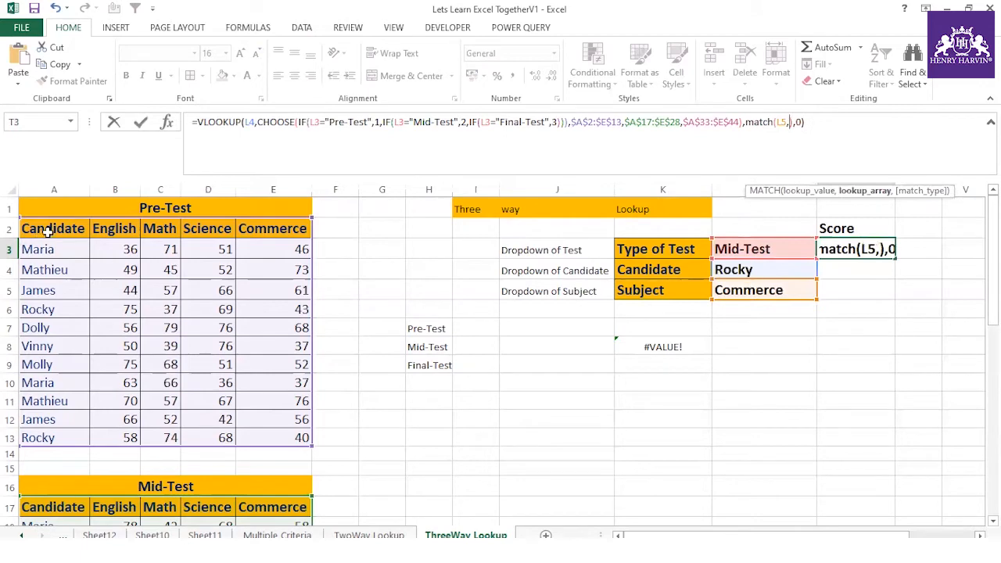
drag(43, 228, 293, 227)
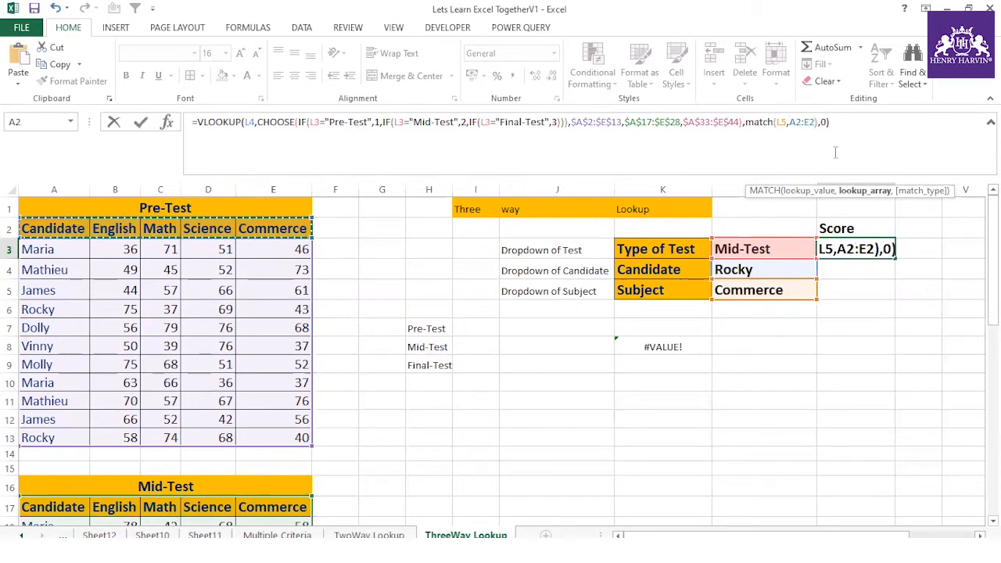
key(F4)
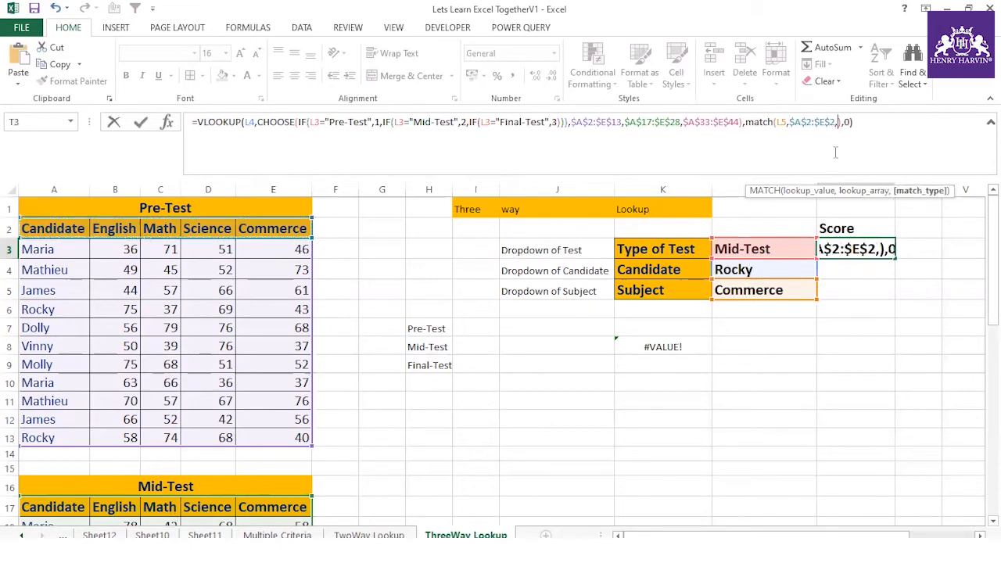
text(,0)
key(Return)
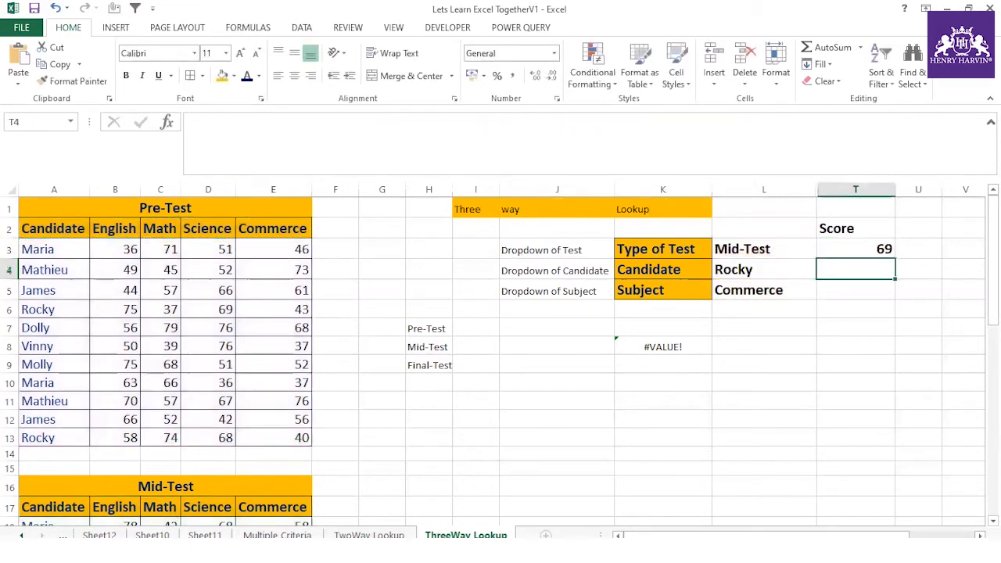
- Change the candidate in the L4 dropdown to the one listed in A9
click(751, 269)
click(823, 272)
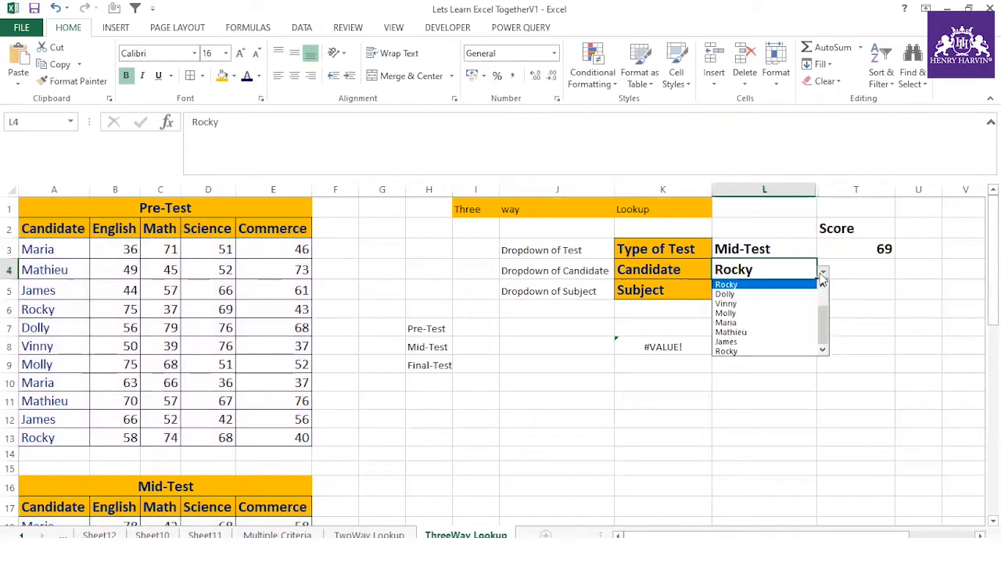
click(763, 311)
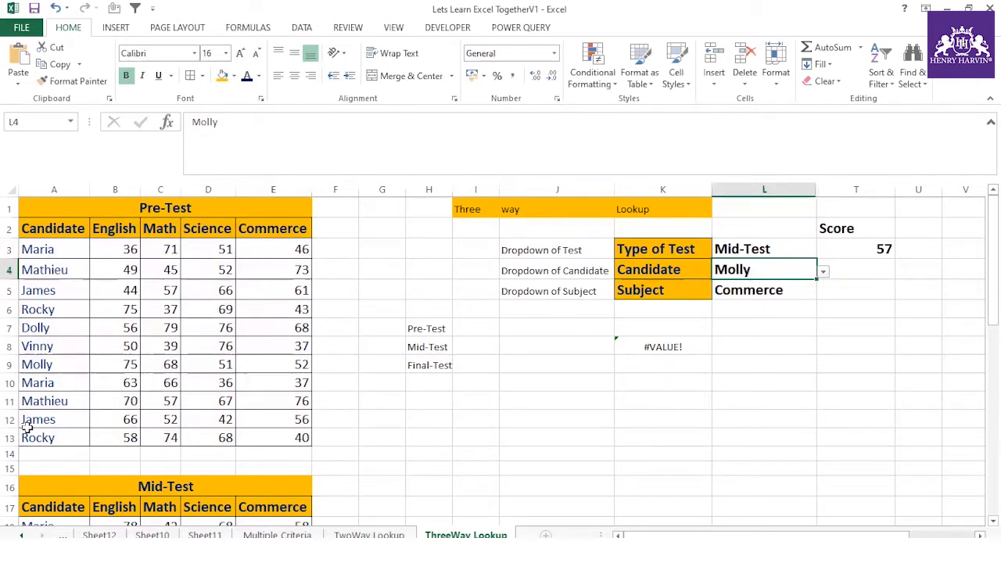
- Check the selected candidate's Commerce and Science scores in row 24 of the Mid-Test table
scroll(32, 430, down, 3)
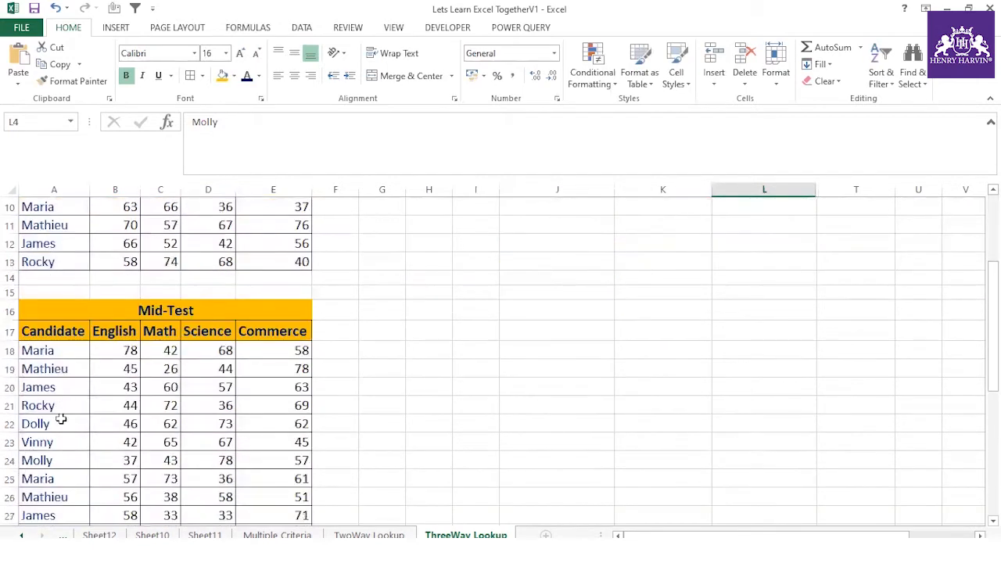
click(55, 465)
click(276, 466)
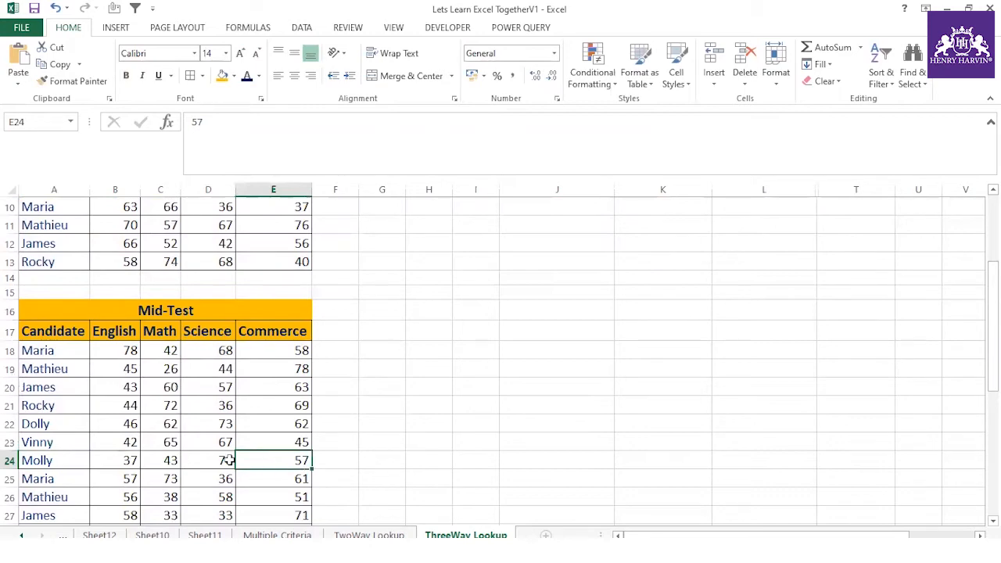
click(80, 458)
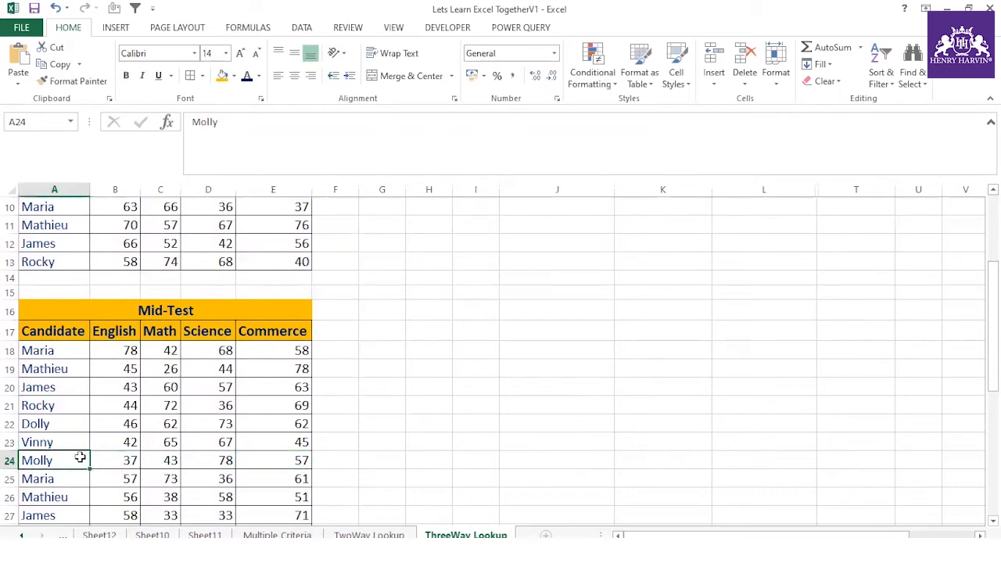
click(206, 460)
- Change the subject in the L5 dropdown to Science
scroll(357, 384, up, 3)
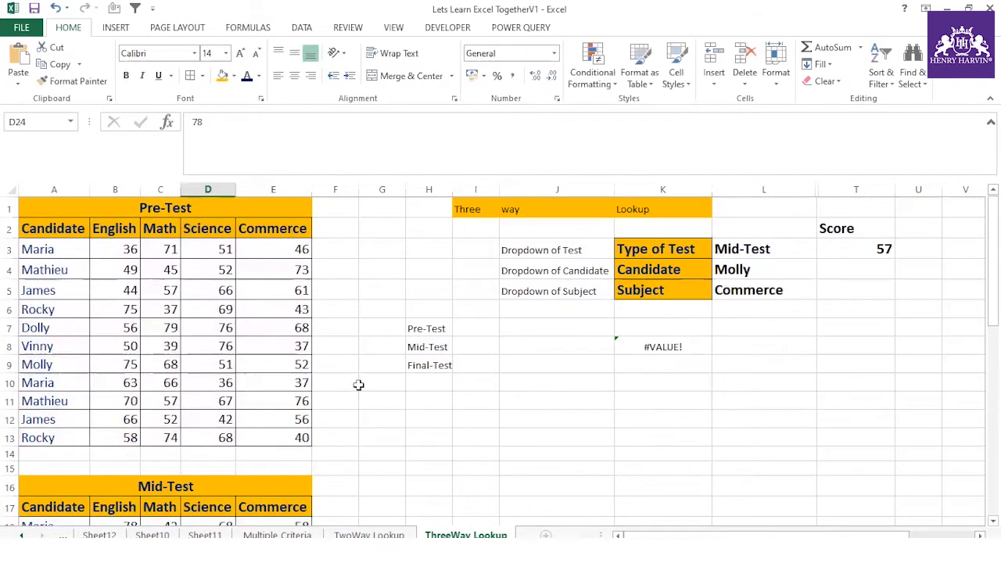
click(782, 290)
click(823, 292)
click(750, 321)
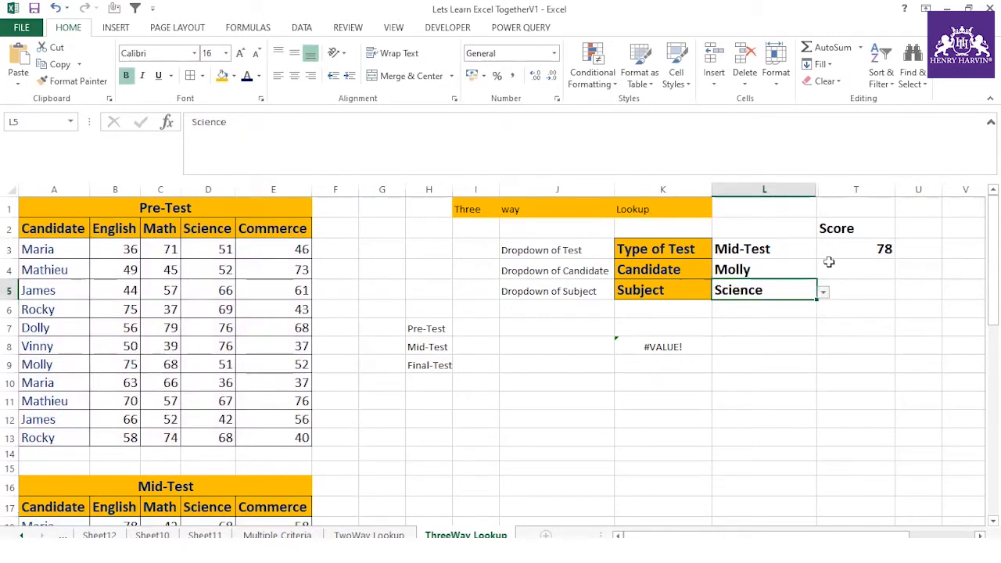
- Examine the Score formula in T3 and the test type, candidate and subject cells L3:L5 that feed it
click(881, 249)
click(797, 366)
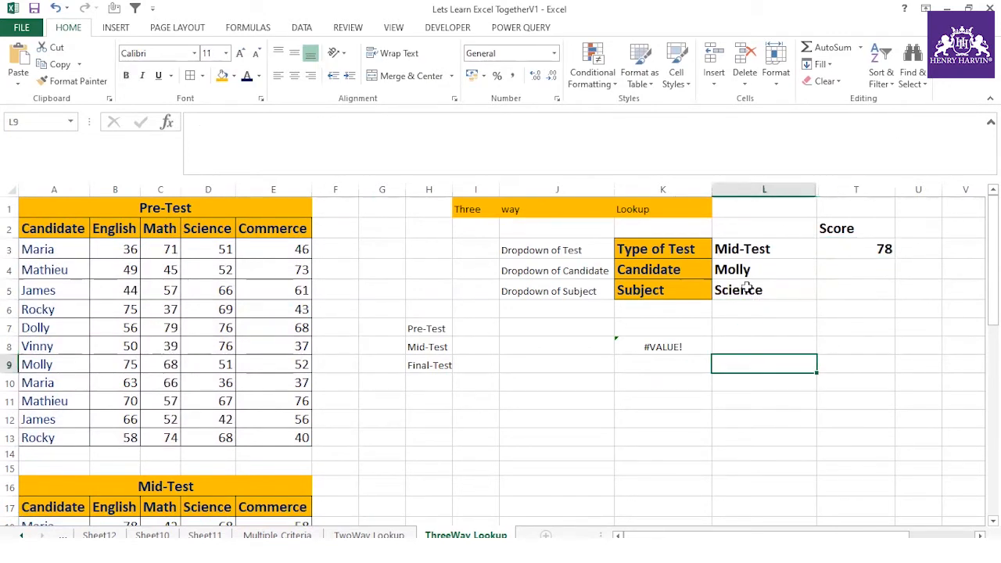
click(741, 250)
click(733, 270)
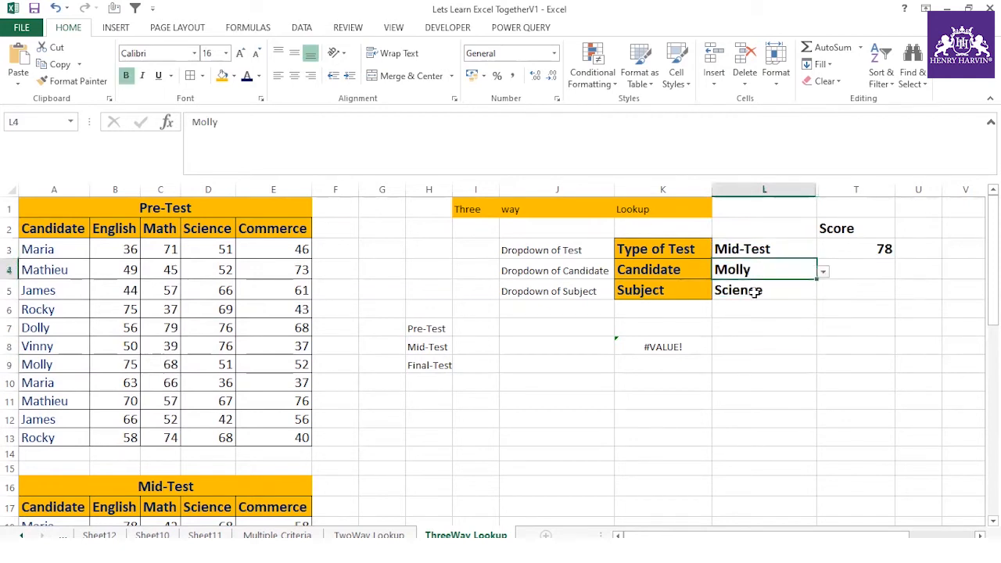
click(756, 290)
click(759, 266)
click(764, 252)
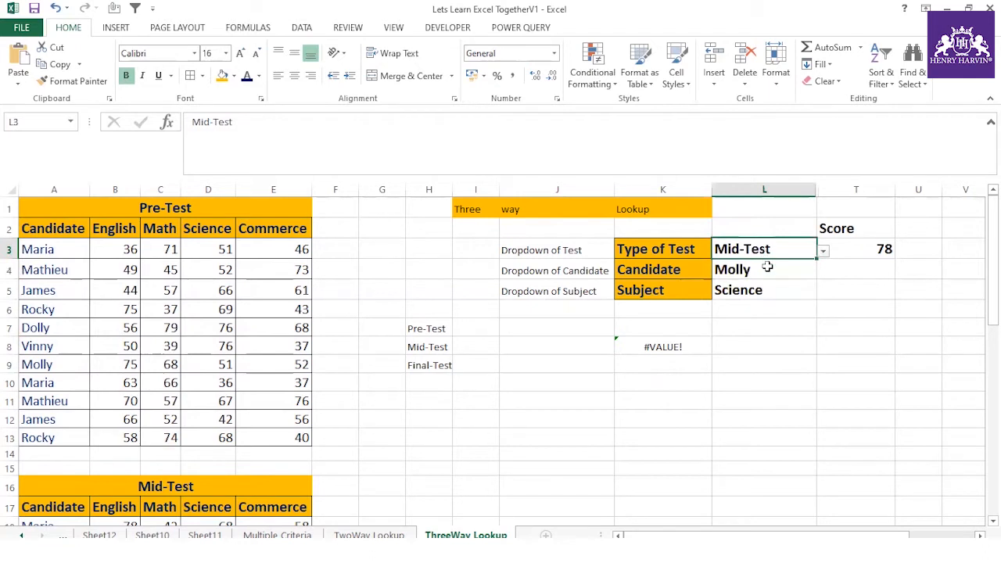
click(869, 251)
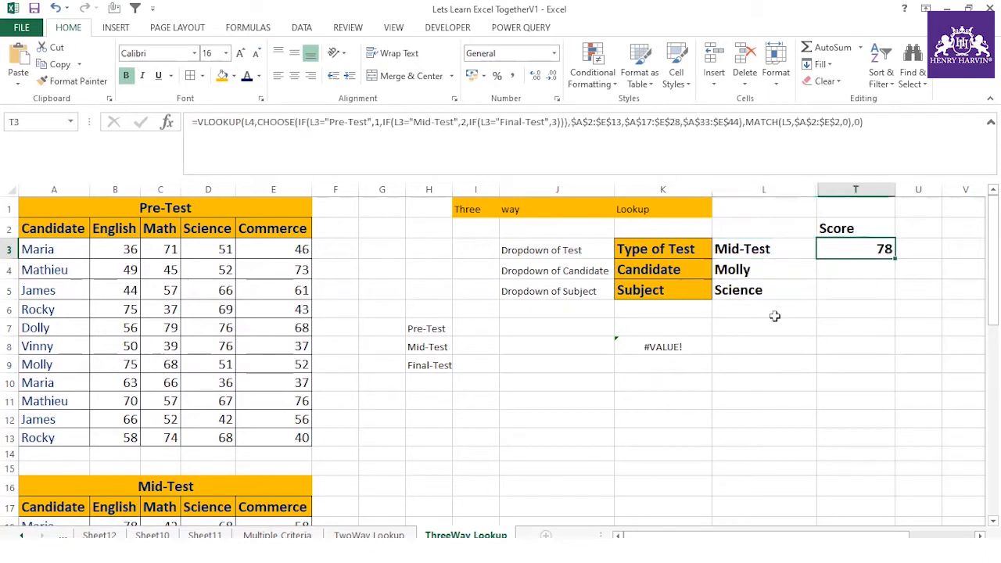
click(763, 291)
click(763, 270)
click(770, 252)
- Set the lookup's Subject to Math and compare the score with the chosen candidate's Math mark in the Mid-Test table
click(787, 288)
click(823, 292)
click(747, 318)
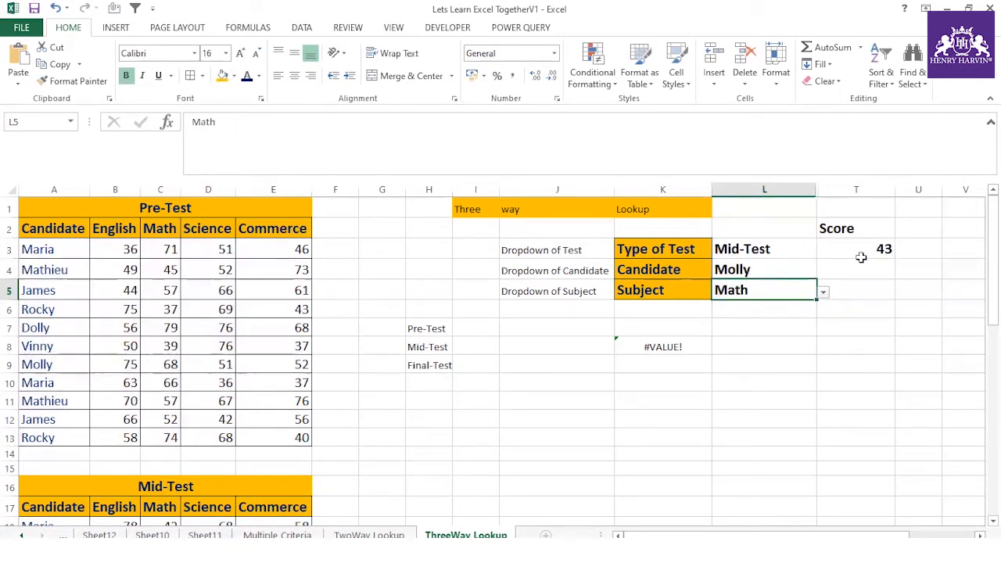
scroll(807, 309, down, 4)
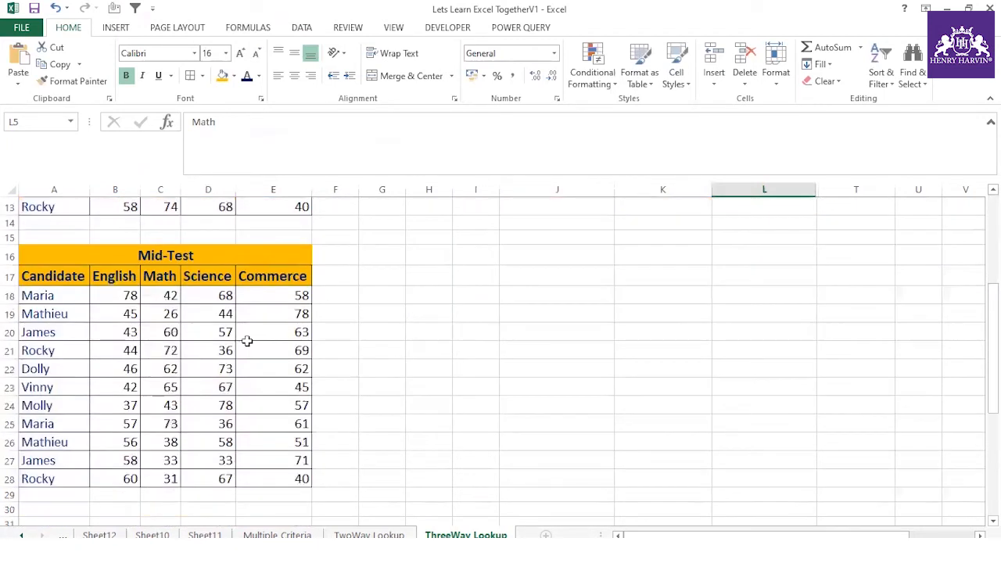
click(54, 406)
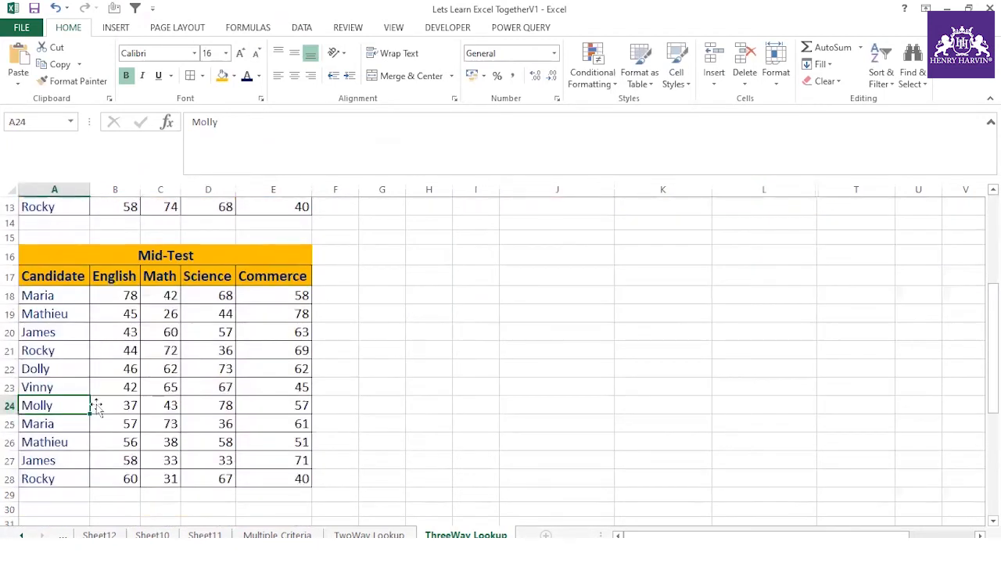
click(173, 406)
click(168, 274)
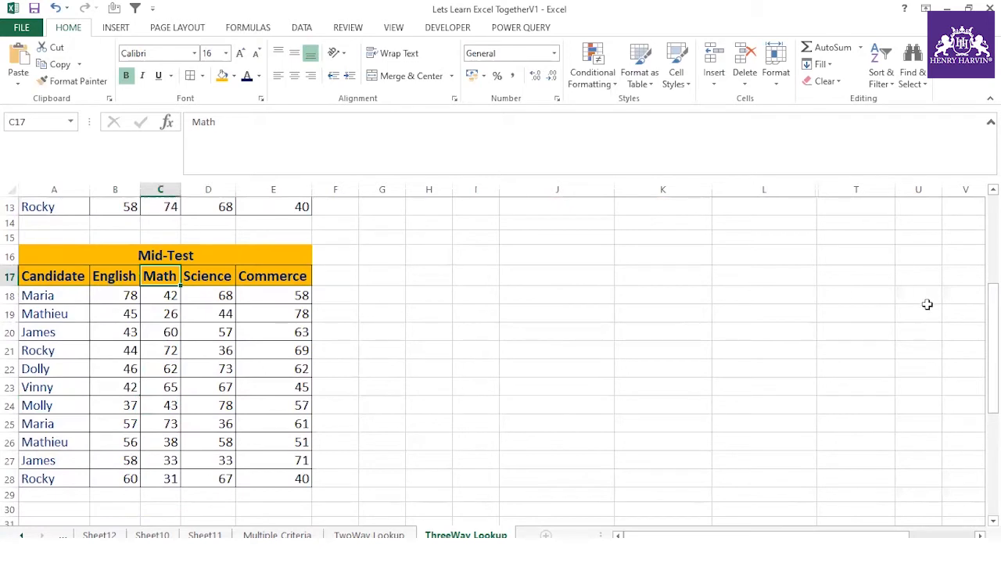
scroll(925, 304, up, 4)
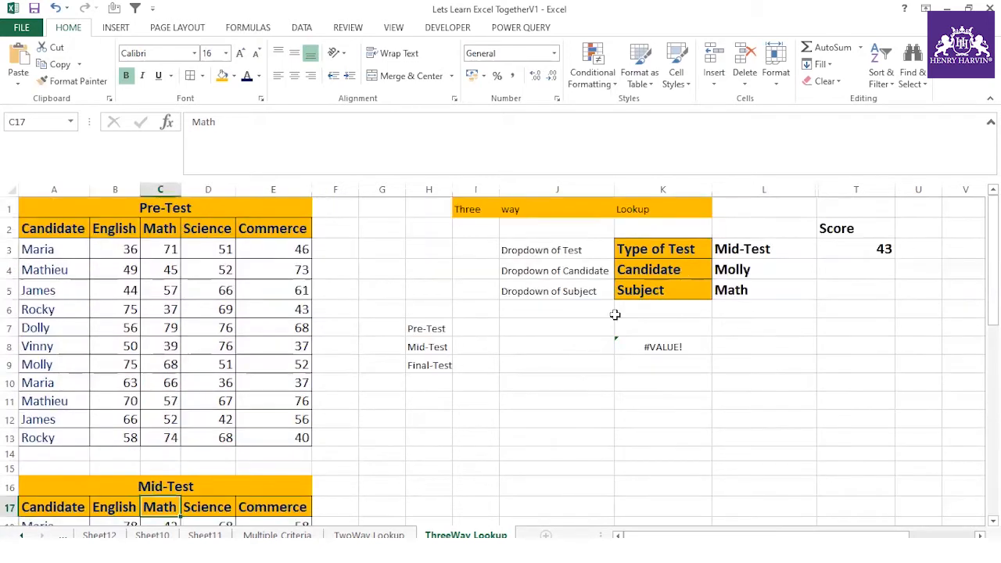
- Set the Type of Test to Final-Test and compare the score with the candidate's Math mark in the Final-Test table
click(760, 254)
click(823, 250)
click(747, 284)
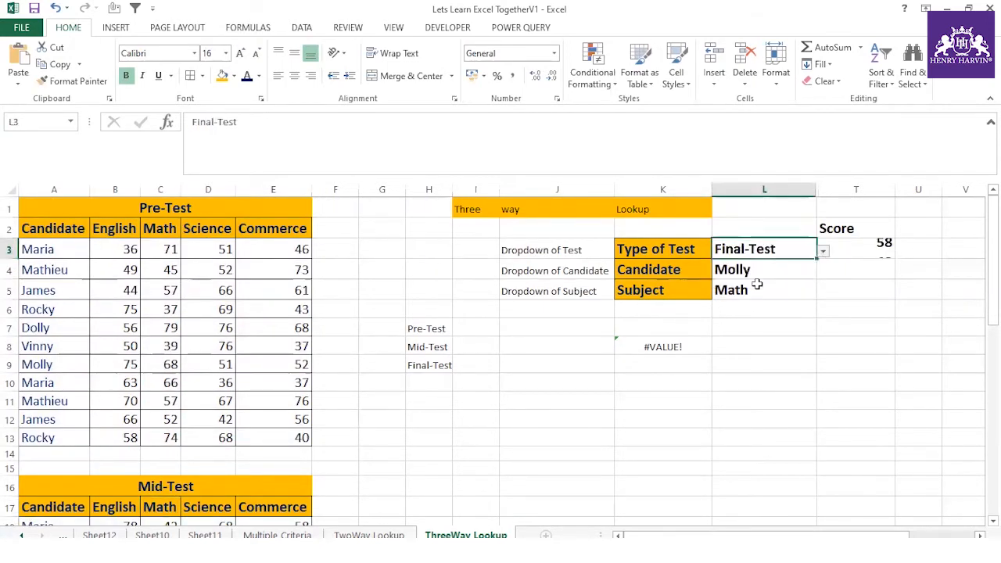
click(743, 270)
click(873, 253)
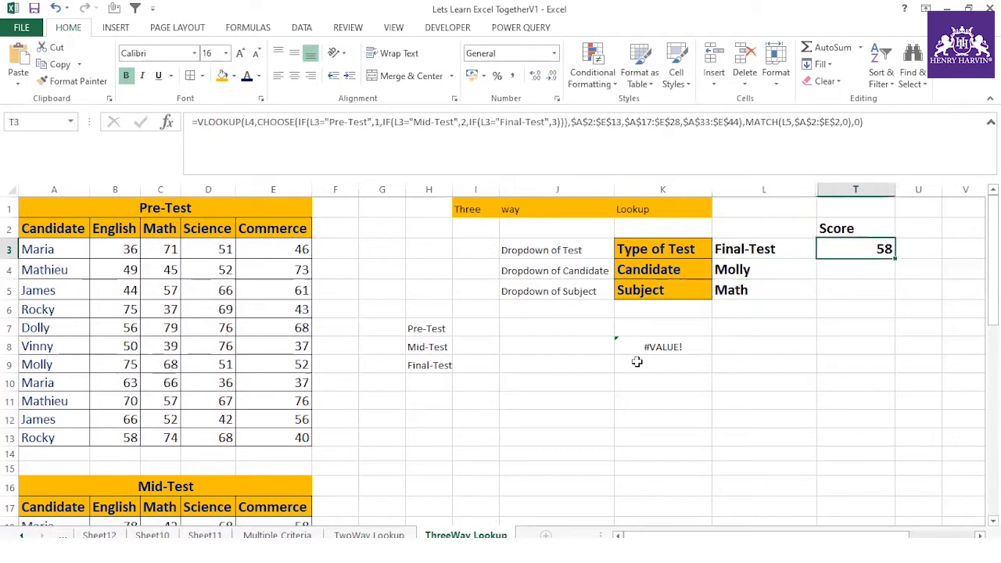
scroll(223, 403, down, 10)
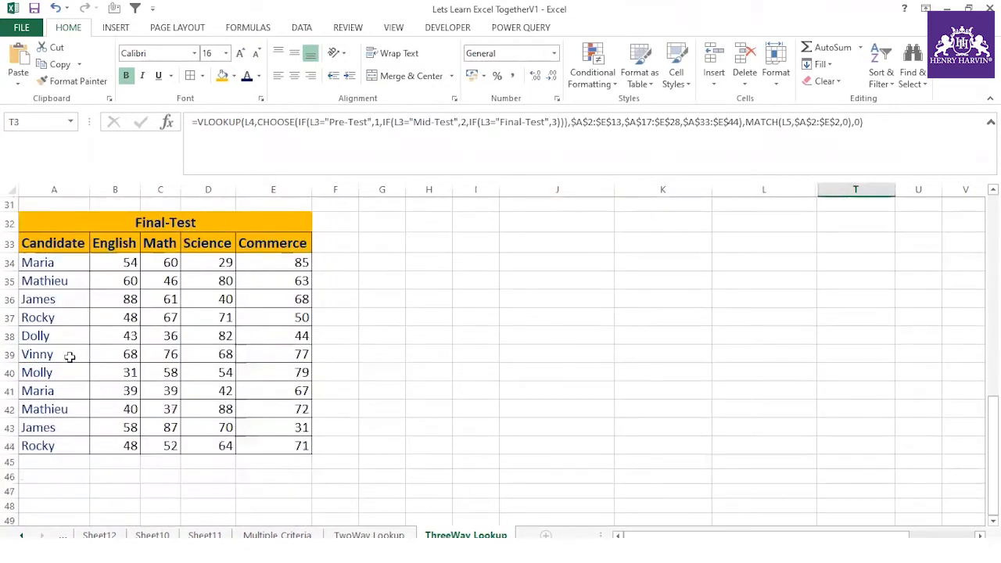
click(52, 369)
click(172, 374)
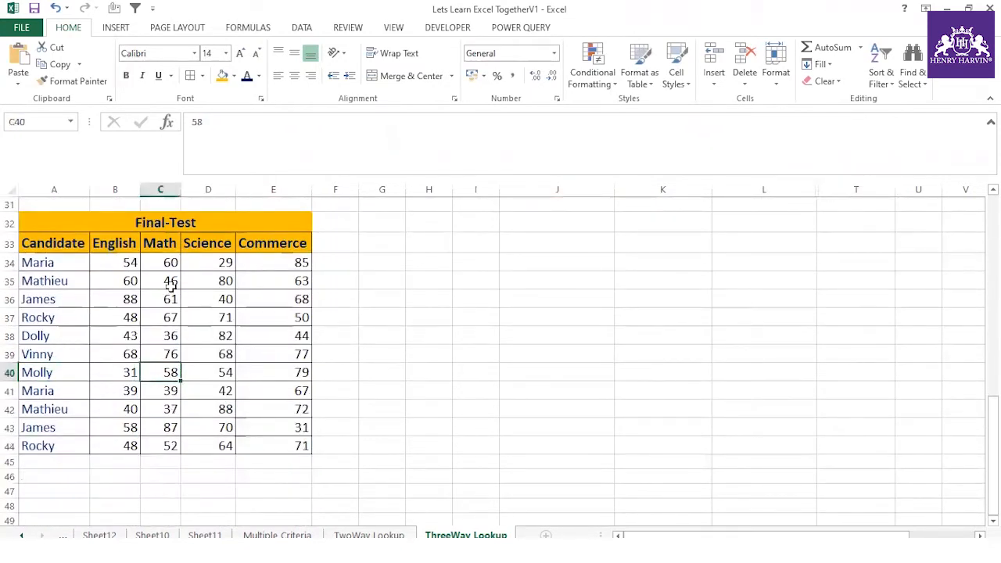
click(165, 245)
click(170, 373)
scroll(705, 357, up, 10)
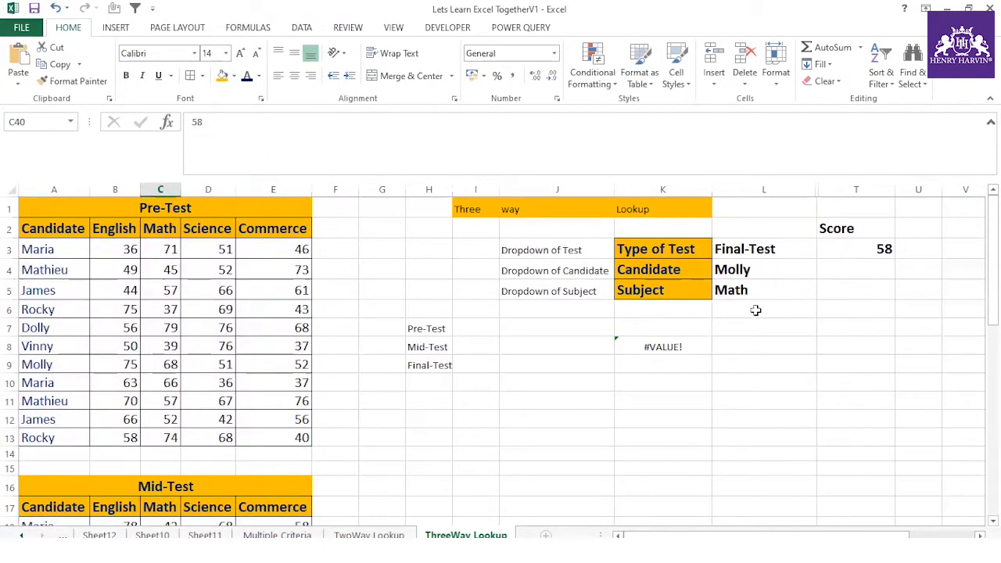
- Choose the candidate listed in A10 for the lookup and check the score against the Final-Test table
click(757, 272)
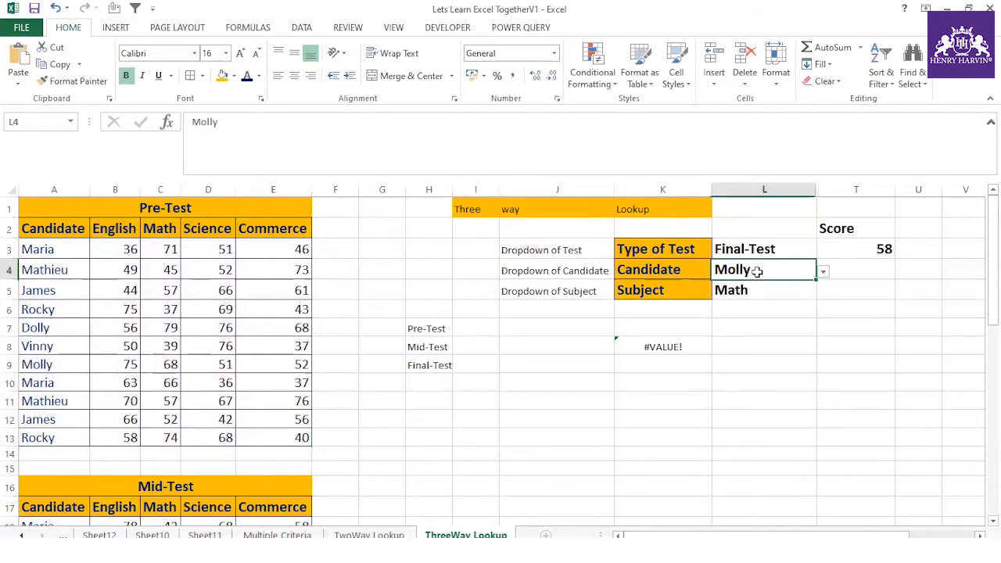
click(823, 271)
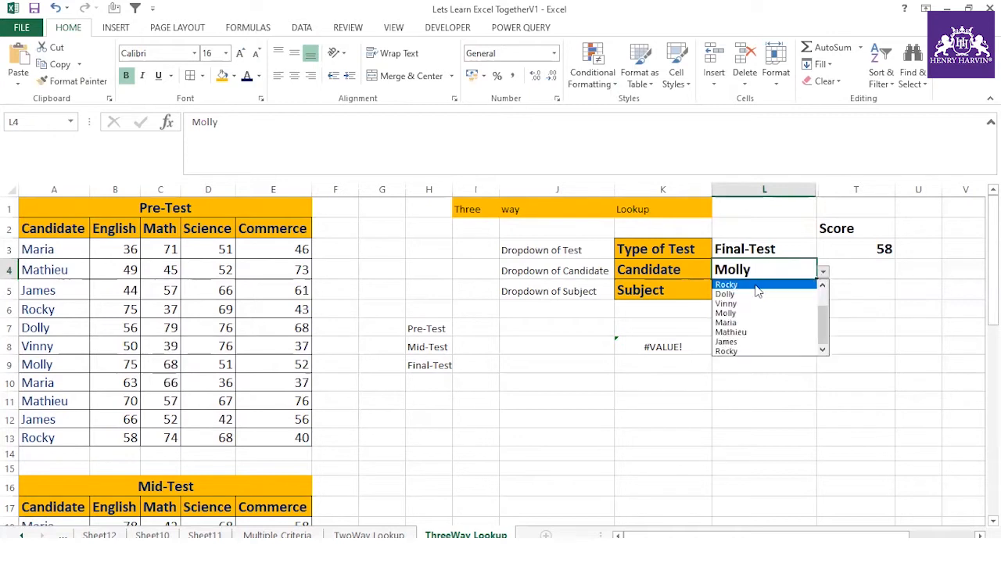
click(739, 323)
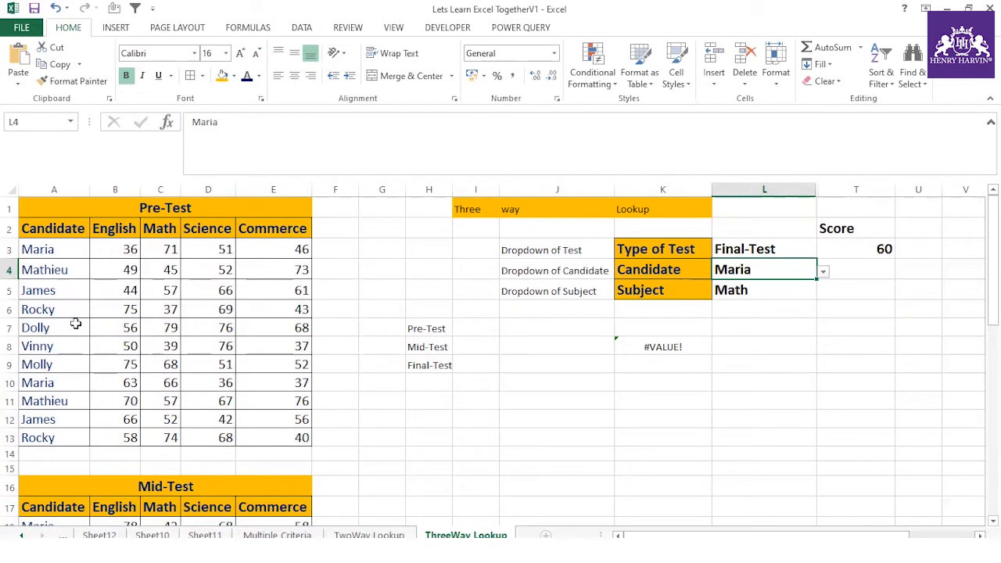
scroll(74, 323, down, 7)
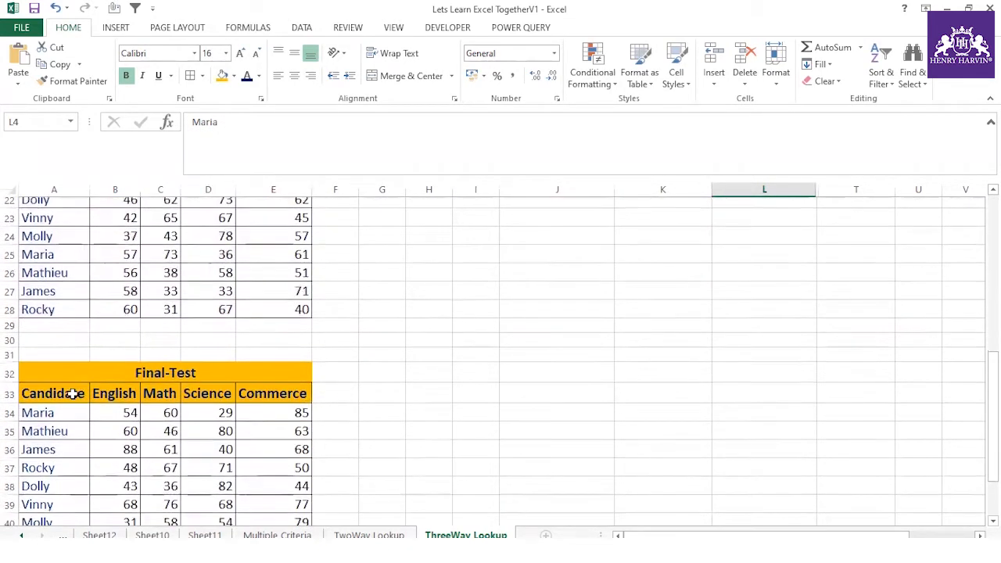
scroll(74, 394, down, 2)
click(71, 311)
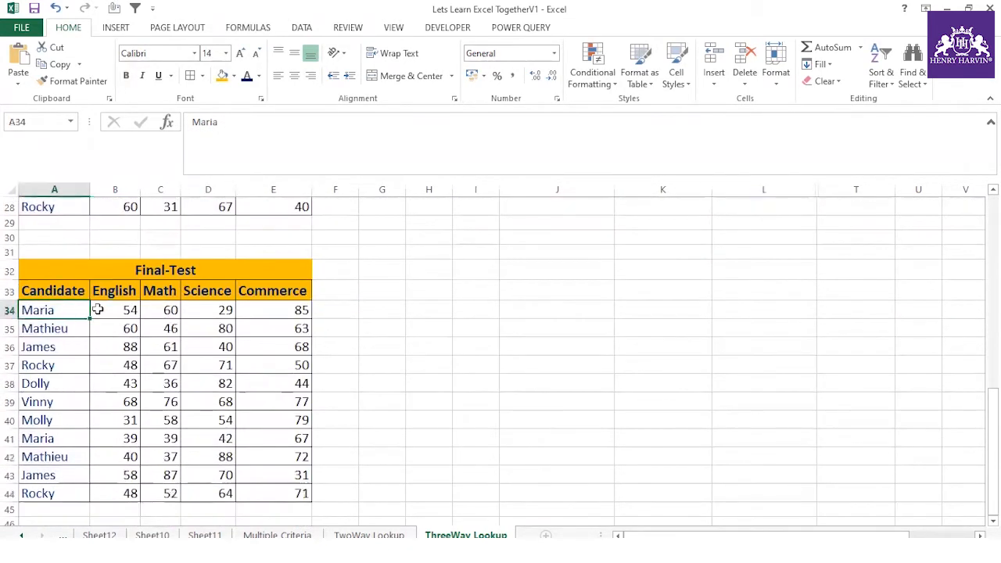
click(161, 271)
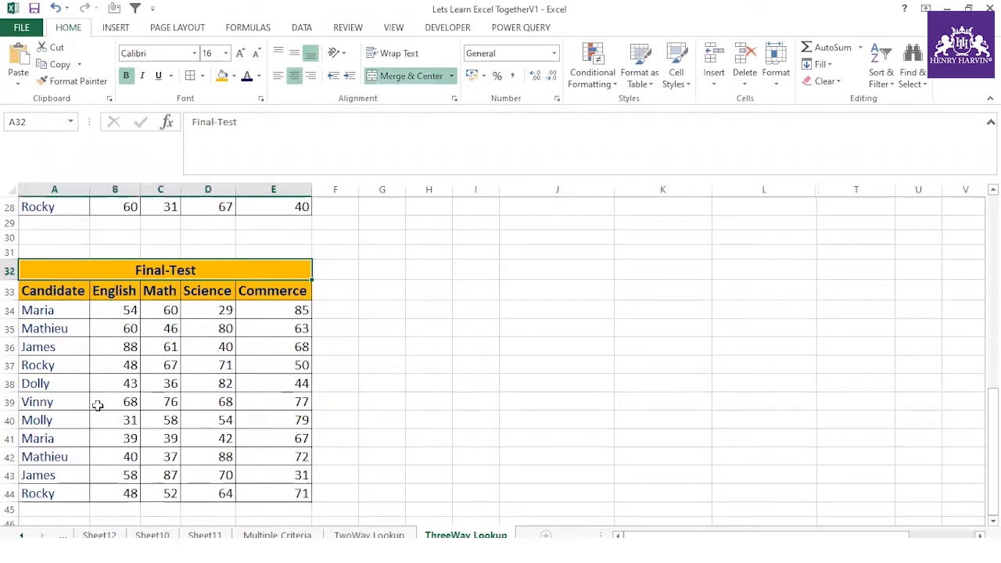
click(53, 455)
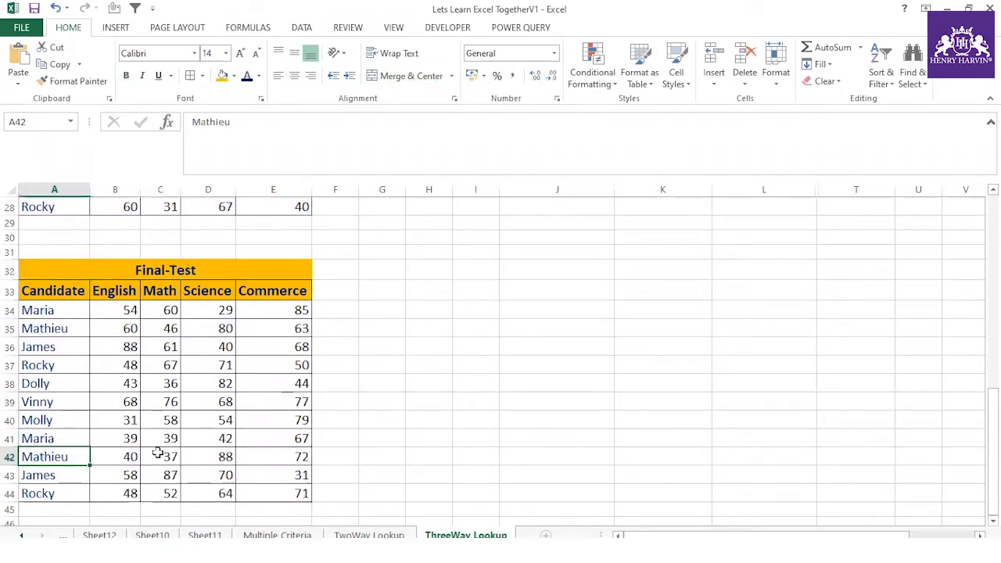
drag(66, 322, 282, 327)
click(137, 403)
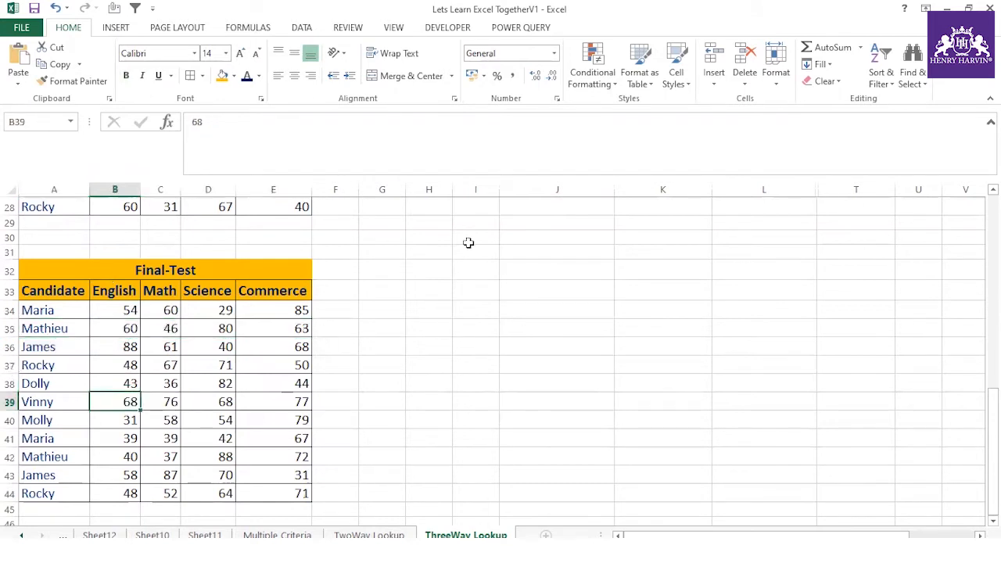
drag(54, 308, 291, 501)
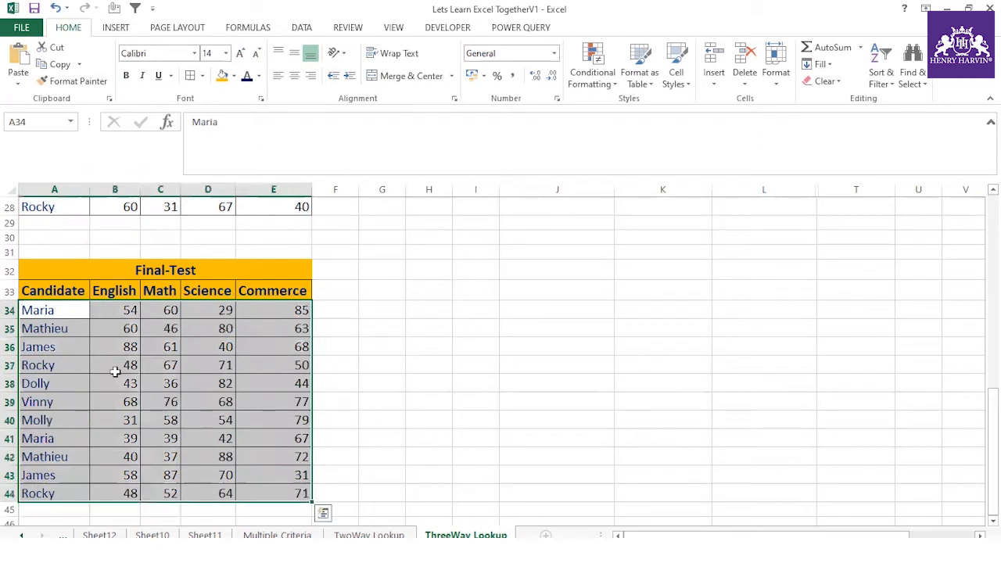
- Change the English mark in B35 of the Final-Test table to 56
click(73, 331)
click(128, 330)
double_click(130, 332)
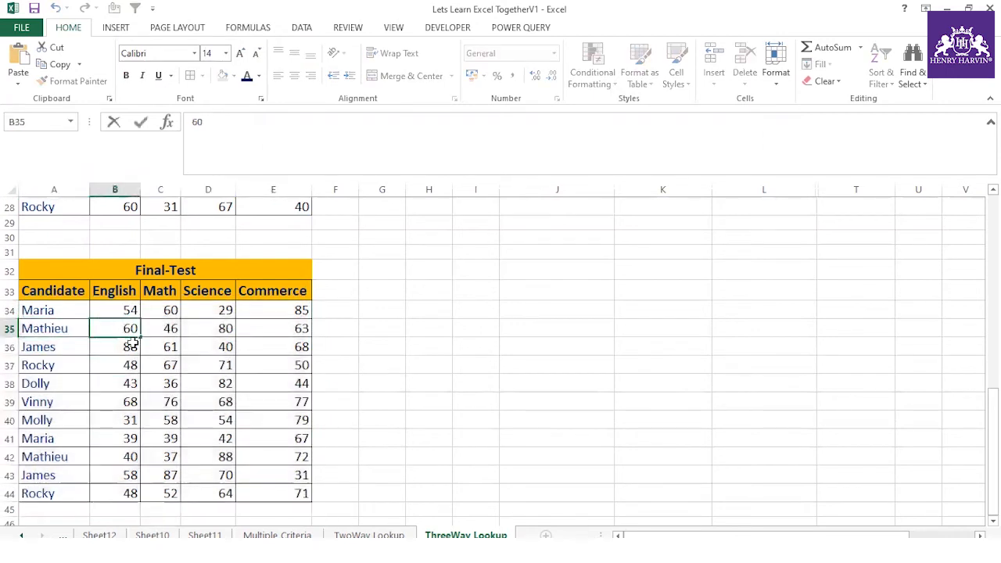
double_click(130, 328)
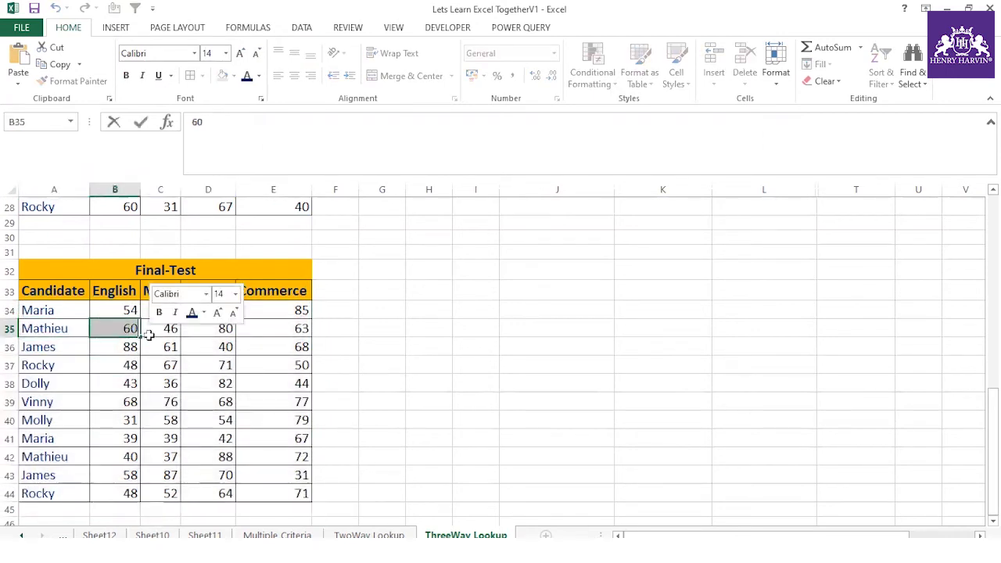
text(56)
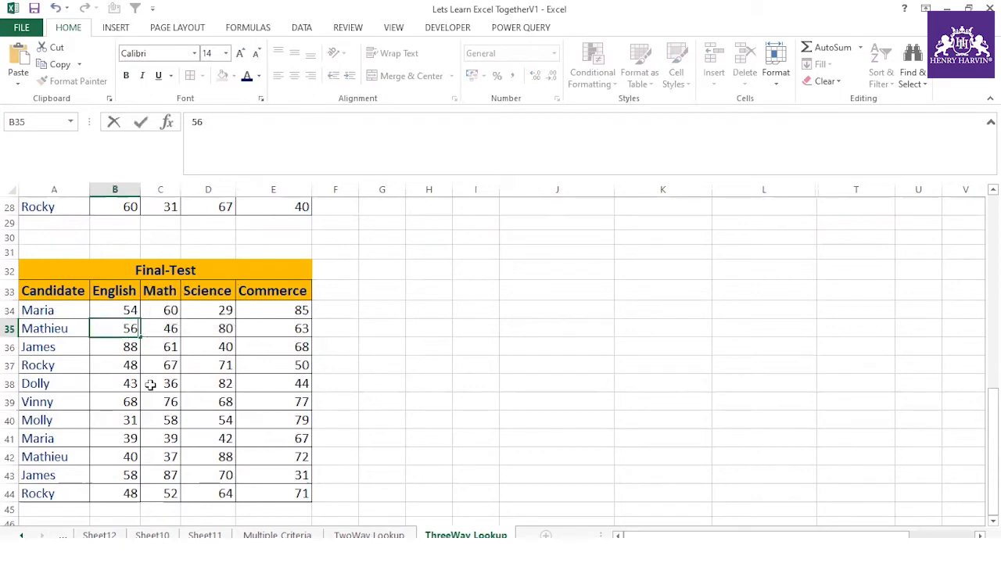
click(147, 383)
click(84, 329)
click(109, 322)
- Choose the candidate listed in A4 for the lookup and check that candidate's marks in row 35 of the Final-Test table
scroll(657, 323, up, 9)
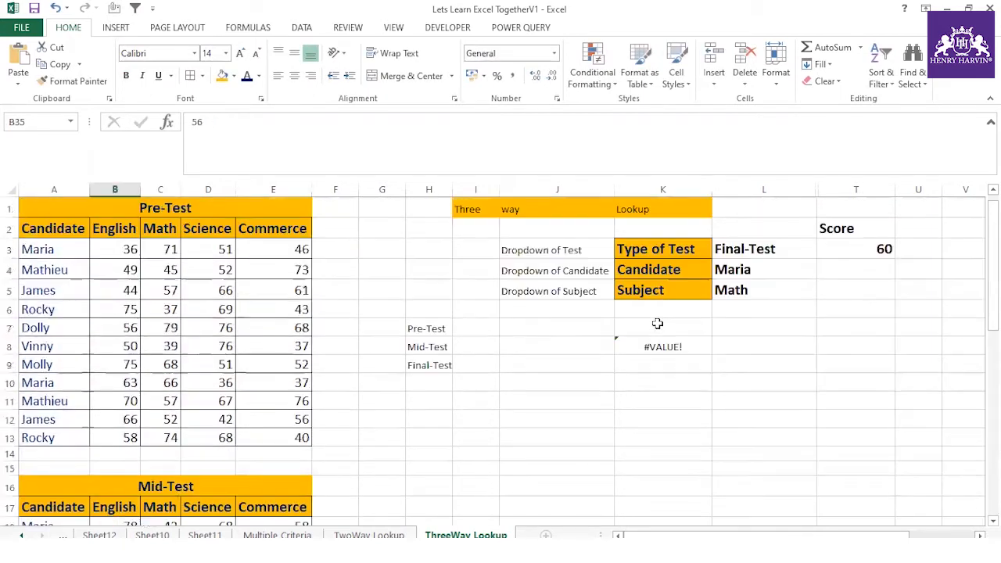
click(785, 270)
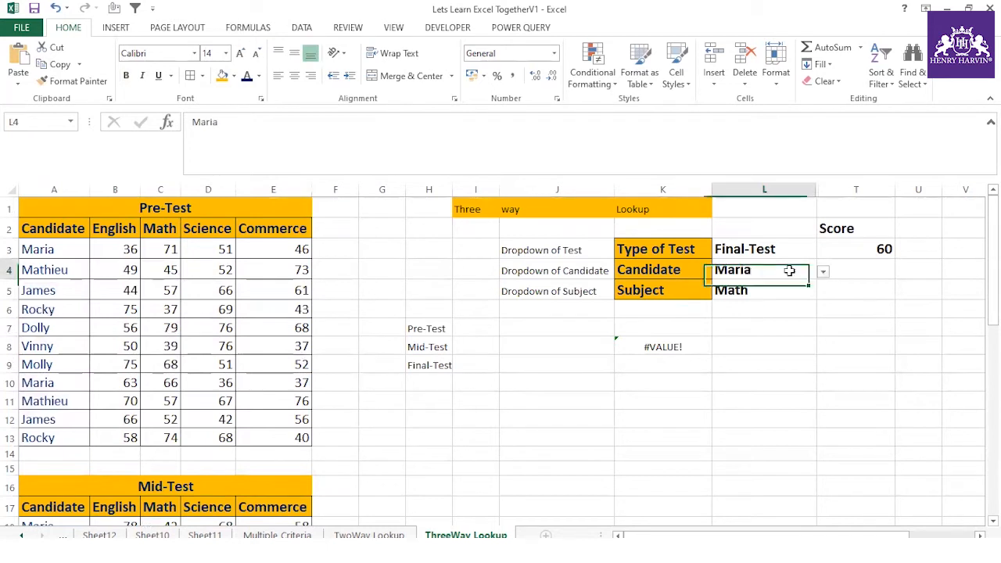
click(823, 271)
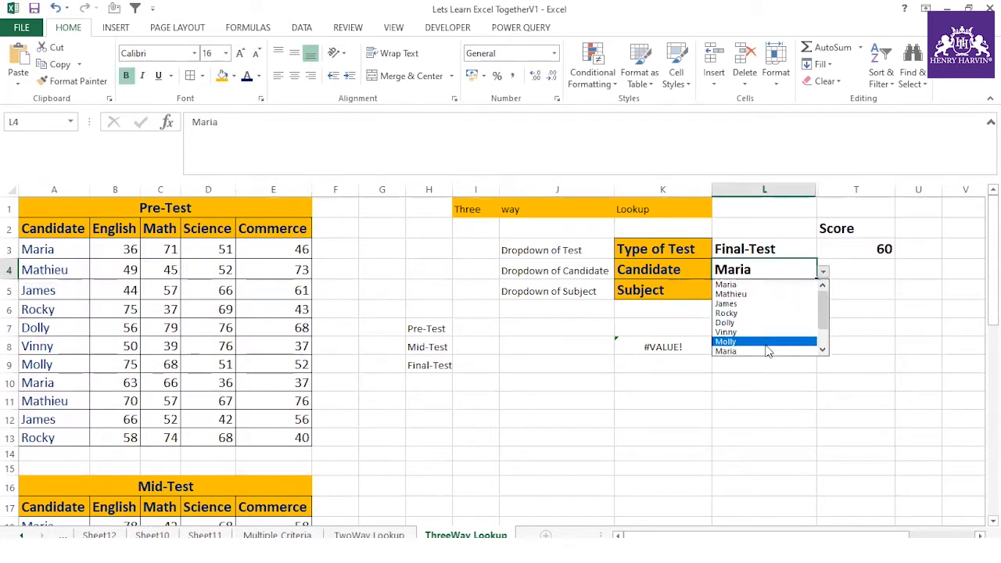
click(752, 294)
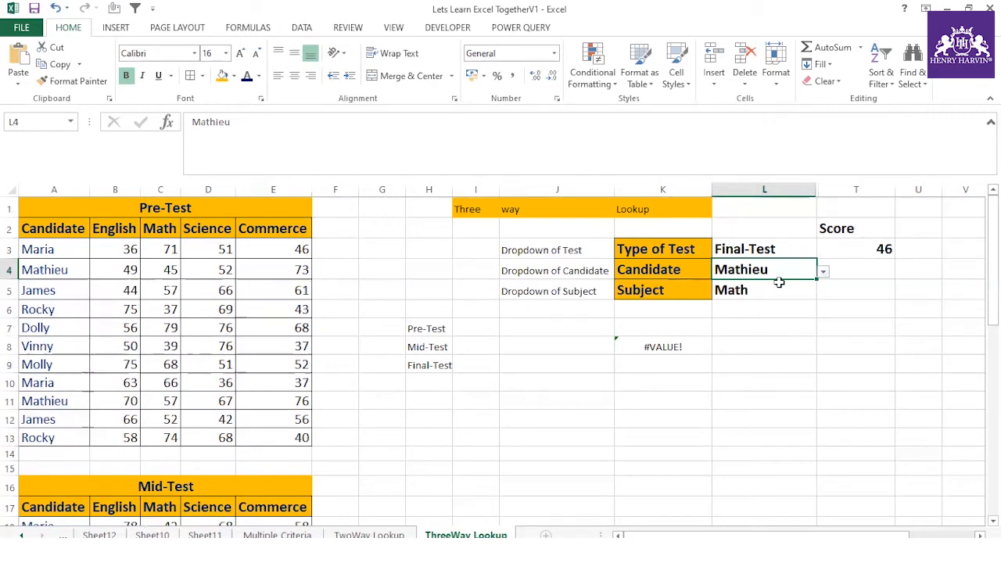
scroll(234, 432, down, 2)
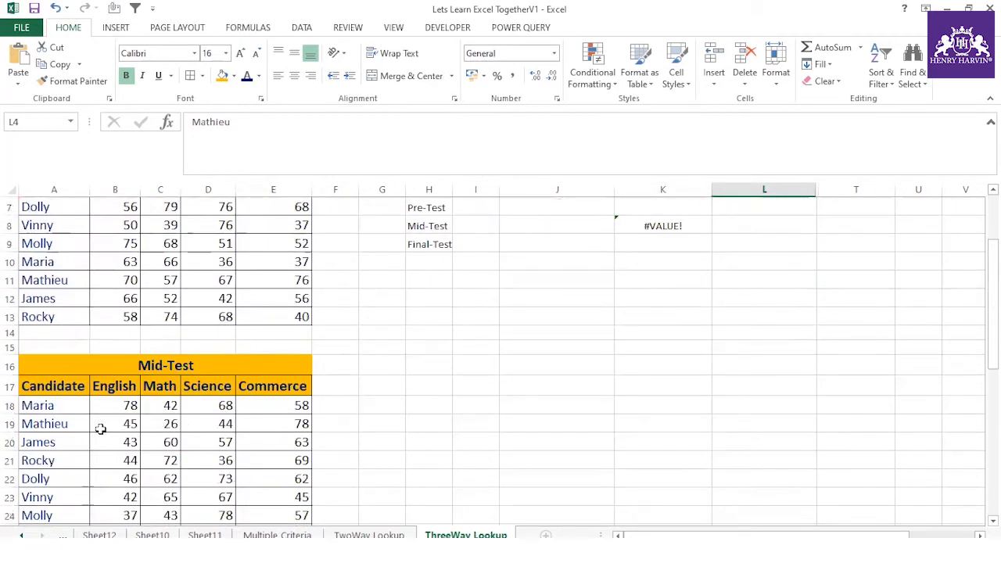
scroll(100, 429, down, 5)
click(79, 438)
click(155, 438)
click(131, 435)
scroll(671, 399, up, 7)
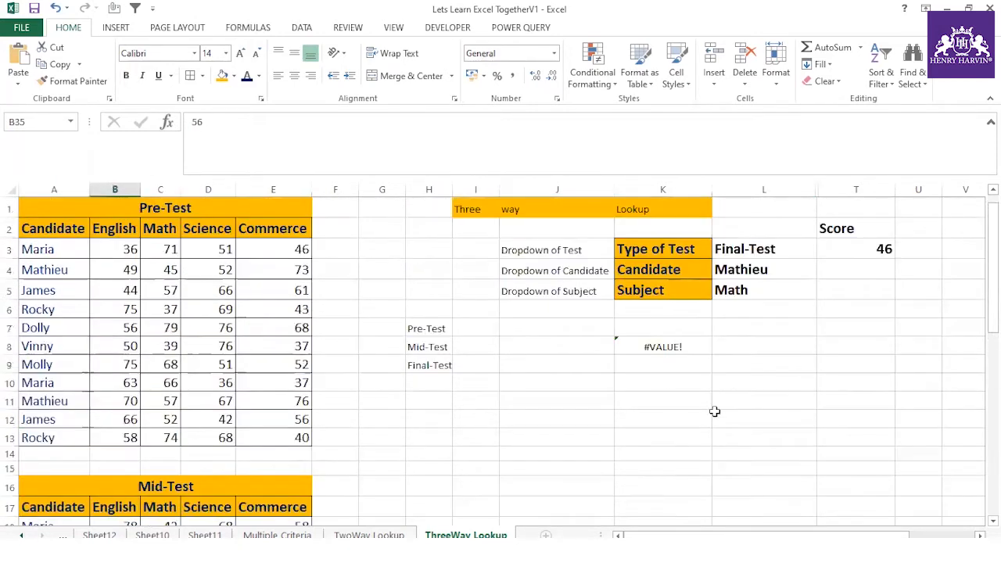
- Set the Subject to English and compare the score with the candidate's English mark in row 35 of the Final-Test table
click(757, 290)
click(823, 292)
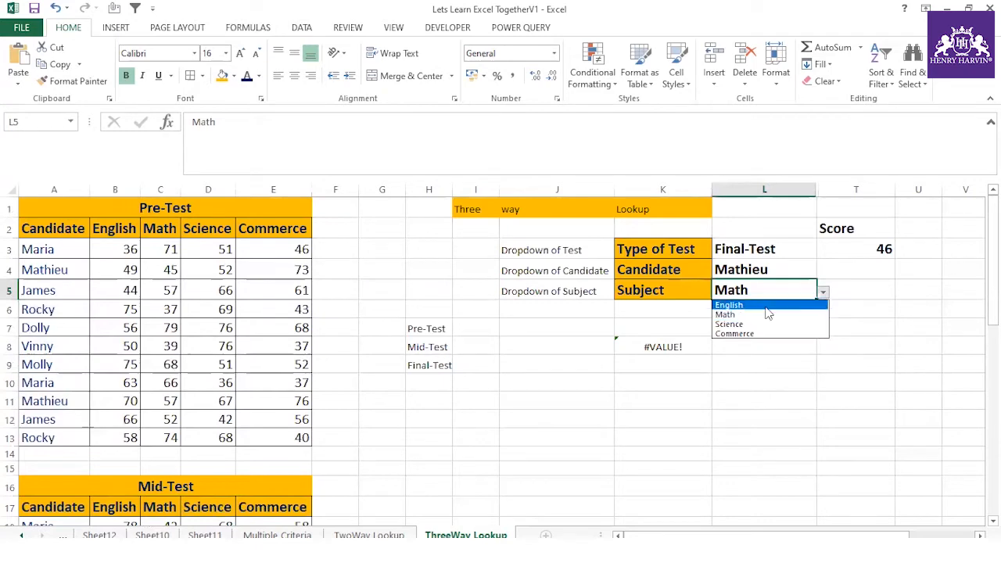
click(735, 305)
click(866, 249)
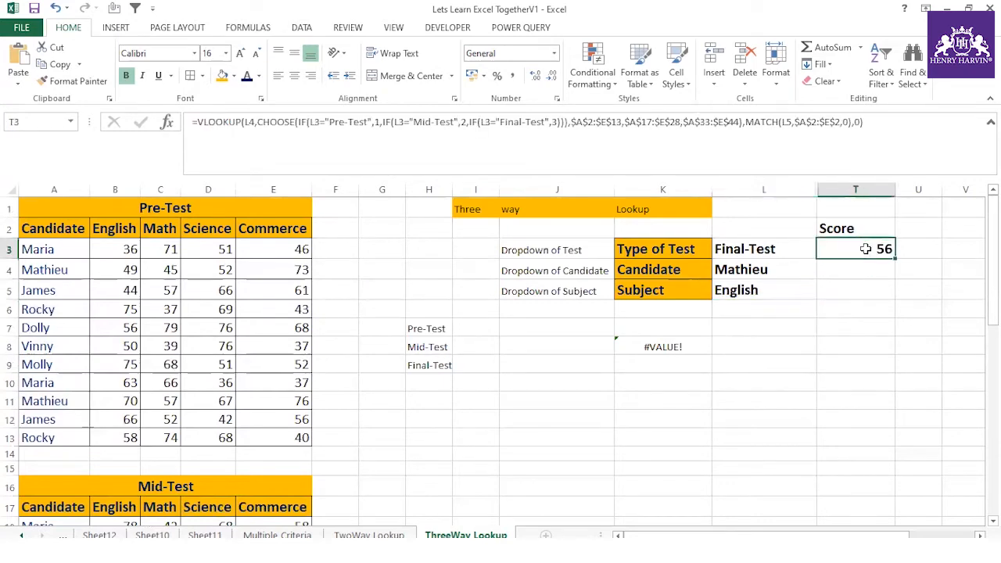
scroll(179, 421, down, 8)
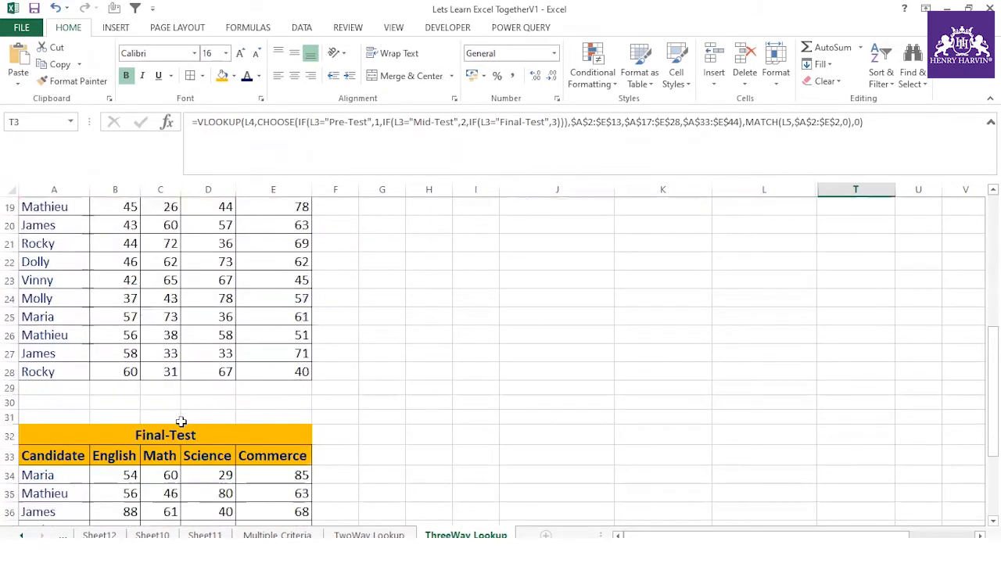
click(114, 388)
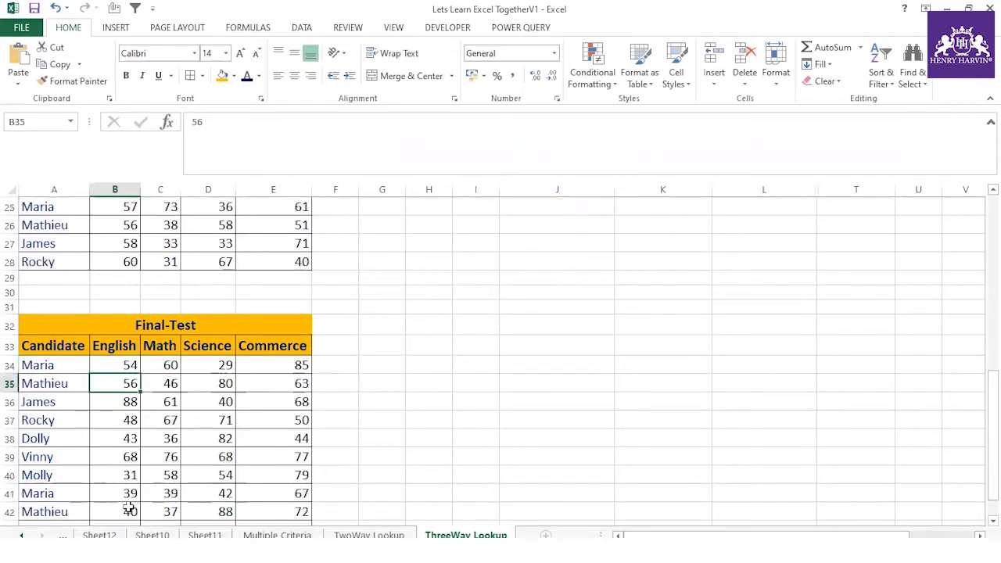
drag(65, 386, 294, 383)
scroll(380, 405, up, 8)
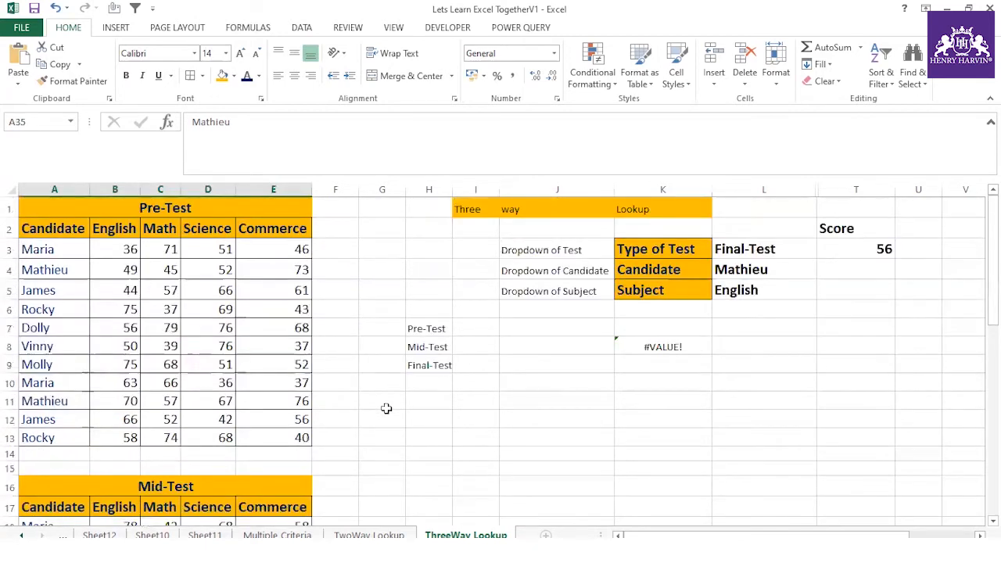
- Set the Type of Test to Pre-Test and check the score against the candidate's English mark in B4
drag(61, 249, 294, 439)
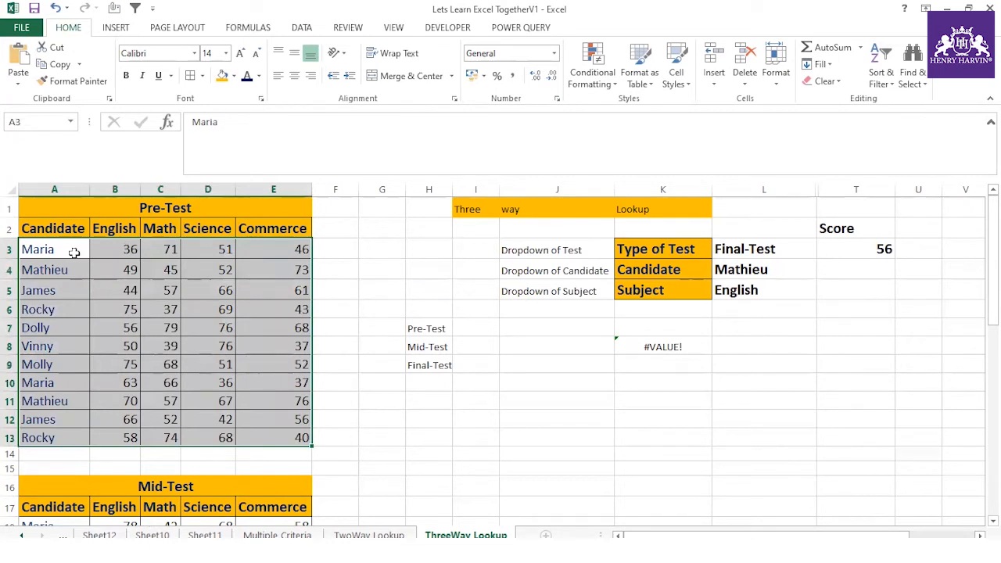
drag(70, 250, 304, 431)
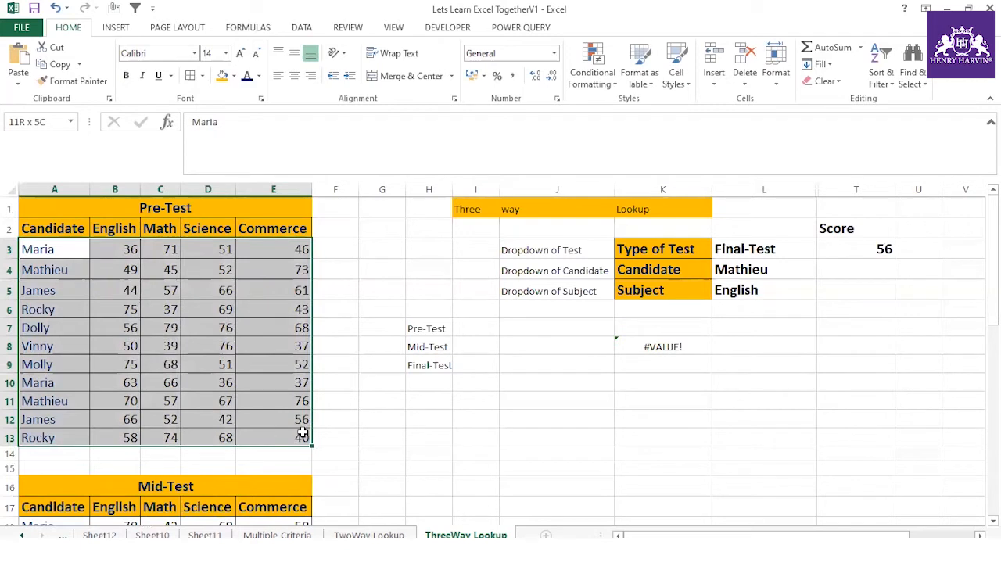
click(758, 264)
click(760, 252)
click(823, 251)
click(770, 263)
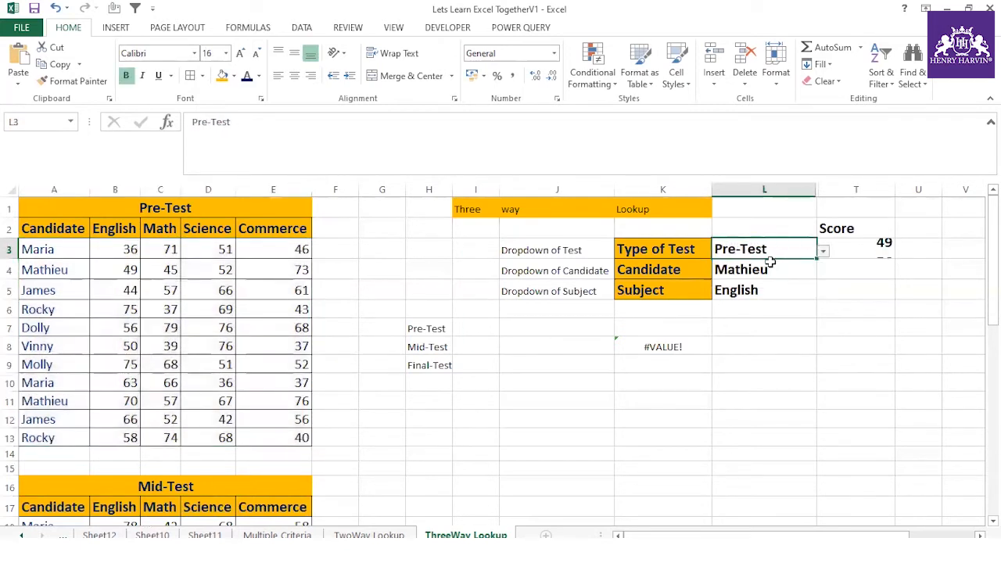
click(59, 271)
click(116, 270)
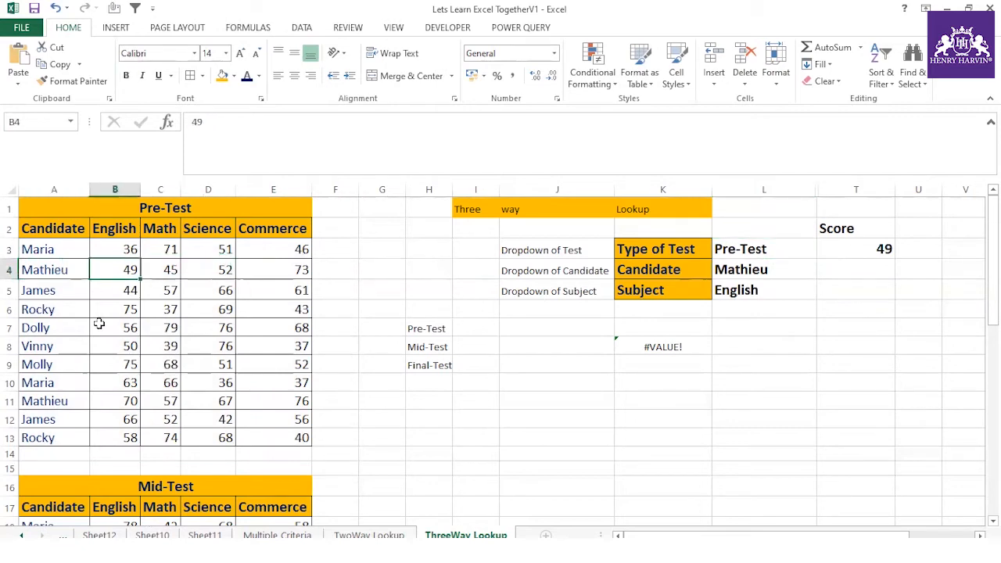
- Append 1 to the duplicated candidate name in A4, check the score in T3 against row 11, and shrink the formula bar to one line
drag(43, 401, 127, 401)
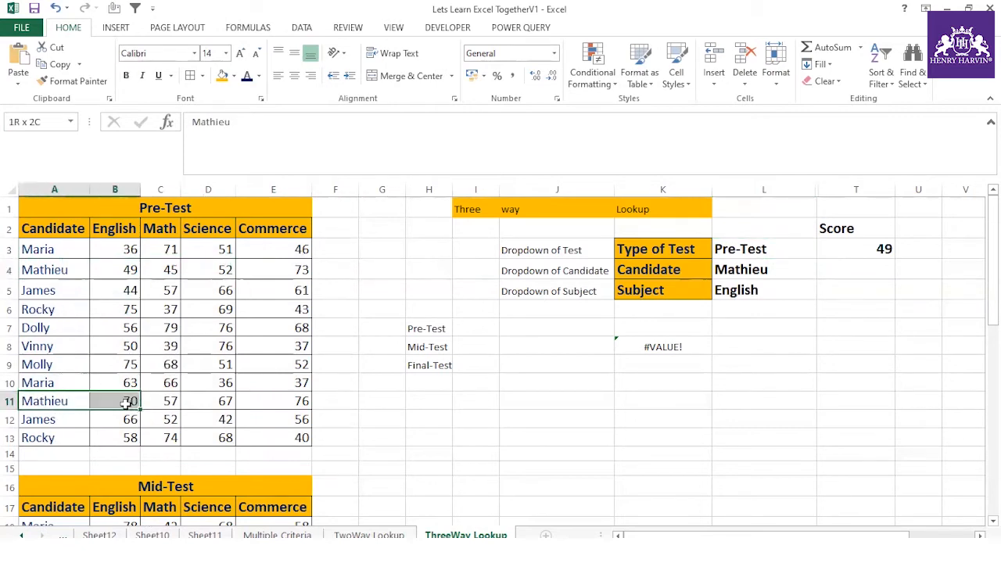
double_click(79, 270)
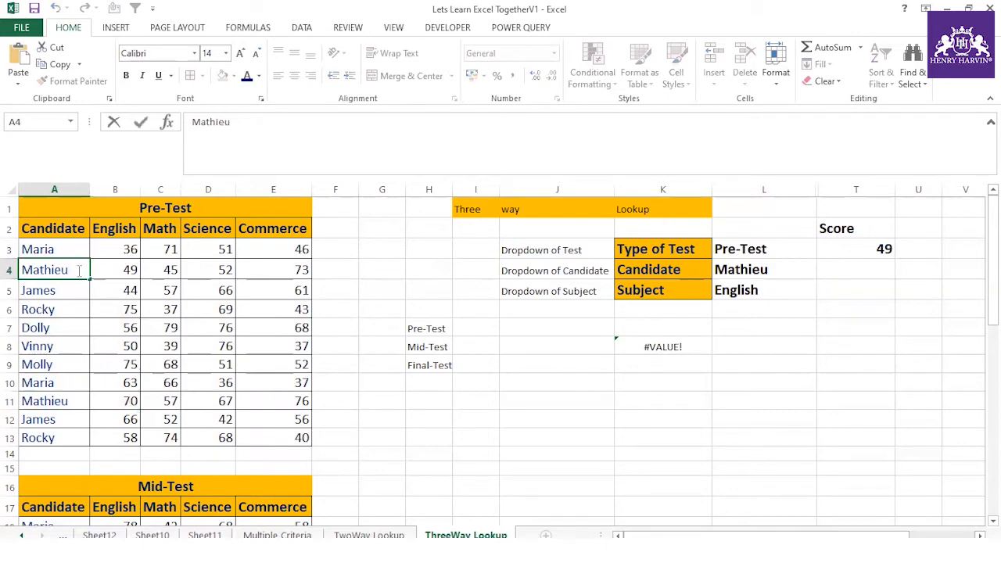
text(1)
key(ctrl+Return)
click(428, 365)
click(876, 248)
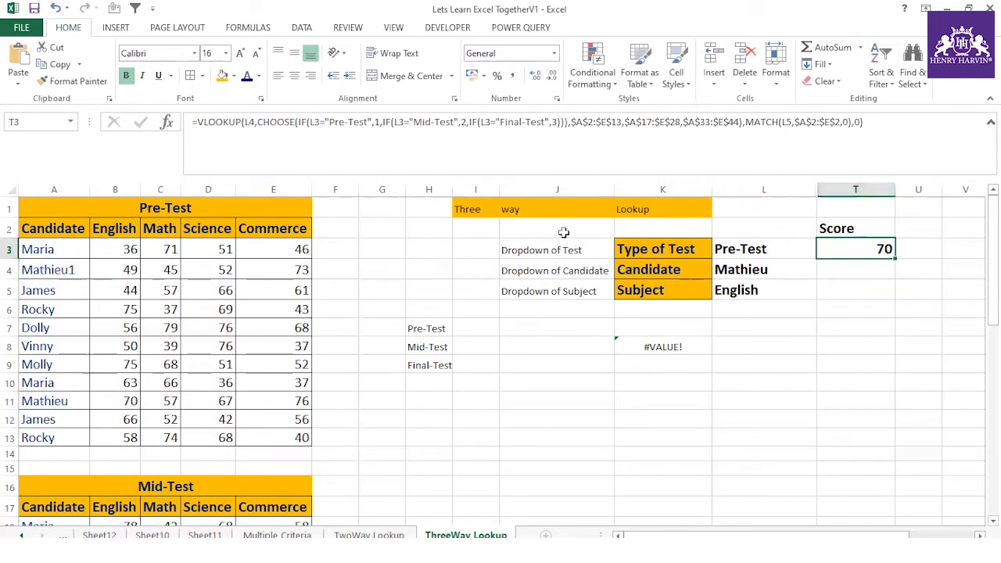
drag(550, 180, 549, 146)
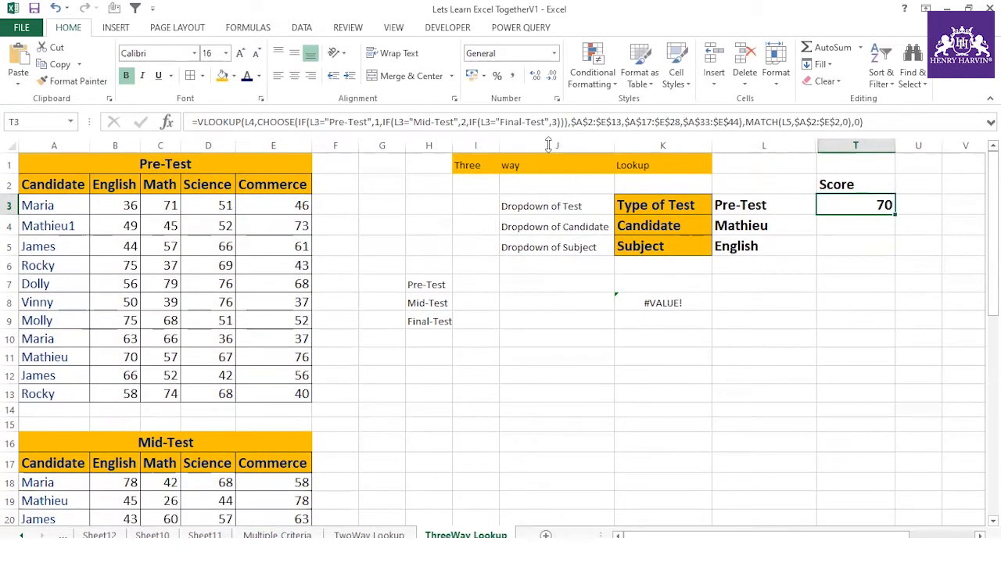
- Examine the Pre-Test, Mid-Test and Final-Test table ranges that the lookup draws from
drag(54, 164, 241, 386)
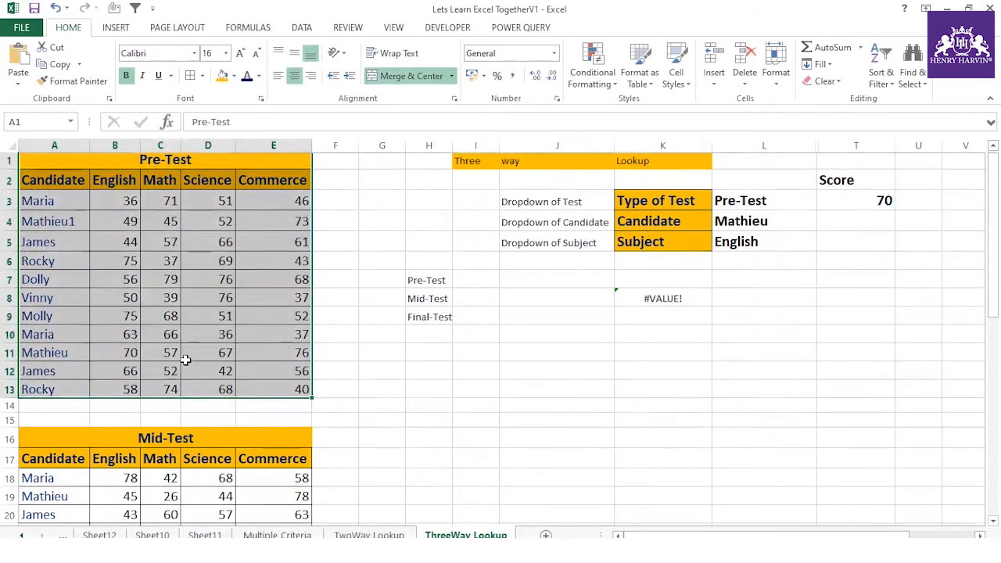
scroll(186, 360, down, 4)
drag(63, 209, 250, 431)
scroll(276, 316, down, 2)
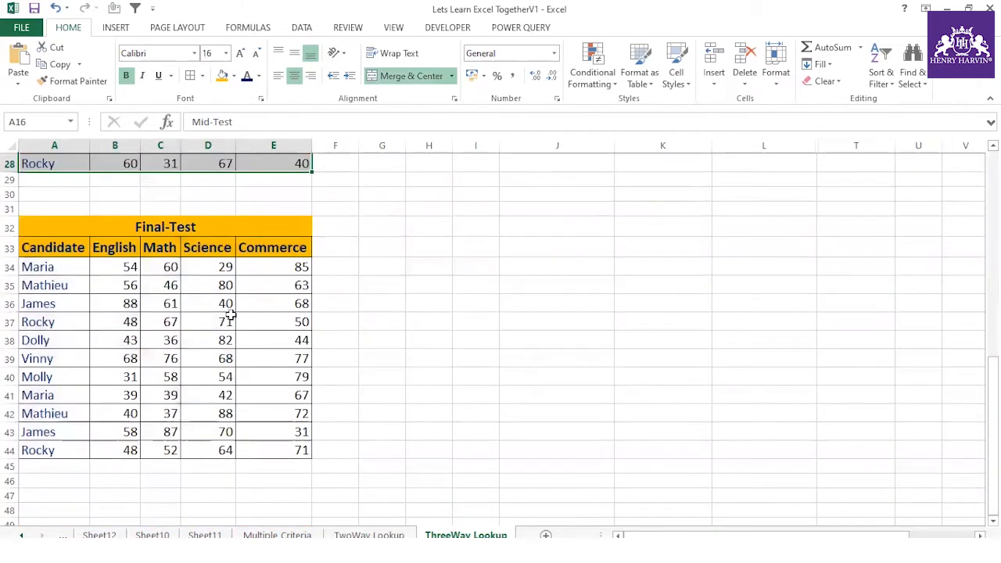
drag(73, 226, 262, 443)
scroll(547, 376, up, 9)
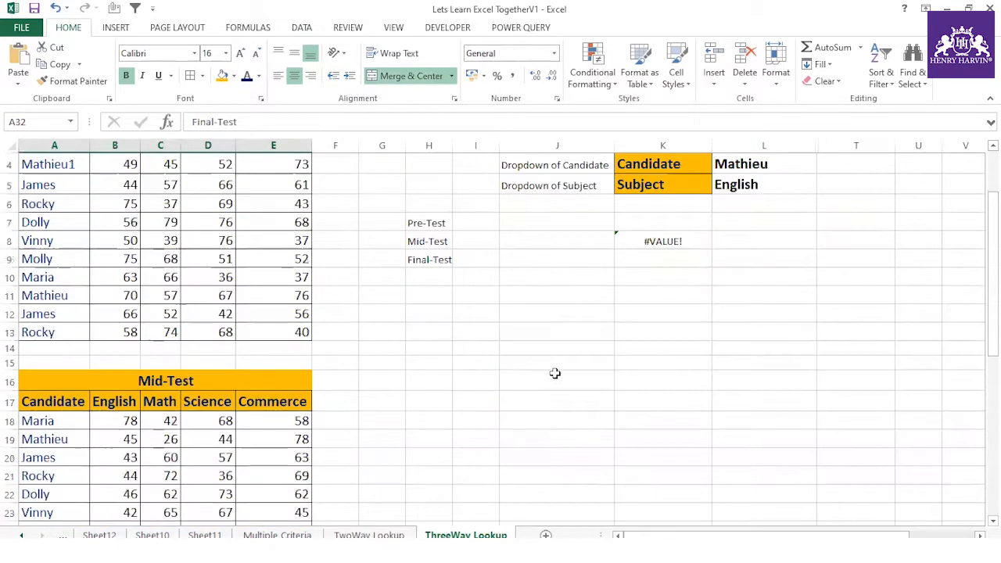
- Copy the VLOOKUP formula in T3 without its equals sign and paste it as plain text into F14
click(841, 207)
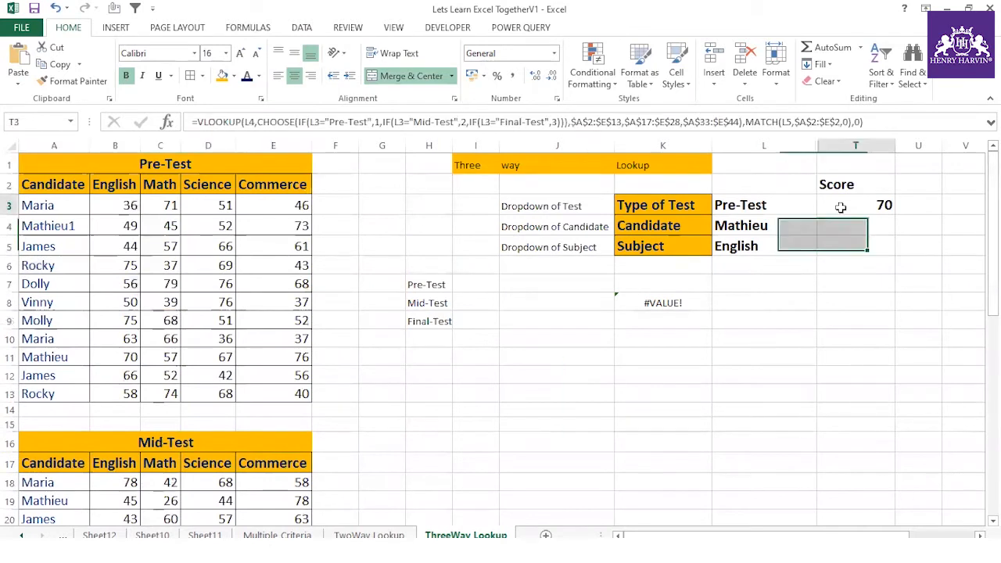
drag(866, 123, 188, 129)
key(ctrl+c)
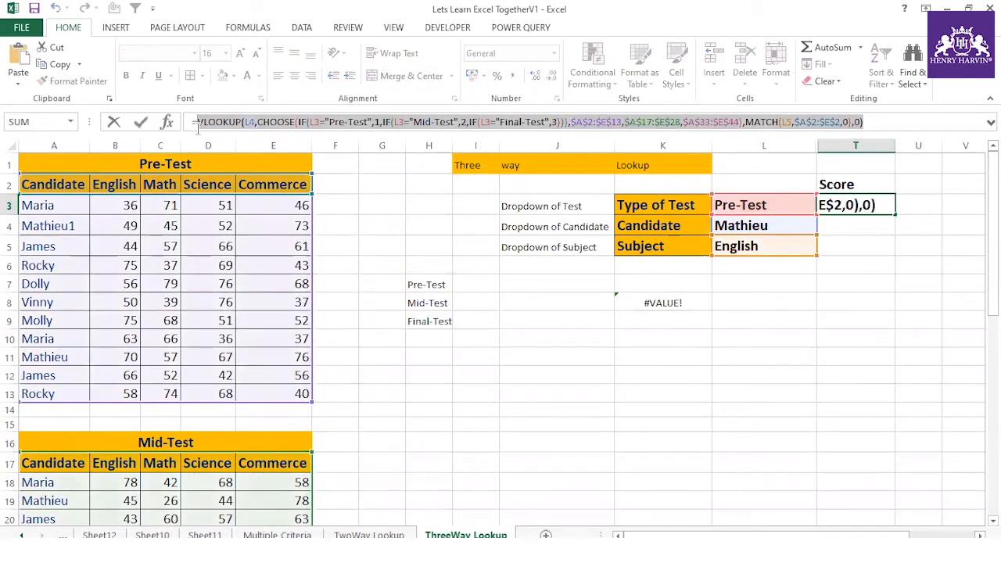
key(Escape)
click(351, 408)
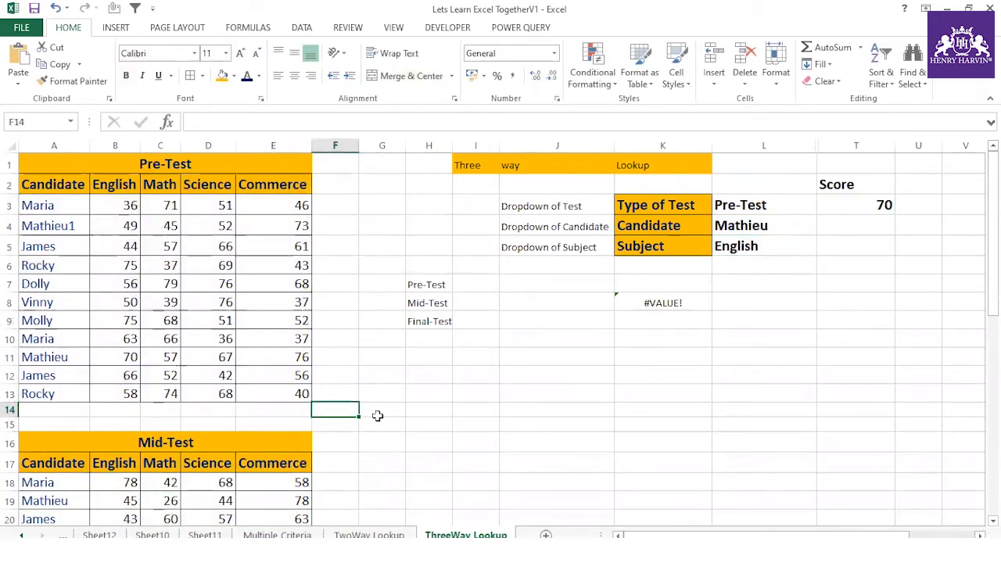
key(ctrl+v)
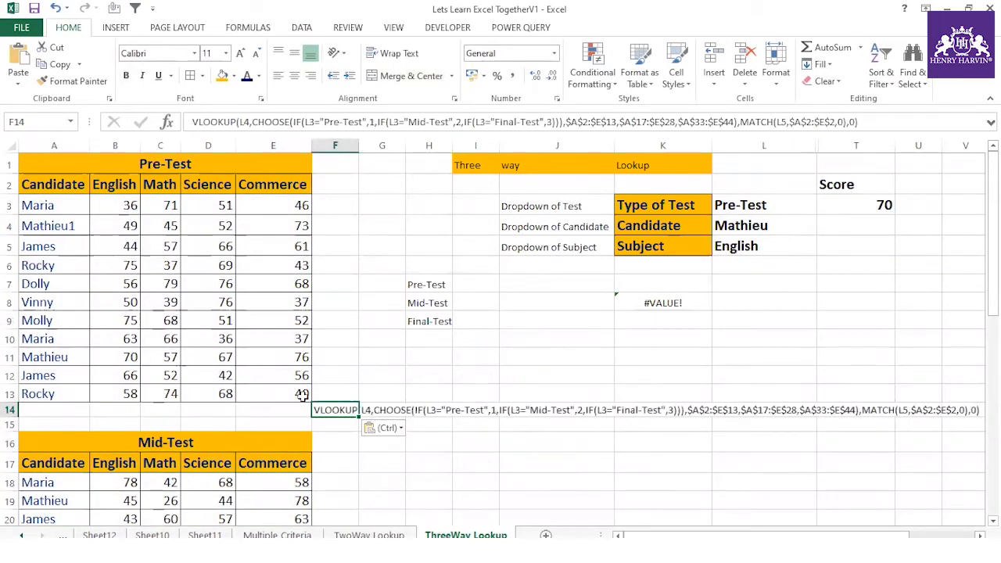
- Enlarge the formula text in F14 to 14 points and move it to E14
click(243, 59)
click(242, 59)
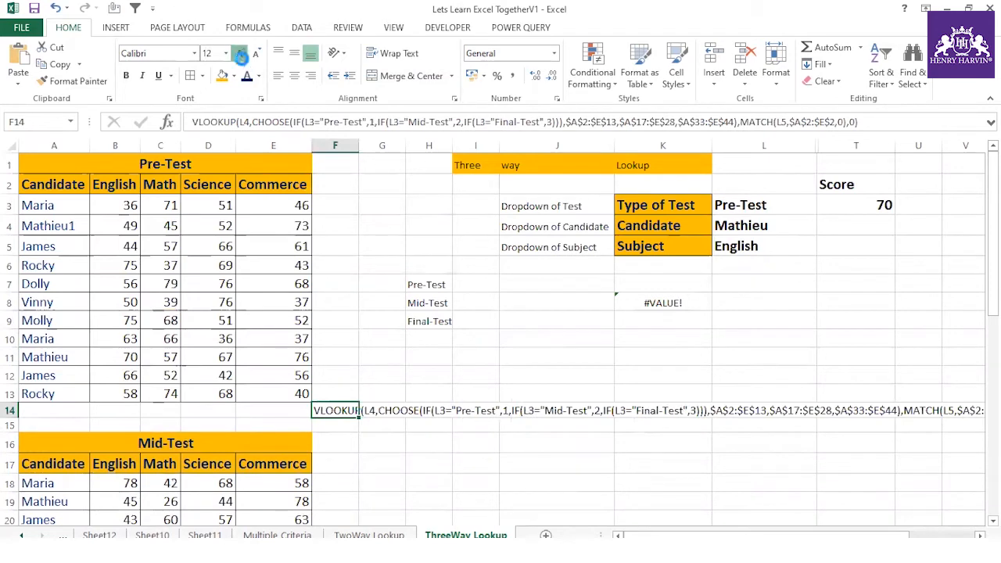
click(264, 413)
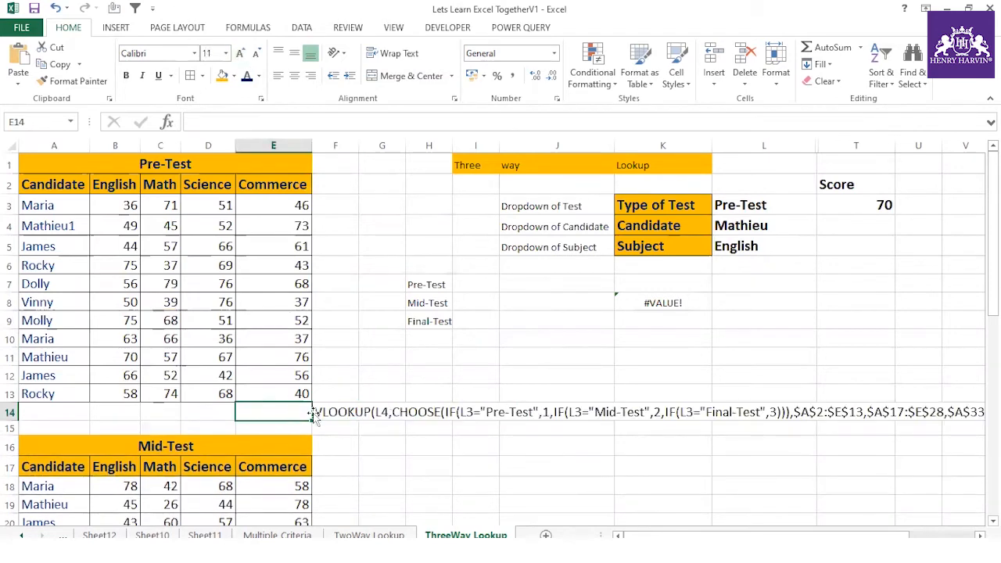
click(320, 413)
key(ctrl+c)
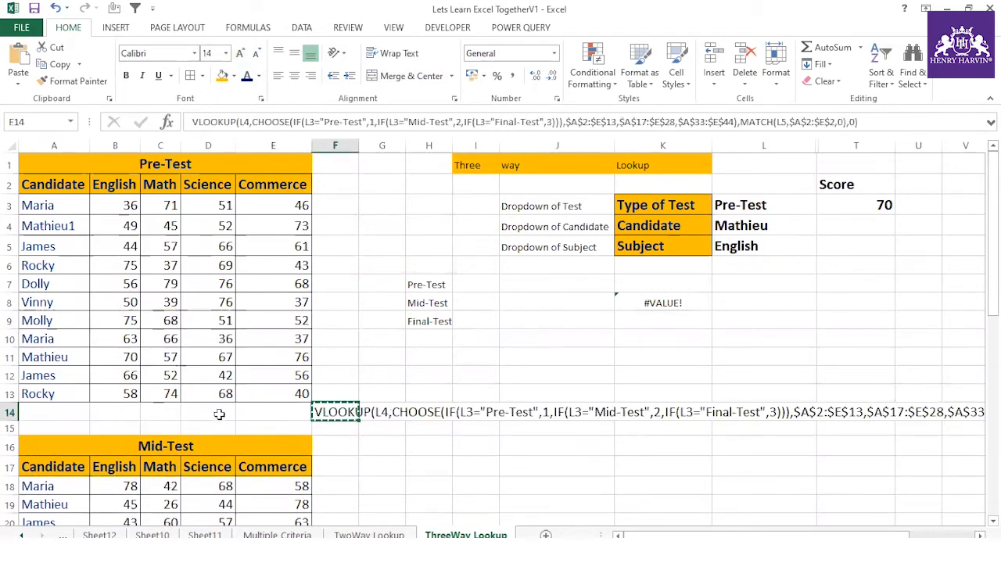
click(337, 359)
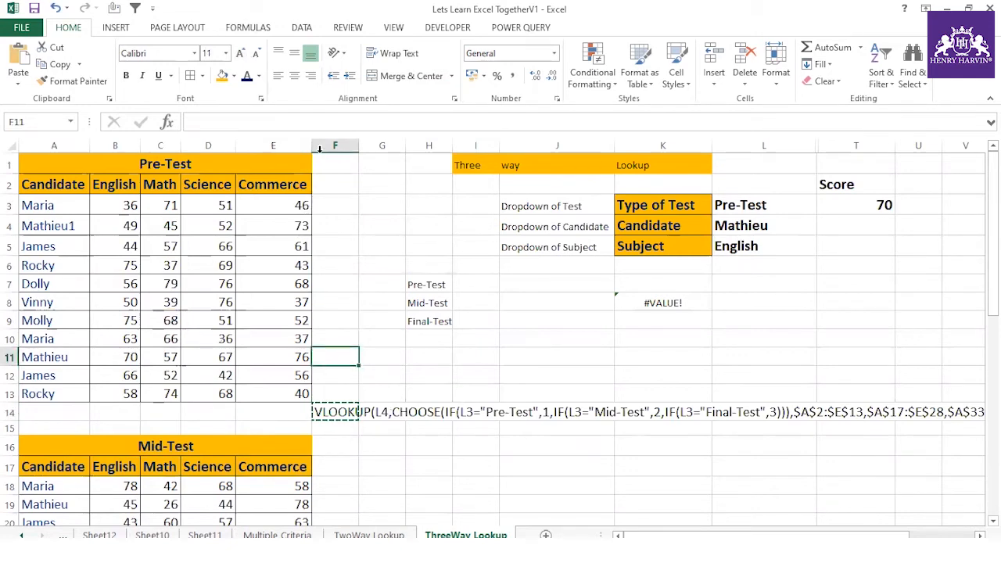
click(256, 415)
key(ctrl+v)
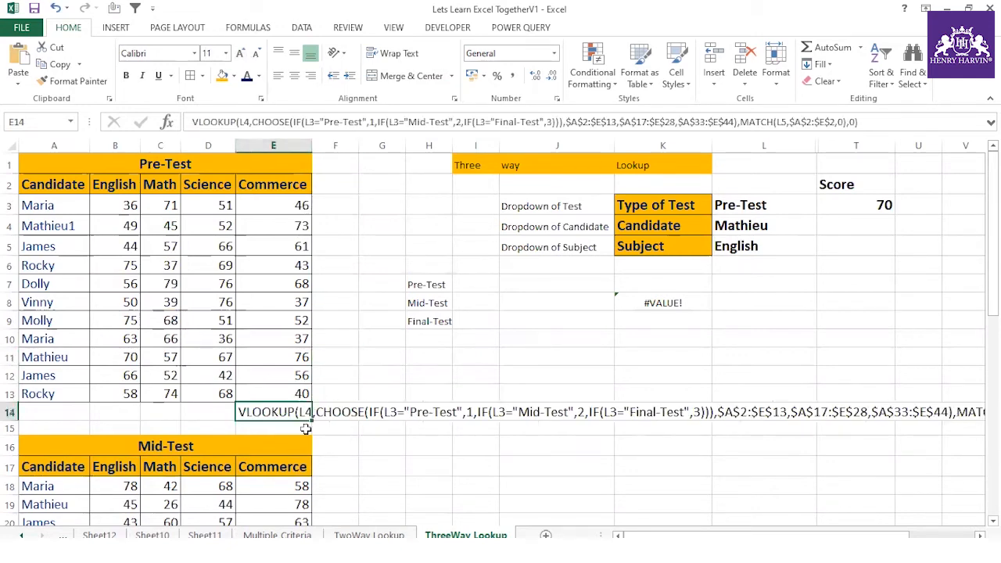
- Enlarge the formula text in E14 to 18 points and check how far it extends across the sheet
click(358, 435)
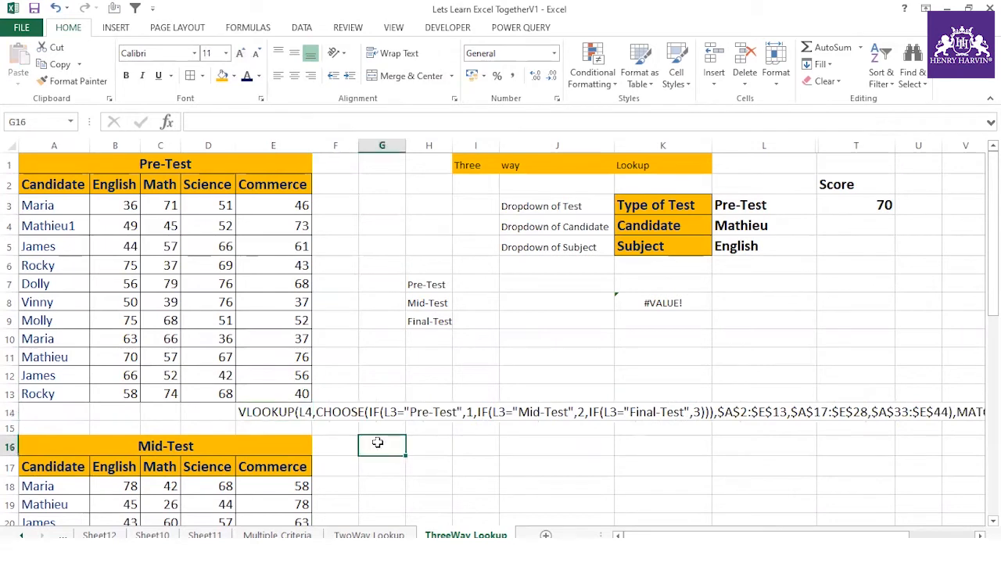
click(282, 410)
click(245, 53)
click(245, 53)
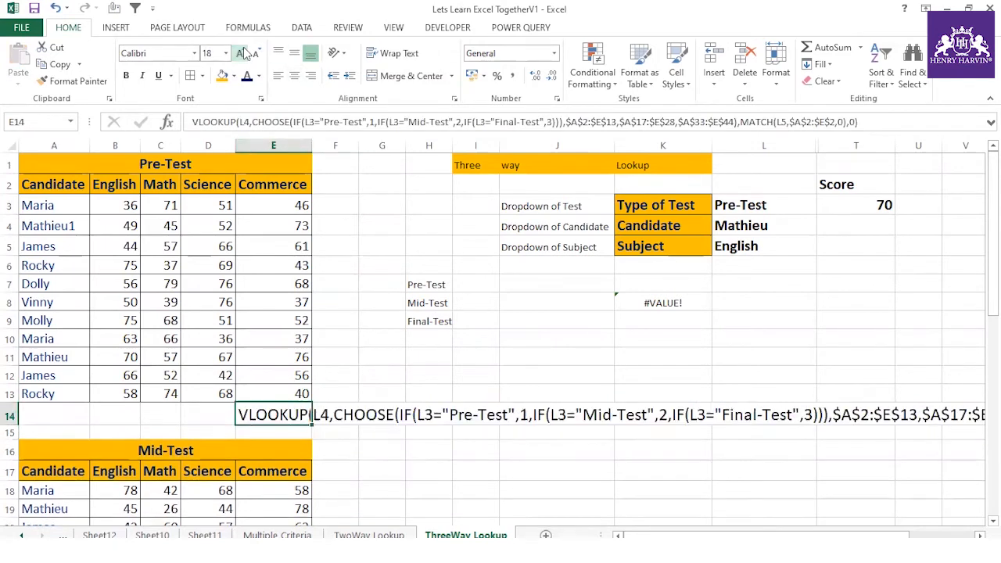
click(978, 535)
click(978, 535)
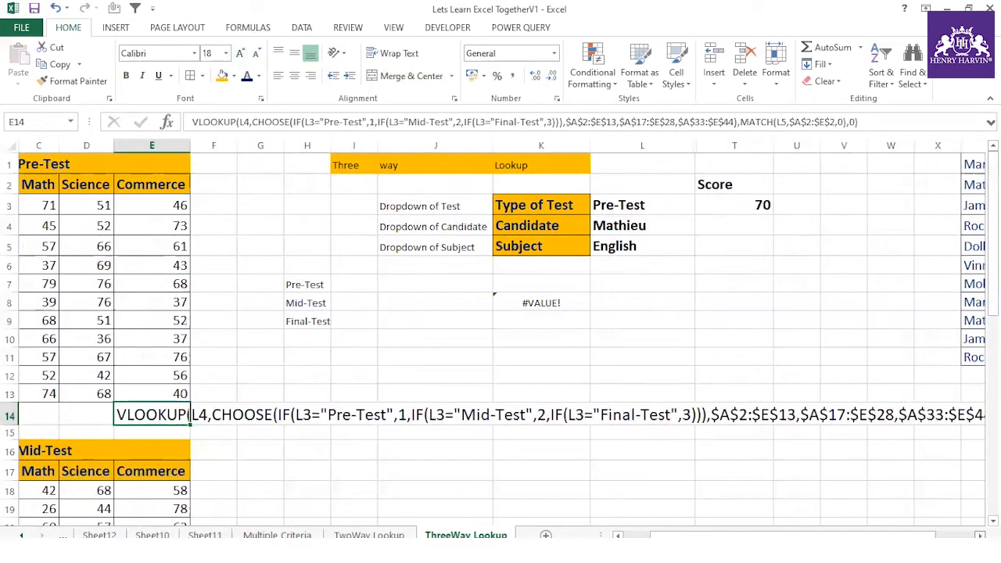
click(978, 535)
click(979, 535)
click(979, 535)
click(978, 535)
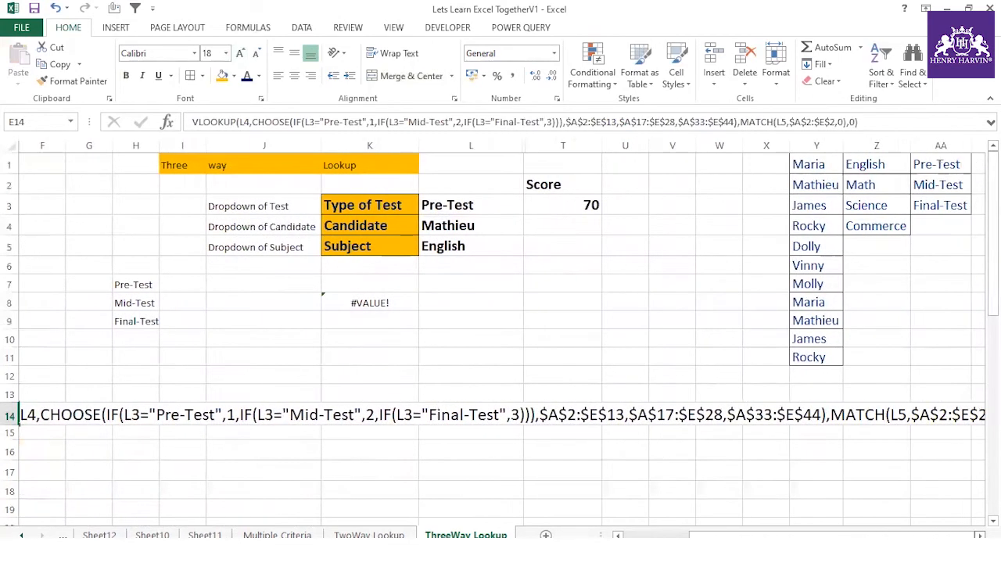
drag(751, 535, 714, 535)
- Format the formula text in E14 as bold at 12 points so it fits across the sheet
click(256, 56)
click(255, 56)
click(256, 57)
click(256, 57)
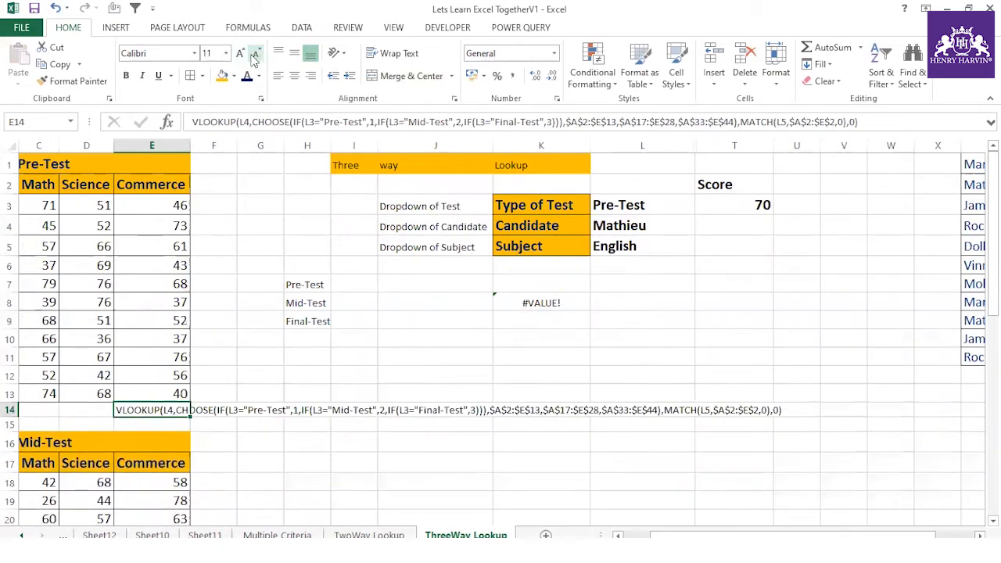
click(241, 59)
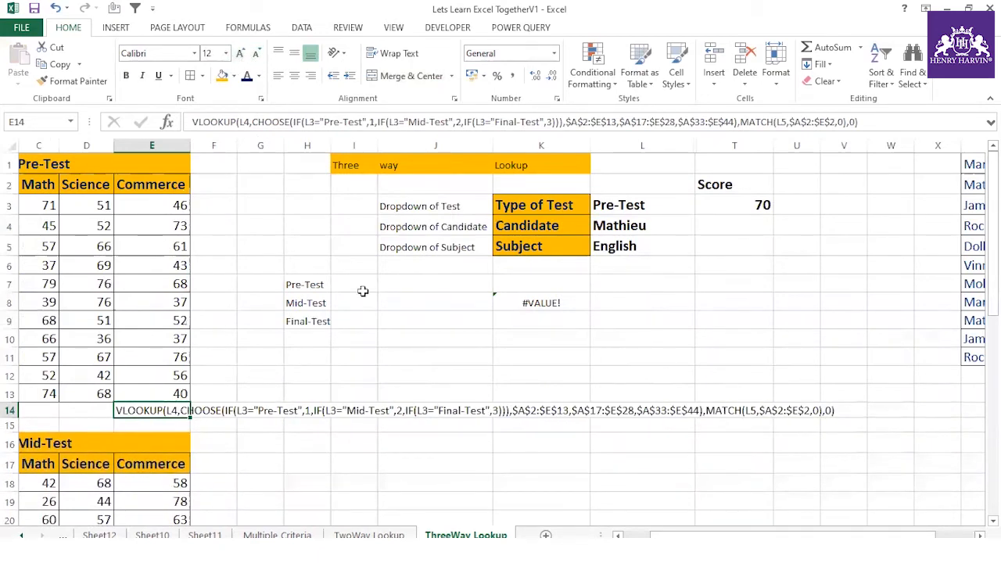
key(ctrl+b)
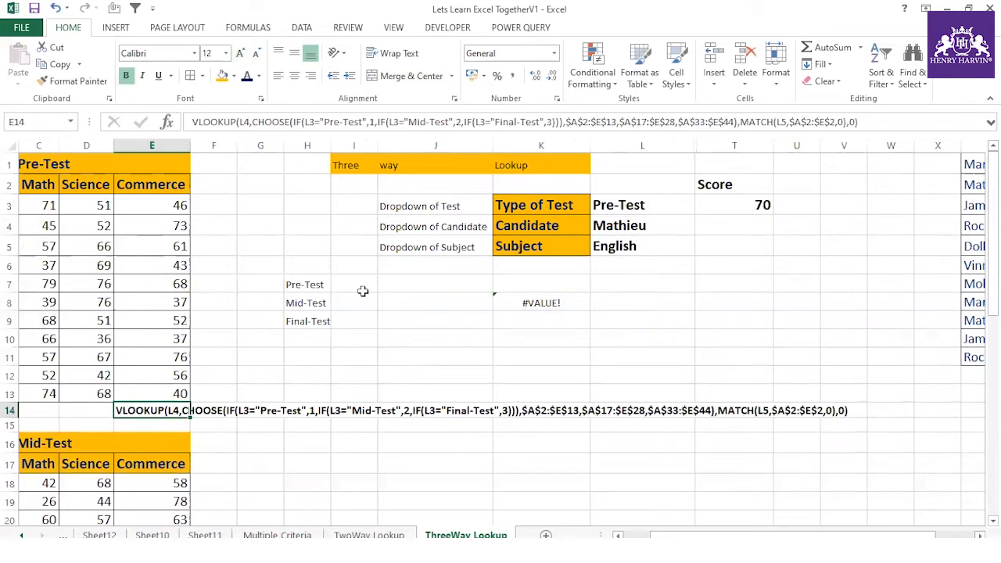
click(240, 53)
click(258, 54)
click(336, 341)
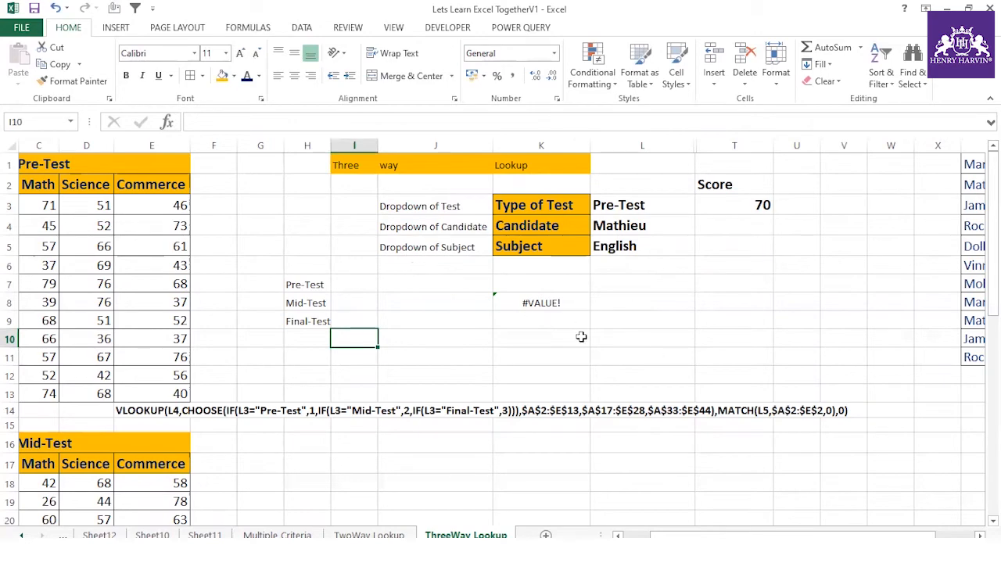
- Switch to the Index sheet with the Vlookup Series topic list
click(21, 536)
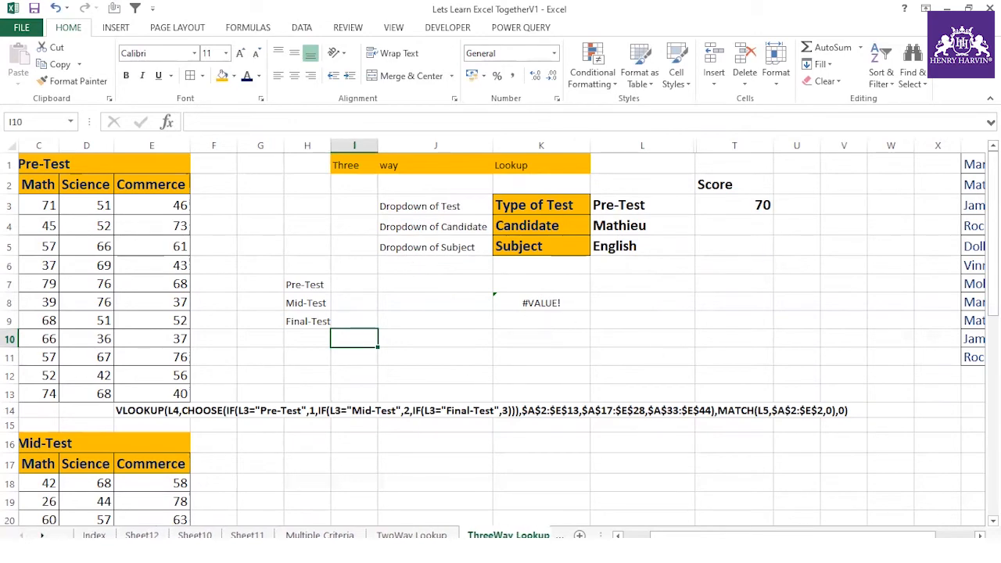
click(93, 535)
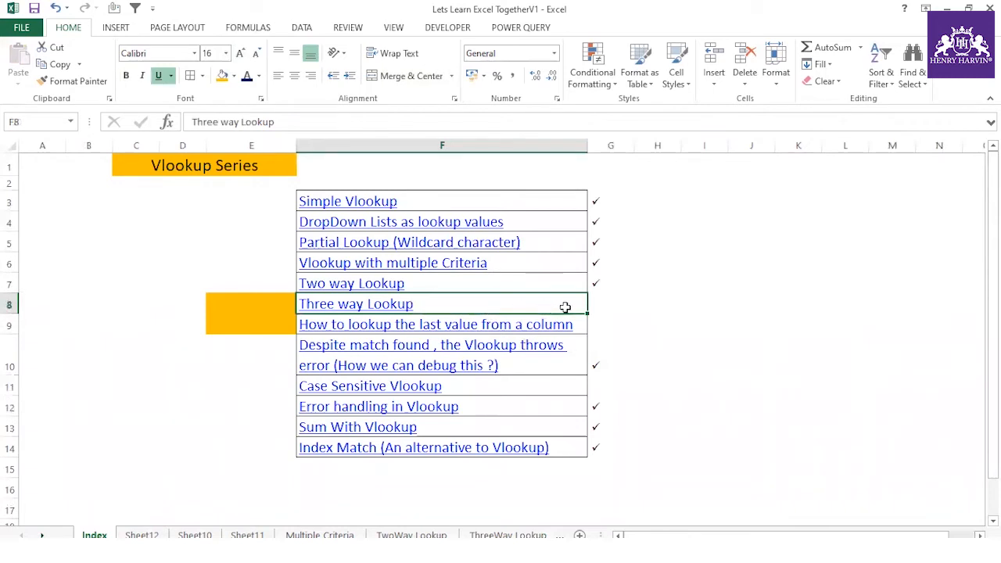
- Mark the Three way Lookup topic as done with a Wingdings tick in G8
click(597, 304)
text(ü)
click(602, 329)
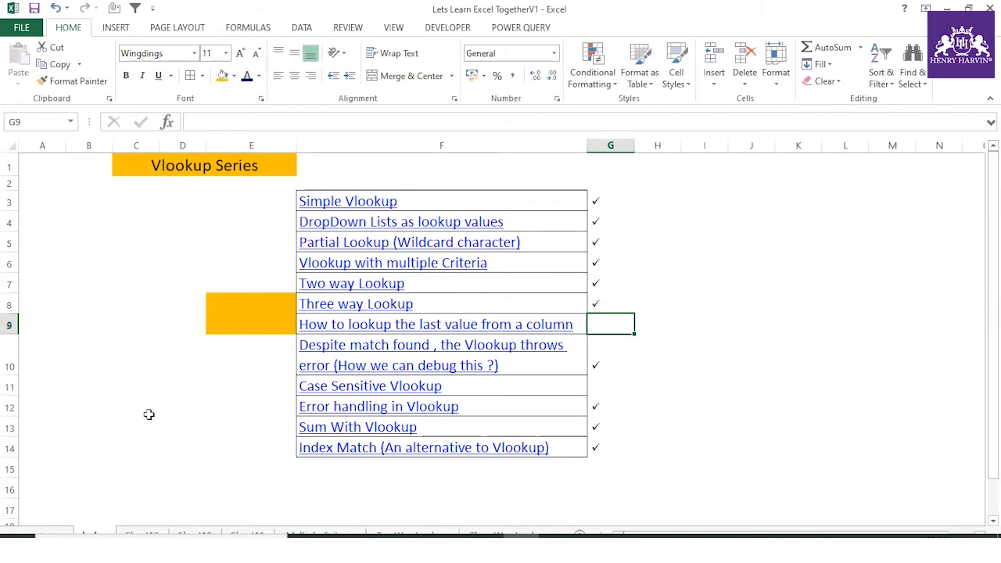
- On the TwoWay Lookup sheet, copy the Candidate and English columns A2:B13 to B20 and fit column B to its contents
click(429, 535)
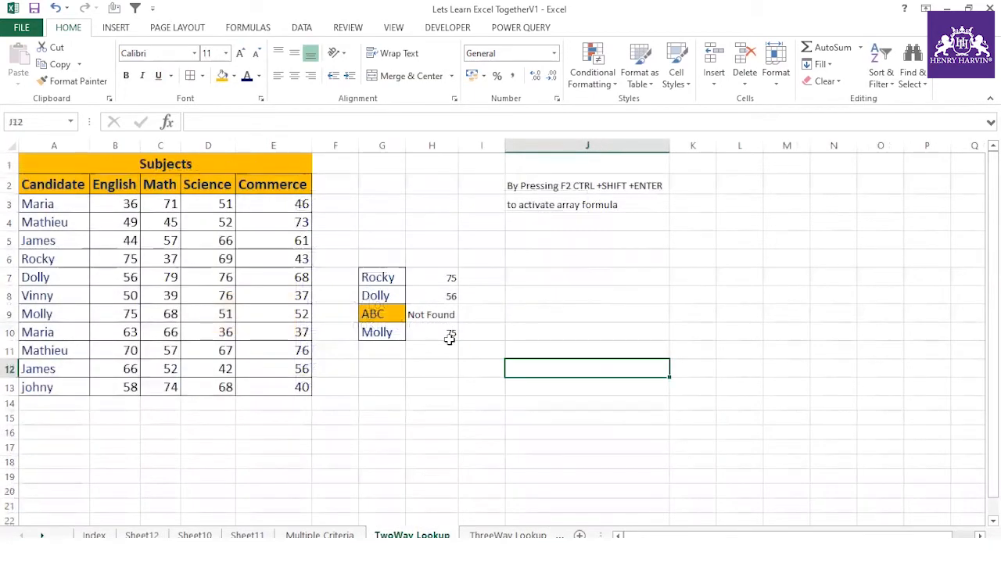
drag(54, 203, 103, 387)
key(ctrl+q)
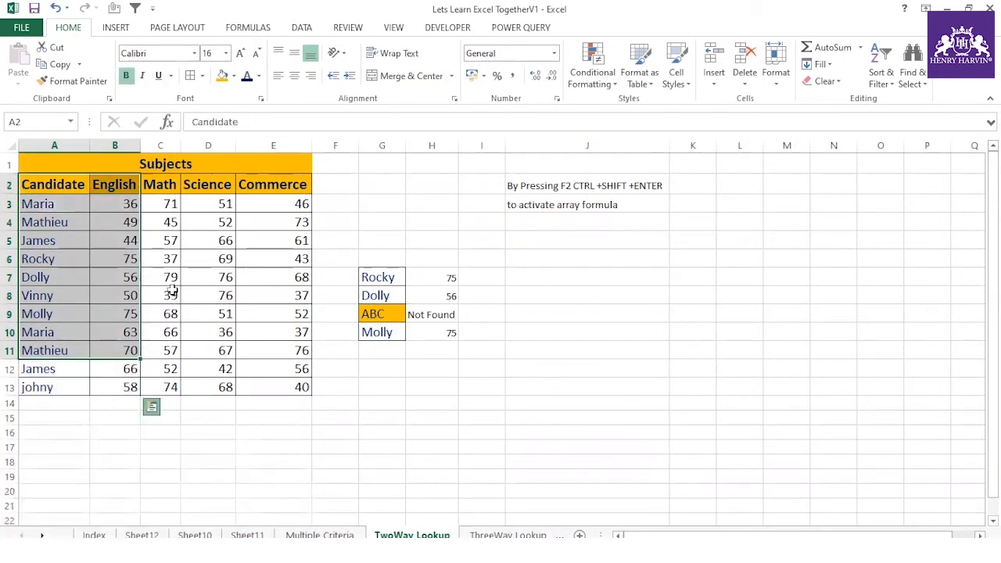
click(168, 275)
drag(67, 185, 130, 388)
key(ctrl+c)
scroll(179, 303, down, 3)
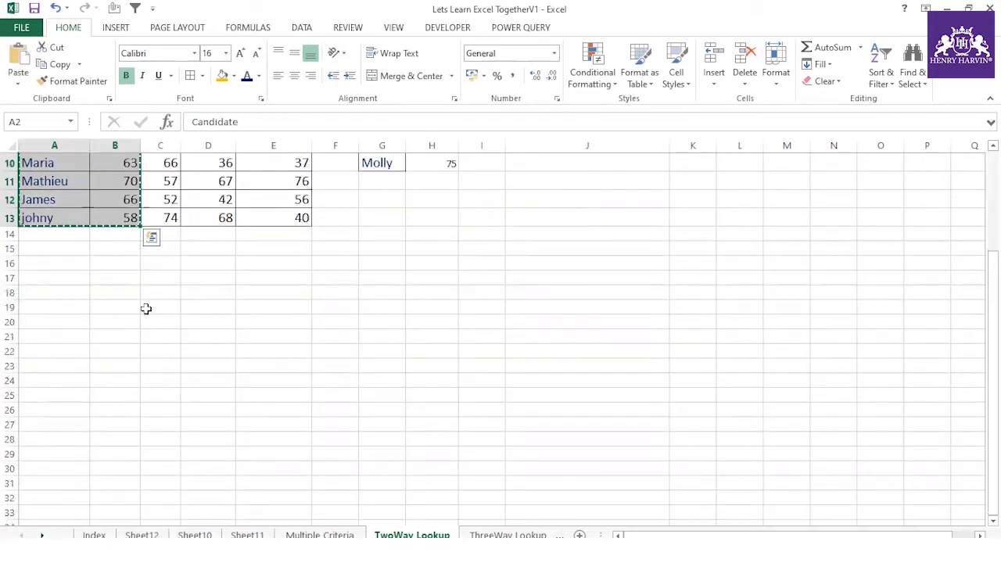
click(119, 322)
key(ctrl+v)
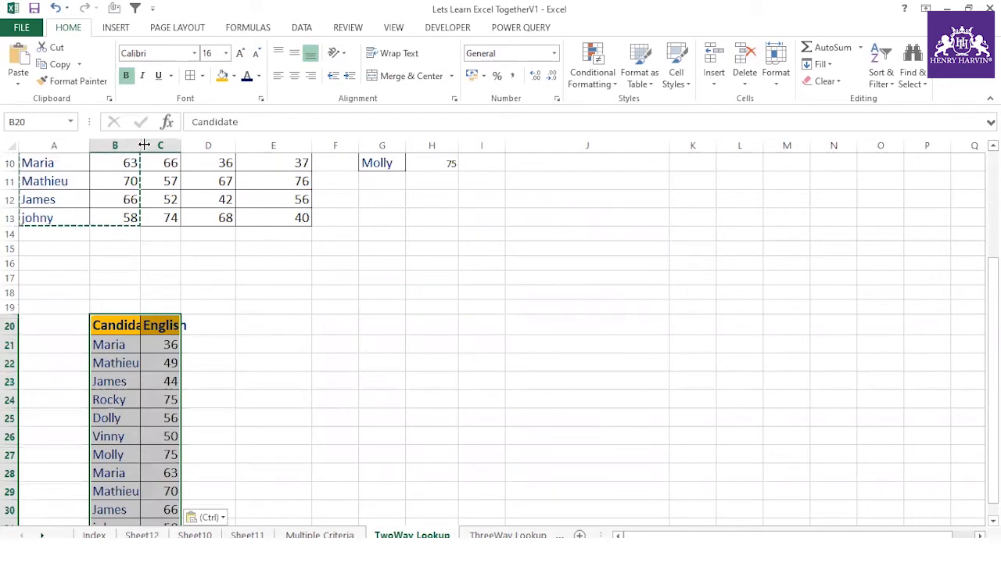
double_click(148, 145)
scroll(302, 304, down, 3)
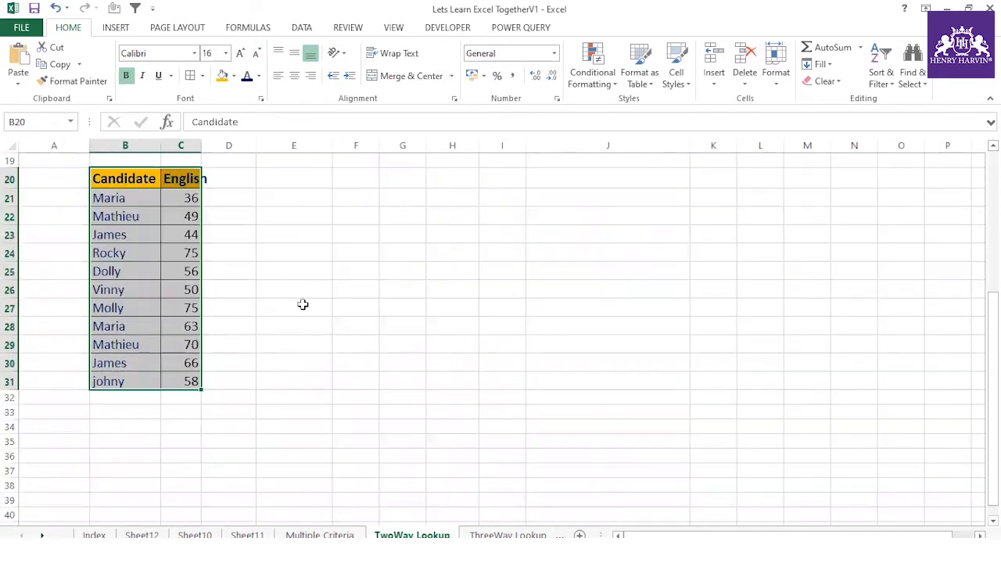
- Copy the candidate name from B22 to F23, fitting column F to it, and copy the English header to G23
click(127, 199)
click(125, 213)
key(ctrl+c)
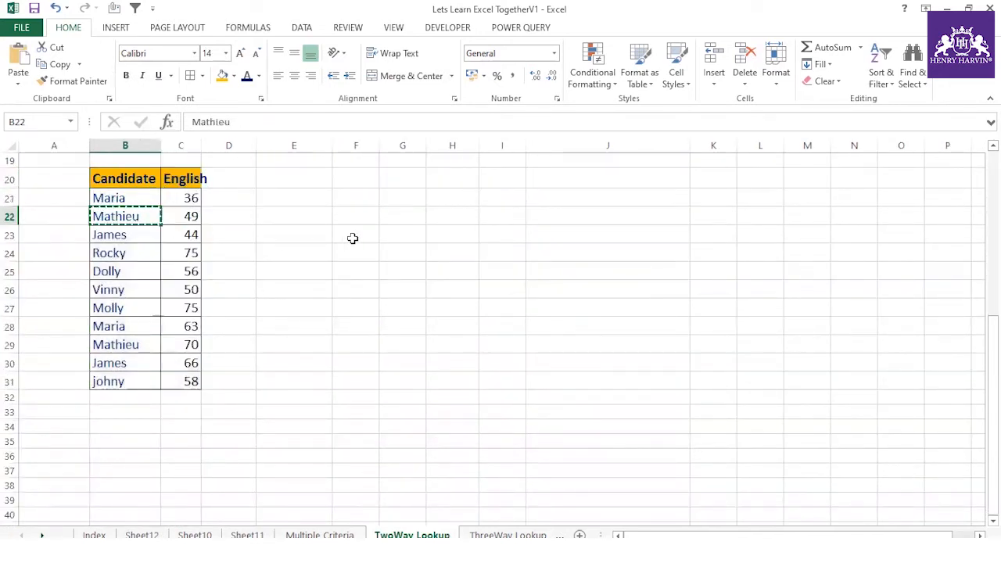
click(353, 239)
key(ctrl+v)
double_click(380, 145)
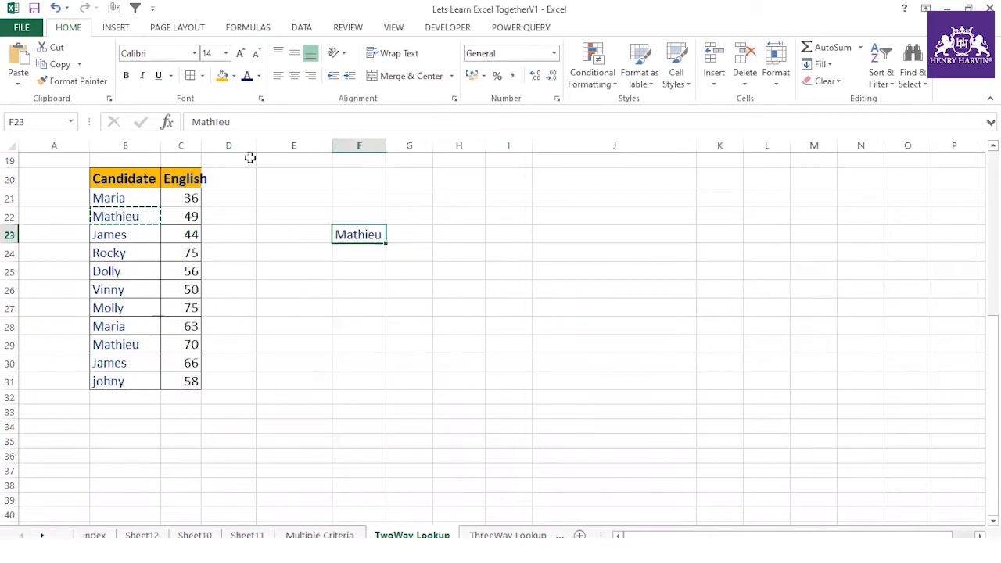
click(189, 179)
key(ctrl+c)
click(413, 234)
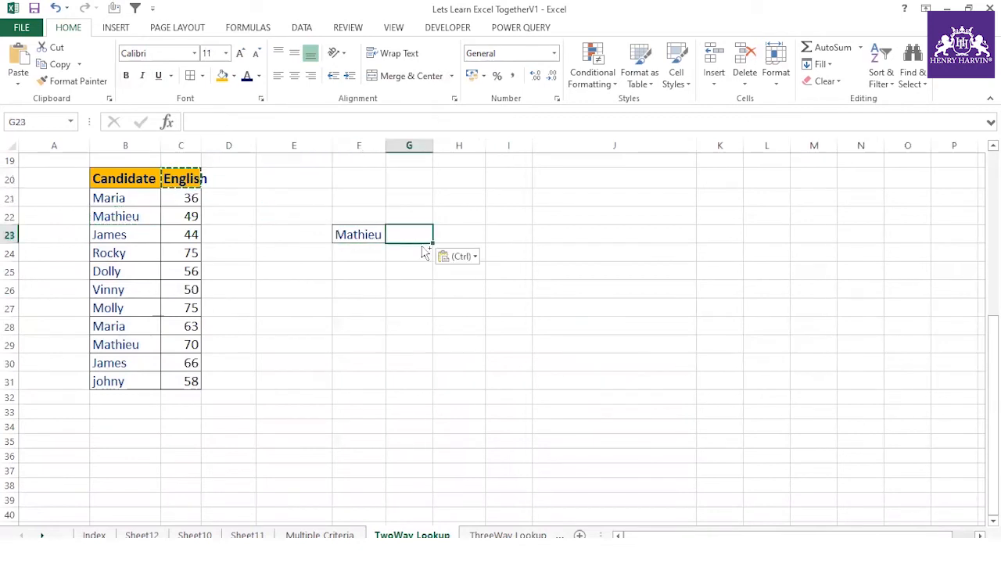
key(ctrl+v)
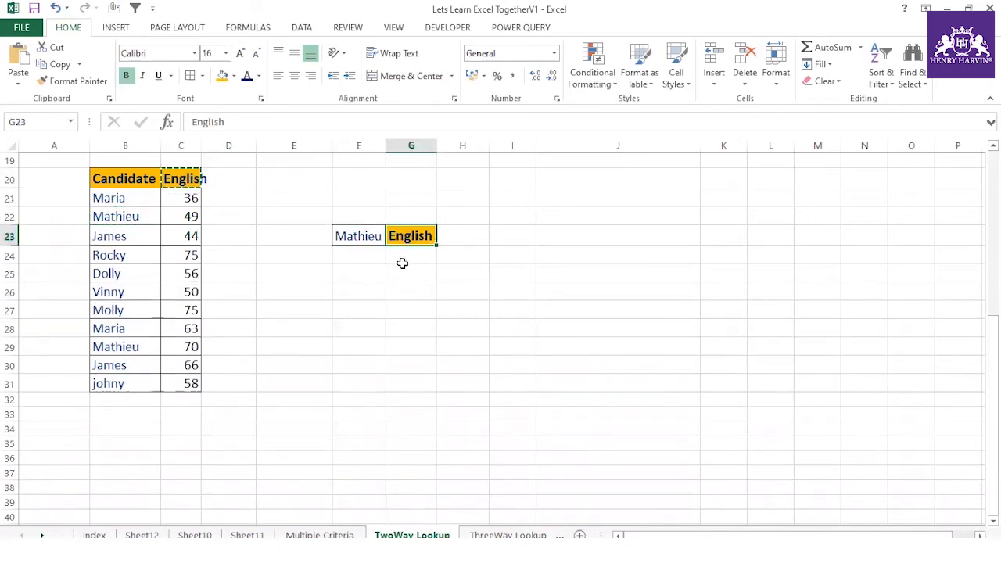
- Label cell F24 as "Last Score"
click(366, 259)
text(Ls)
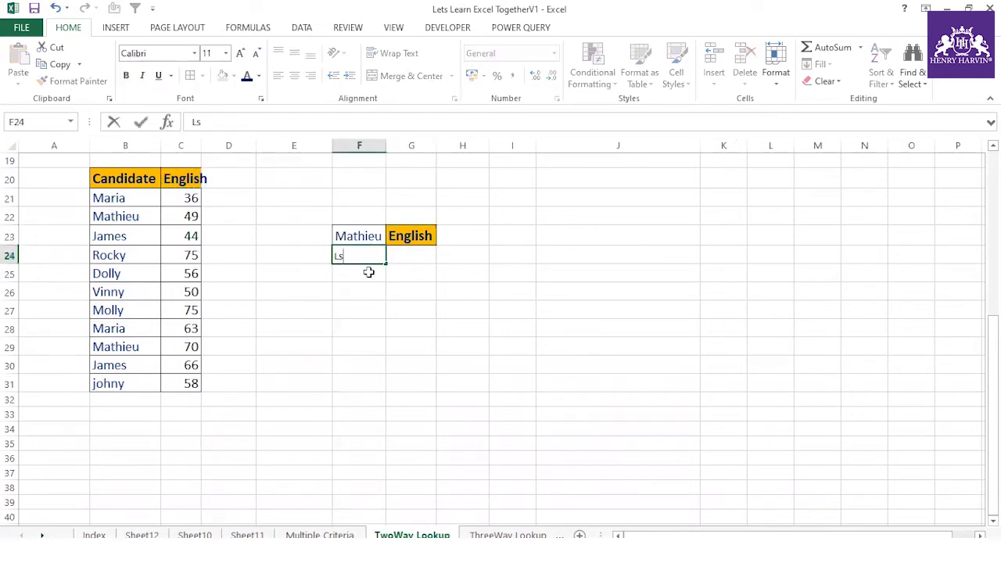
text(st SC)
key(BackSpace)
key(BackSpace)
key(BackSpace)
click(409, 258)
text(=)
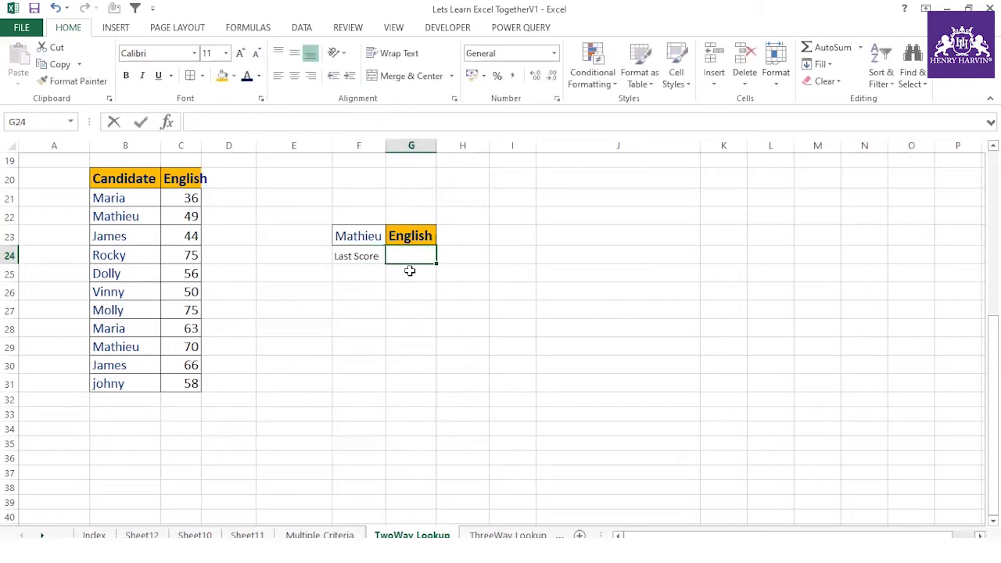
text(look)
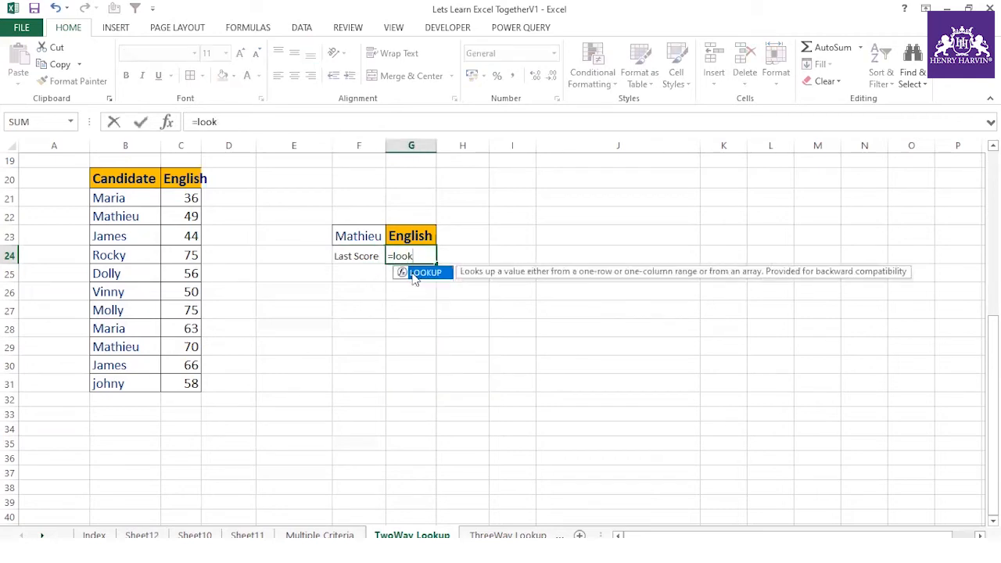
double_click(414, 279)
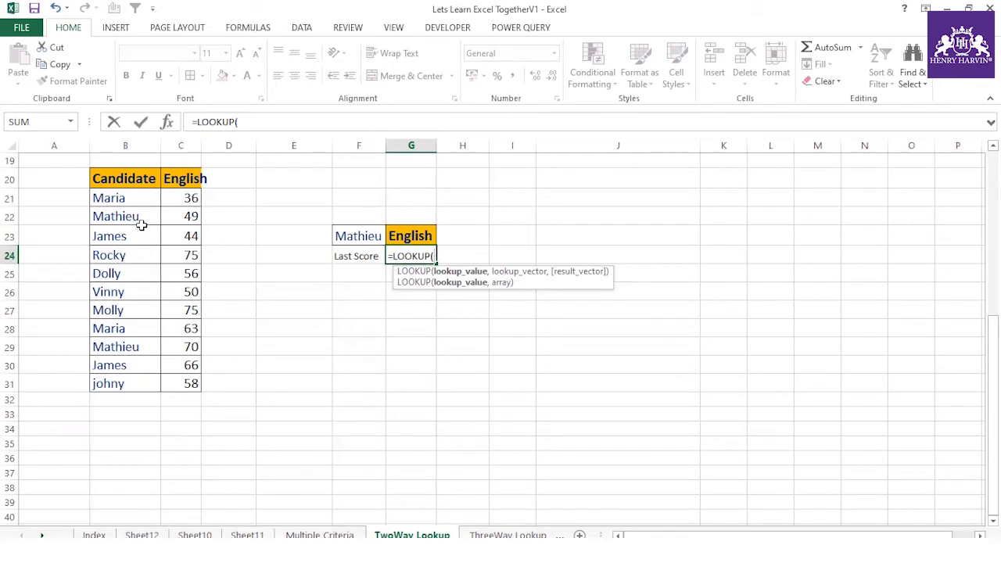
click(182, 216)
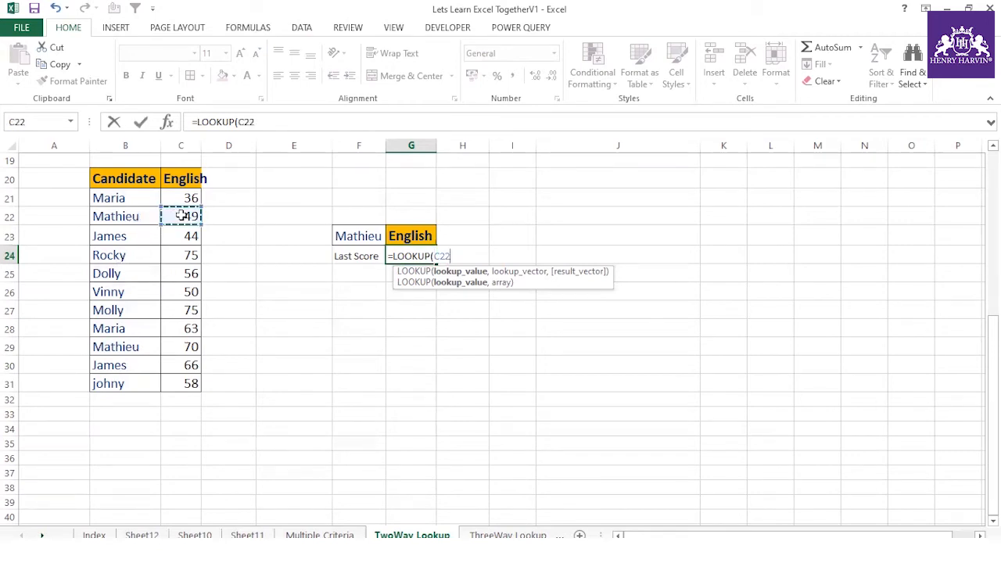
key(Escape)
- Compare the repeated candidate's English scores in rows 22 and 29, and fit column C to its contents
click(143, 216)
click(170, 212)
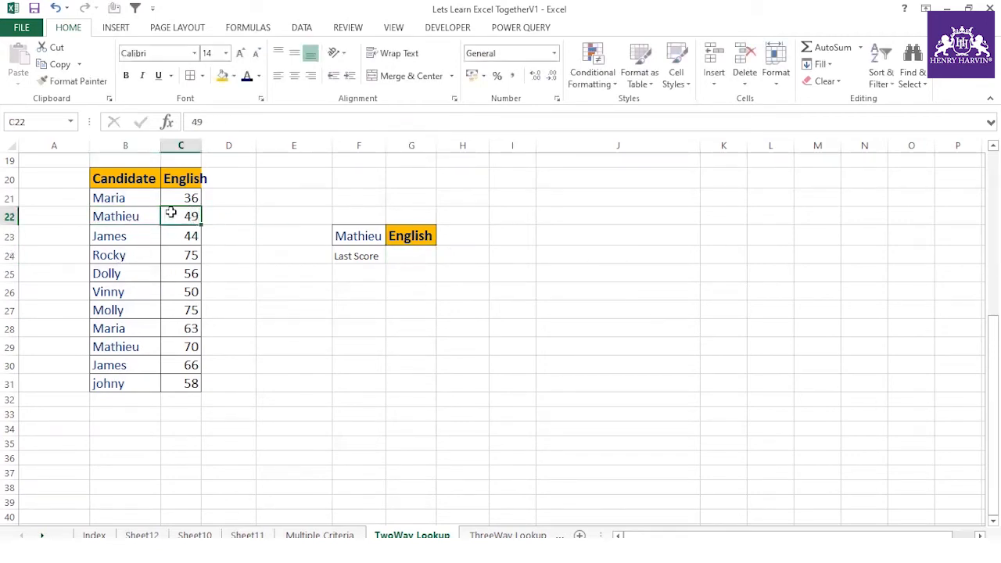
click(145, 348)
click(193, 346)
click(143, 349)
click(185, 343)
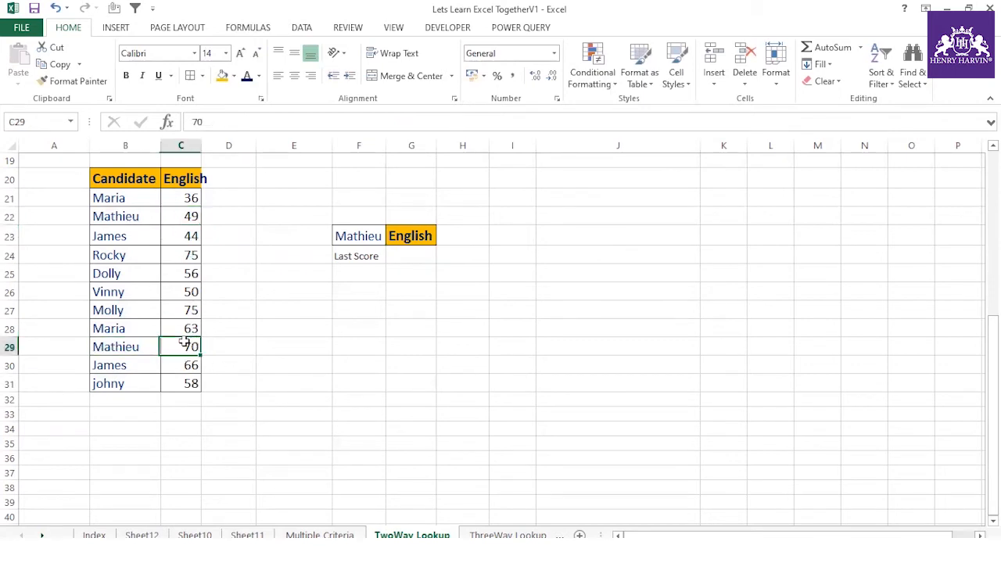
double_click(201, 146)
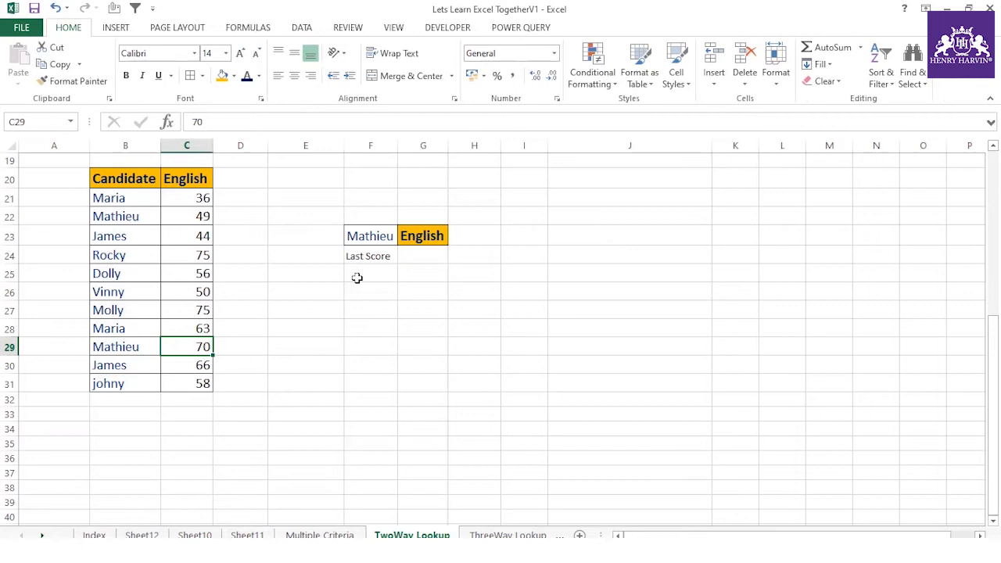
- Enter a SEARCH formula in G26 that looks for F23 within the absolute candidate range $B$21:$B$31
click(408, 256)
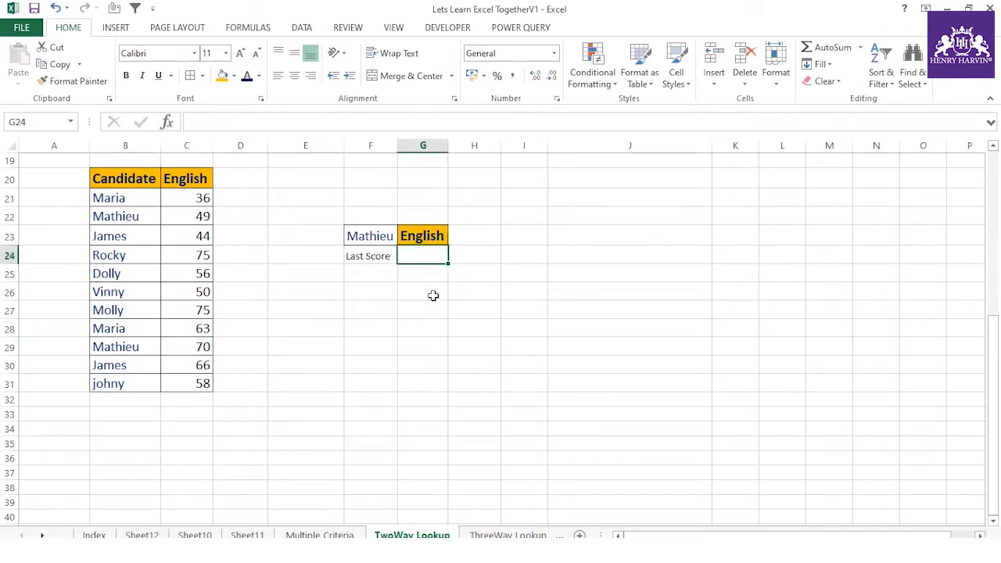
click(433, 295)
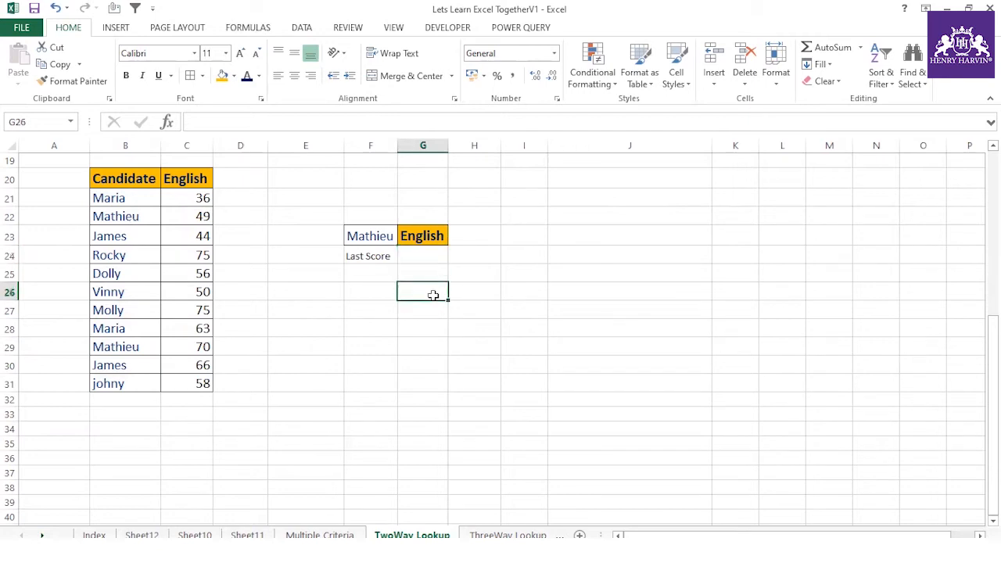
text(=search)
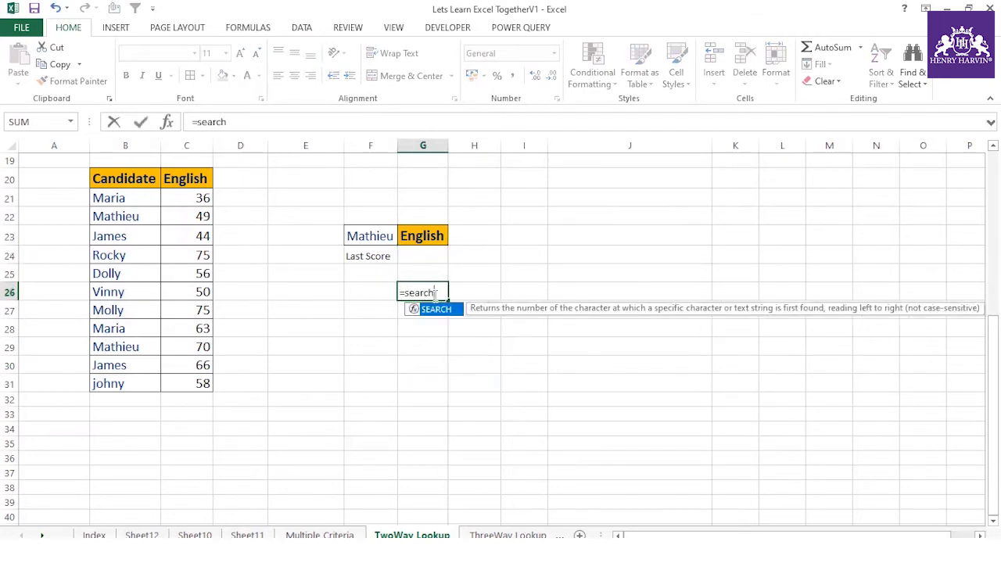
text(()
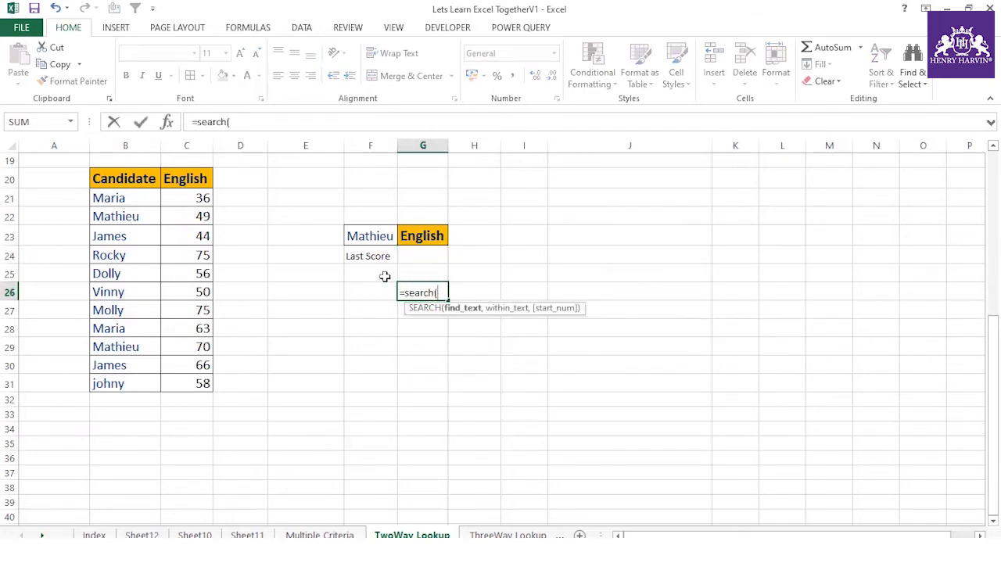
click(374, 236)
text(,)
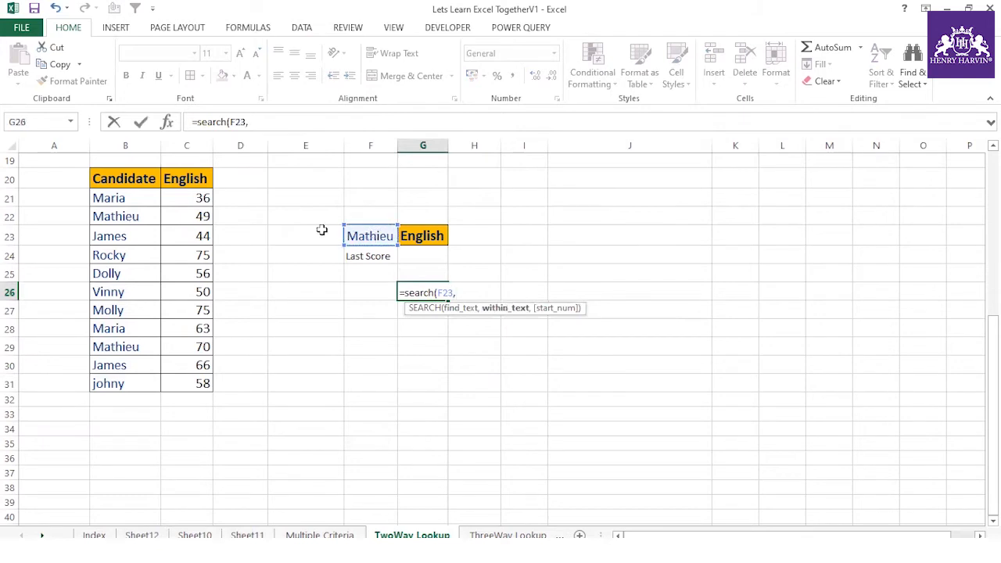
drag(129, 199, 122, 388)
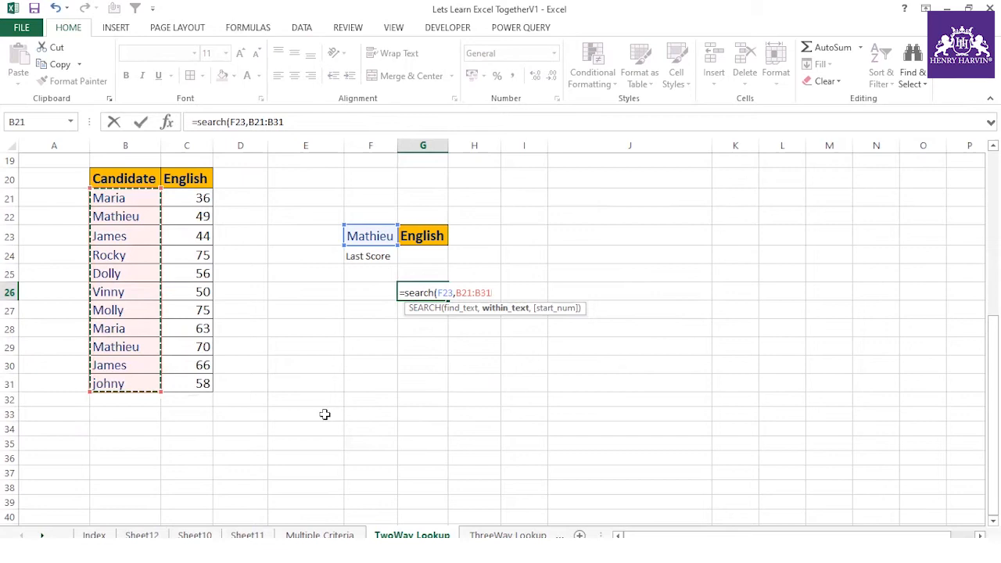
key(F4)
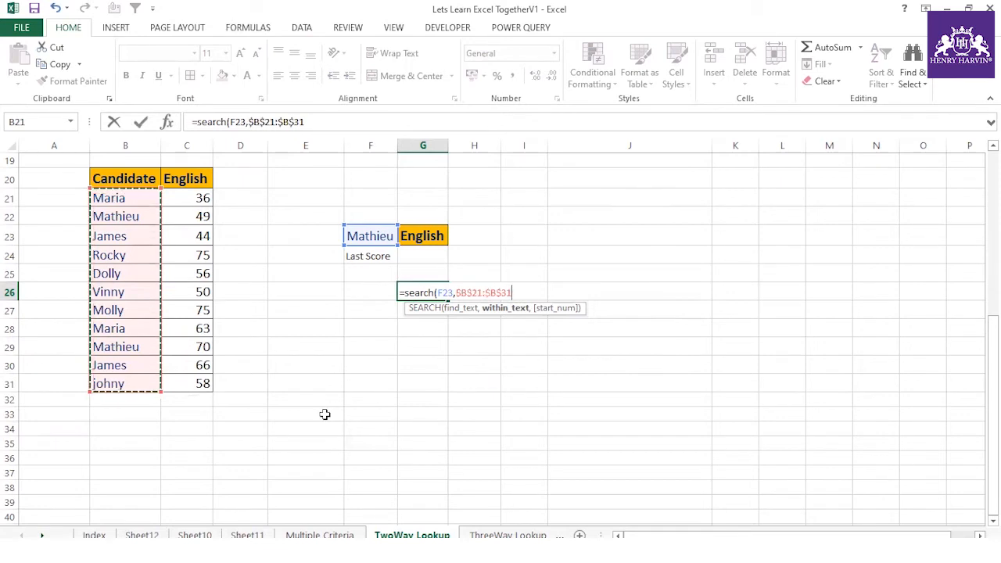
key(Return)
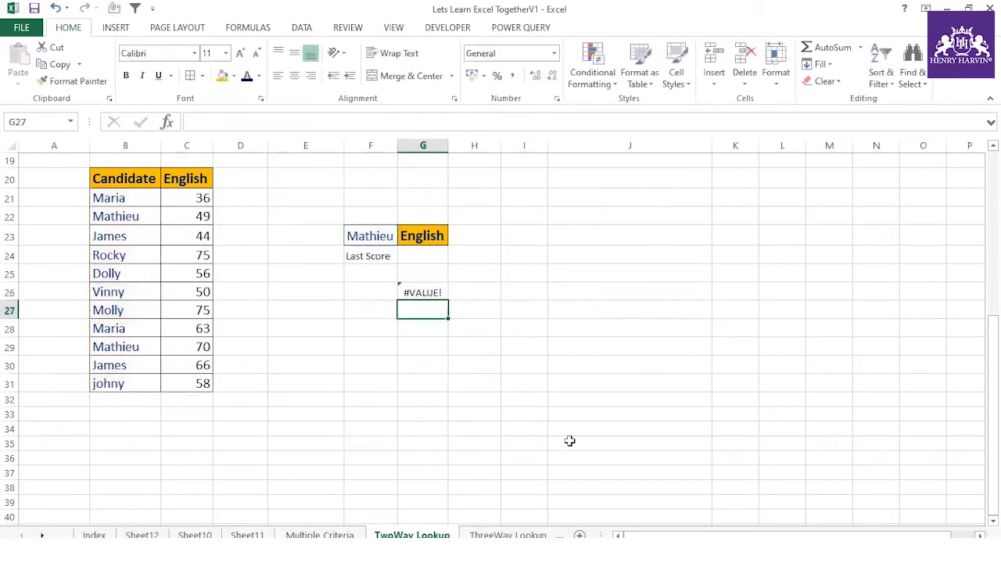
- Evaluate the SEARCH part of G26 in place to examine its array of matches, and discard the evaluation
click(436, 290)
drag(197, 122, 313, 122)
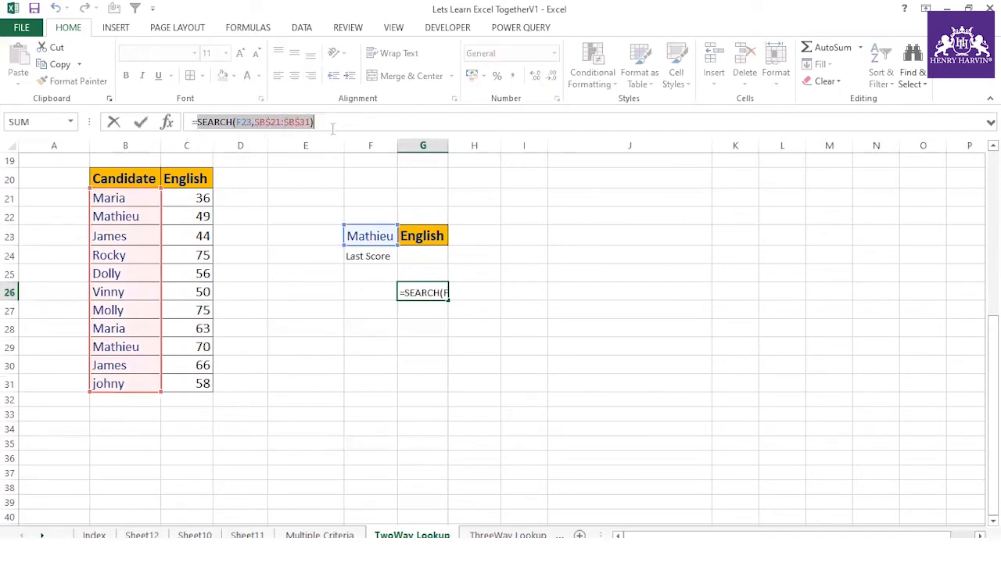
key(F9)
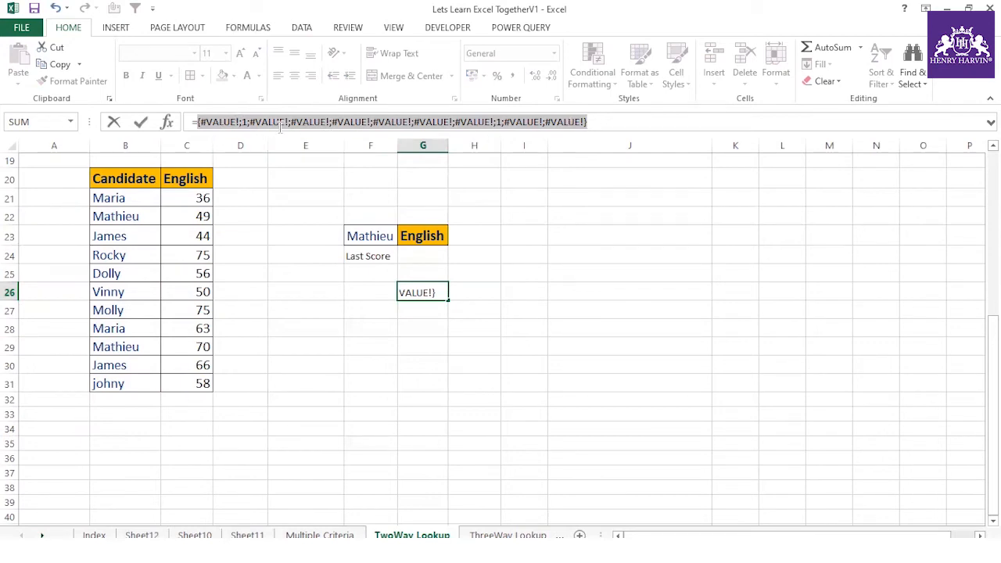
click(244, 122)
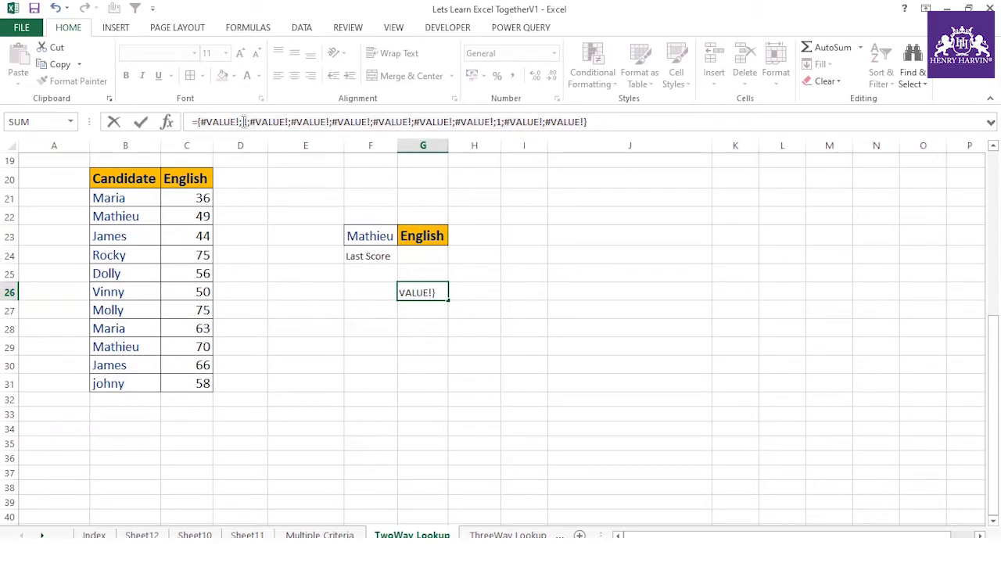
click(499, 122)
key(Escape)
click(426, 335)
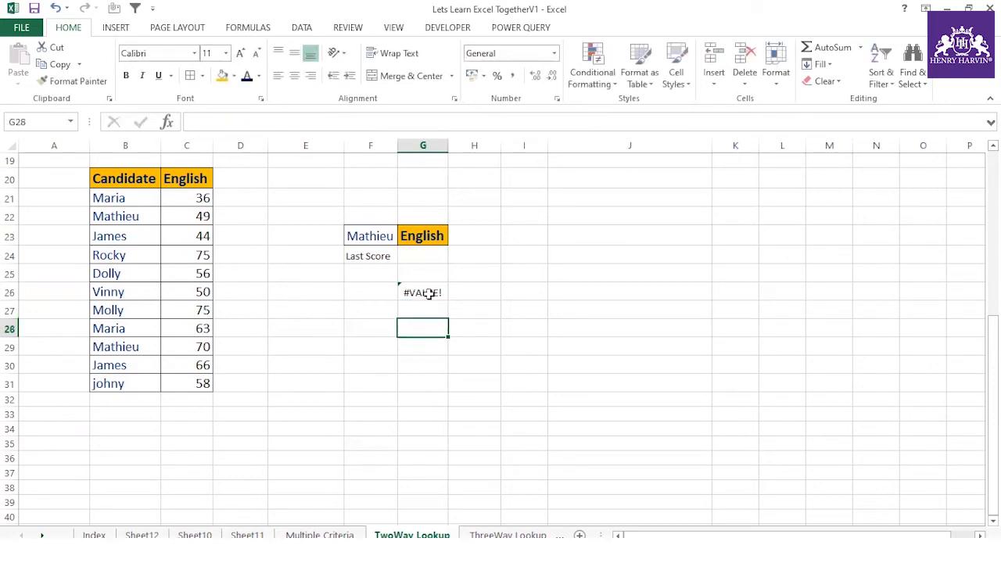
- Wrap the SEARCH in G26 in a LOOKUP function with 2^15 as the lookup value and the SEARCH as lookup vector
click(428, 293)
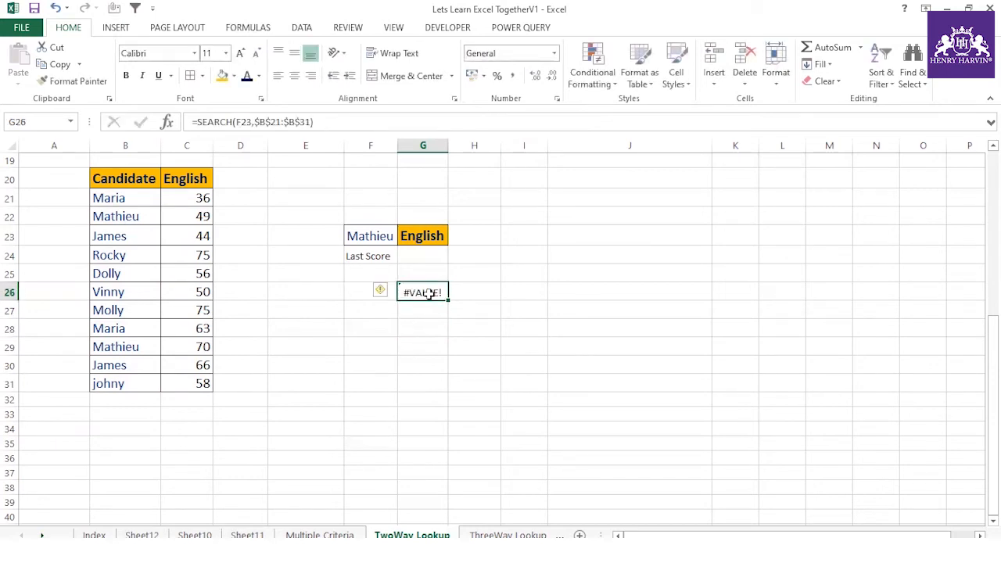
click(198, 125)
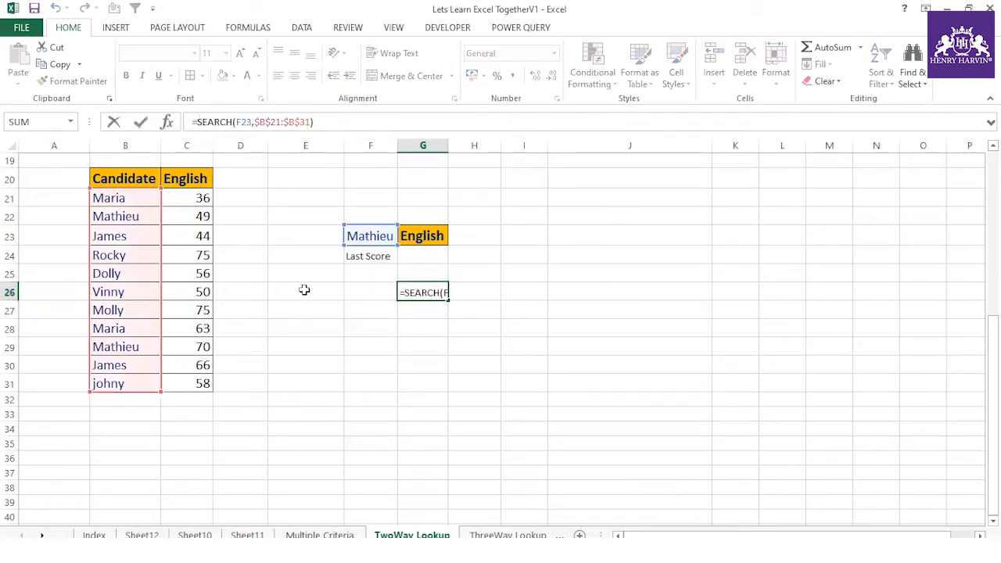
text(look)
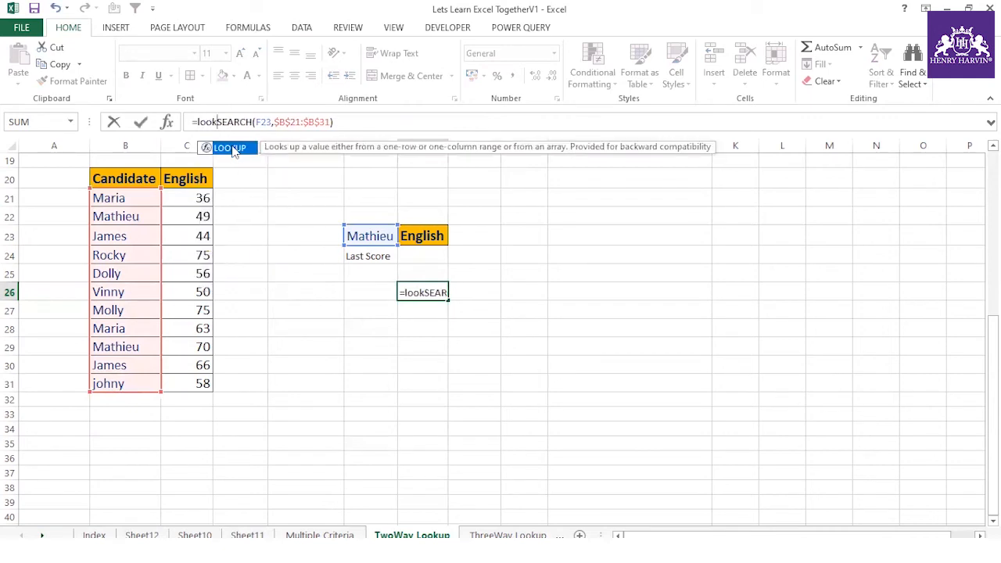
key(Tab)
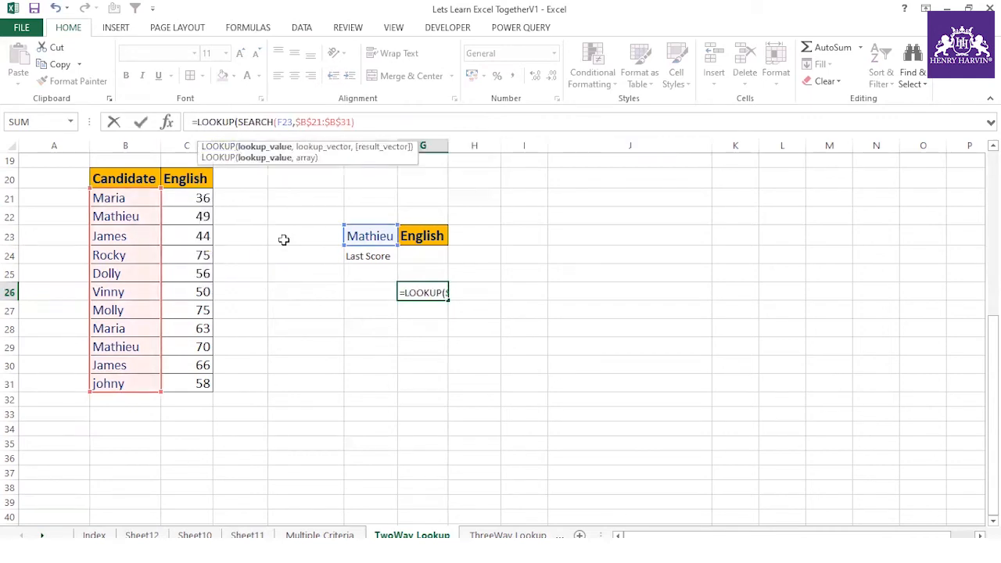
text(2,)
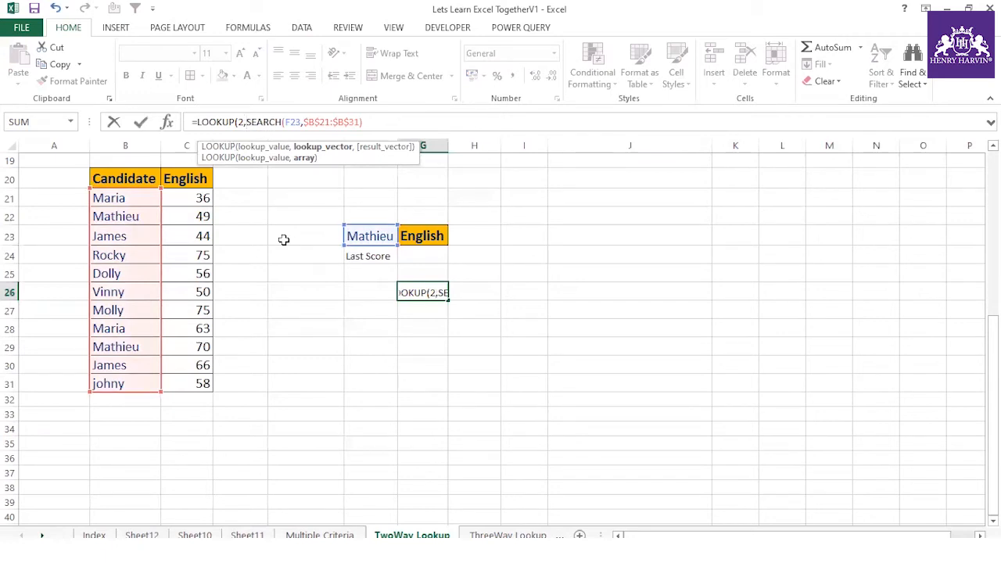
key(BackSpace)
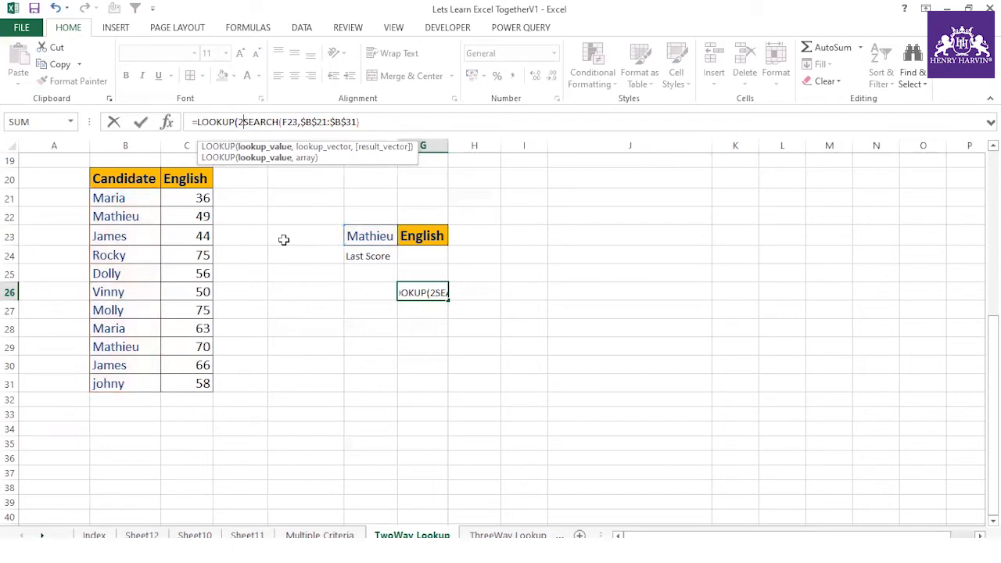
text(^)
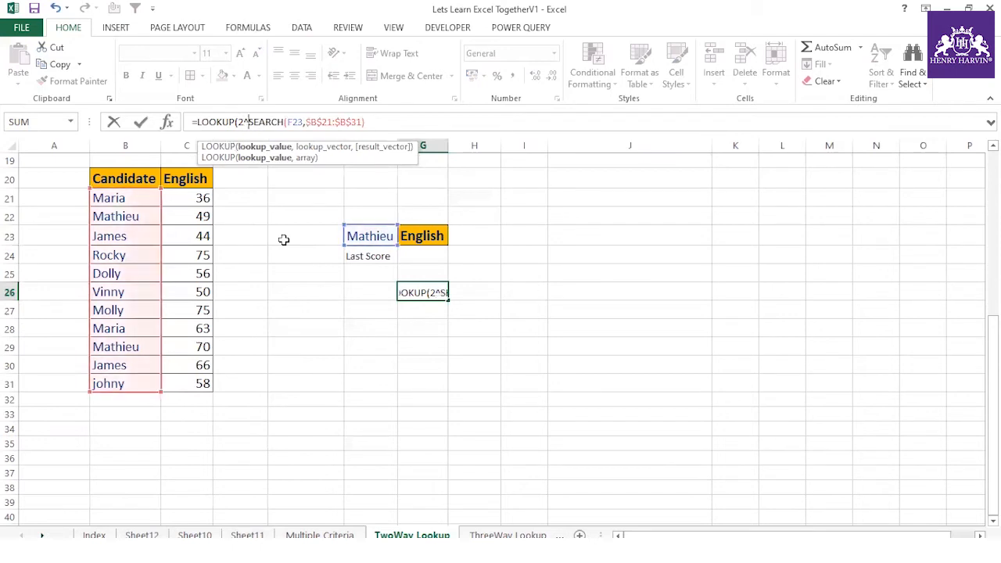
text(15,)
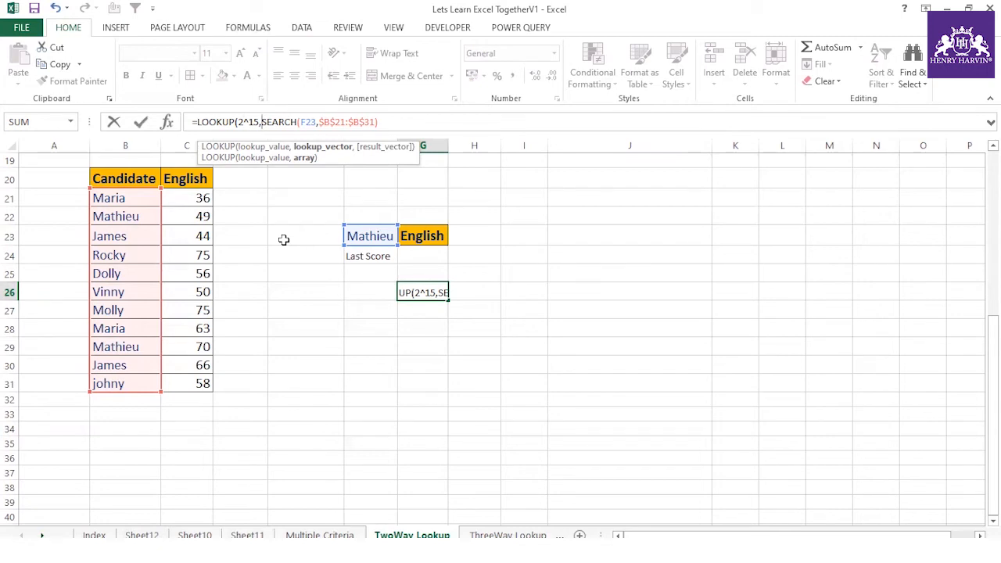
text(2/)
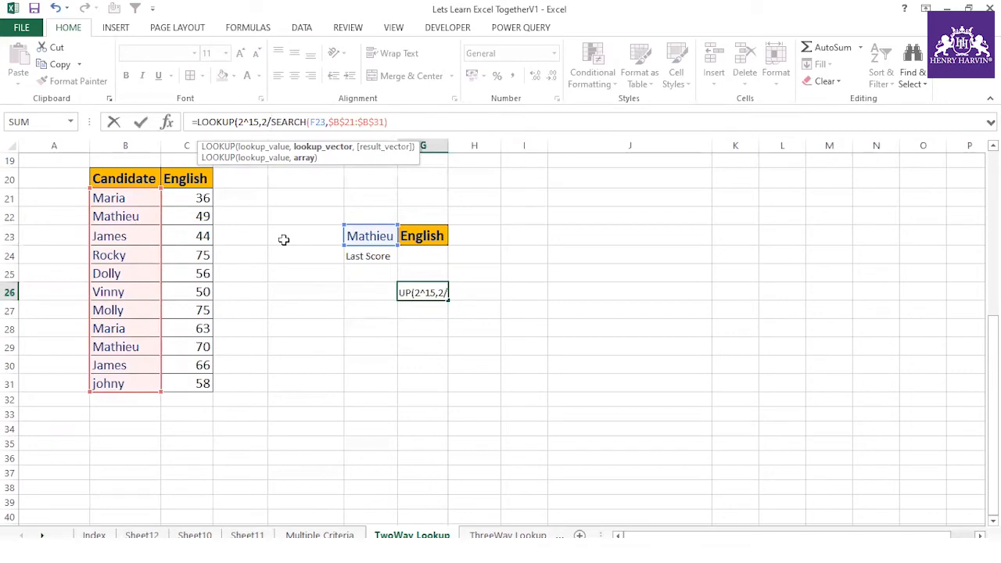
key(BackSpace)
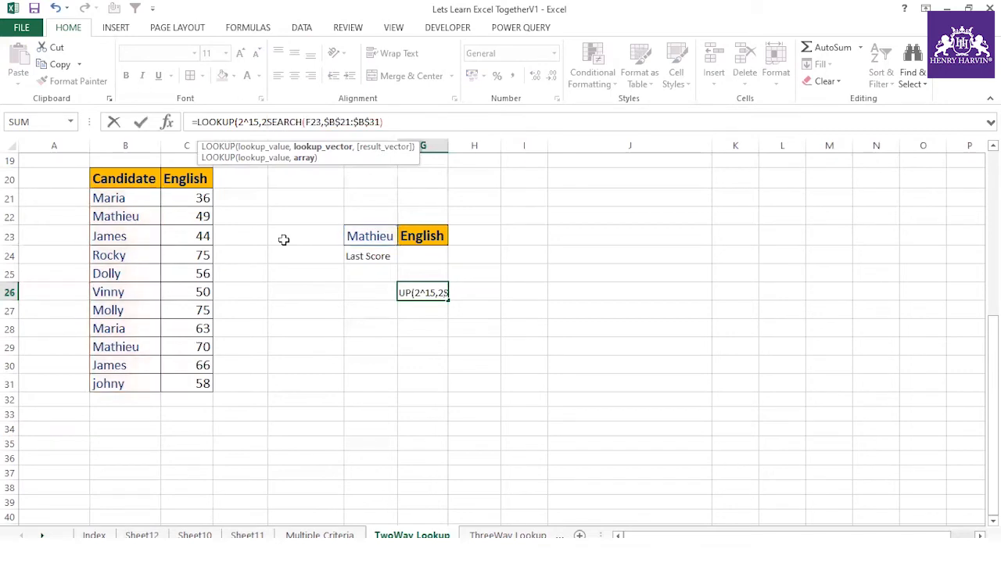
key(BackSpace)
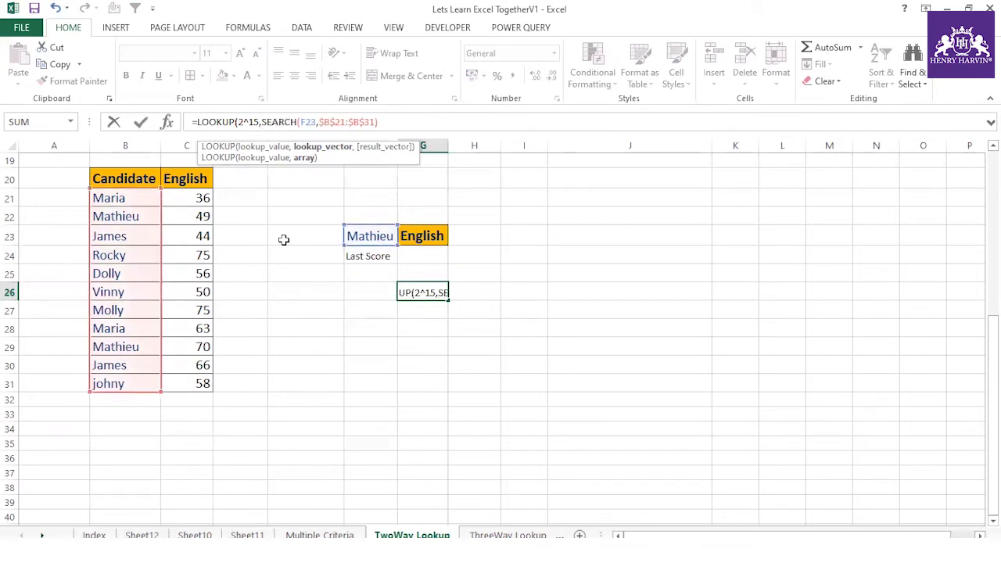
- Complete the LOOKUP formula in G26 with the absolute English scores range $C$21:$C$31 as the result vector
click(384, 123)
text(,)
drag(203, 197, 197, 381)
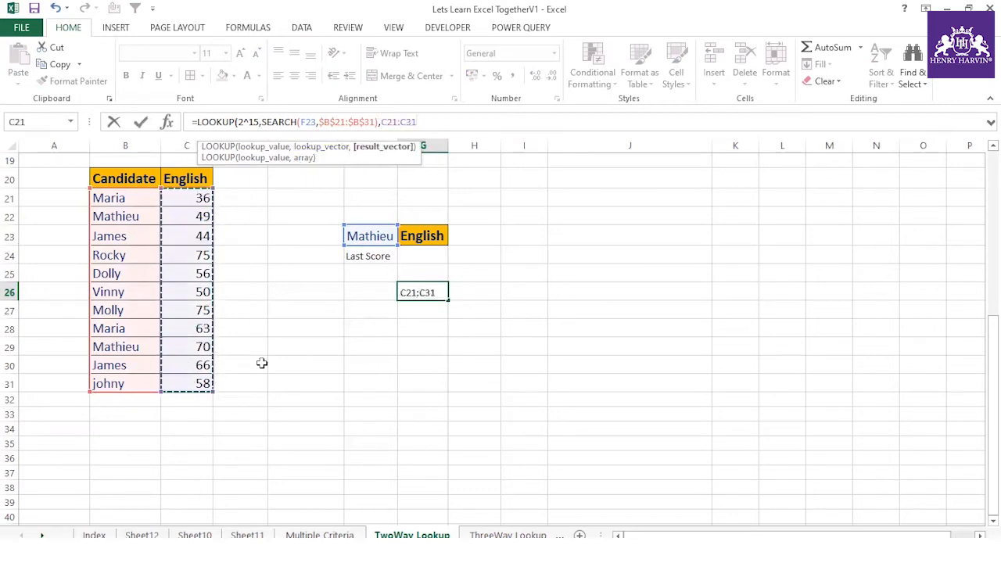
key(F4)
text())
key(Return)
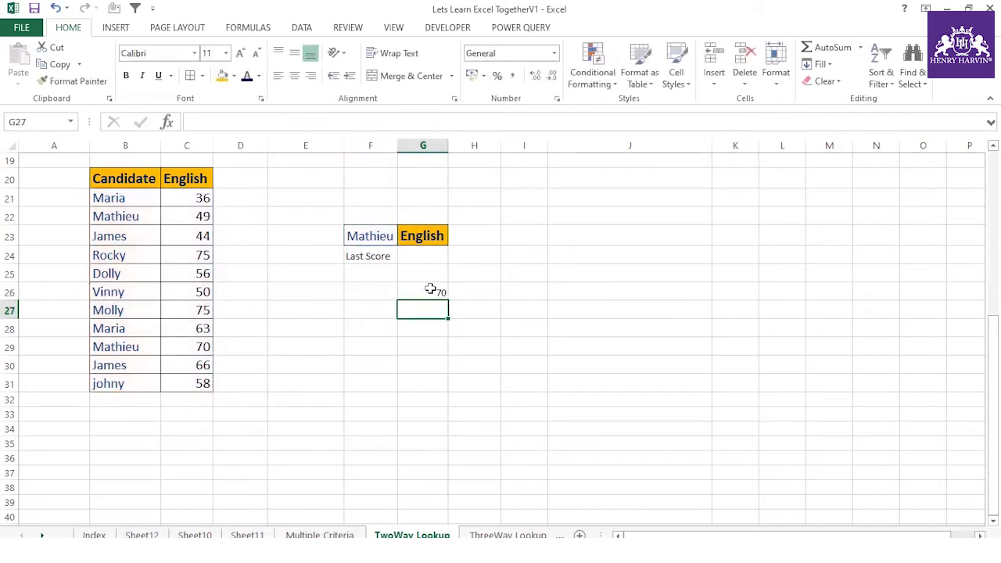
- Check the G26 result against row 29, and copy the candidate from B28 into the lookup cell F23
click(139, 353)
click(179, 344)
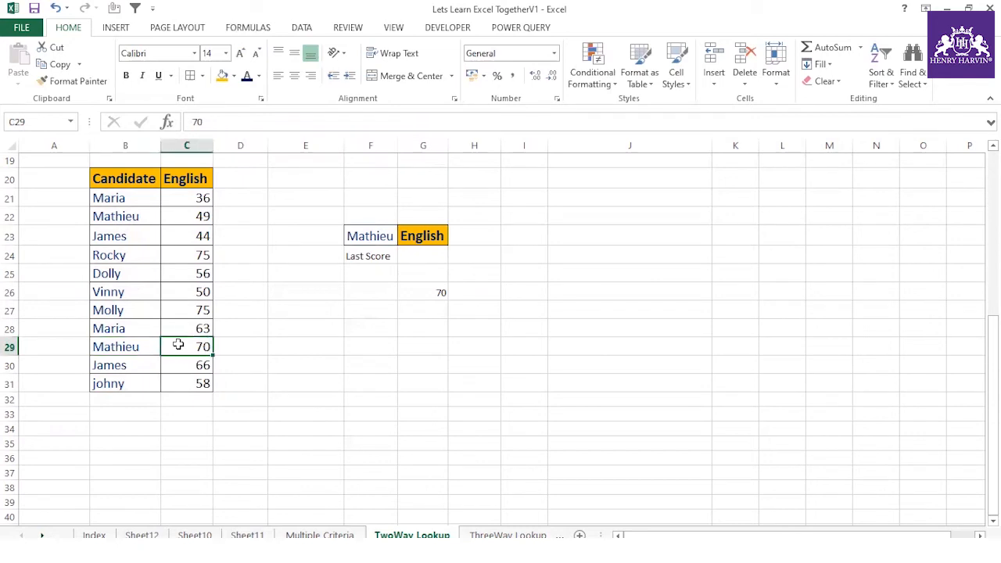
click(121, 331)
key(ctrl+c)
click(357, 235)
key(ctrl+v)
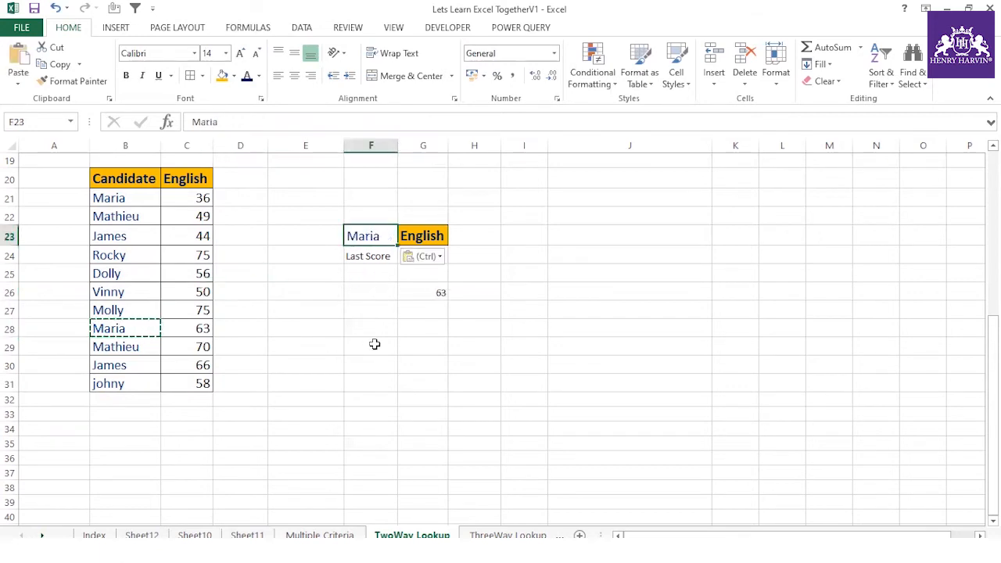
- Compare the G26 result with the copied candidate's English scores in rows 28 and 21, and clear the copy selection
click(374, 344)
click(421, 291)
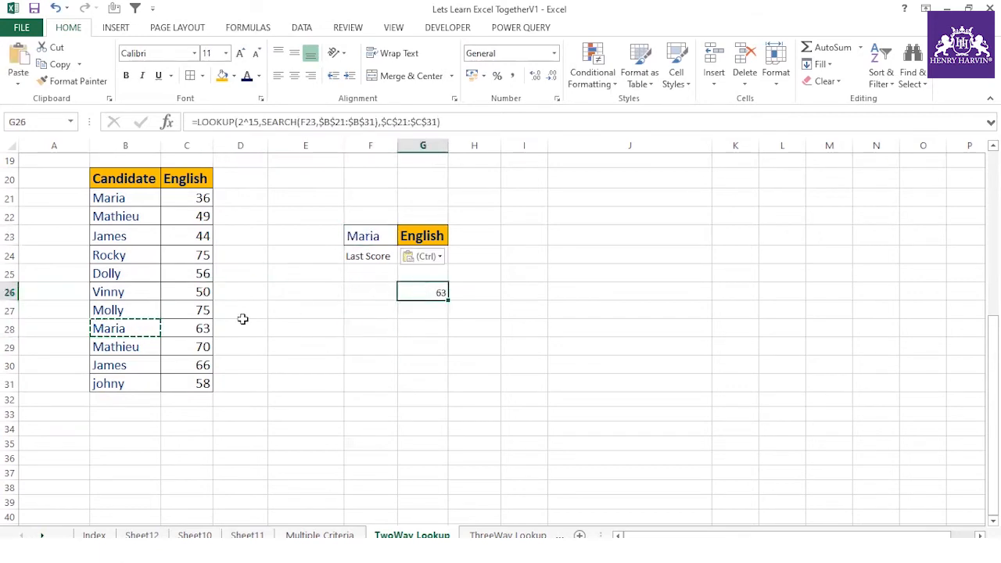
click(143, 329)
click(195, 329)
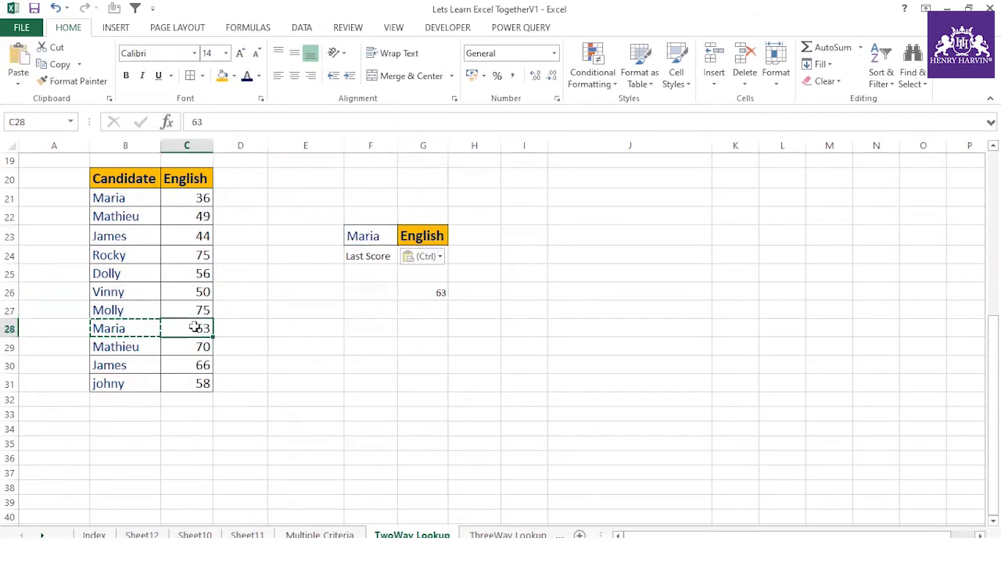
click(161, 198)
click(174, 198)
click(232, 234)
key(Escape)
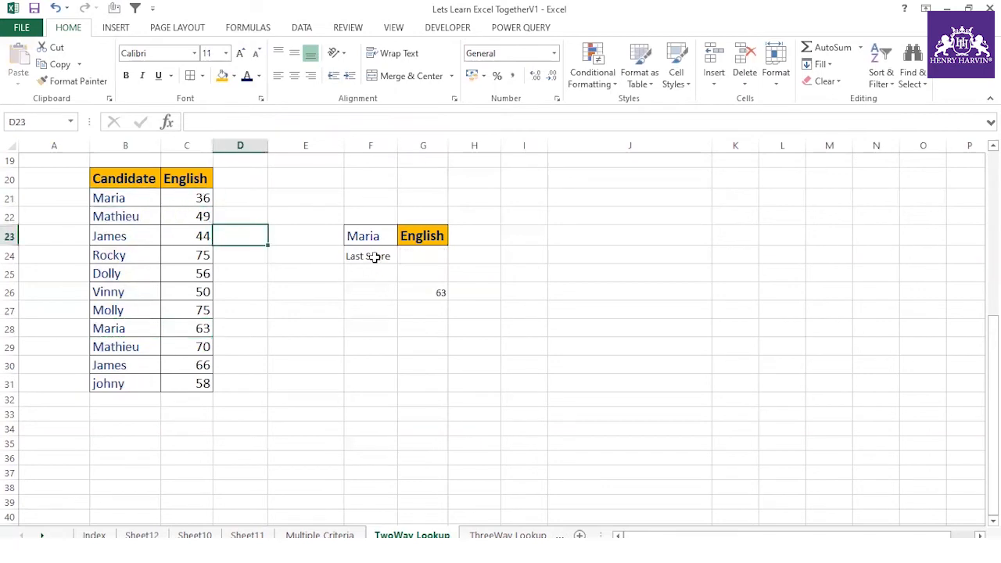
click(442, 296)
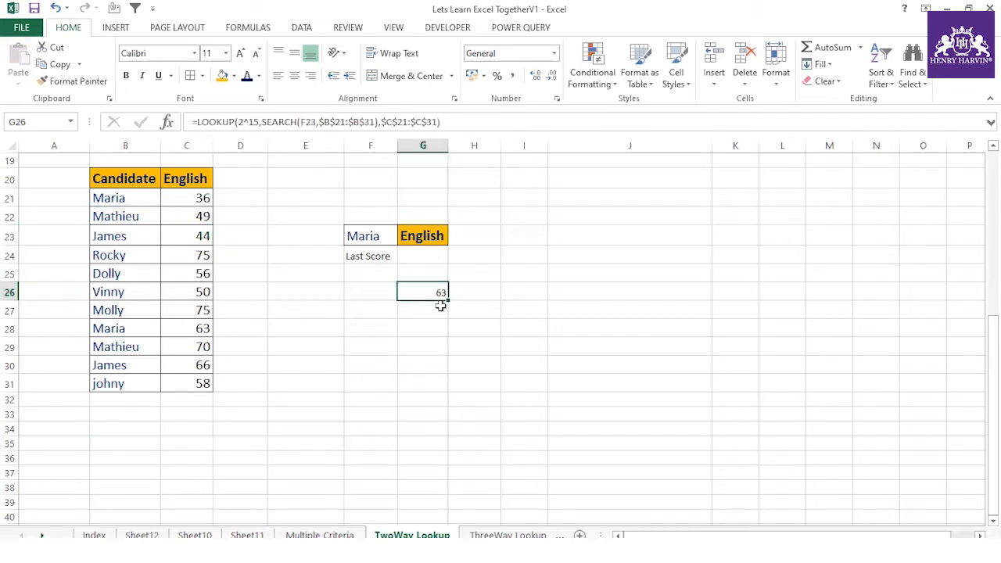
click(443, 346)
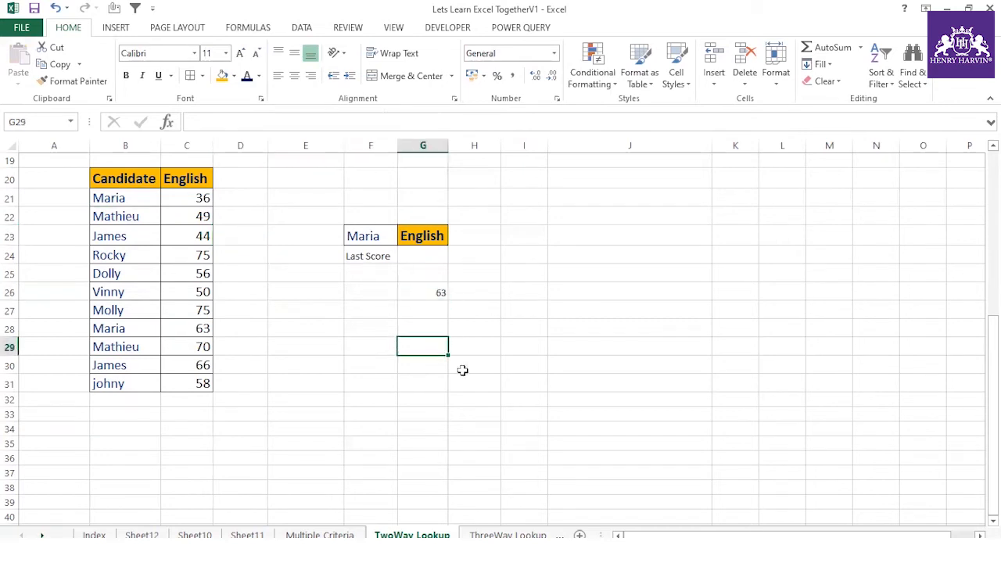
text(=looku)
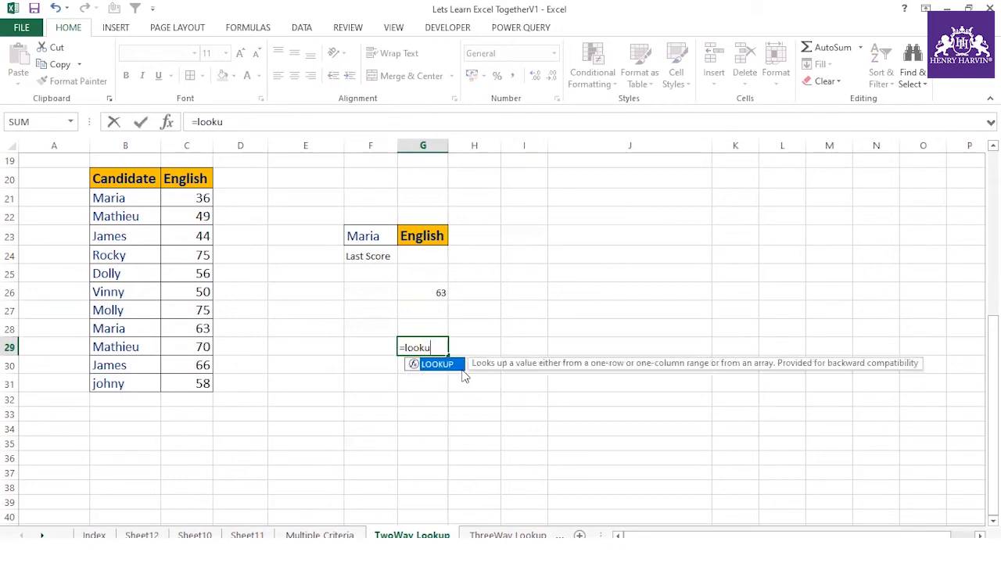
text(p()
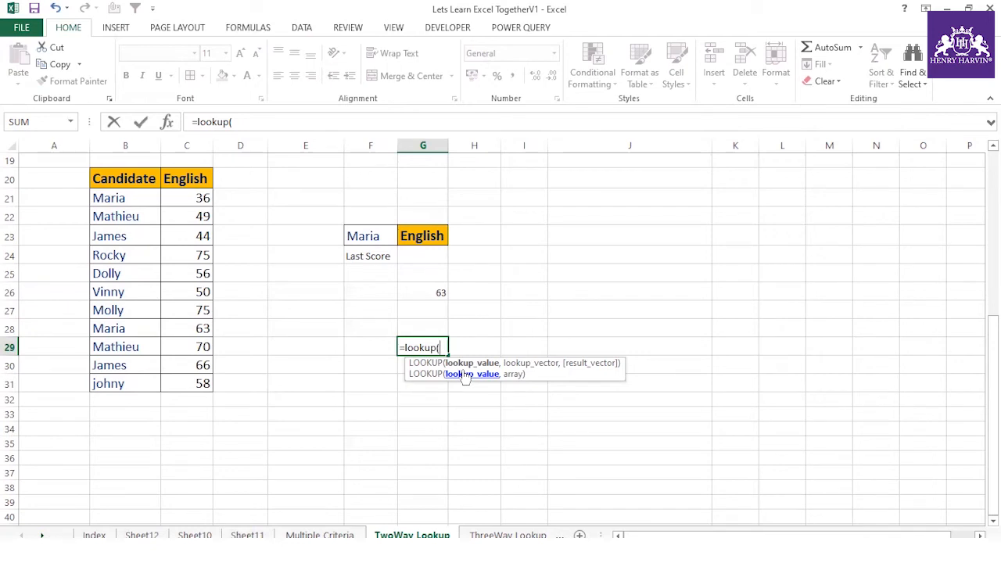
click(375, 237)
text(,)
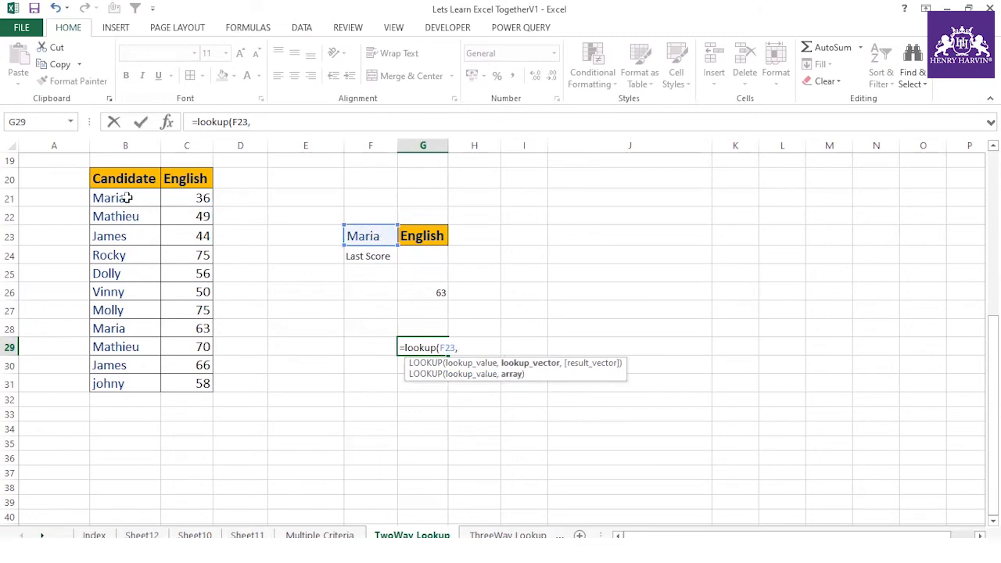
key(BackSpace)
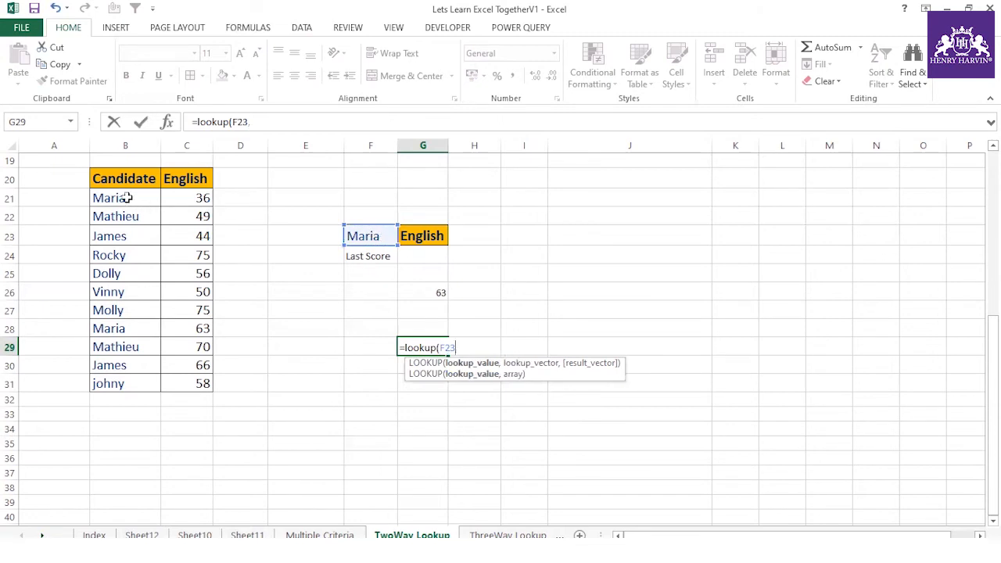
key(BackSpace)
key(BackSpace)
key(BackSpace)
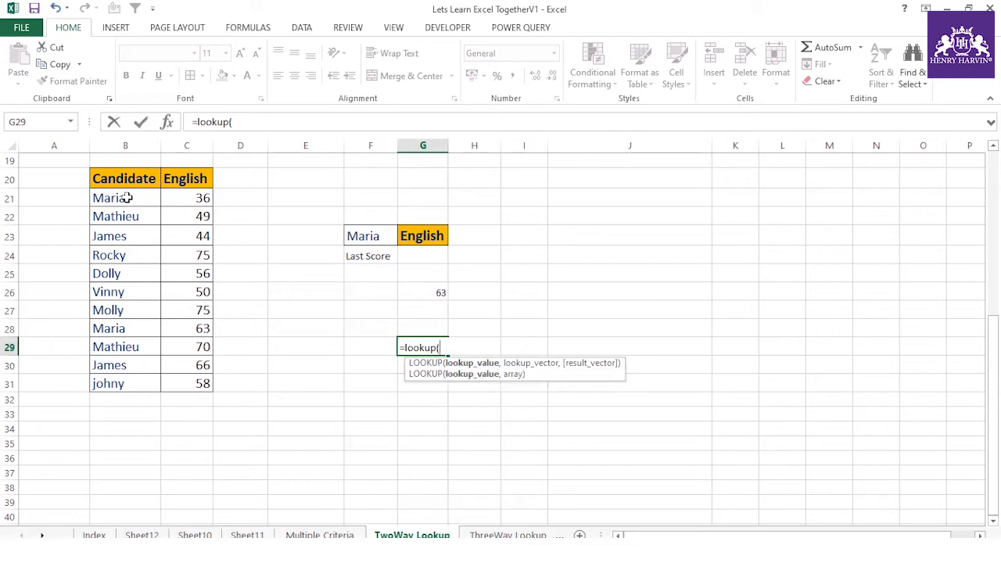
key(BackSpace)
key(Escape)
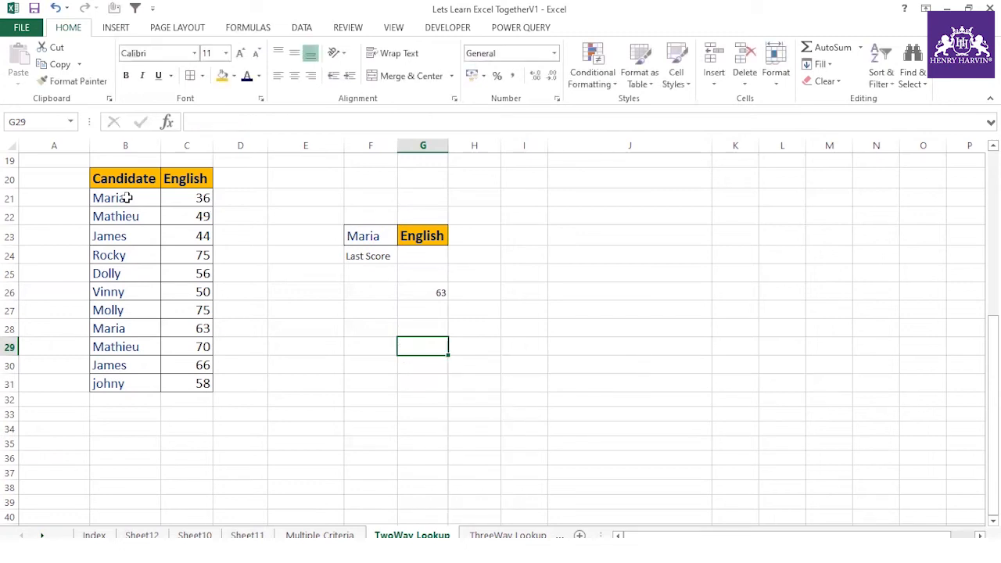
- Enter a SEARCH formula in G29 that looks for F23 within the candidate range B21:B31
text(=search)
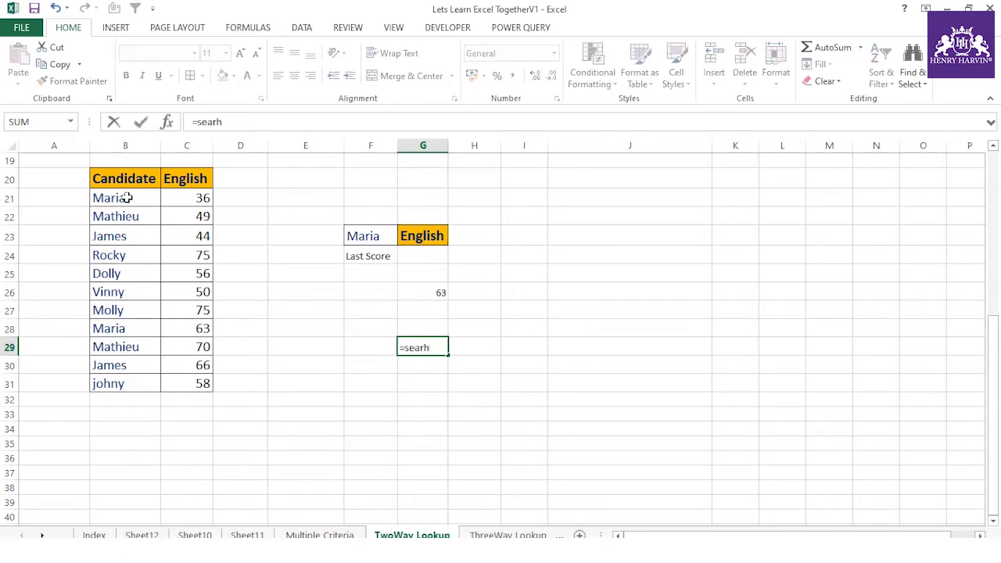
key(BackSpace)
key(BackSpace)
key(BackSpace)
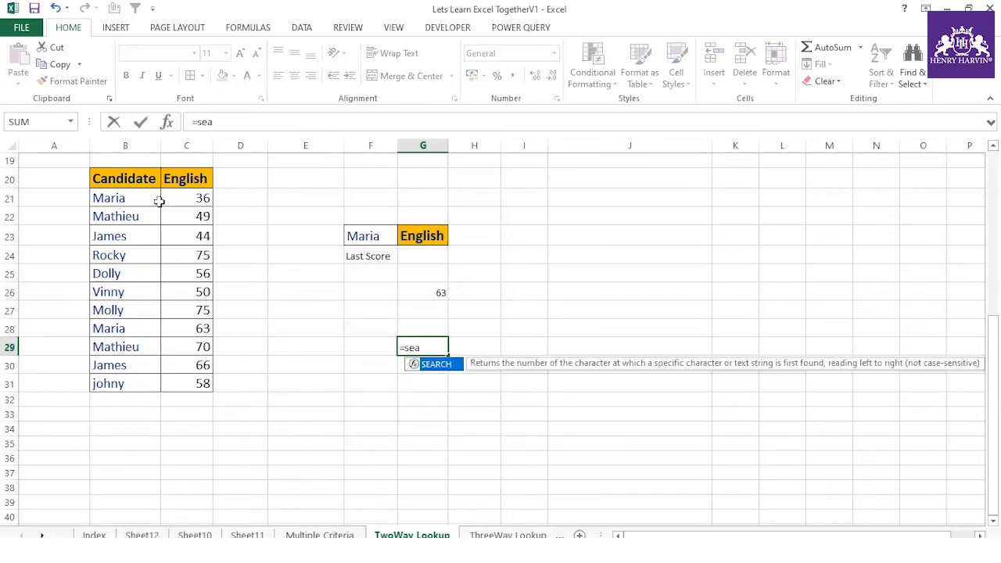
double_click(432, 364)
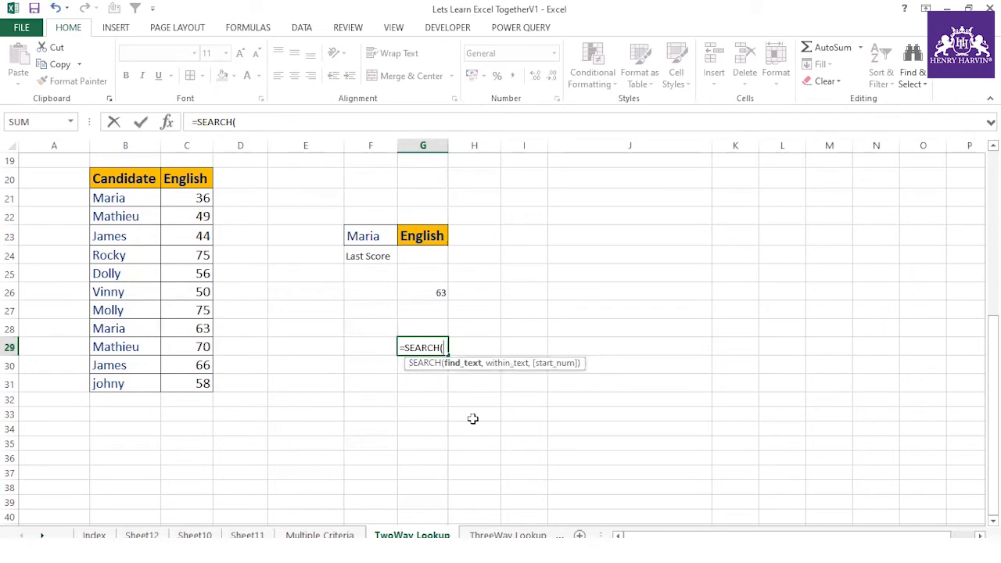
click(369, 235)
text(,)
drag(107, 198, 106, 379)
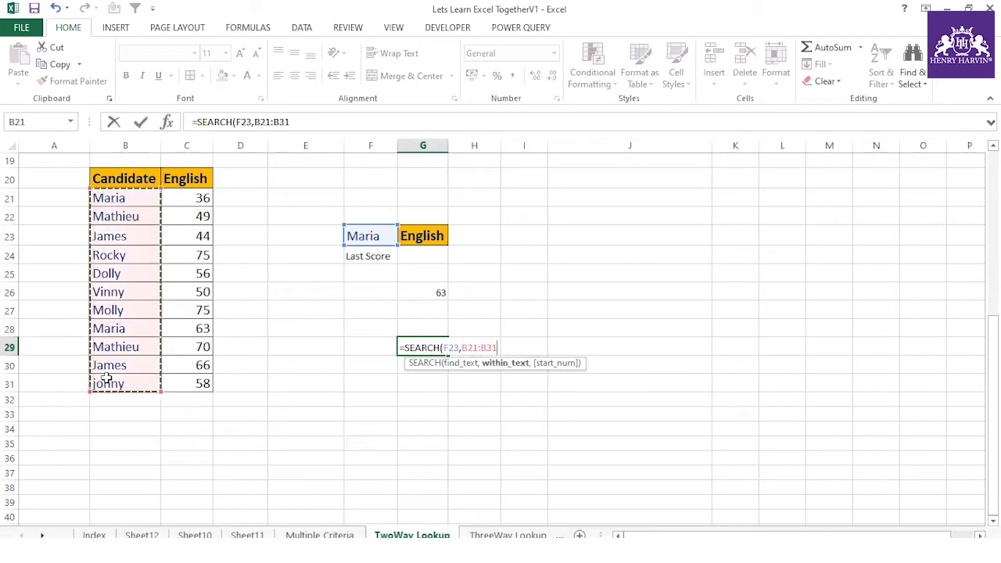
key(Return)
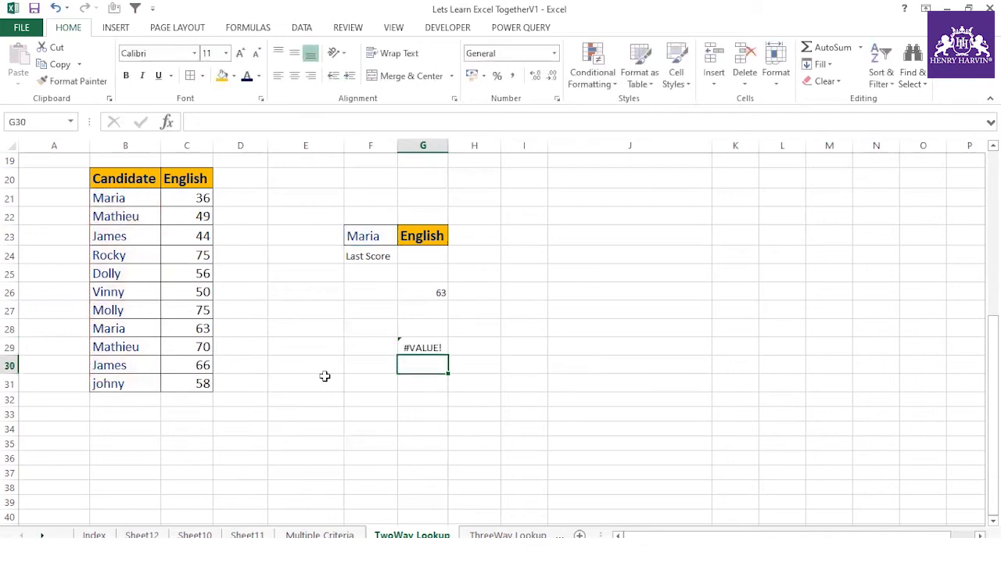
- Evaluate the SEARCH part of G29 in place, compare its array with the candidate list, and discard the evaluation
click(400, 348)
drag(197, 122, 350, 123)
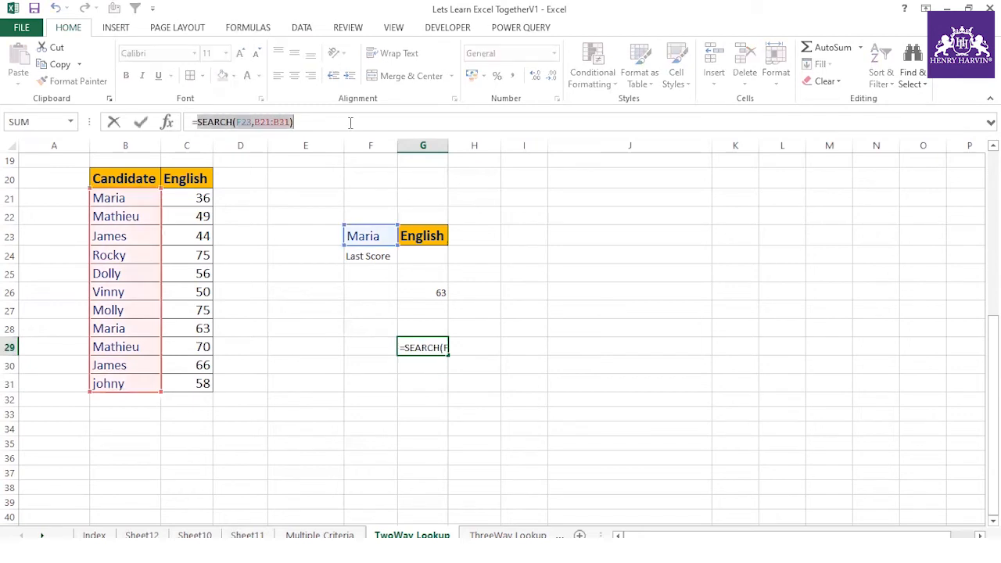
key(F9)
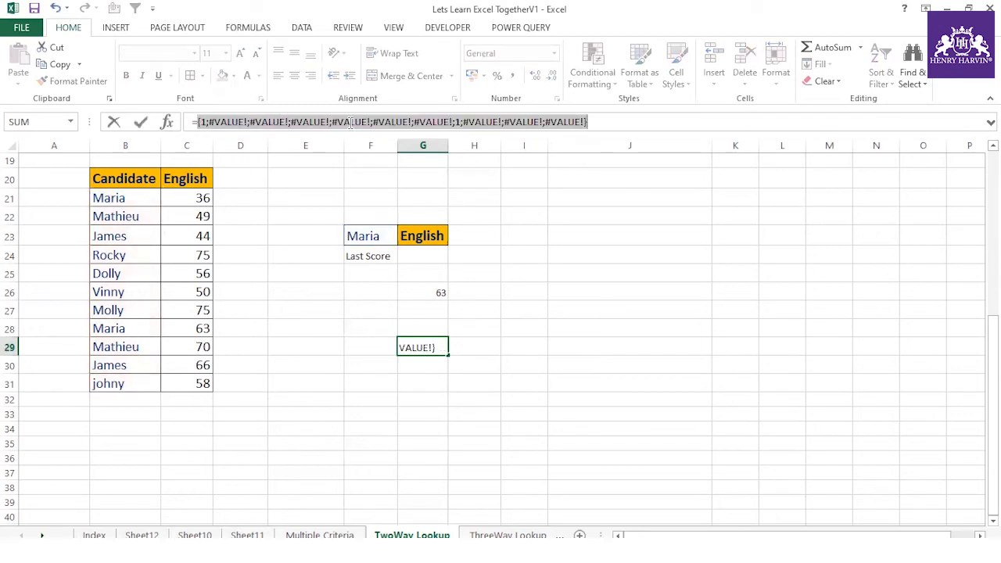
click(129, 197)
key(Escape)
click(135, 218)
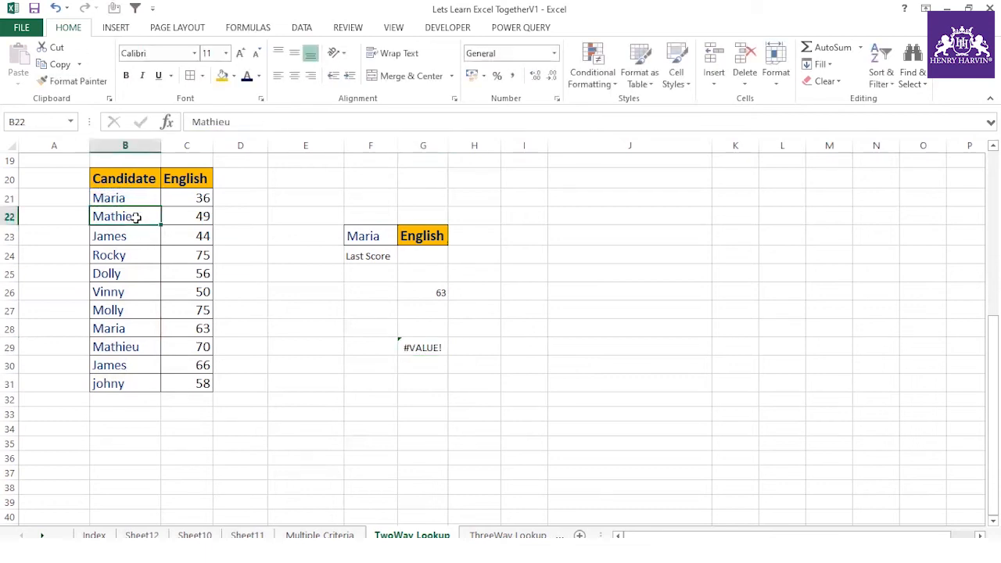
click(433, 348)
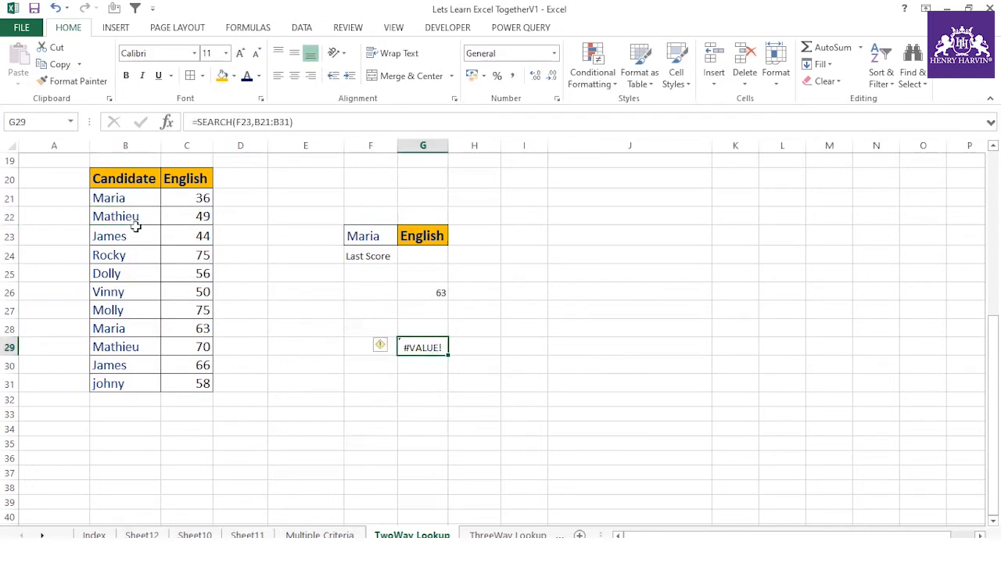
- Enter the formula =2^15 in B33 and the number 32767 in C33
click(141, 415)
text(=)
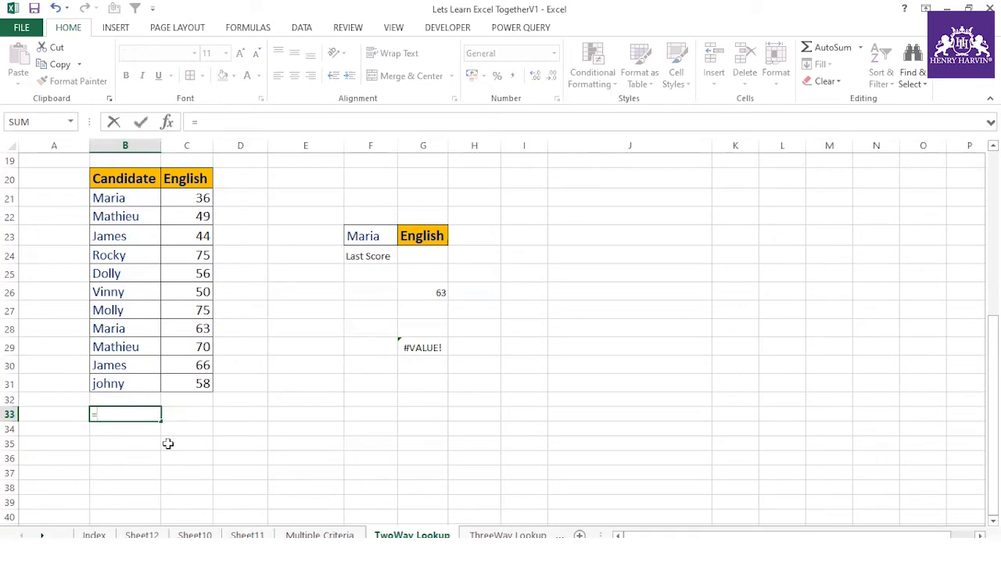
text(2^15)
key(Return)
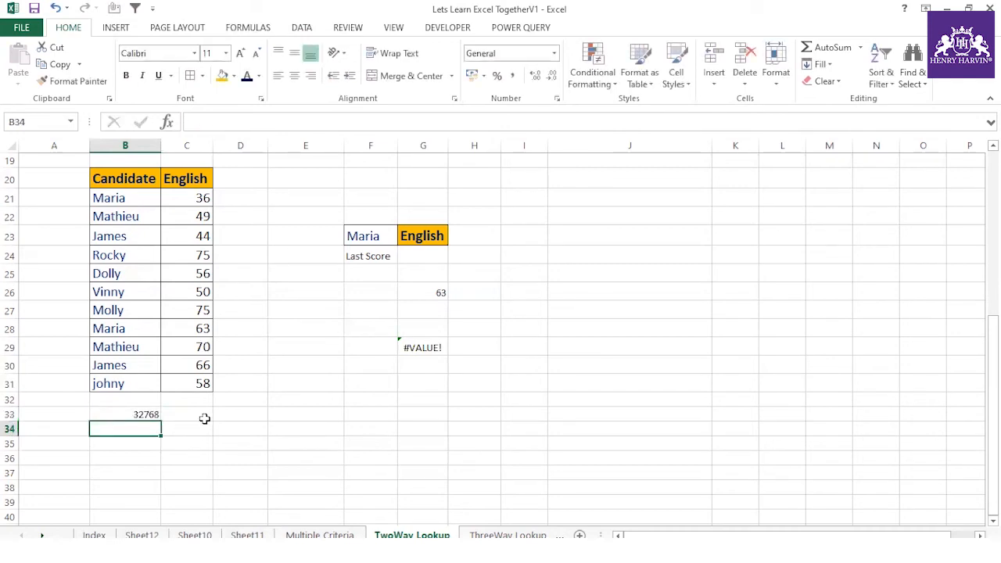
click(188, 413)
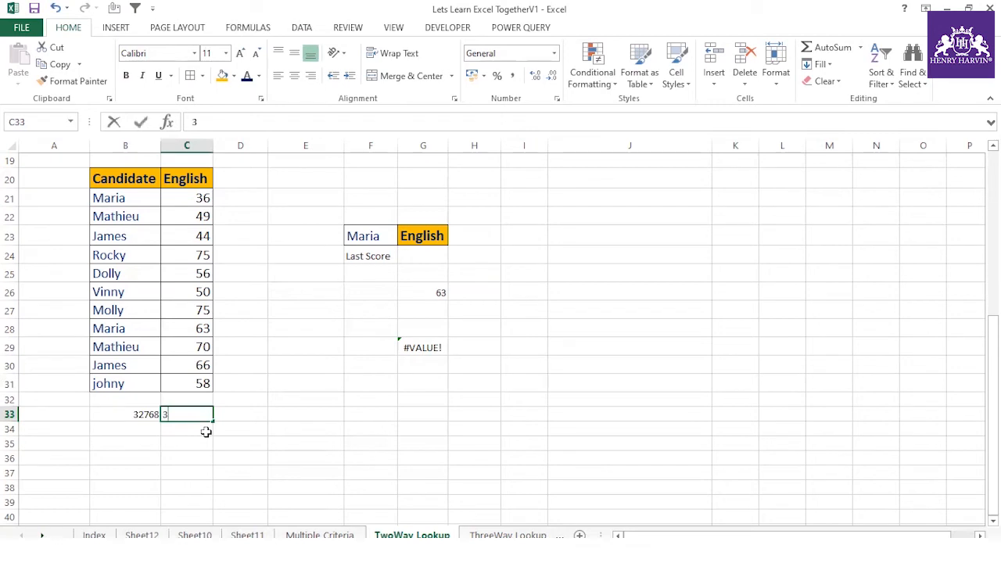
text(32767)
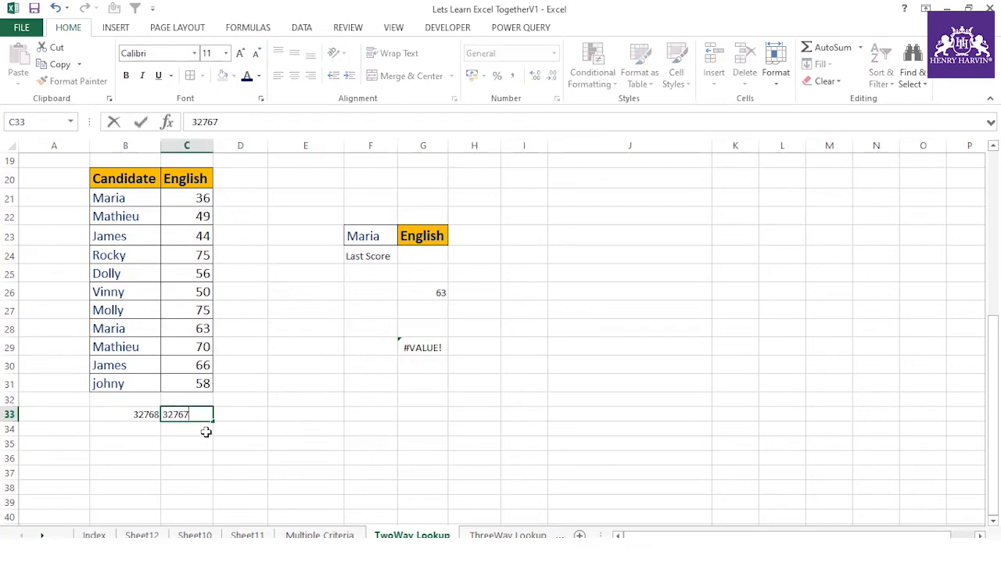
key(Return)
- Enter a REPT formula in C34 that repeats the "|" character as many times as the number in C33
text(=r)
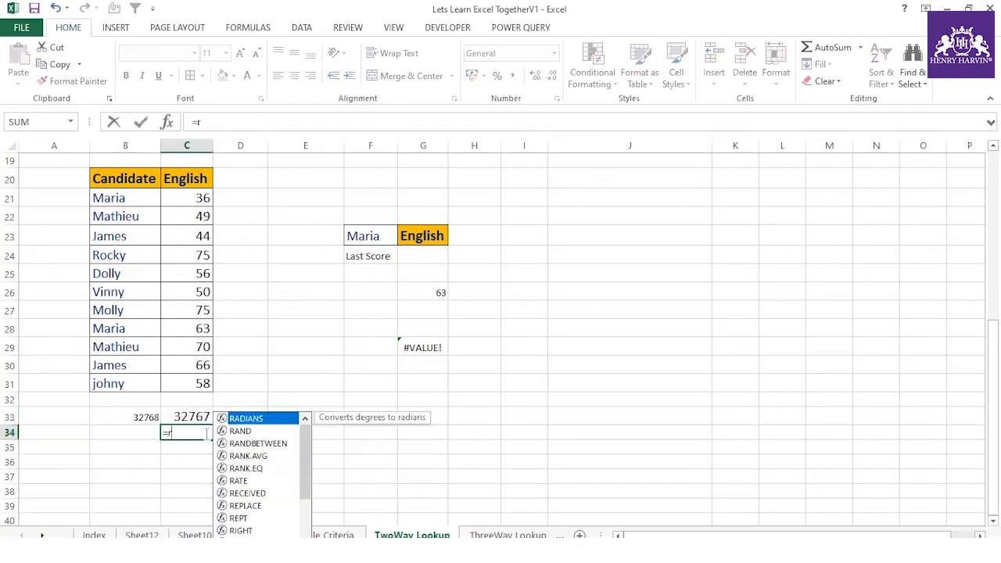
text(ept()
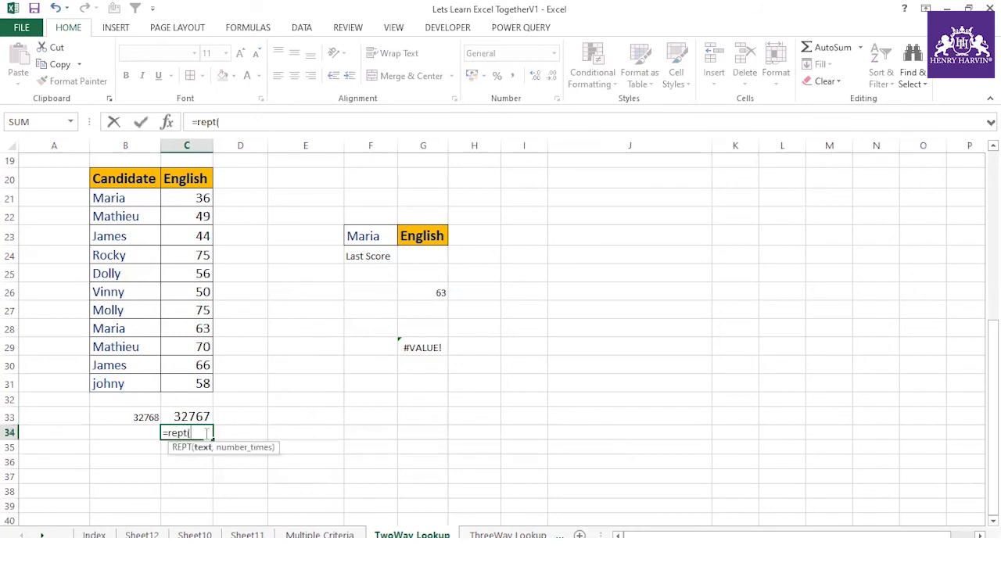
text("|",)
click(178, 416)
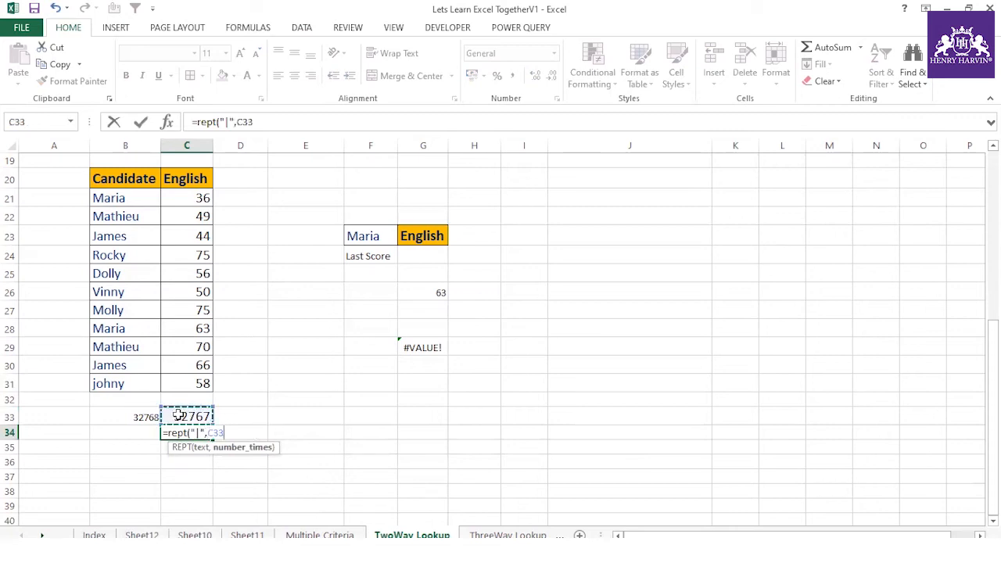
key(Return)
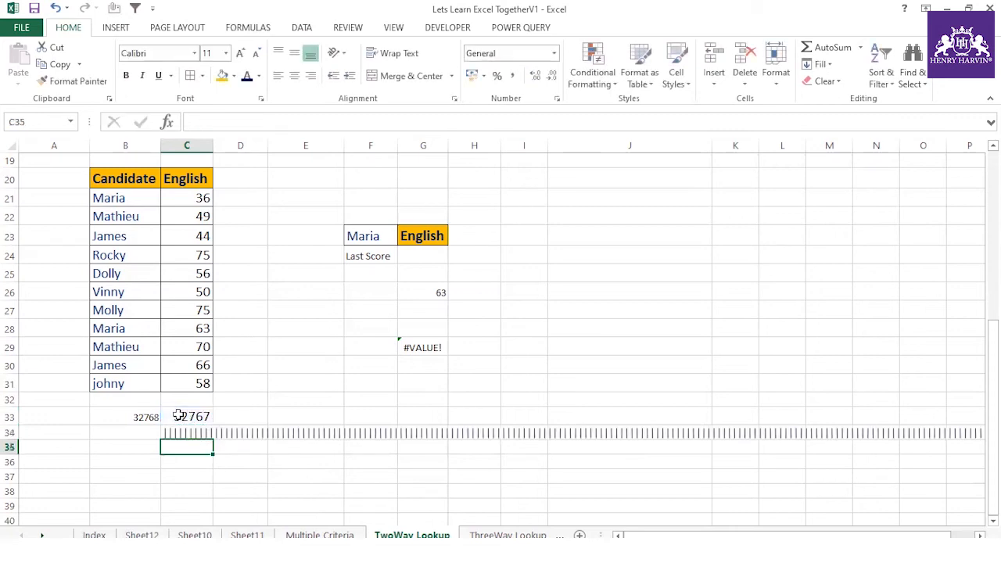
- Try 32768 as the repeat count in C33, check the REPT formula in C34, and undo the change
click(183, 431)
click(188, 418)
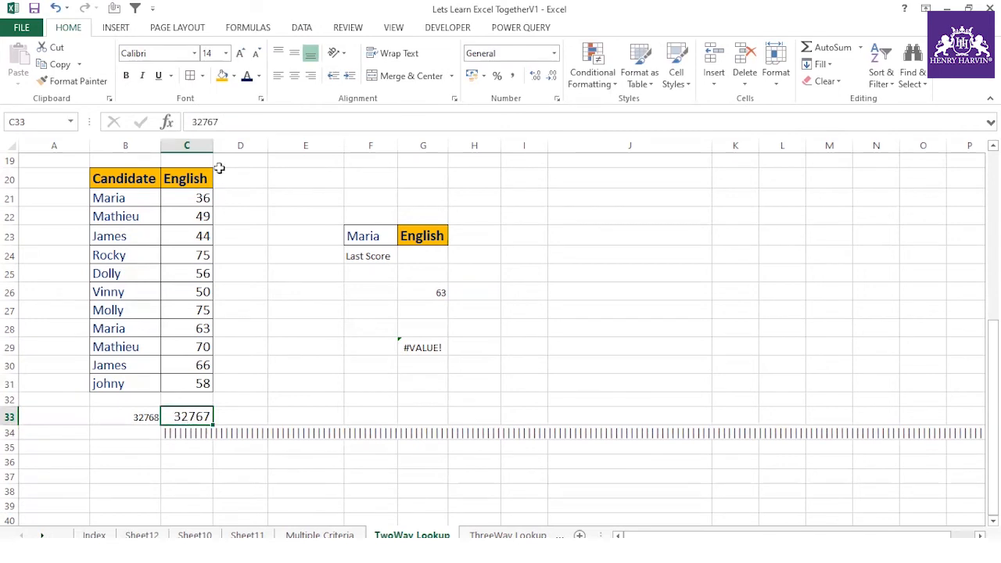
click(232, 123)
key(BackSpace)
text(8)
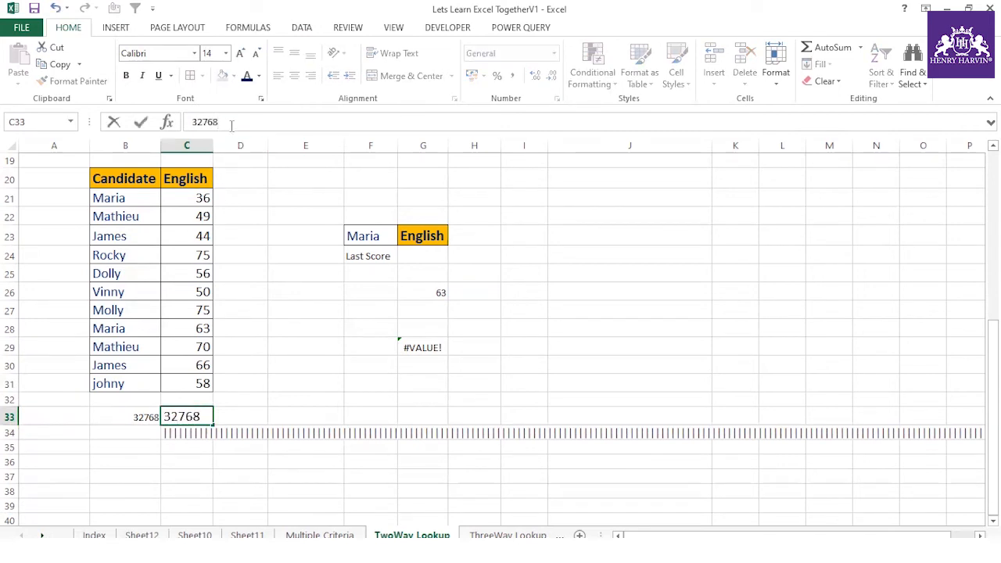
key(Return)
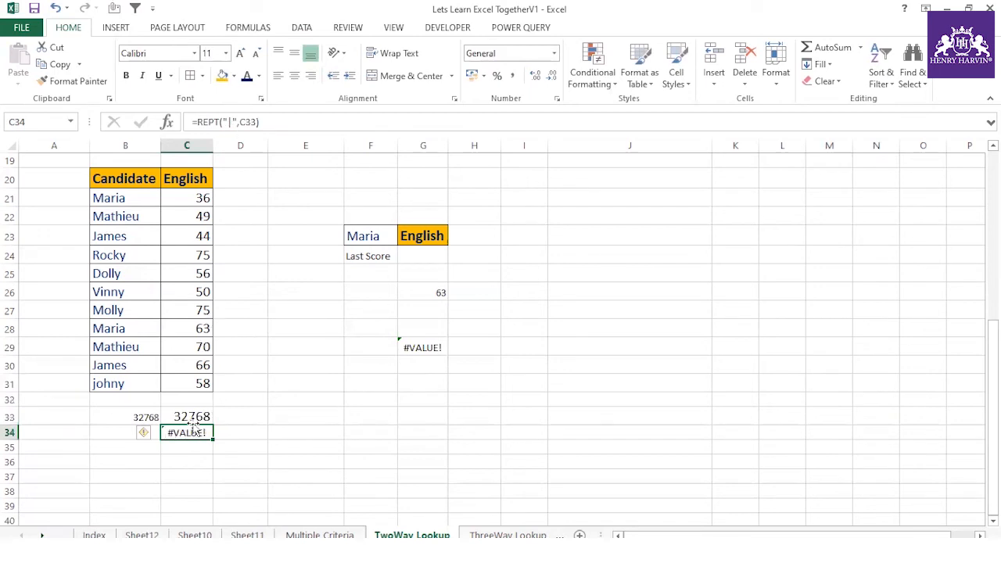
click(195, 417)
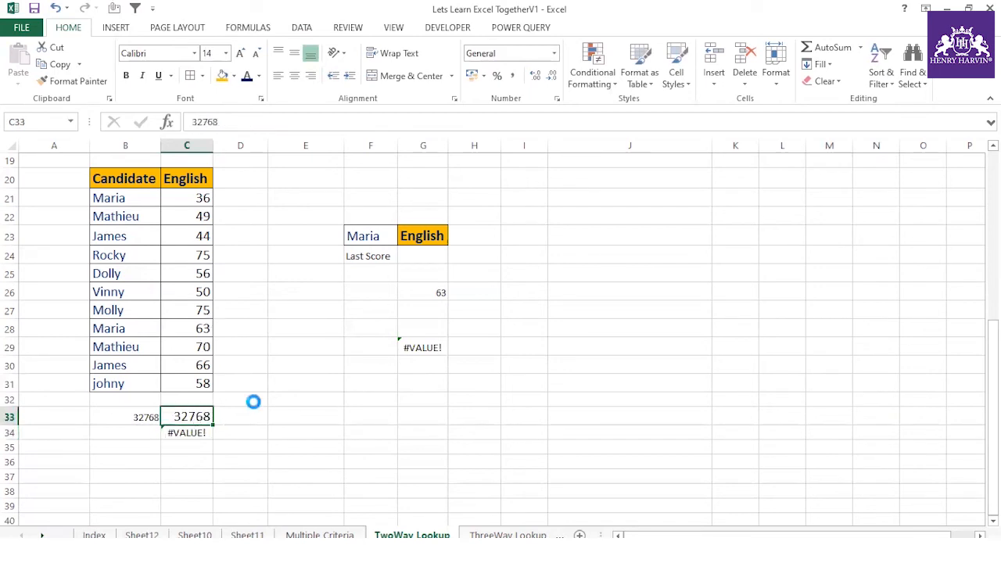
key(ctrl+z)
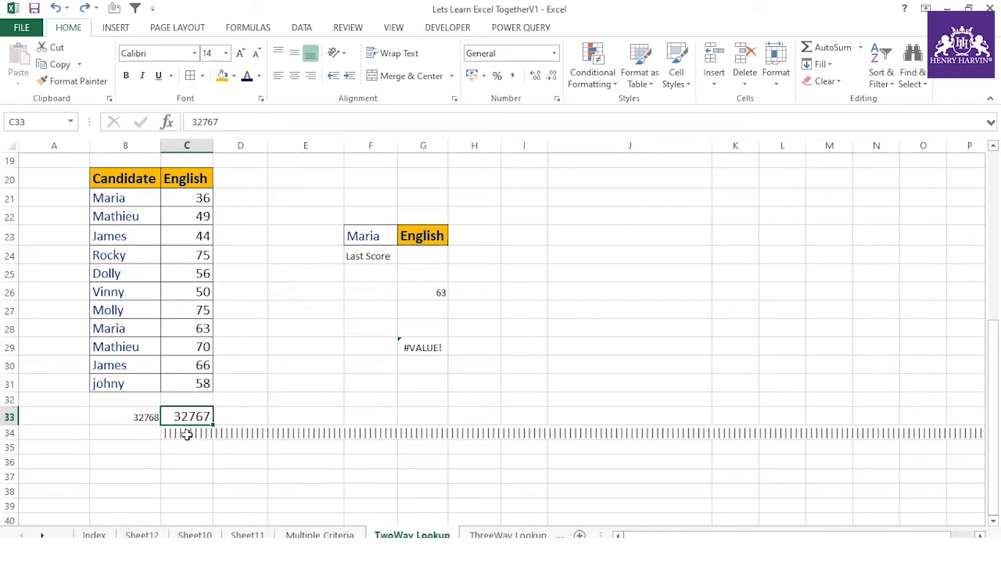
- Review the REPT formula in C34, the first candidate in B21, the power formula in B33 and the SEARCH formula in G29
click(187, 434)
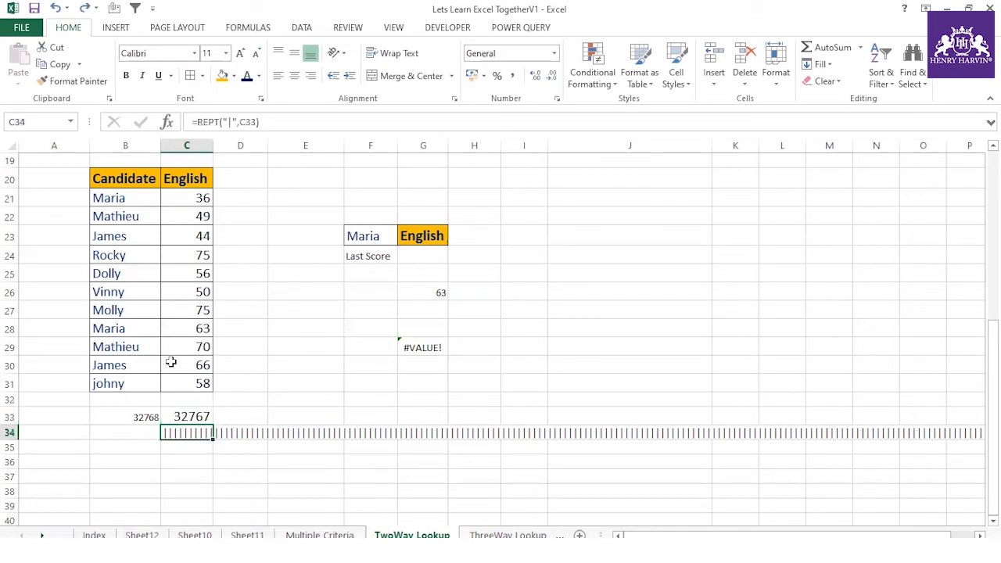
click(130, 235)
click(127, 199)
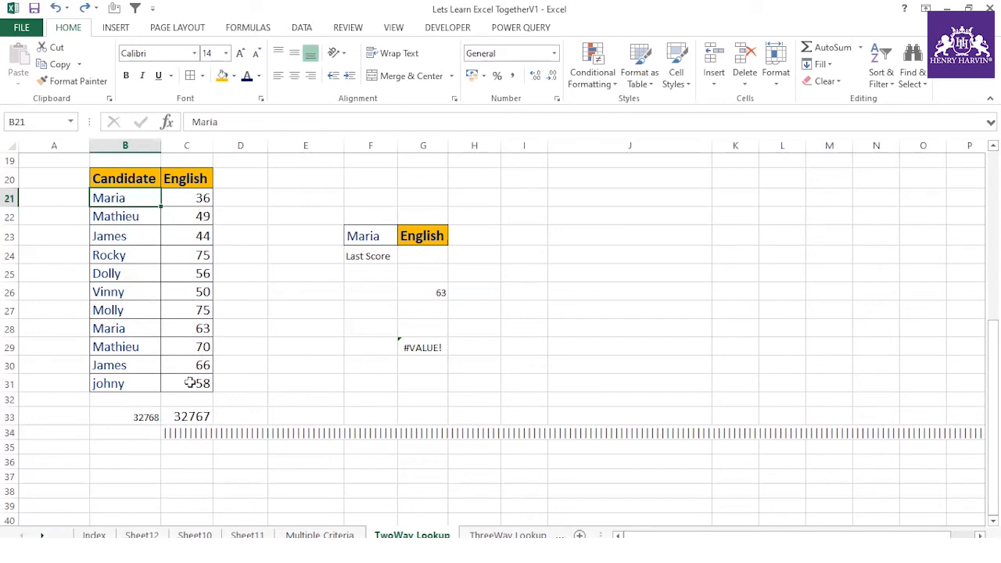
click(144, 417)
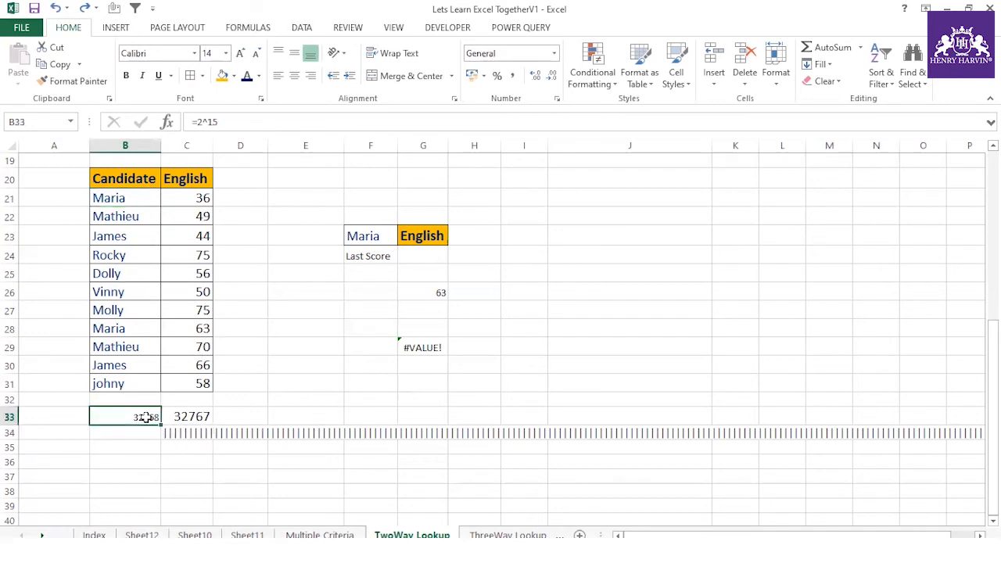
click(430, 350)
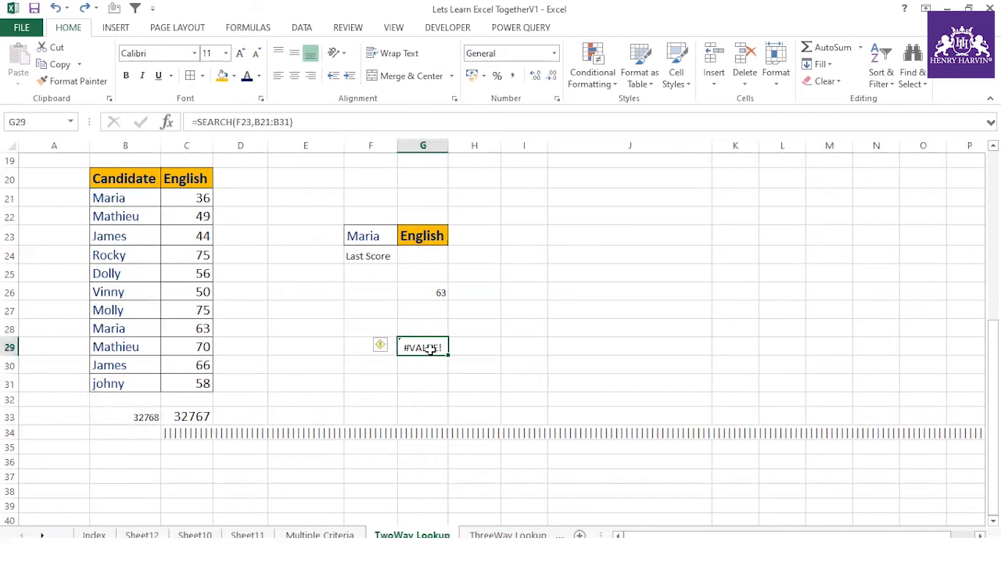
- Fill each of the cells K24:K26 with the sample lookup value 2
click(726, 254)
text(2)
key(Return)
text(2)
key(Return)
text(2)
- Fill L24:L26 with the sample result values 12, 112 and 14
click(771, 258)
text(12)
key(Return)
text(12)
key(Return)
text(14)
click(788, 272)
text(112)
- Enter a LOOKUP formula in L28 that looks for 3 in K24:K26 and returns from L24:L26
click(785, 325)
text(=)
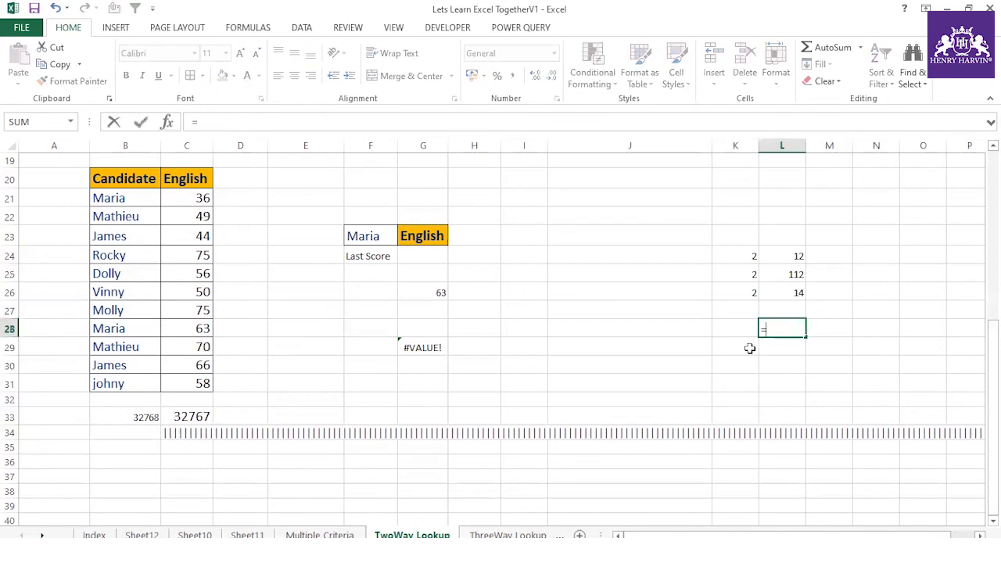
text(look)
double_click(787, 349)
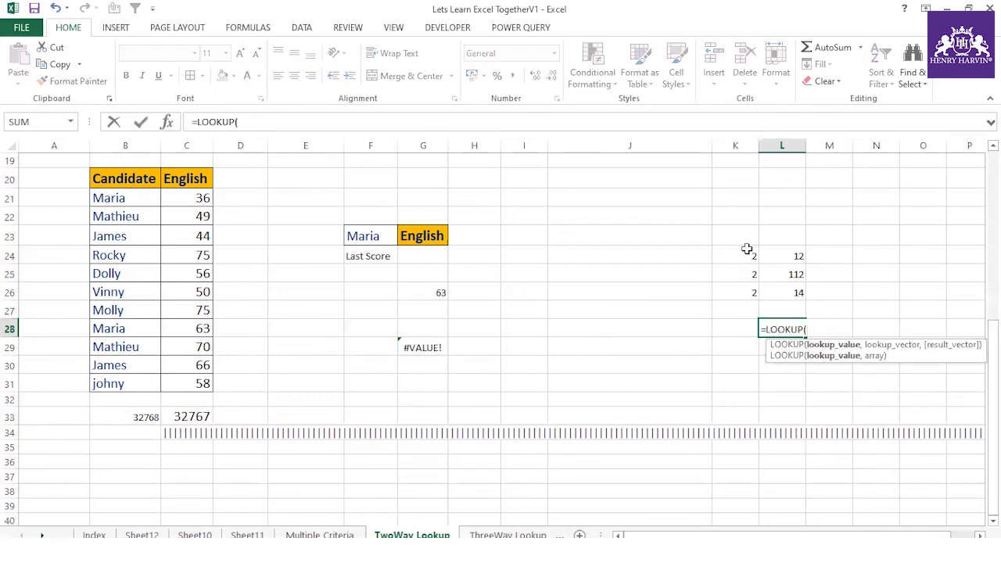
text(3,)
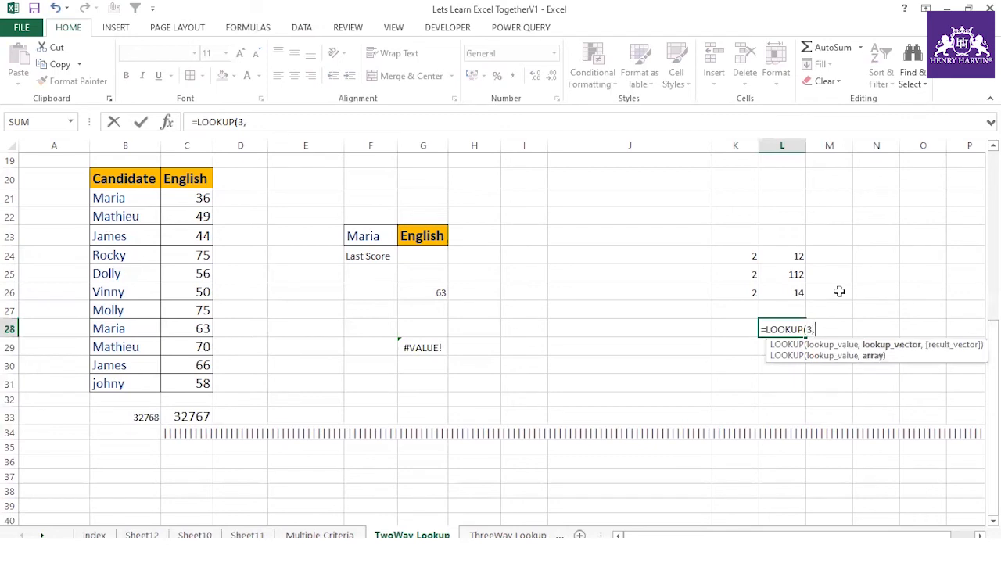
drag(755, 259, 751, 284)
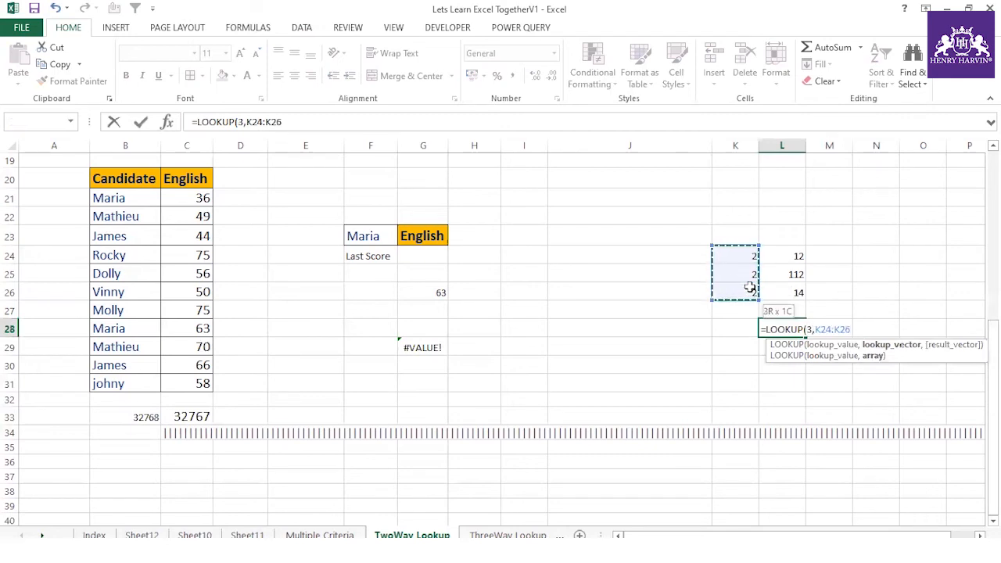
text(,)
drag(780, 259, 780, 288)
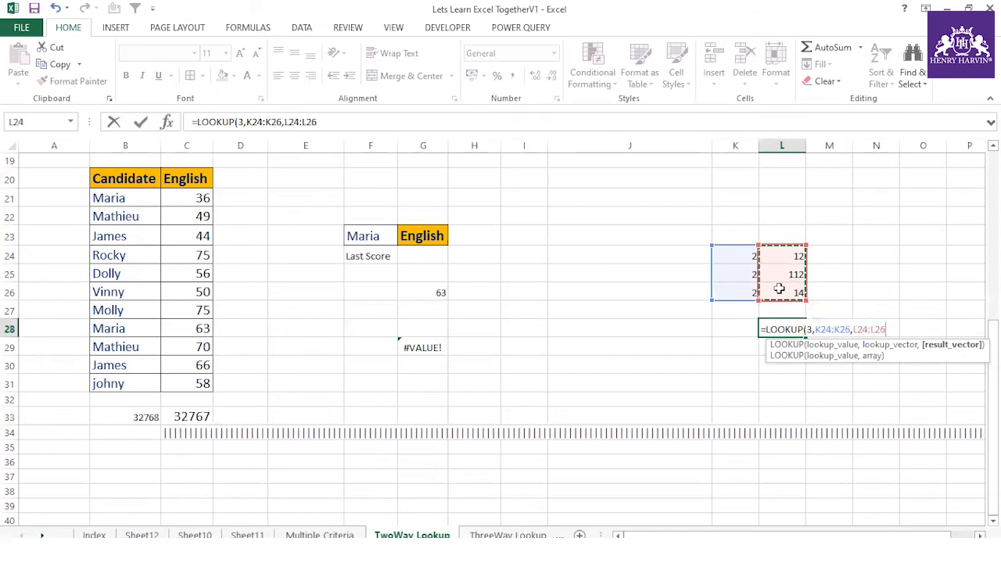
text())
key(Return)
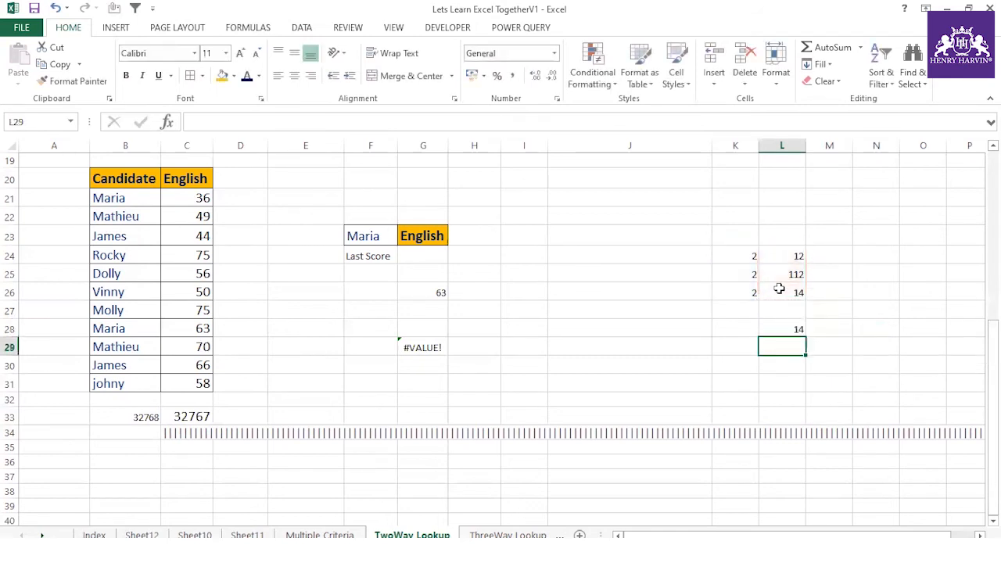
- Compare the LOOKUP result in L28 with the repeated lookup values in K24:K26
click(781, 327)
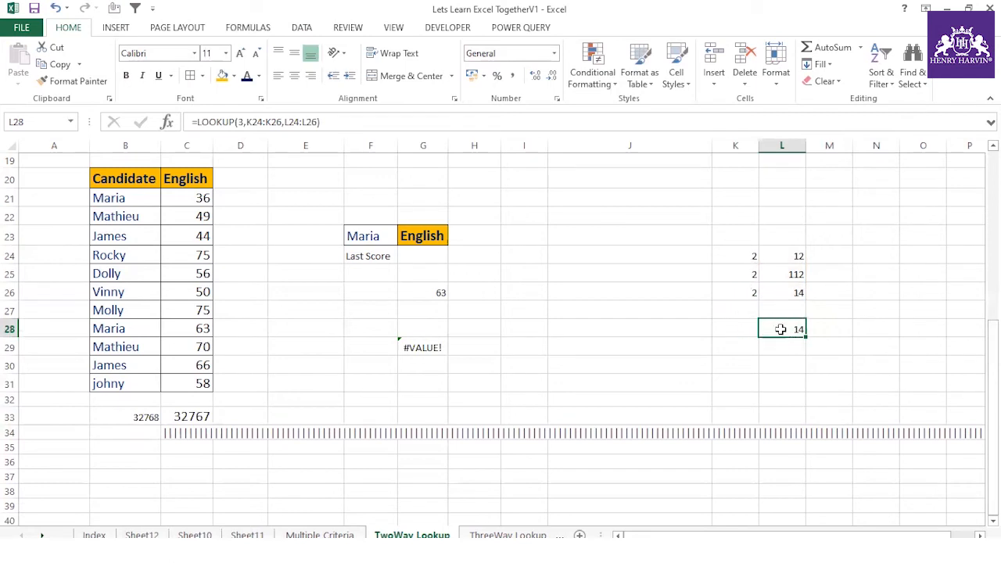
drag(754, 252, 751, 291)
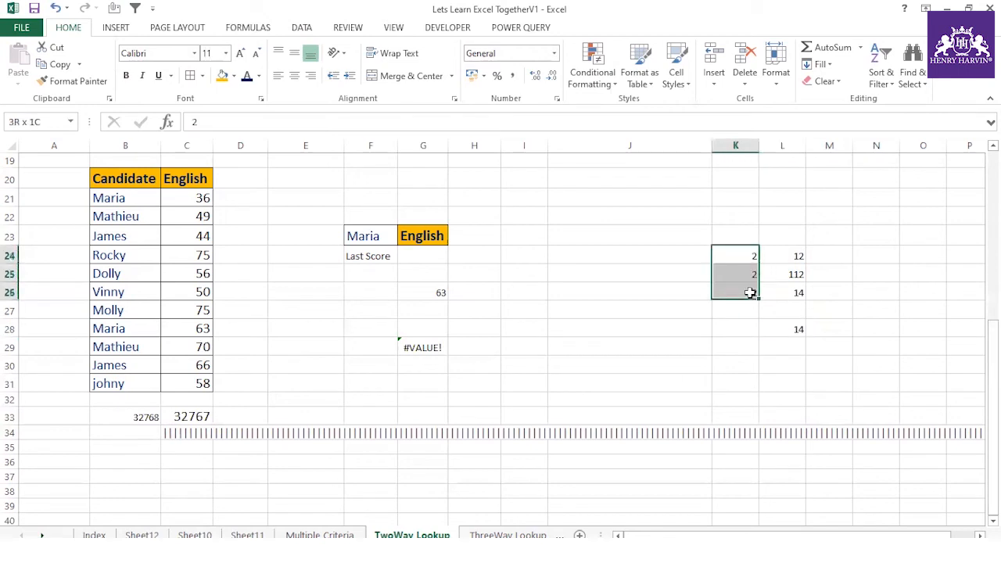
click(793, 327)
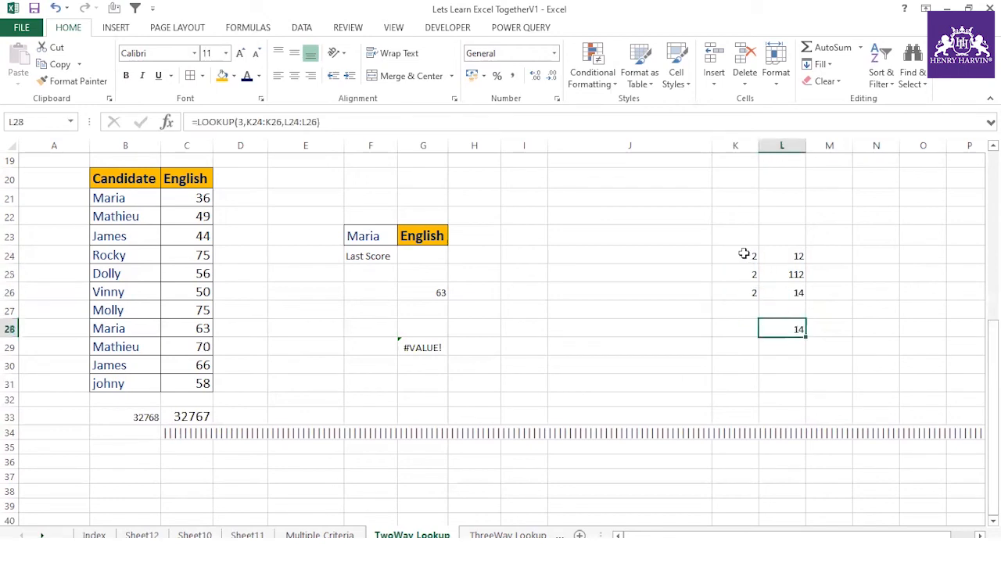
drag(753, 254, 752, 290)
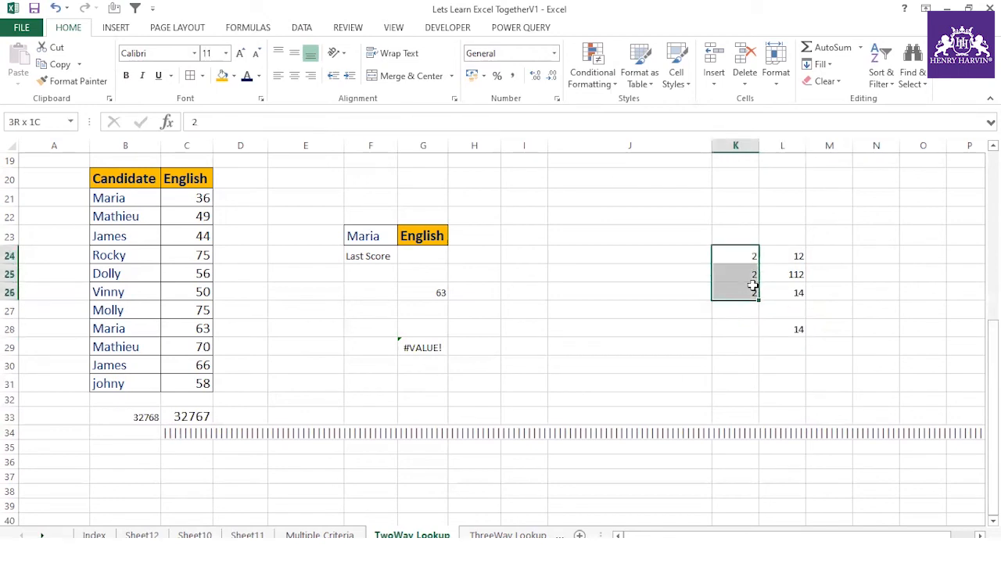
- Wrap the SEARCH formula in G29 in a LOOKUP function with 2^15 as the lookup value
click(415, 351)
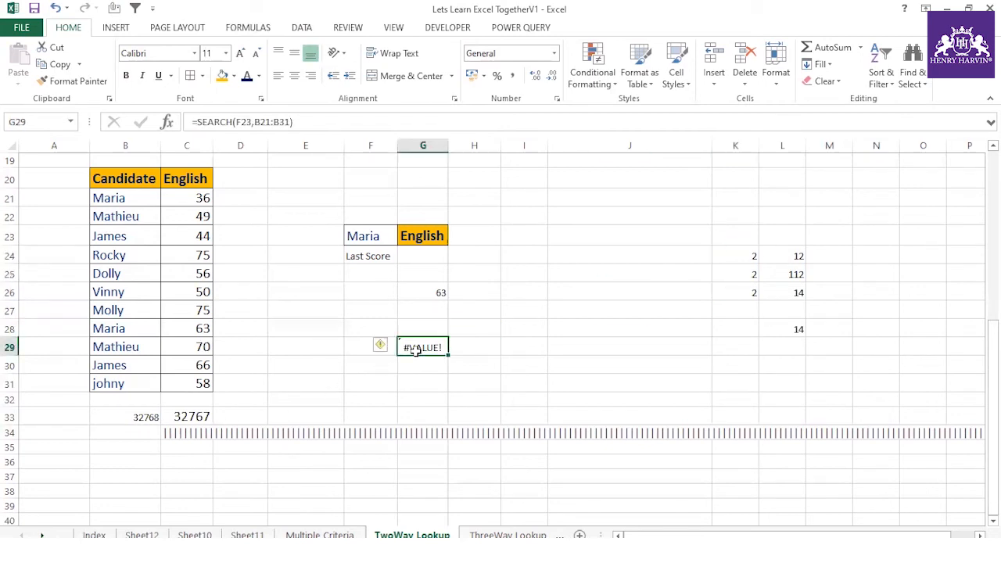
click(198, 121)
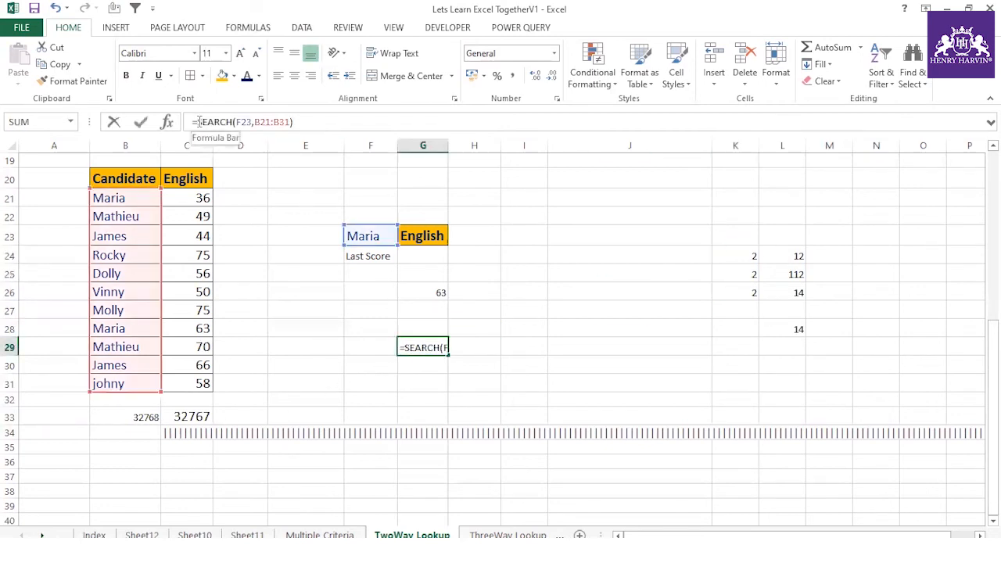
drag(198, 122, 316, 122)
click(198, 122)
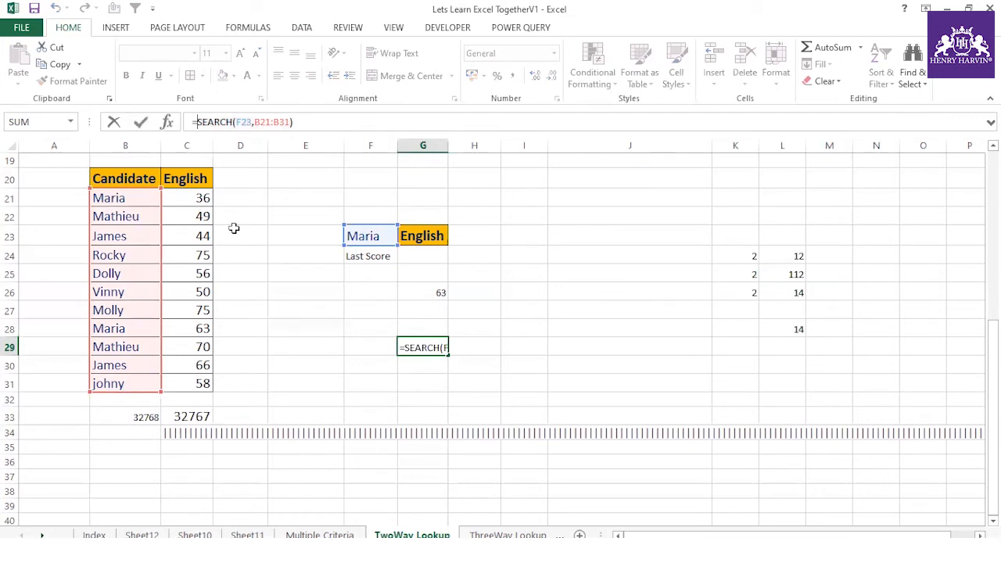
text(look)
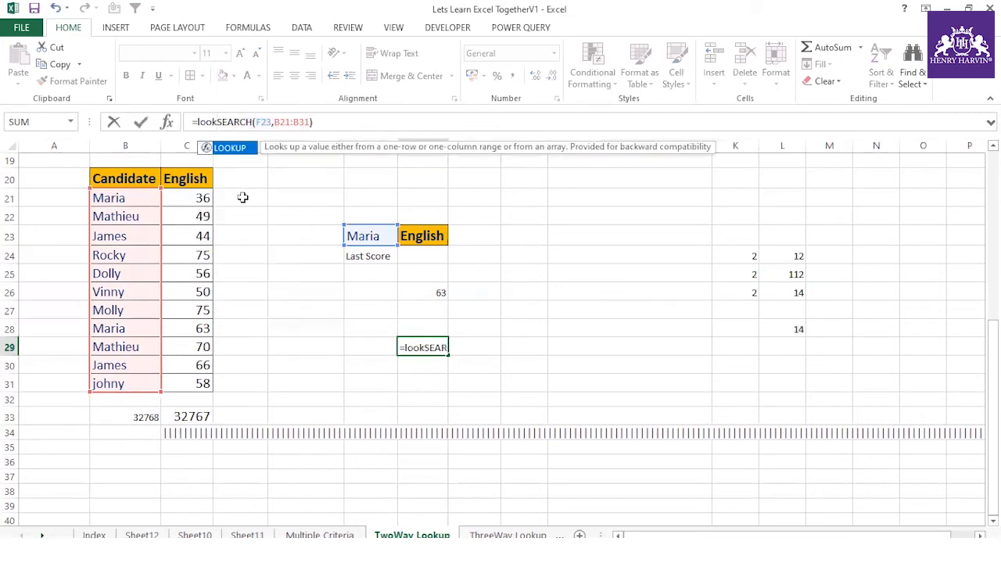
double_click(229, 148)
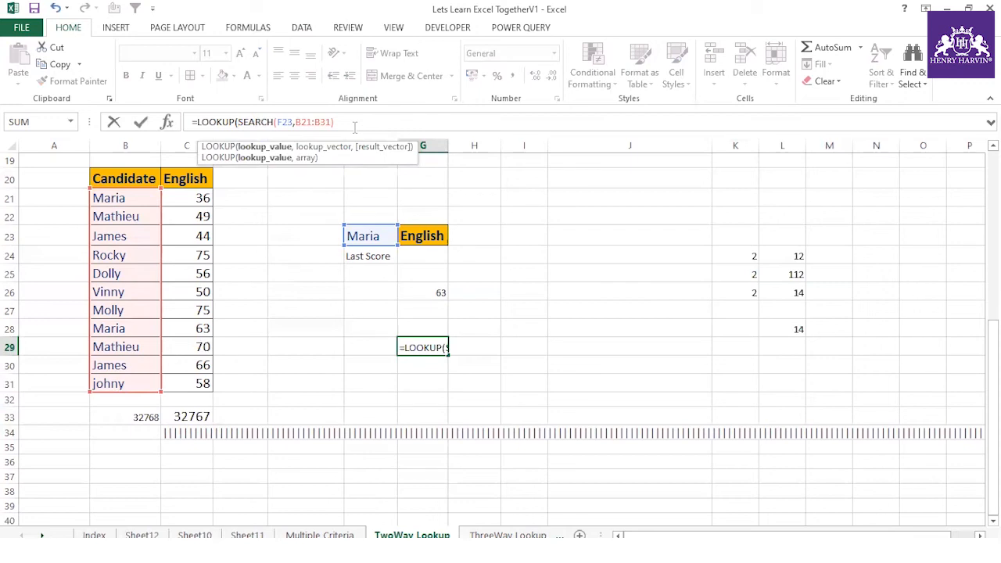
text(2)
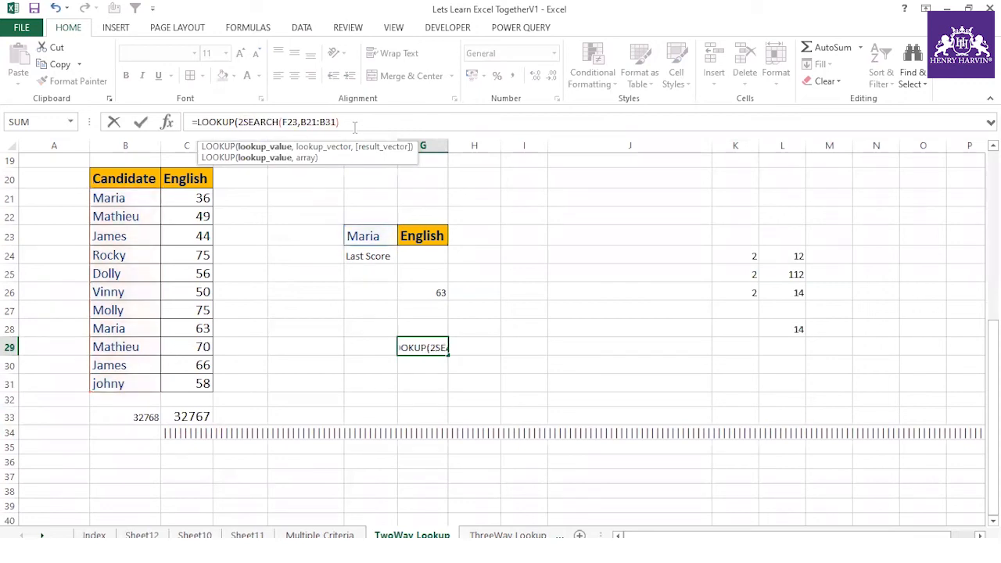
text(^15,)
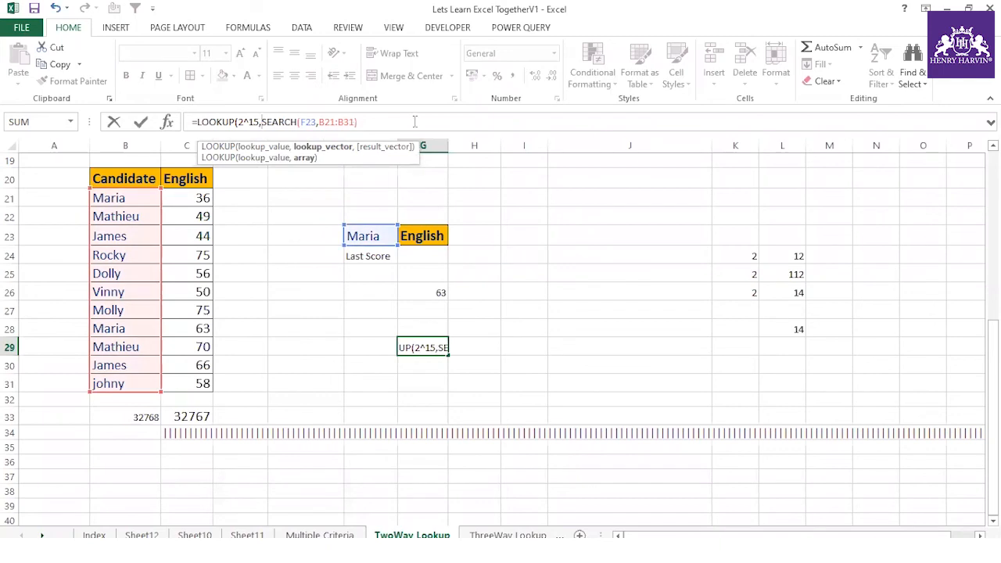
- Complete the G29 LOOKUP with the result range C21:C31 and check its result against the score in C28
text(,)
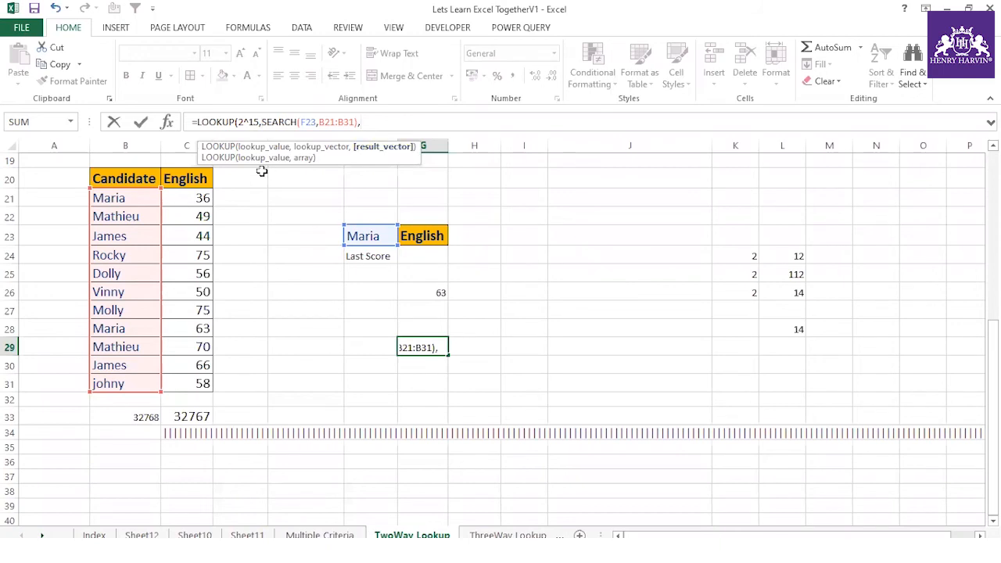
drag(195, 198, 193, 381)
text())
key(Return)
click(435, 345)
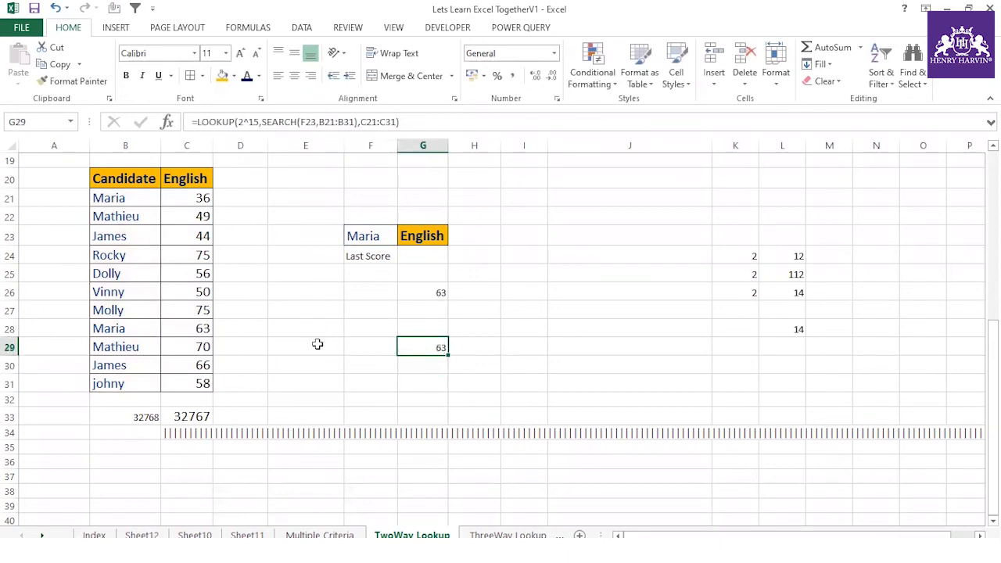
click(196, 328)
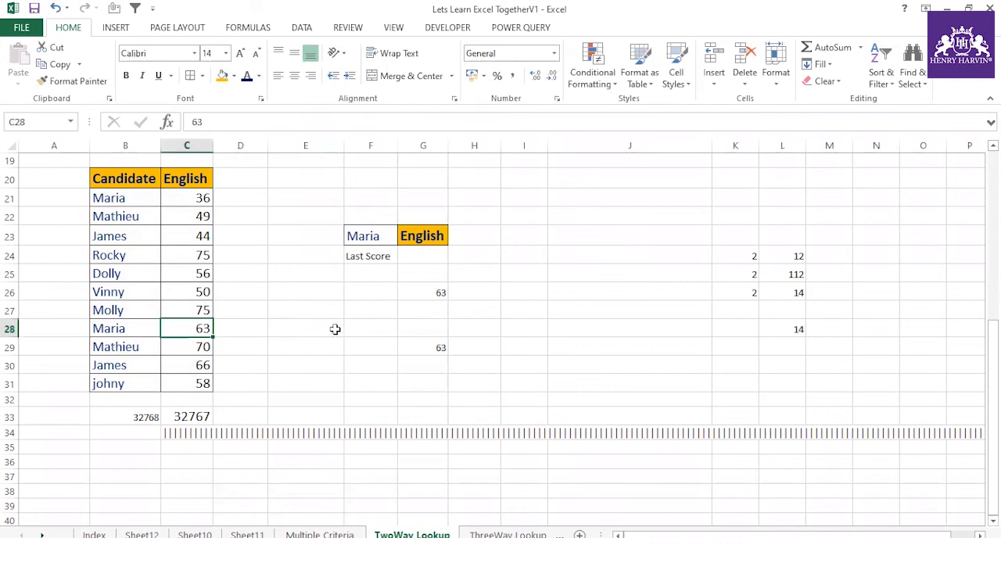
- Replace the candidate in F23 with the one listed in B23 and B30, and compare G29 with that candidate's scores
click(366, 230)
text(James)
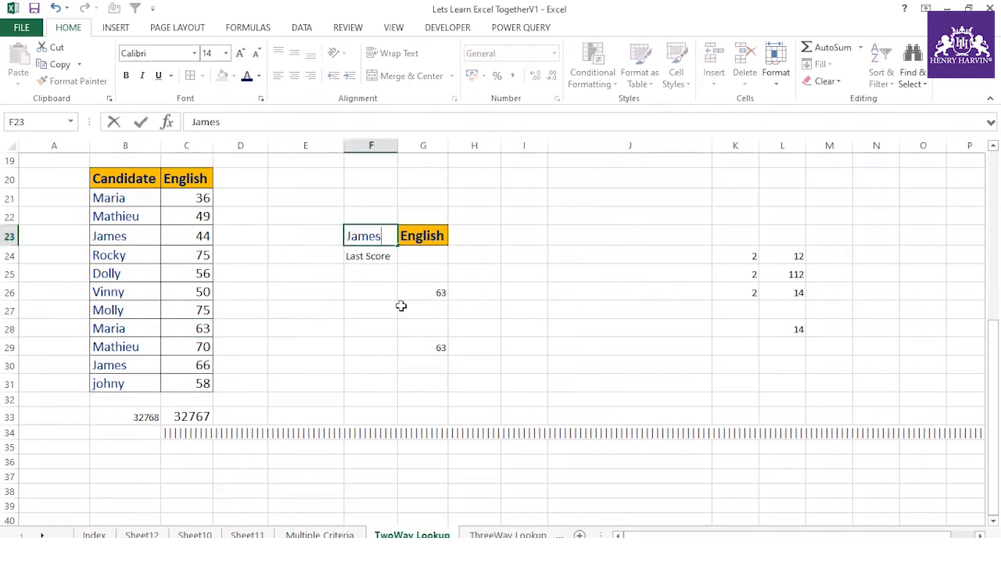
click(395, 313)
click(427, 345)
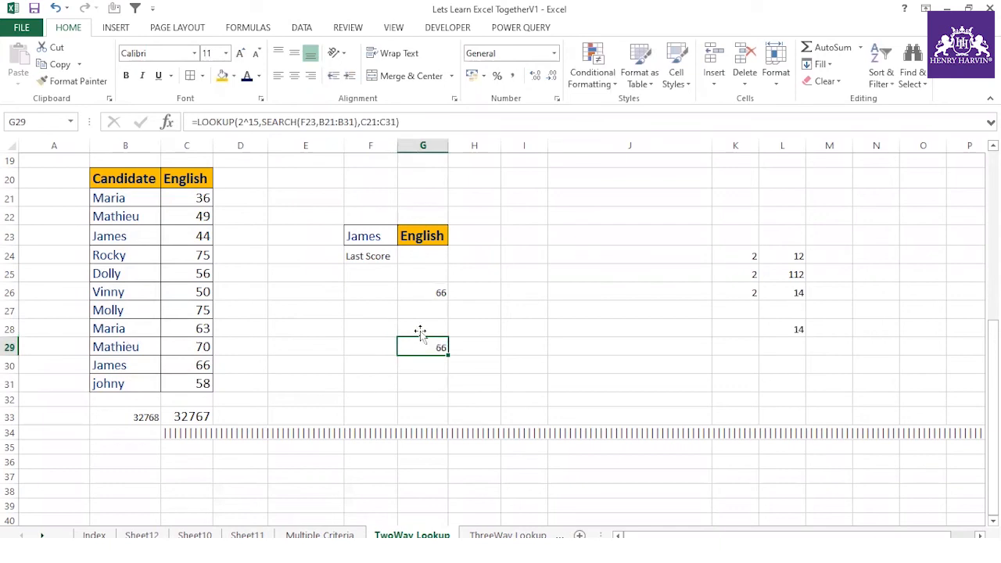
click(131, 362)
click(138, 234)
click(197, 235)
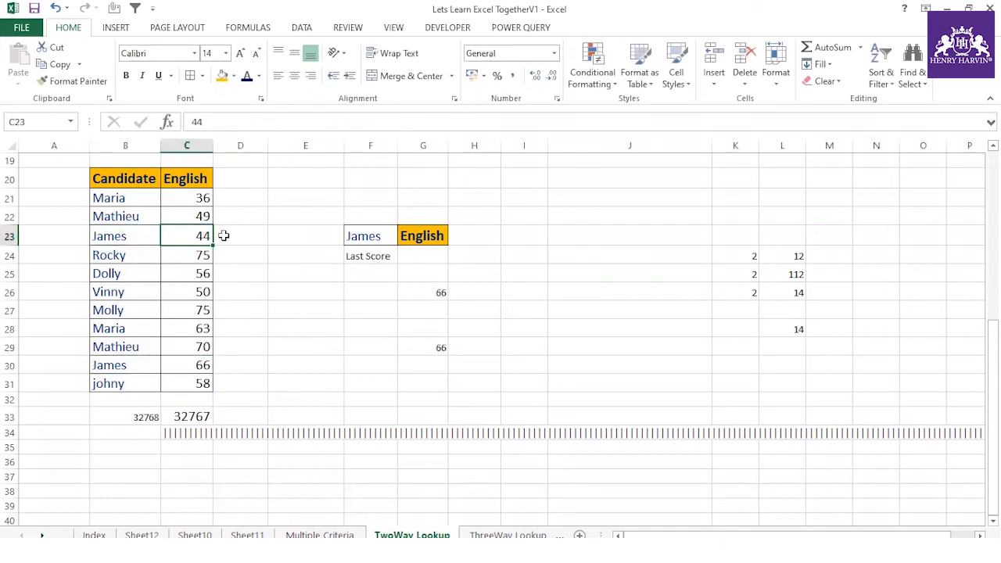
- Enter a VLOOKUP formula in G30 that finds F23 in B21:C31 and returns column 2 with an exact match
click(410, 362)
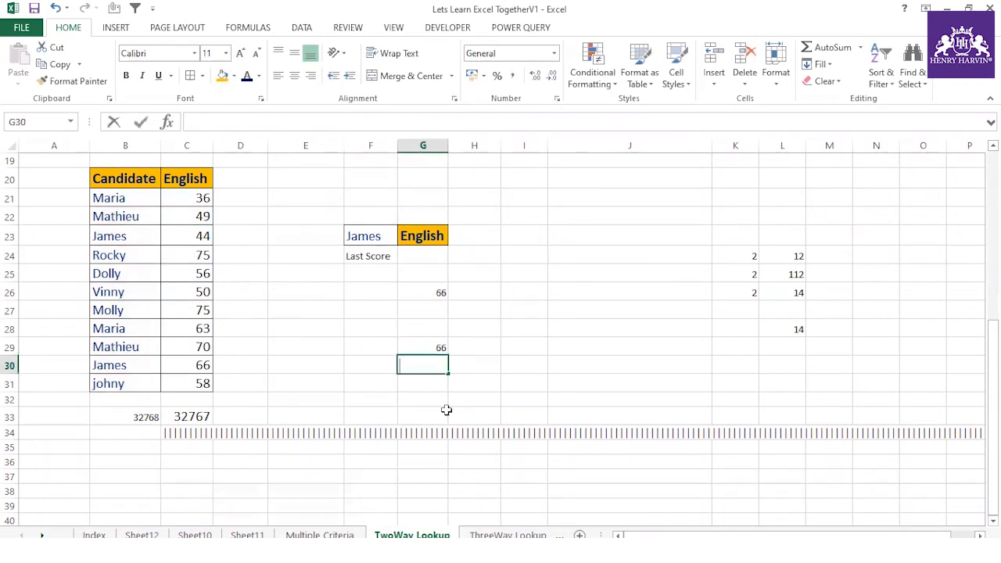
text(=Vlo)
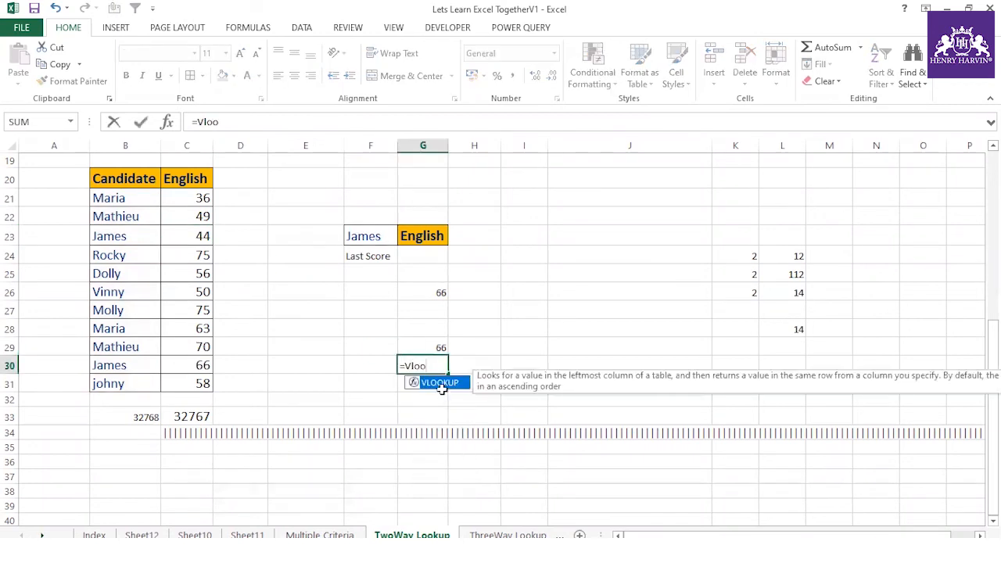
text(o)
double_click(442, 387)
click(372, 235)
text(,)
drag(127, 196, 183, 380)
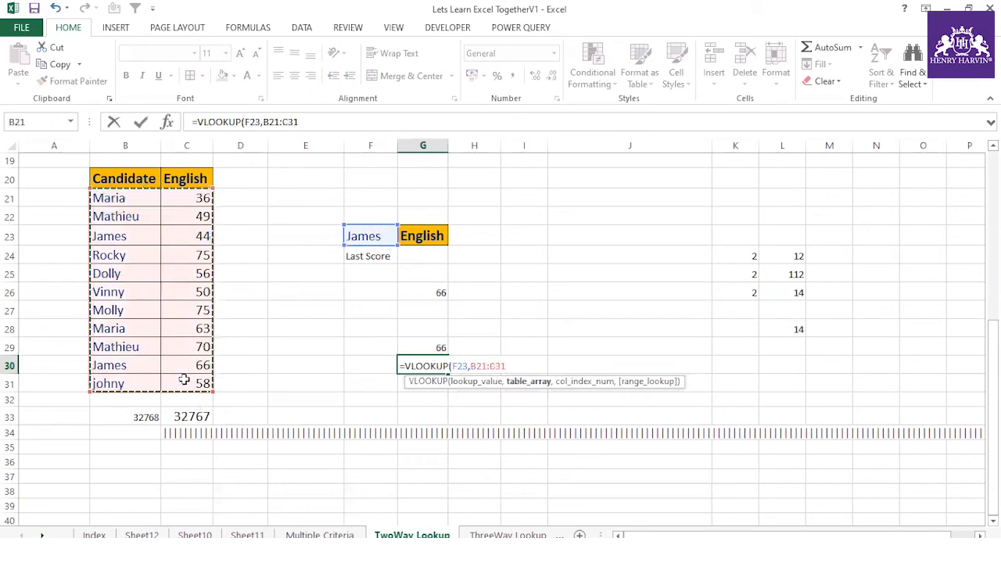
click(334, 122)
text(,2,0)
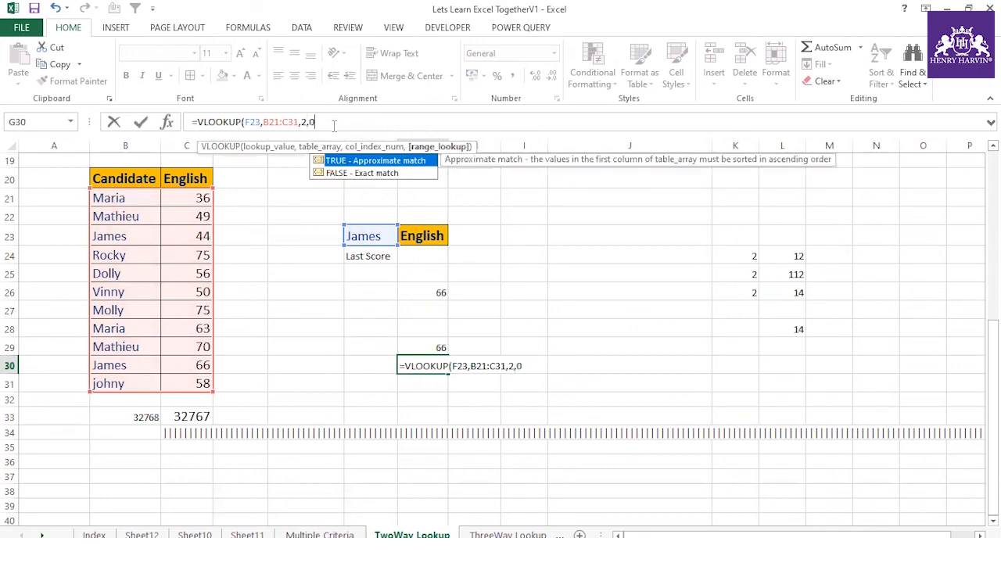
text())
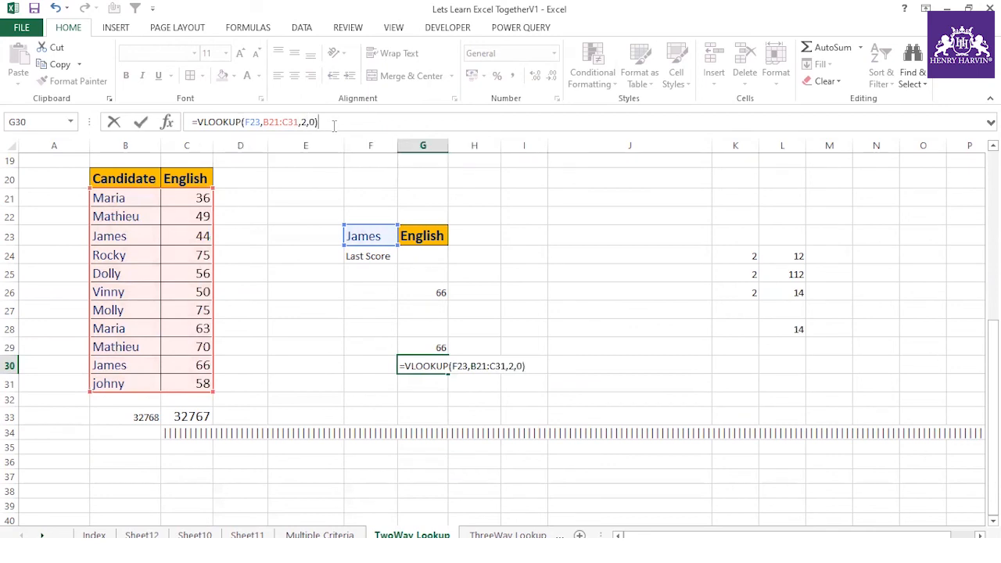
key(Return)
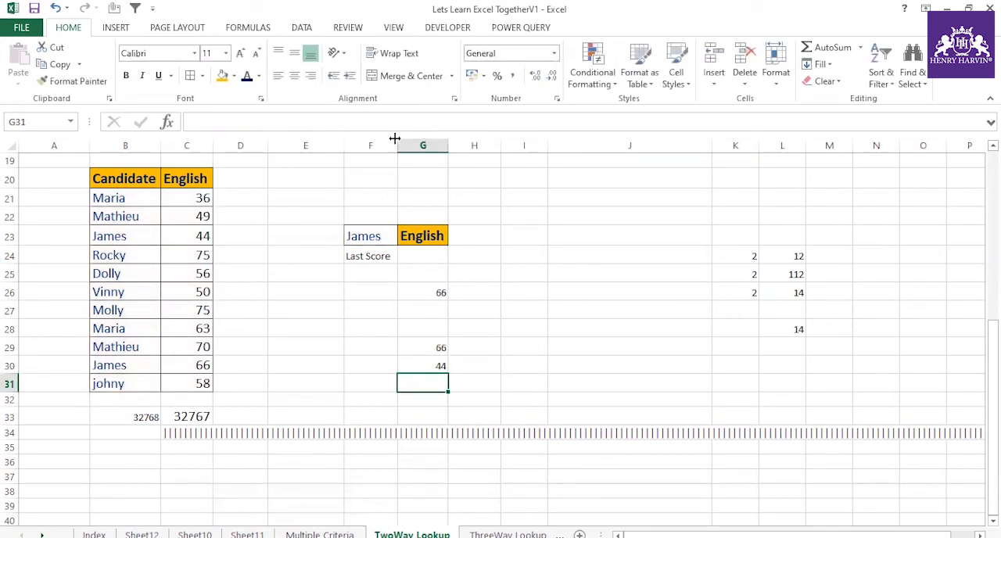
click(434, 362)
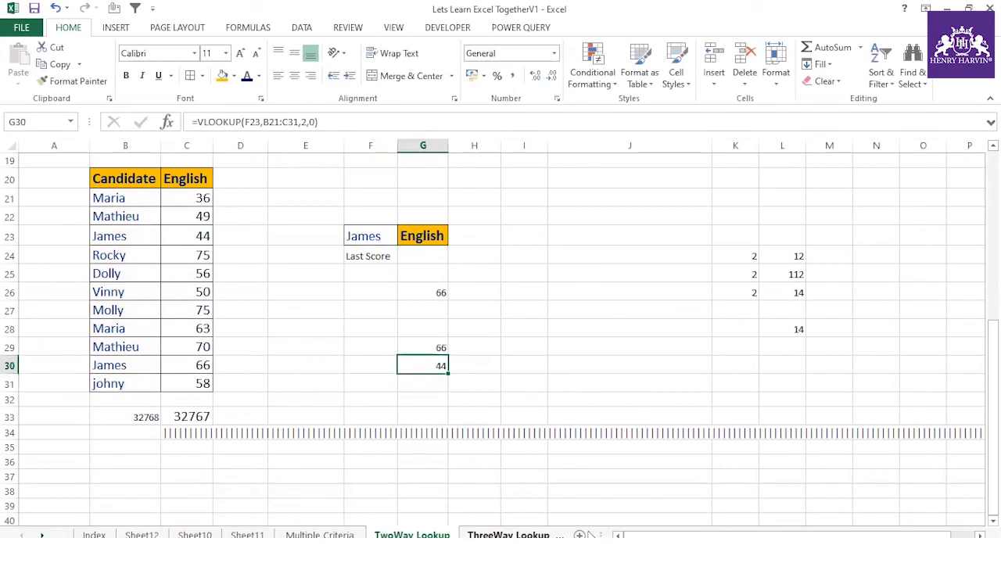
- Add two blank worksheets, one before and one after the ThreeWay Lookup sheet
click(579, 535)
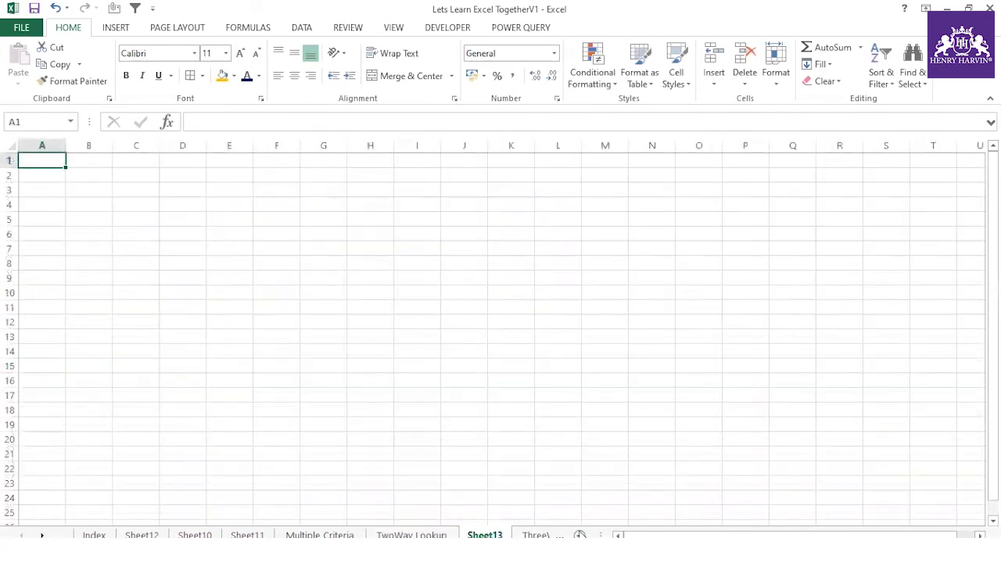
click(538, 535)
click(546, 535)
- Fill F3:F14 of the blank Sheet14 with the month names Jan to Dec
click(266, 190)
text(Jan)
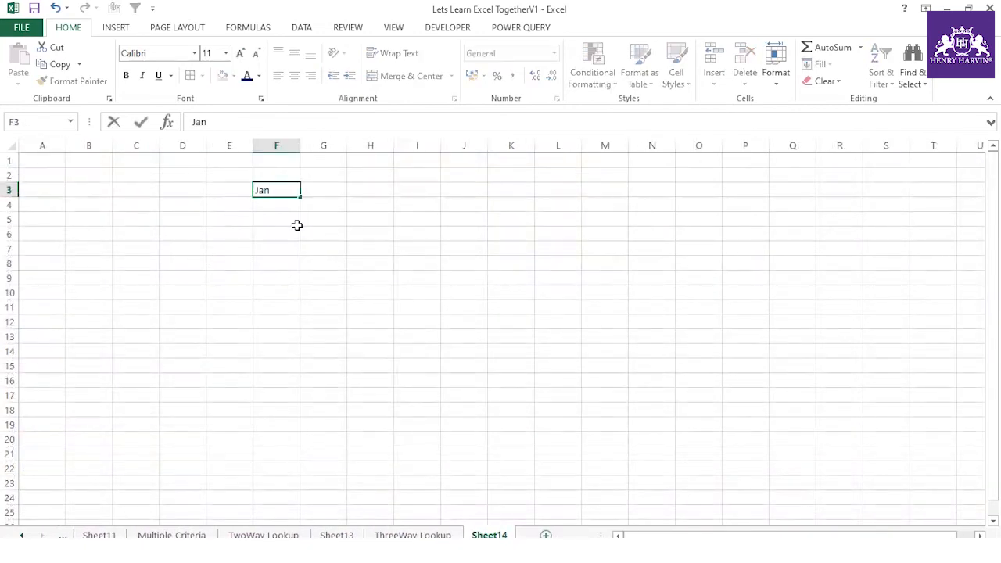
key(Return)
click(287, 193)
drag(300, 196, 300, 345)
click(291, 350)
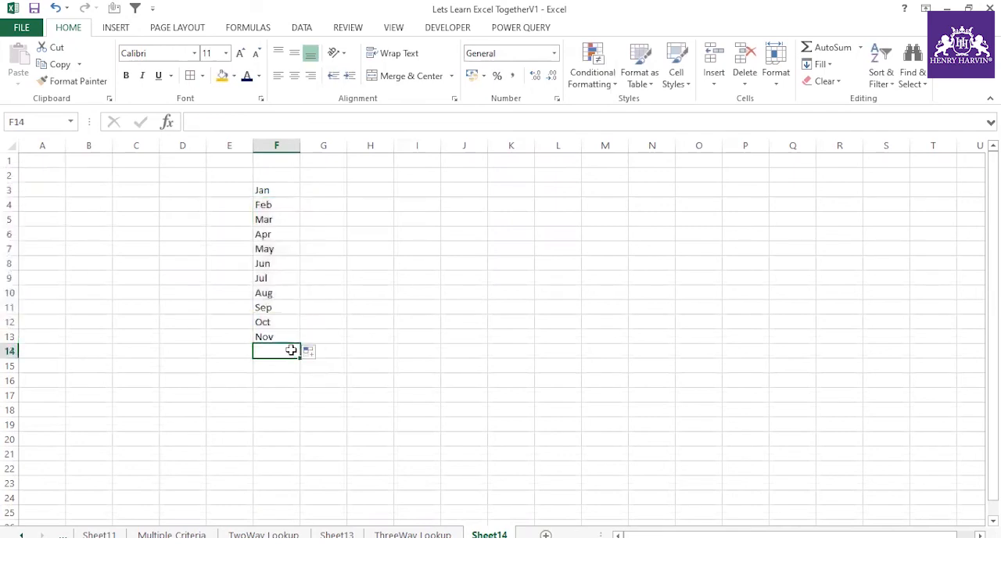
text(Dec)
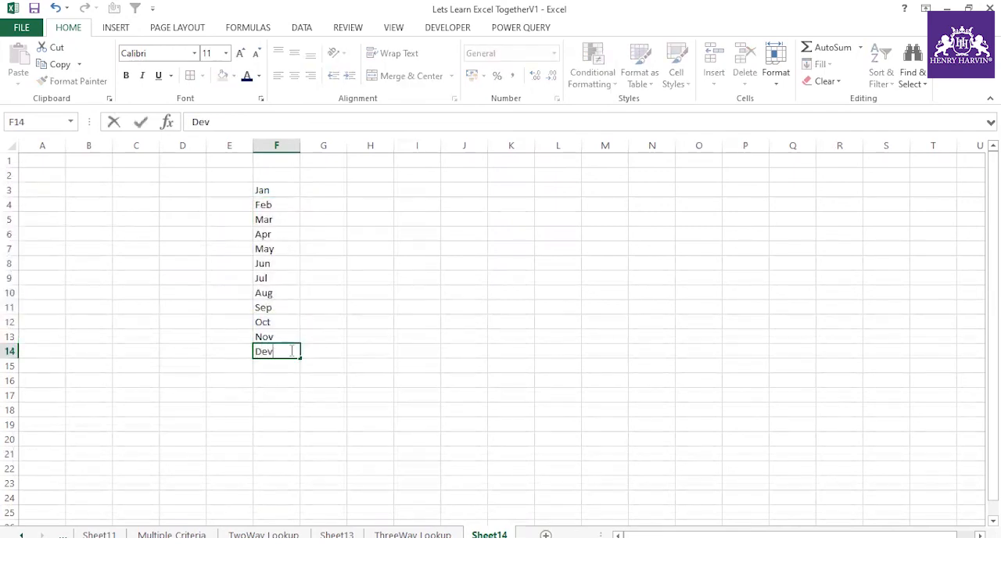
click(554, 350)
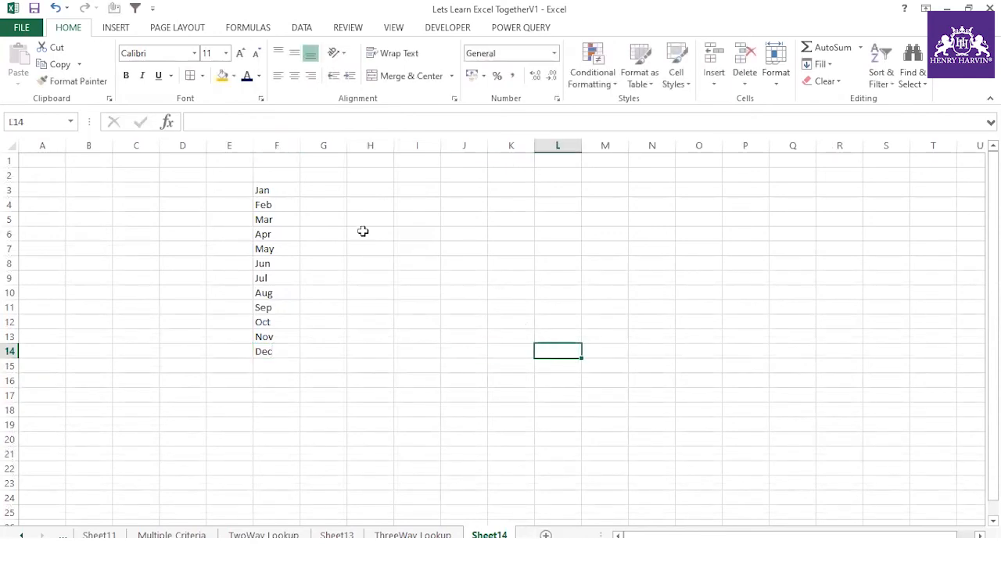
- Widen column G and fill G3:G14 with a number series from 1234 to 1245
drag(343, 146, 364, 146)
click(302, 146)
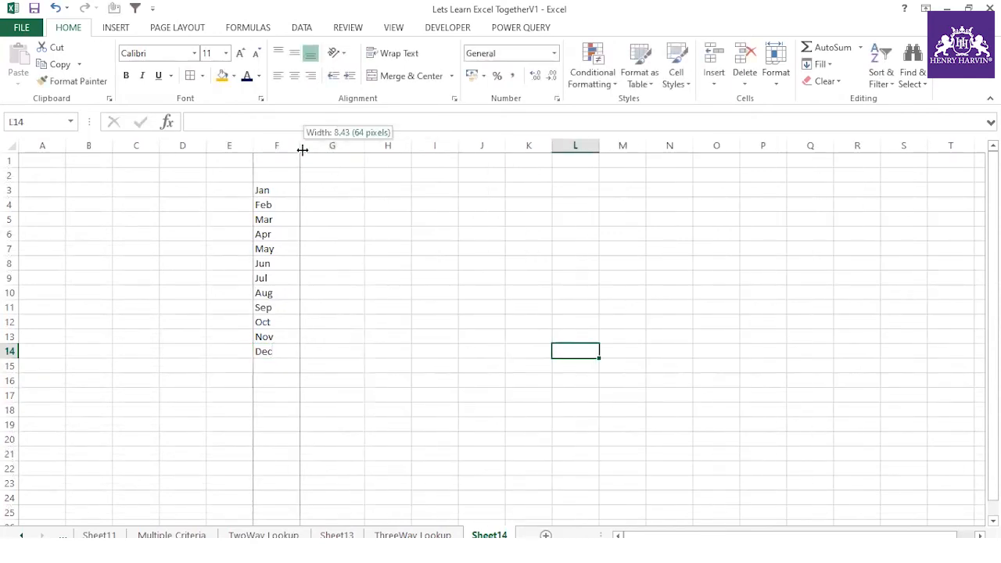
click(316, 189)
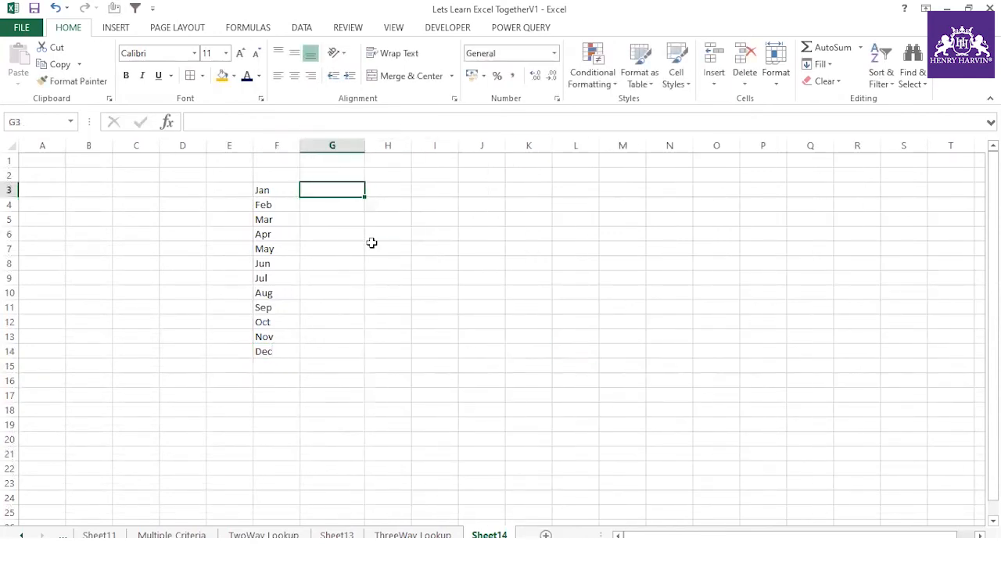
text(1)
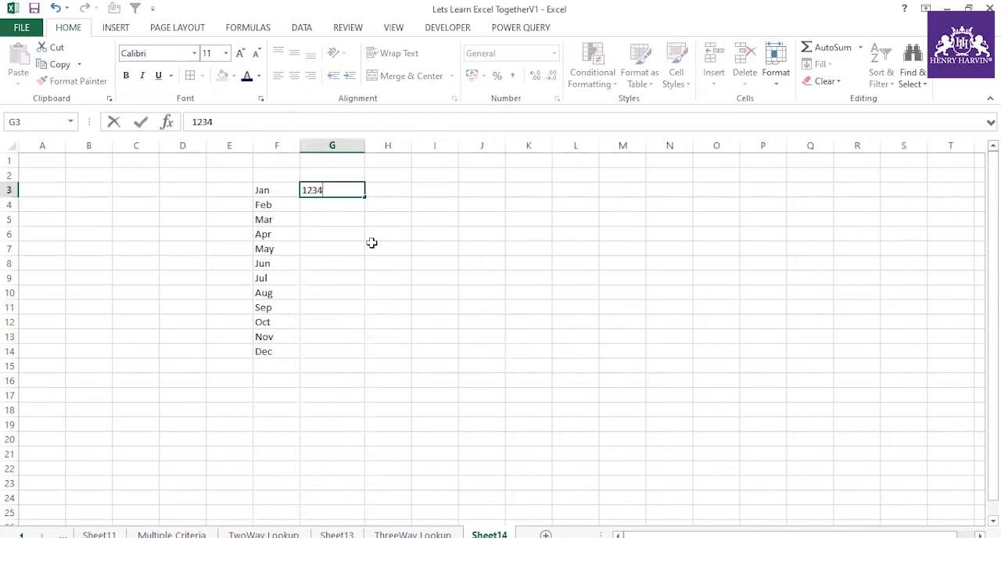
text(234)
click(371, 242)
click(358, 194)
drag(365, 196, 358, 356)
click(378, 371)
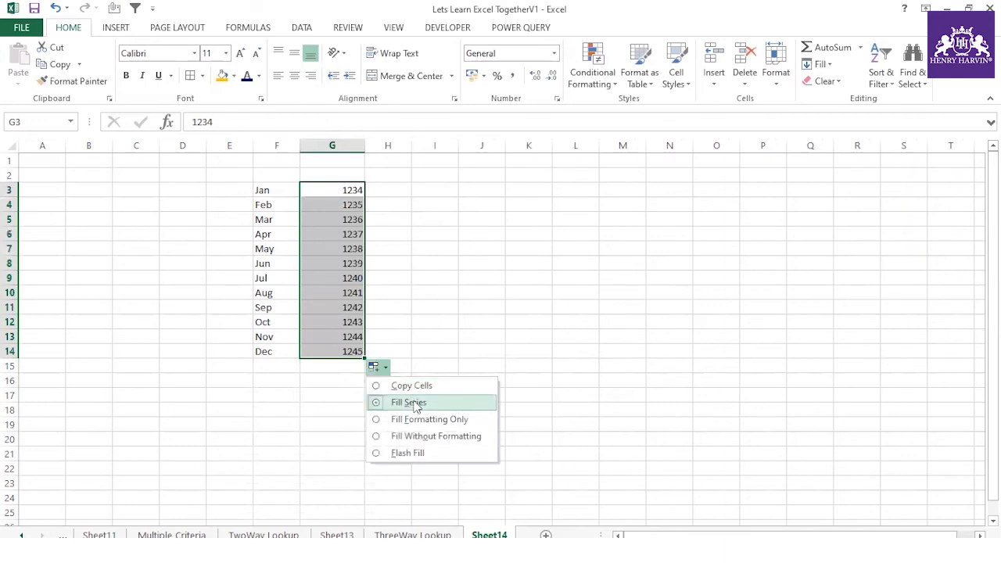
click(309, 406)
click(270, 191)
click(329, 194)
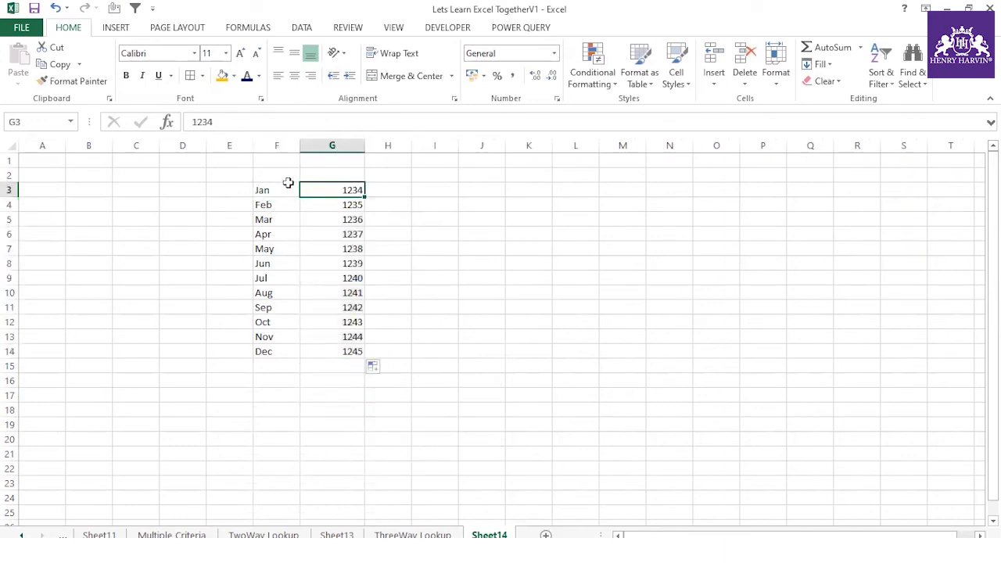
- Add the column headers Month in F2 and Total Sales in G2
click(272, 180)
text(Month)
click(329, 173)
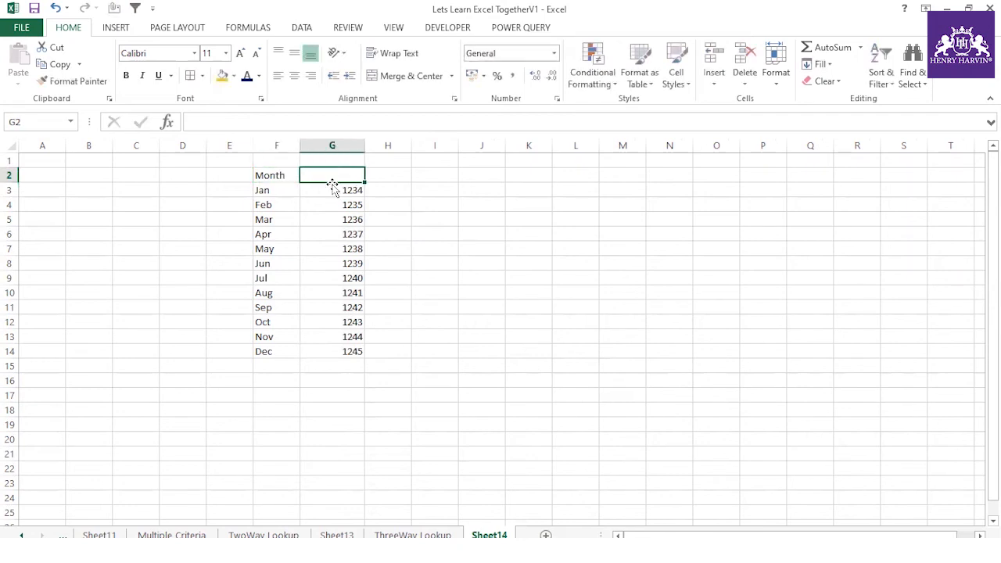
text(Total)
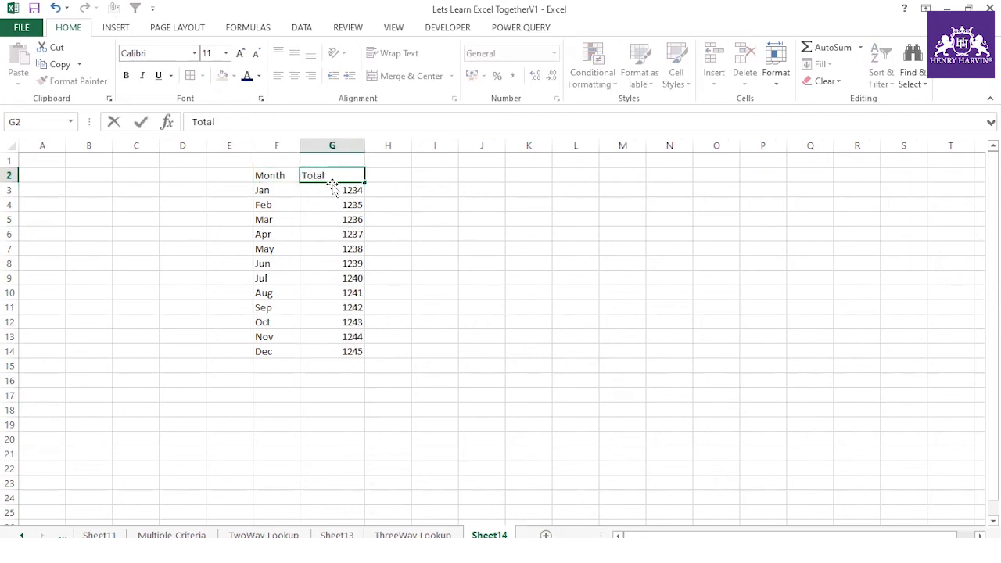
text( Sales)
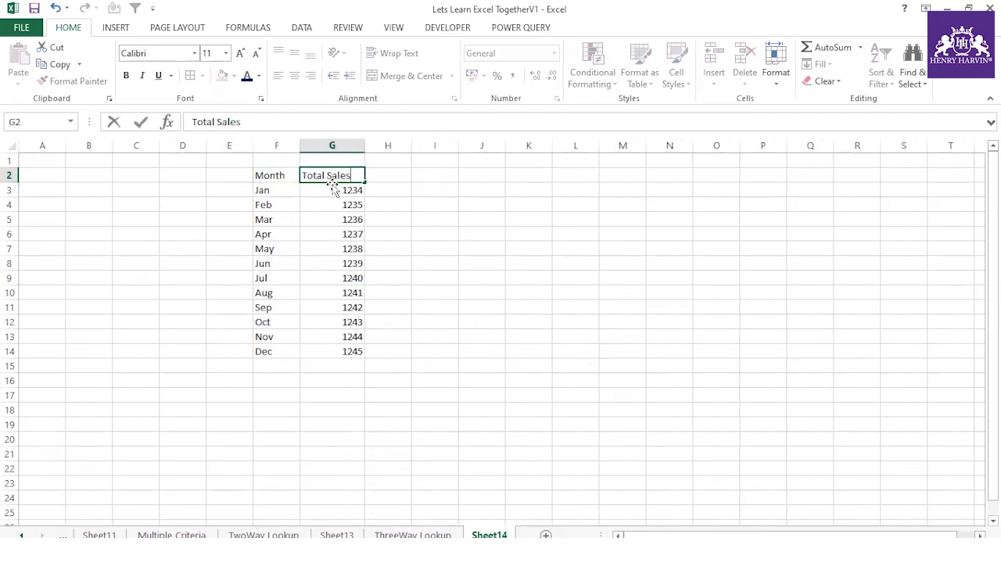
click(469, 232)
- Apply all borders to the monthly sales table in F2:G14
click(291, 181)
drag(292, 182, 356, 359)
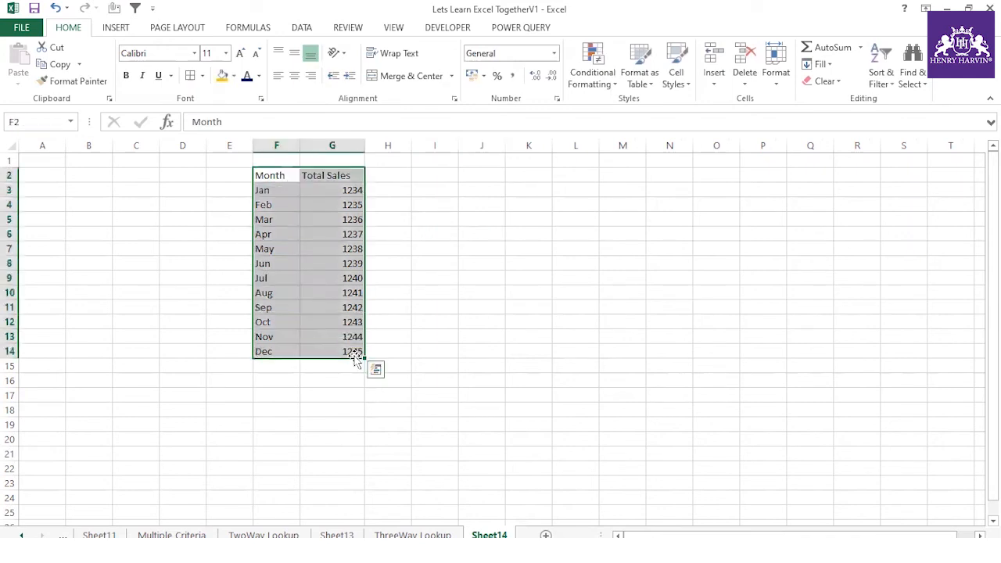
key(alt+h)
key(b)
key(a)
- Widen column F and fill the header cells F2:G2 with orange
drag(293, 181, 335, 145)
click(222, 76)
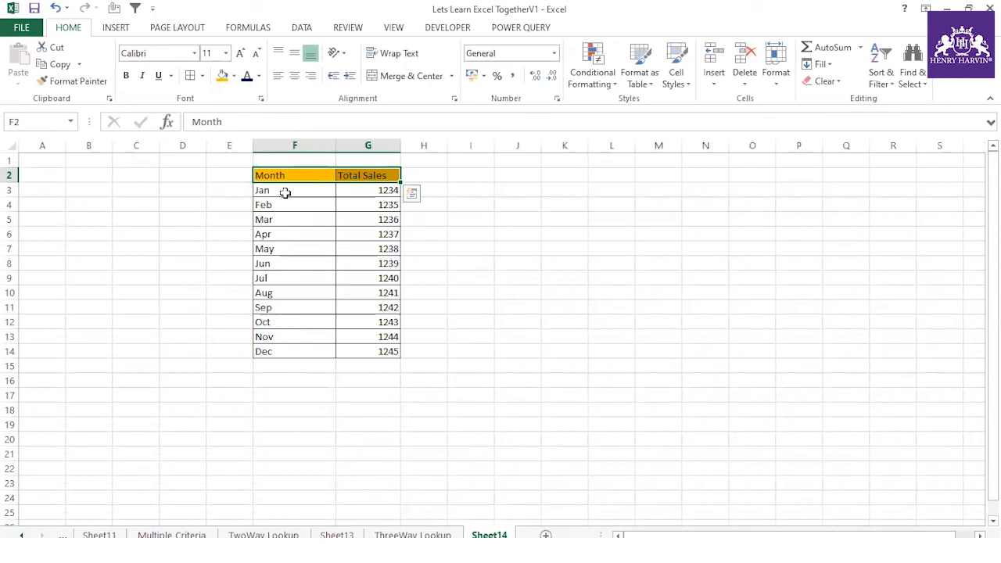
- Add a data validation list to J2 sourced from the months in F3:F14 and pick Jan from it
click(524, 177)
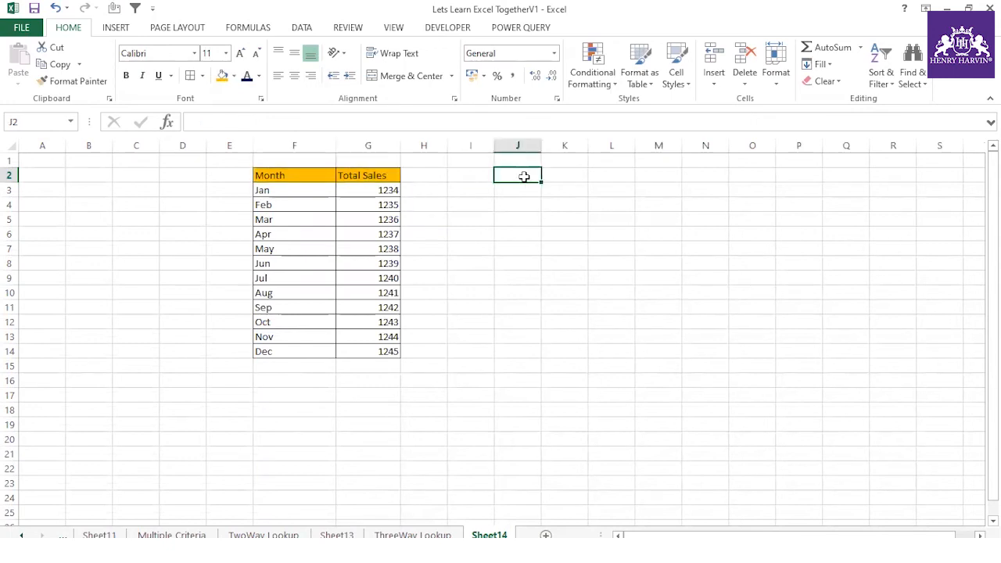
click(312, 30)
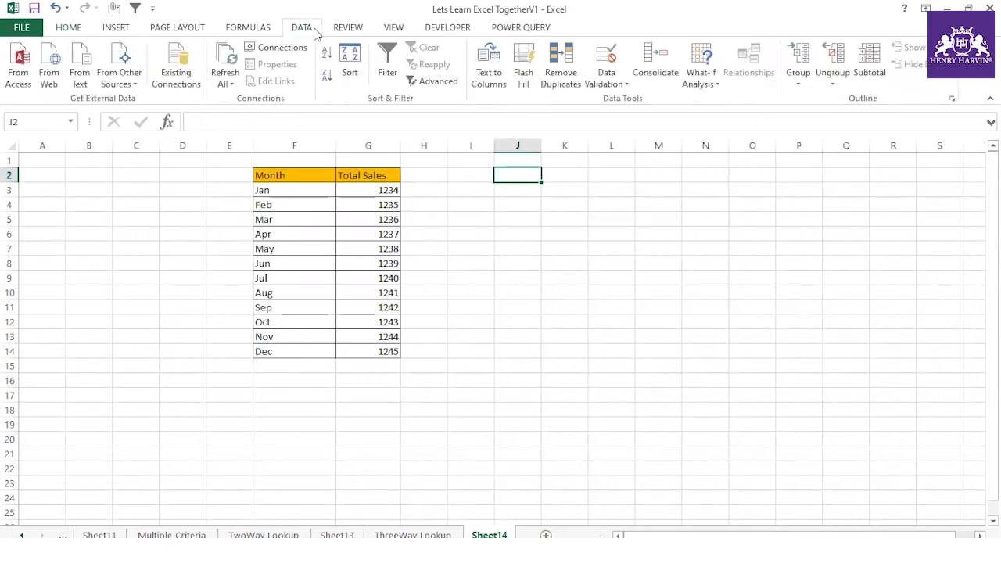
click(607, 79)
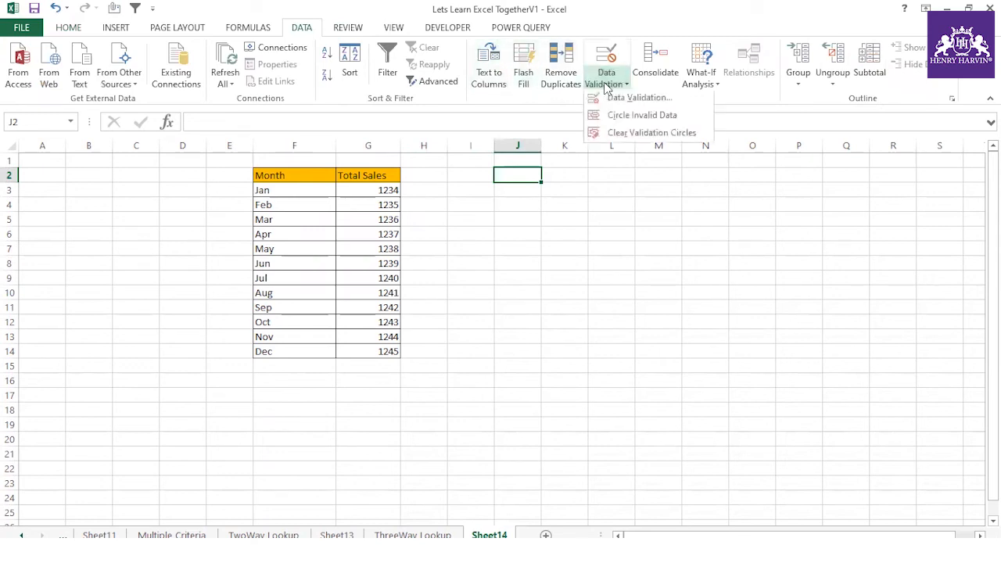
click(614, 99)
click(347, 165)
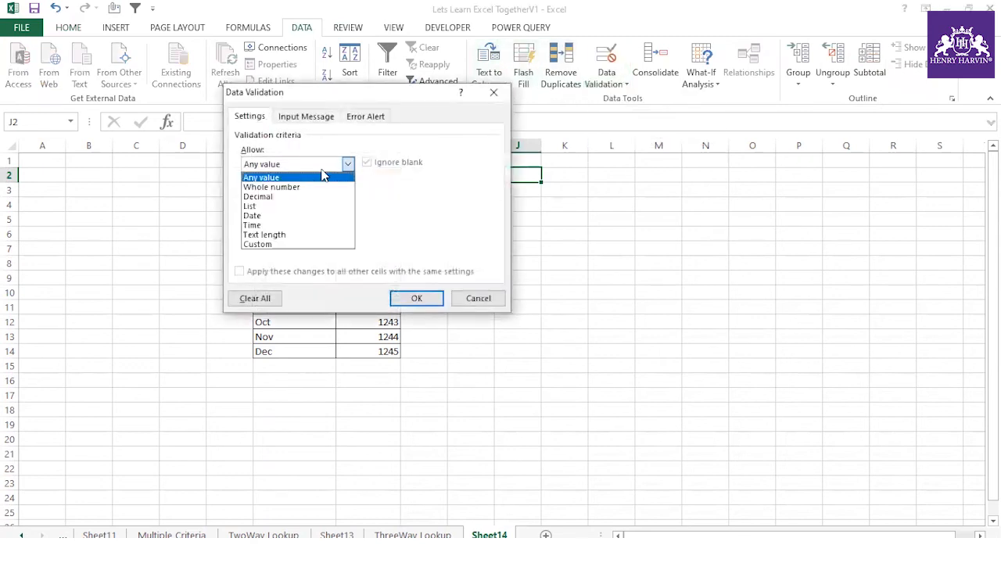
click(270, 208)
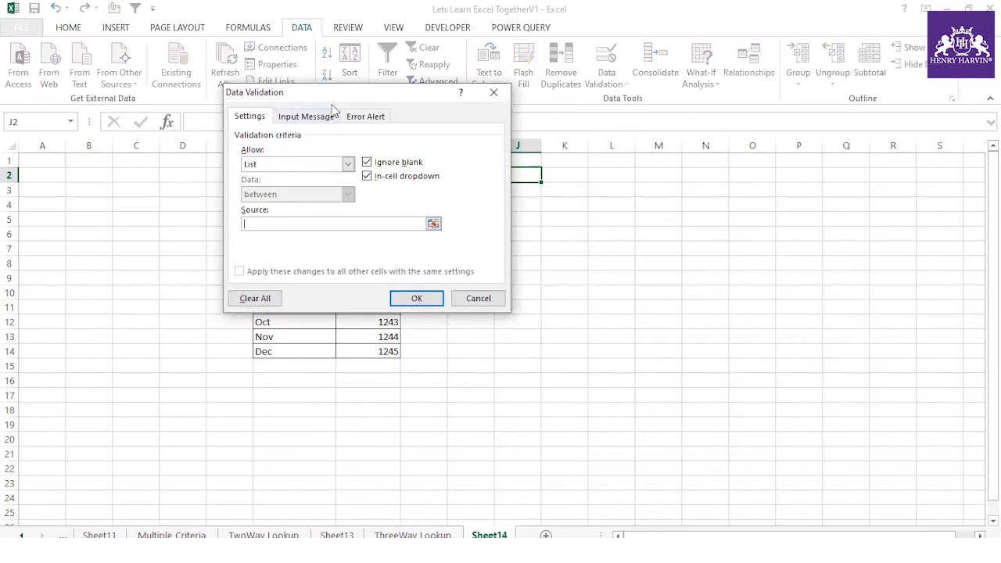
drag(354, 98, 722, 112)
drag(295, 192, 290, 347)
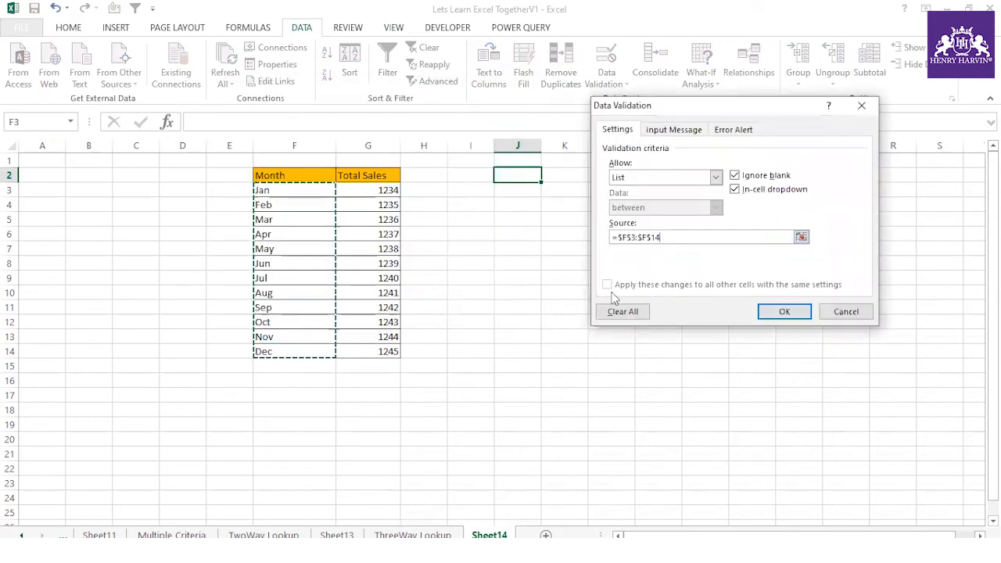
click(780, 309)
click(547, 175)
click(516, 185)
- Enter the header Total Sales in K1 and widen column K to fit it
click(568, 160)
text(T)
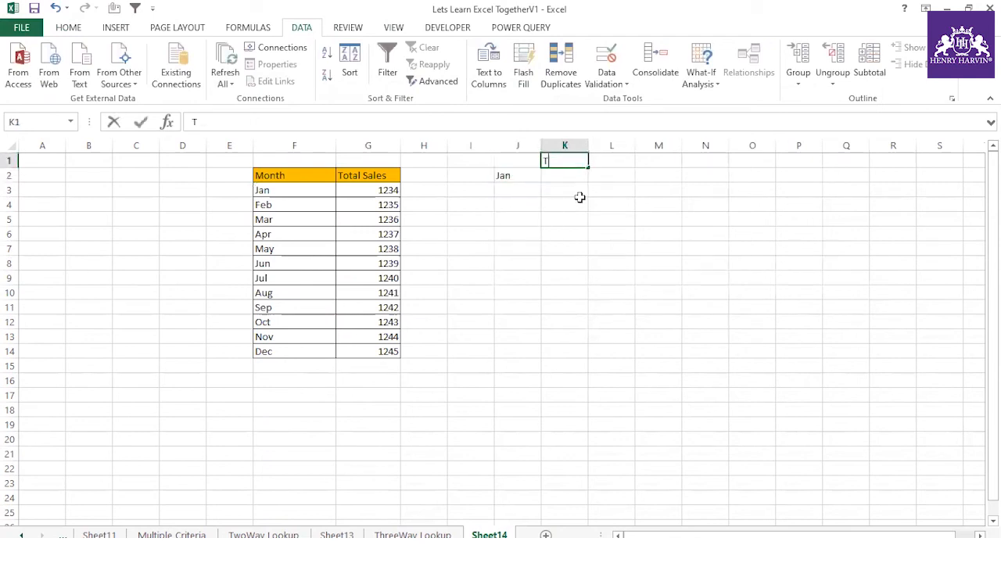
text(otal Sales)
click(597, 199)
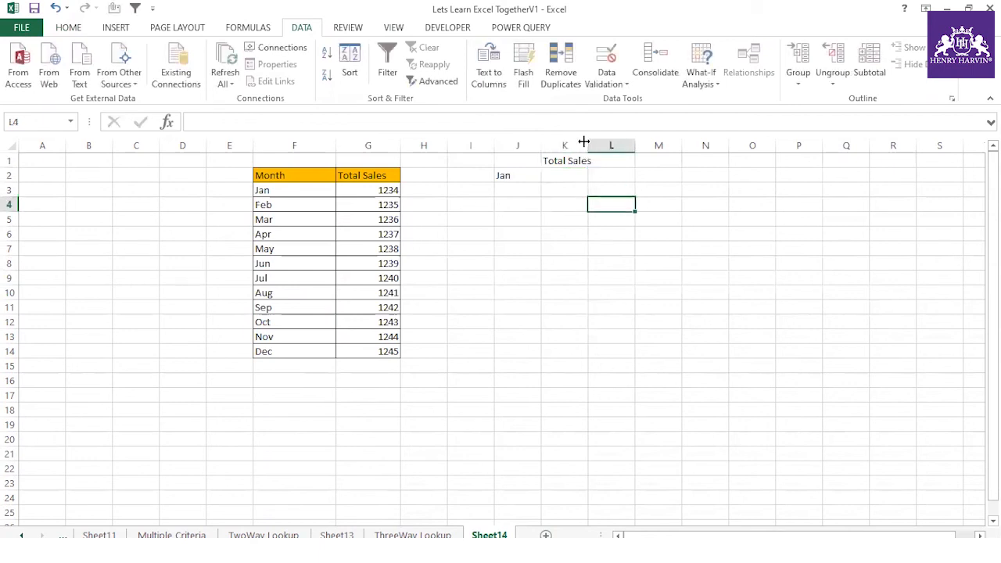
drag(584, 142, 601, 143)
- Choose Feb from the month dropdown in J2
click(505, 175)
click(566, 180)
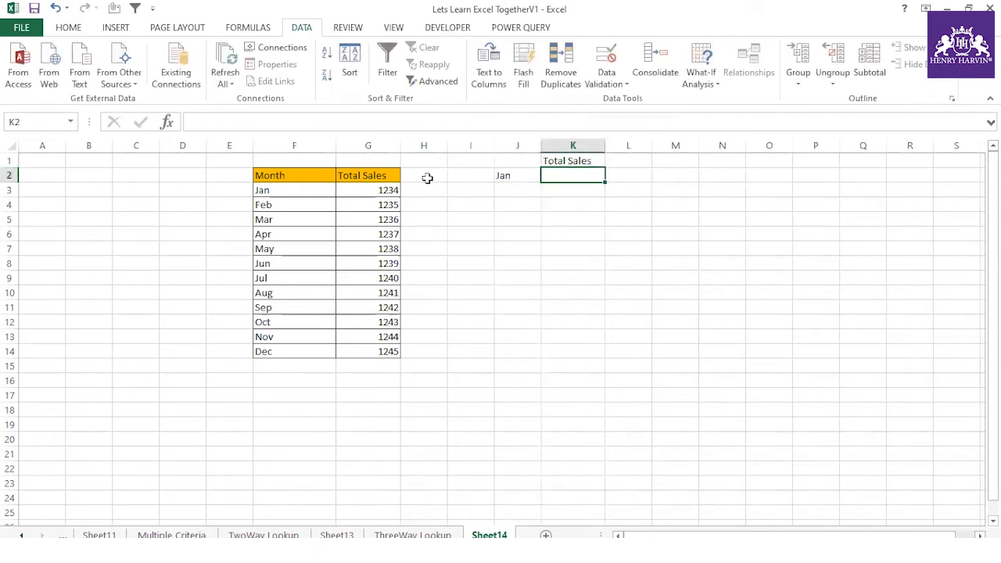
click(395, 190)
click(518, 175)
click(548, 175)
click(505, 197)
- Examine the sales ranges running from January through Feb, Mar and May in column G
drag(364, 192, 365, 204)
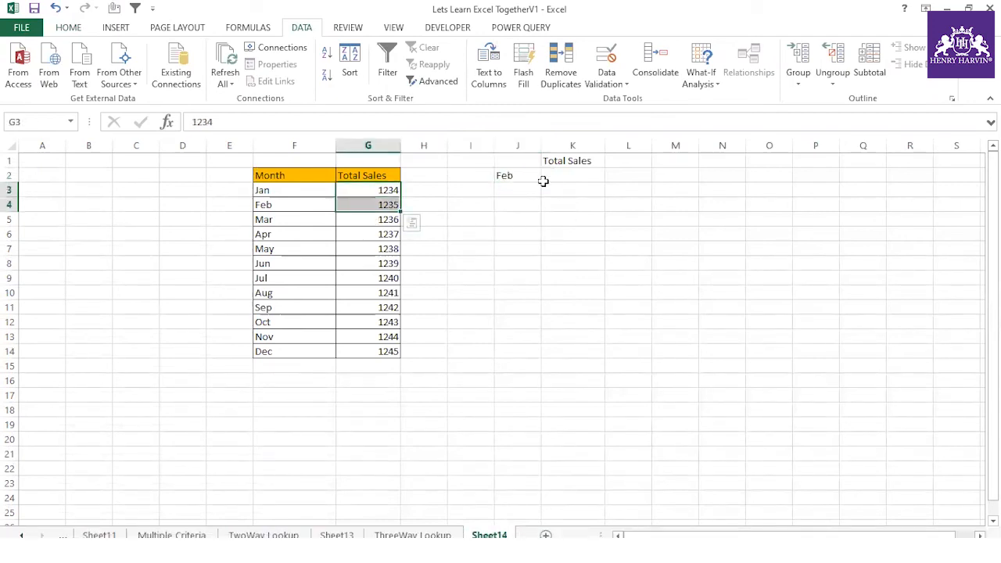
click(532, 205)
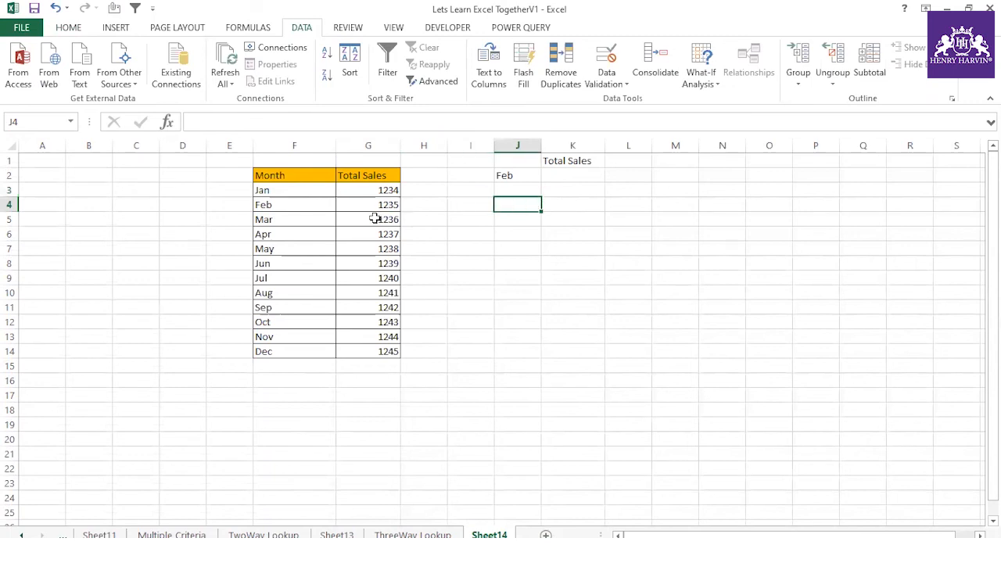
click(284, 219)
drag(380, 190, 381, 221)
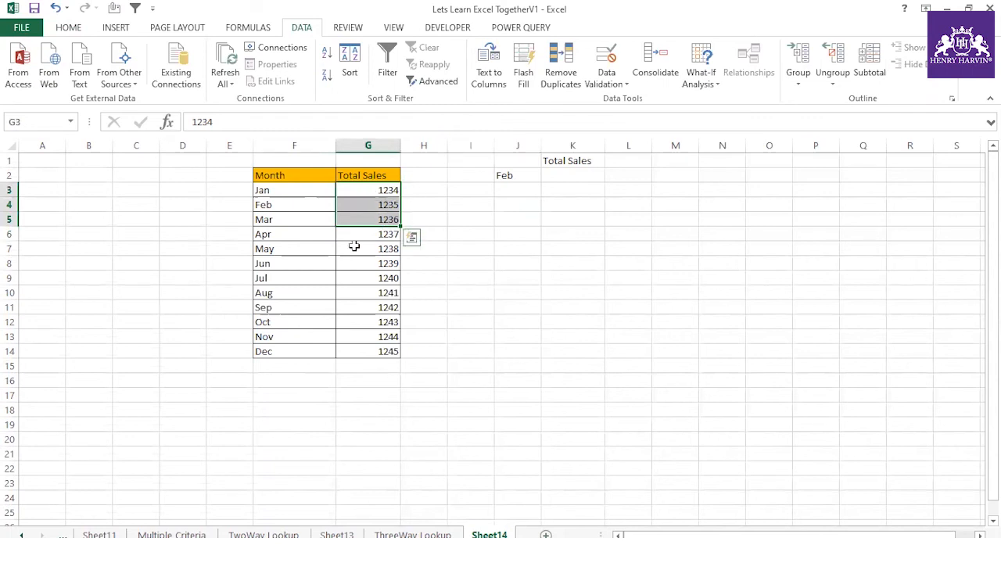
click(298, 248)
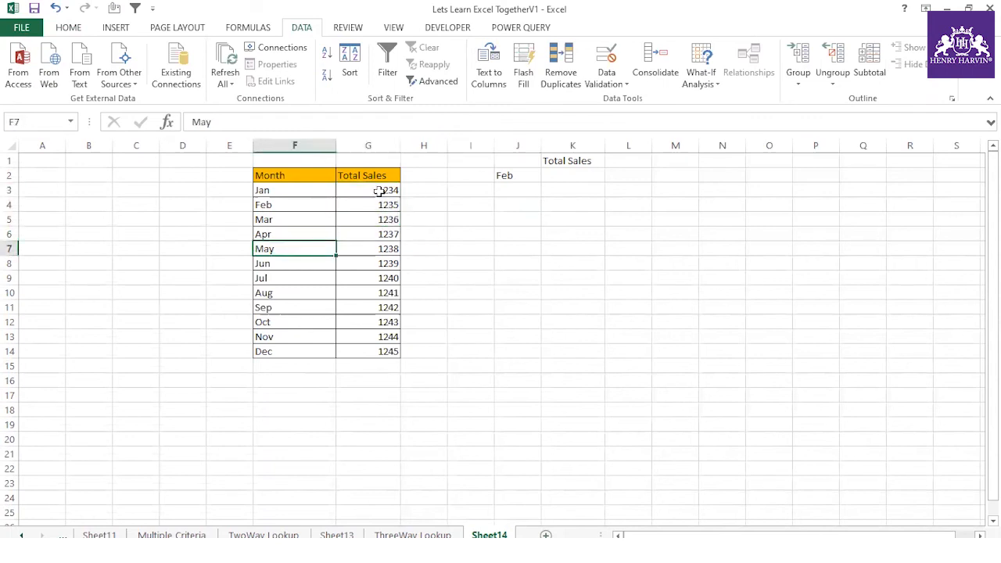
drag(375, 192, 379, 249)
- Enter =MATCH(J2,F1:F14,0) in K2 to find the row position of the selected month
click(573, 173)
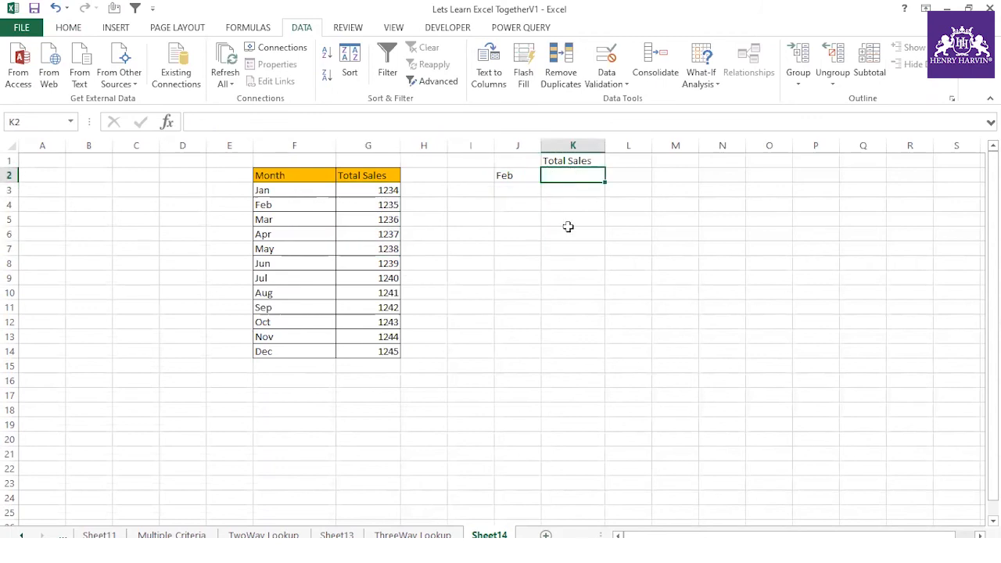
text(=)
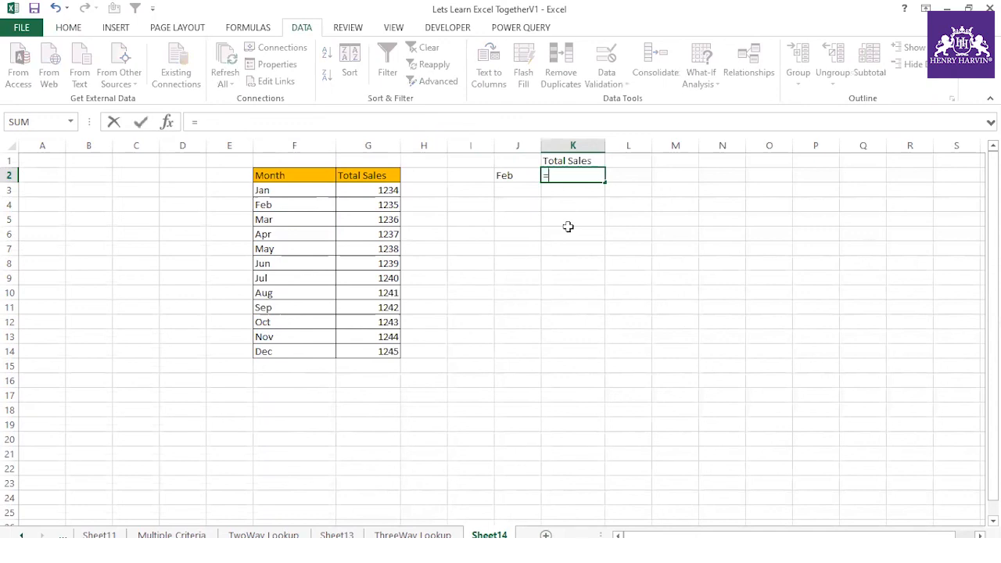
text(match()
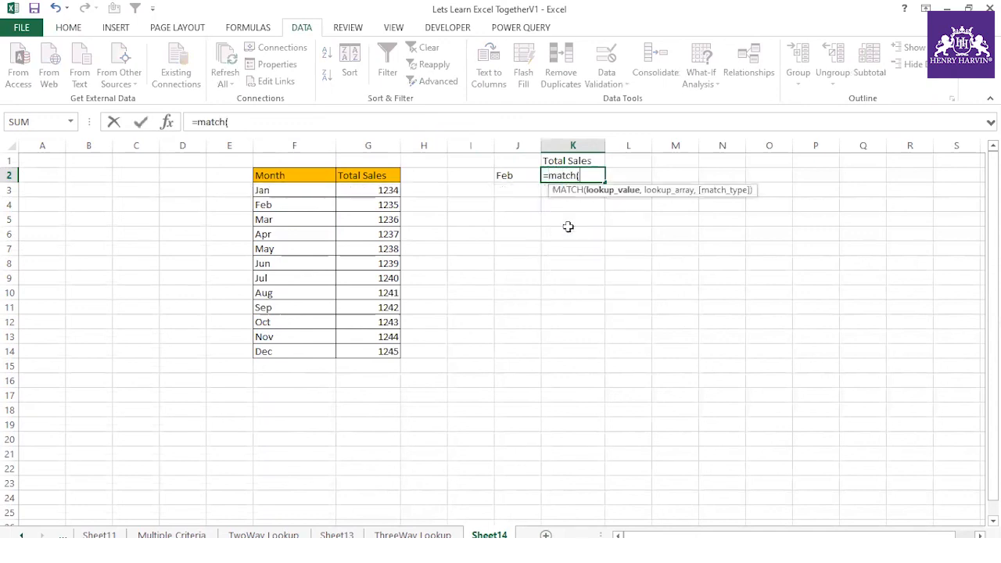
click(518, 174)
text(,)
click(301, 188)
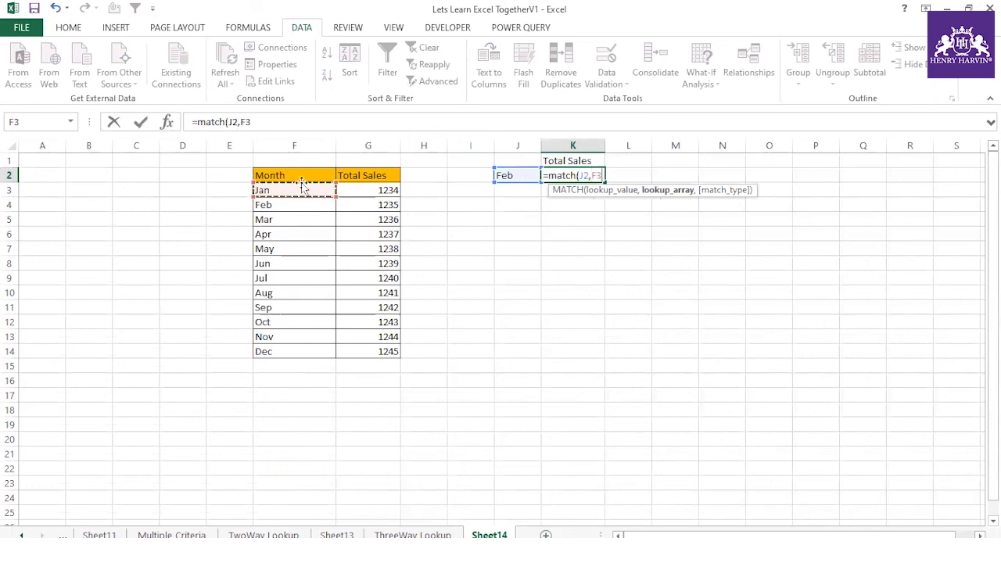
click(298, 159)
drag(296, 183, 276, 351)
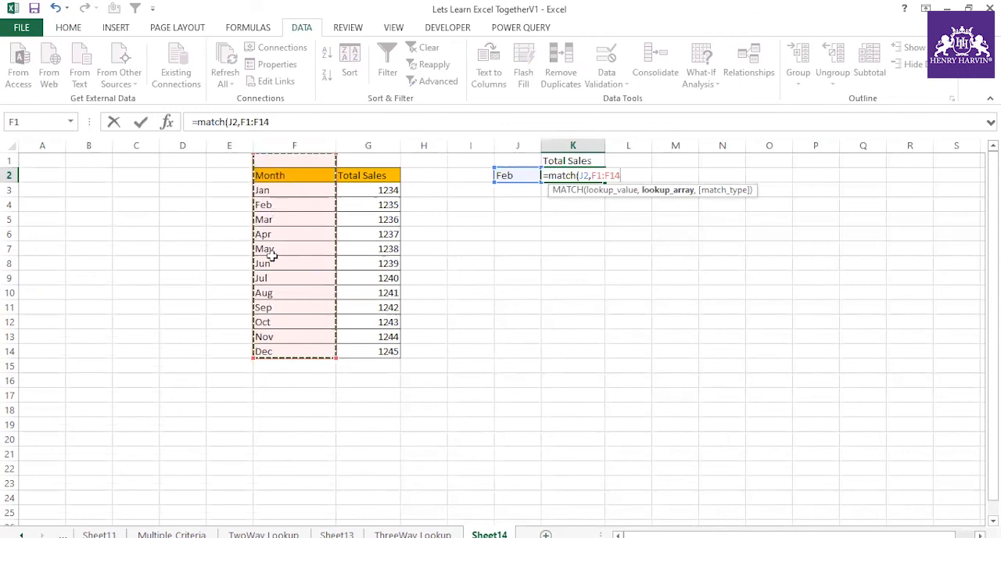
text(,0))
key(Return)
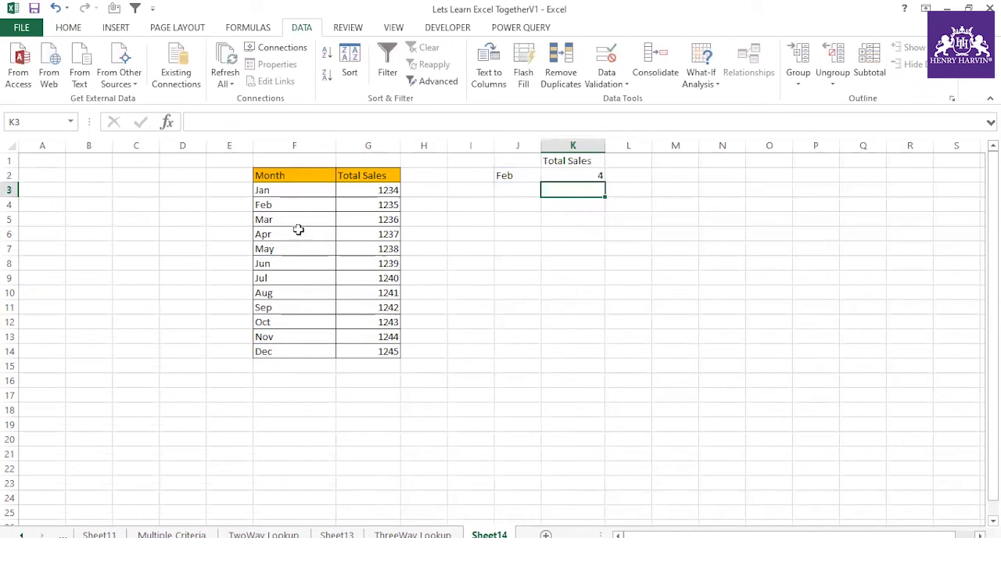
- Compare the sheet row of Feb with its position within the month list F3:F14
click(276, 204)
click(8, 205)
click(285, 205)
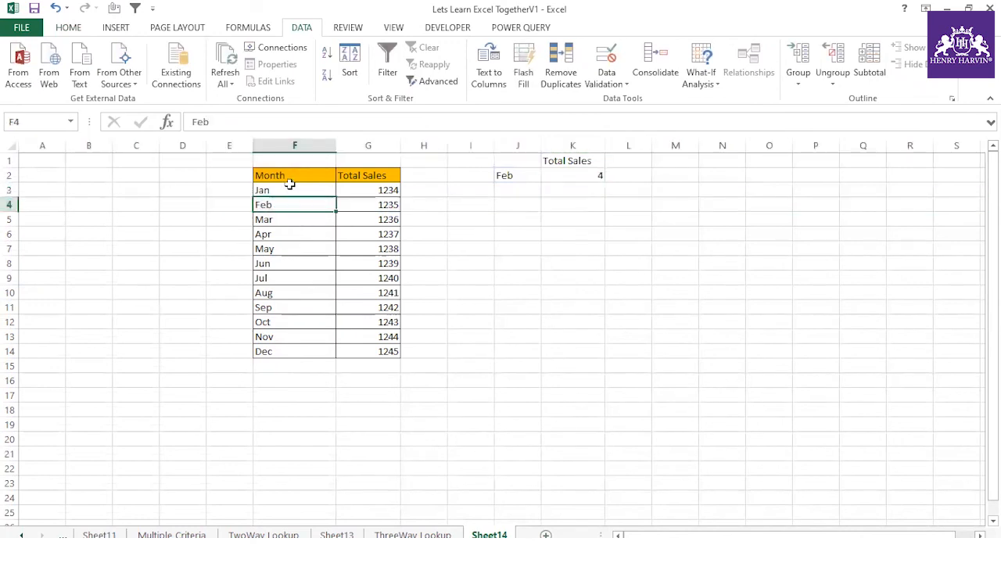
click(268, 190)
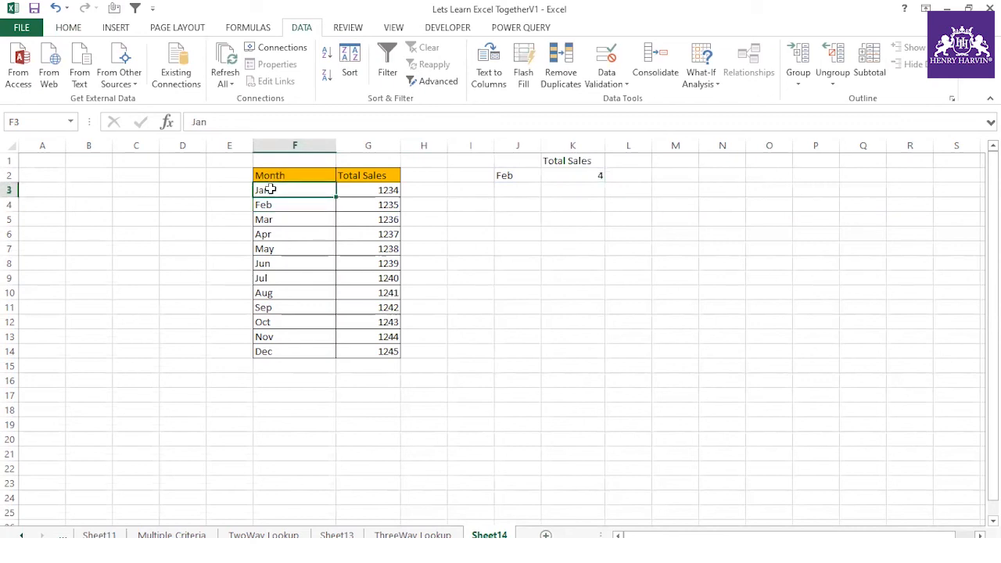
drag(302, 189, 298, 345)
click(382, 296)
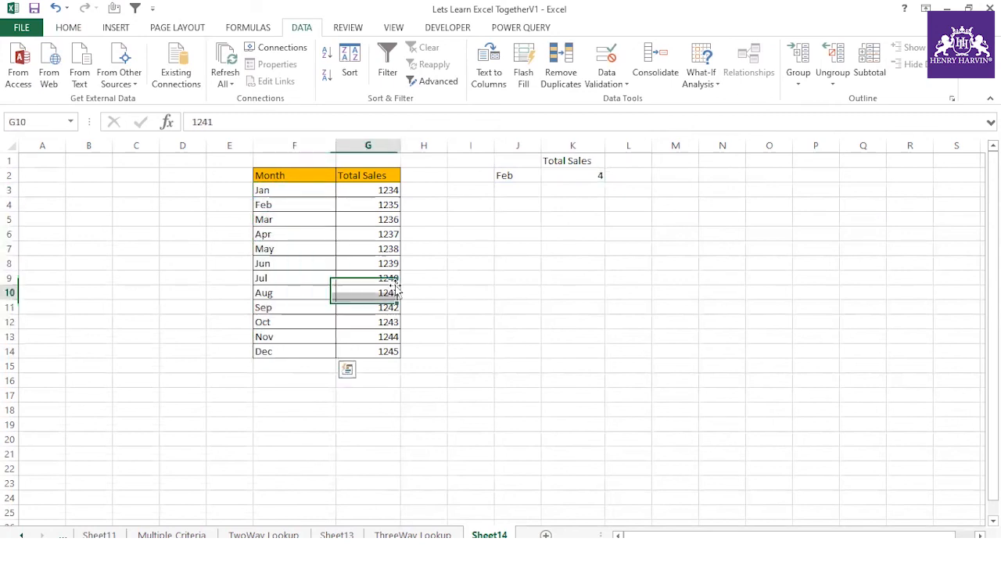
- Wrap the MATCH formula in K2 in INDEX over $G$1:$G$14 and check it against the sales column
click(589, 179)
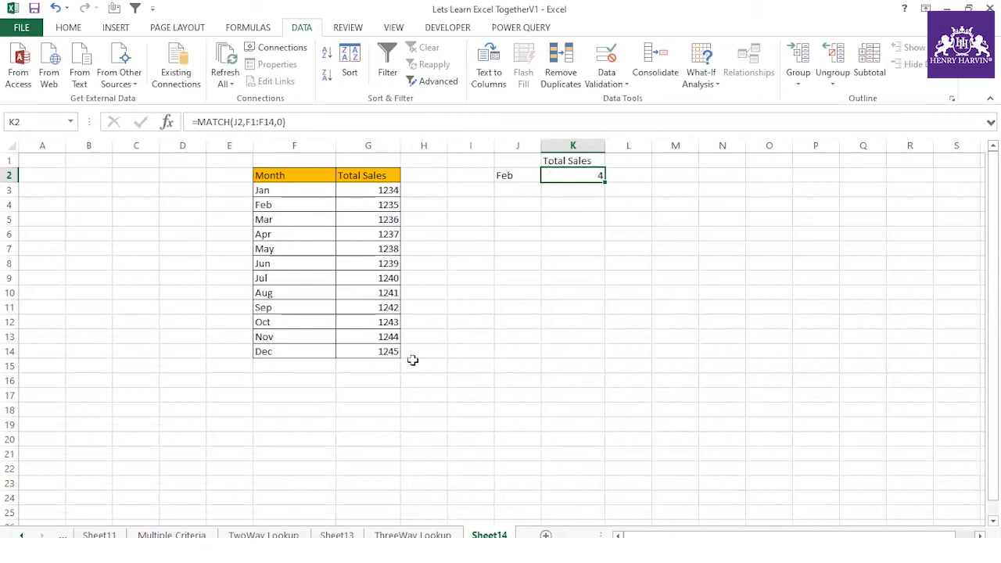
click(197, 121)
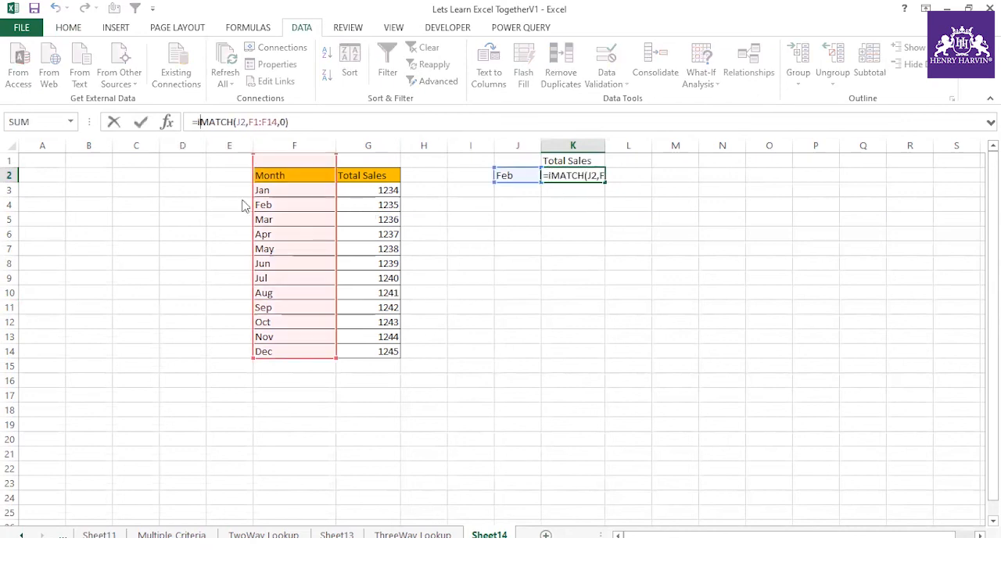
text(index()
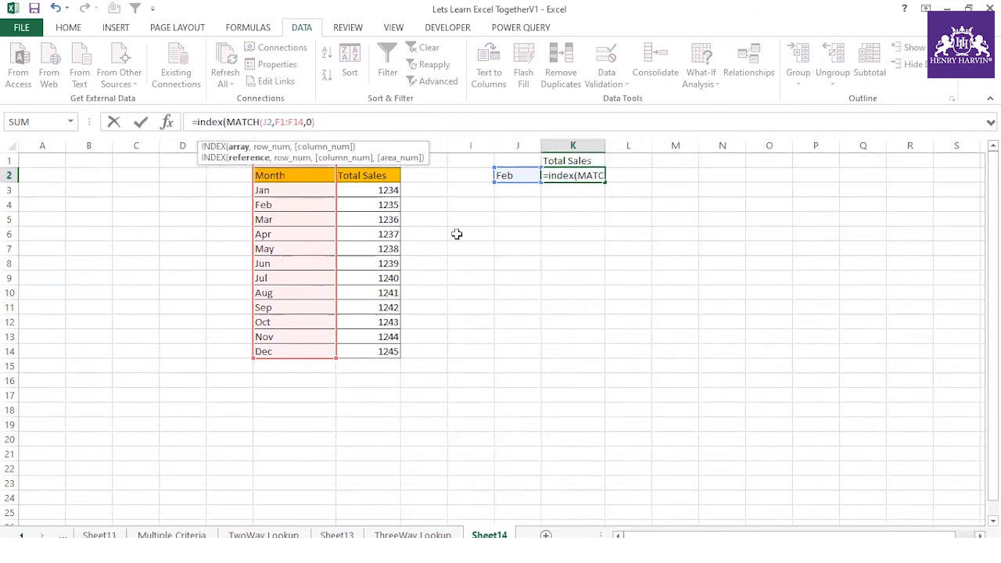
drag(408, 151, 538, 233)
drag(626, 397, 334, 235)
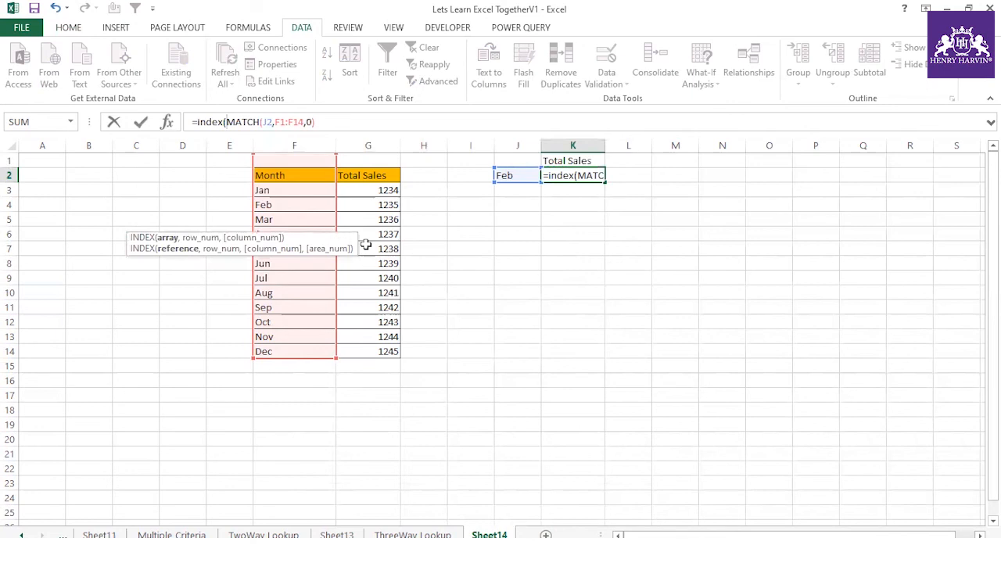
drag(331, 237, 955, 61)
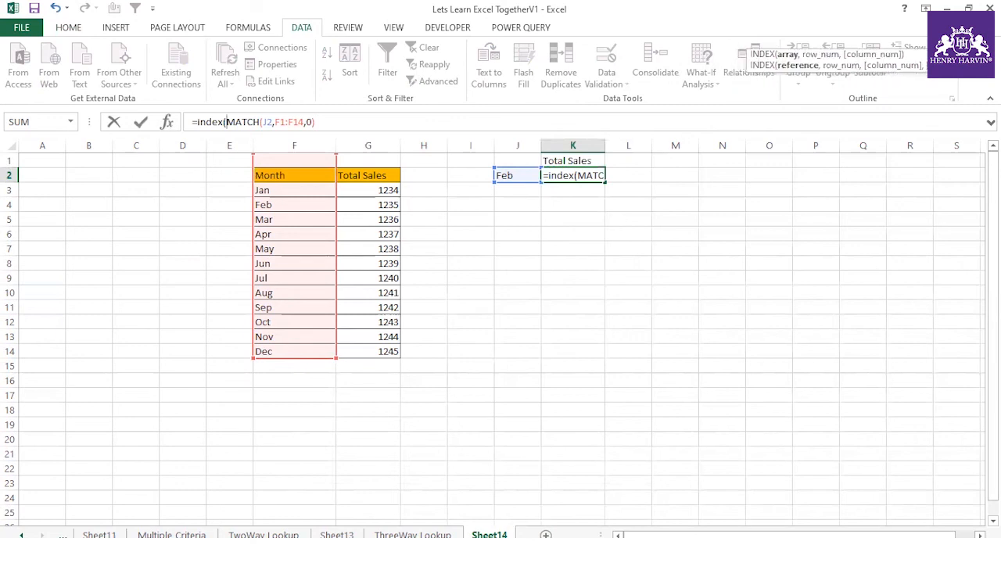
drag(364, 160, 363, 351)
key(F4)
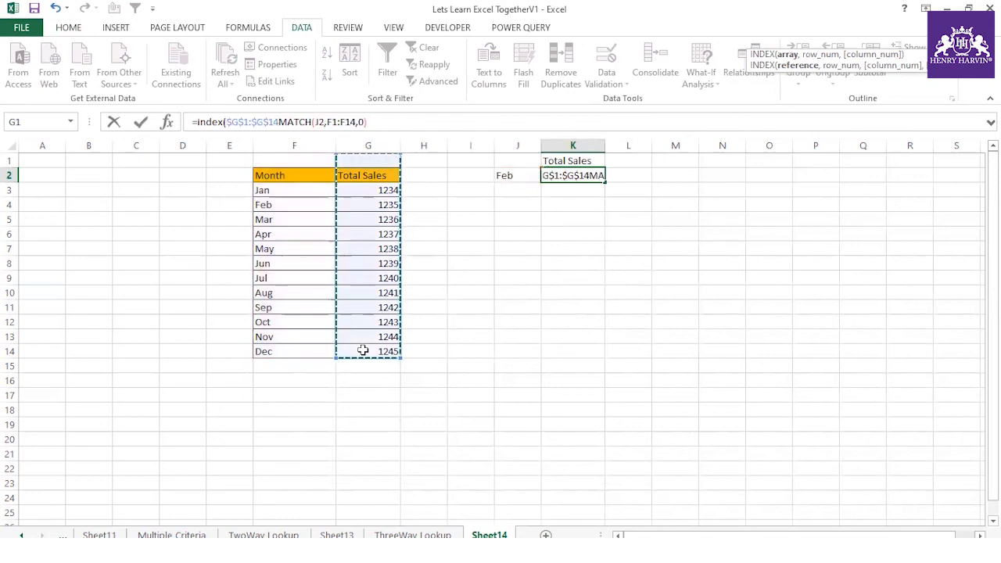
text(,)
key(Return)
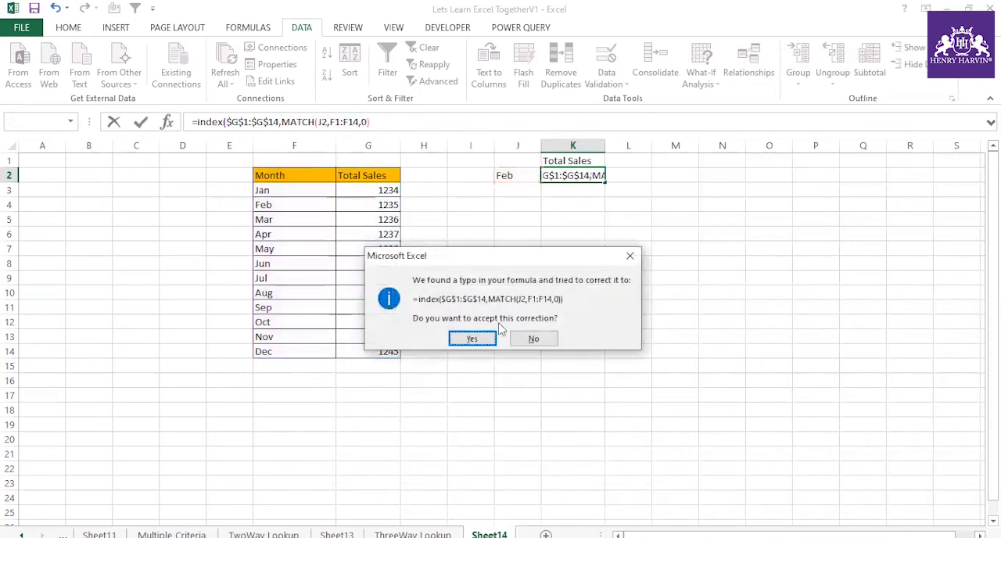
click(480, 341)
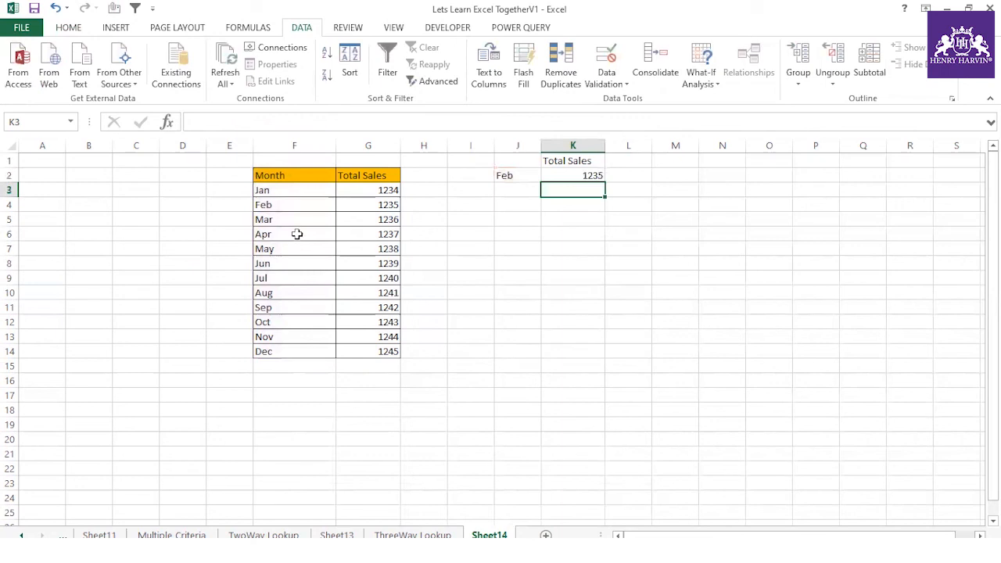
click(362, 211)
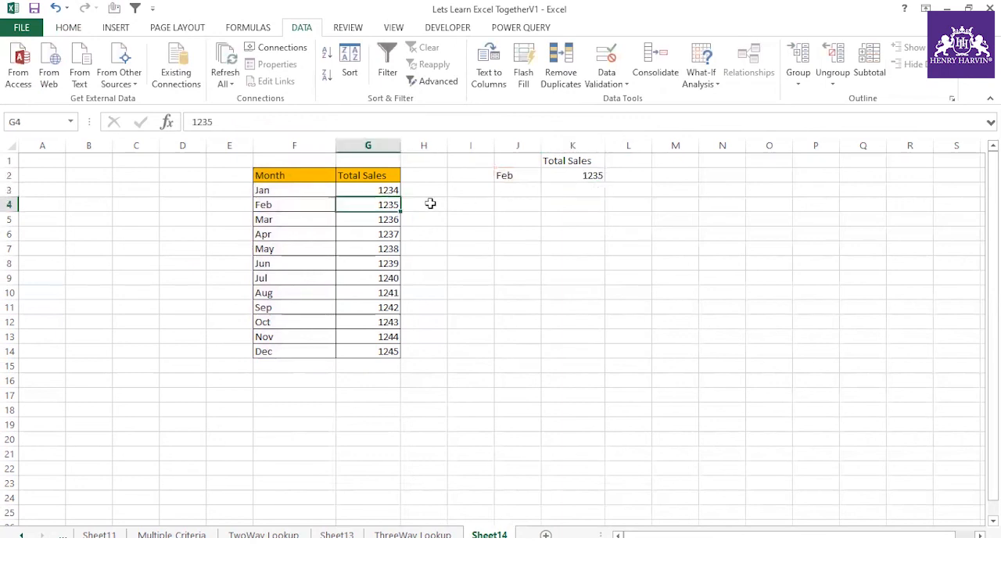
drag(394, 190, 391, 205)
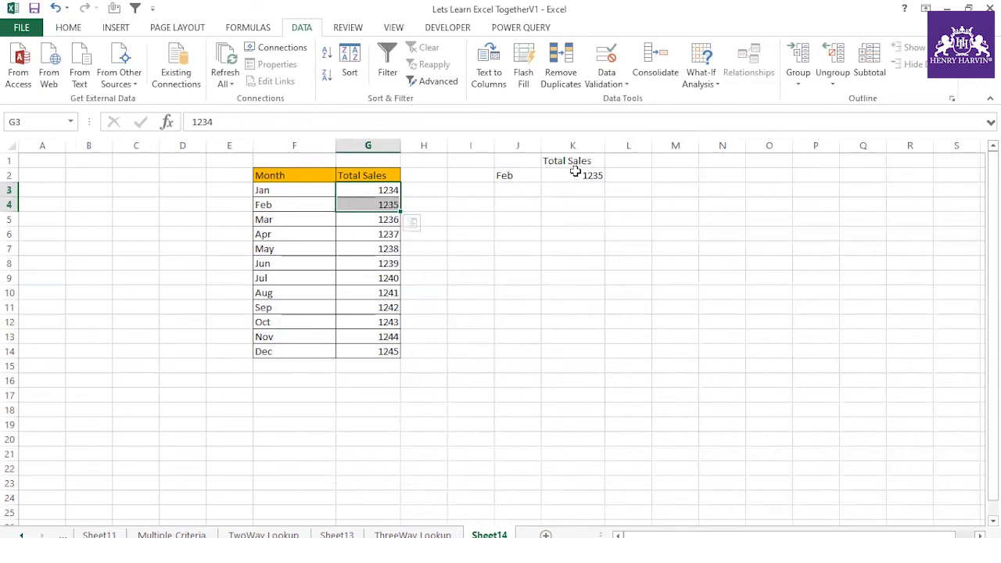
- Copy the INDEX and MATCH expression from the K2 formula without its equals sign
click(575, 172)
click(209, 125)
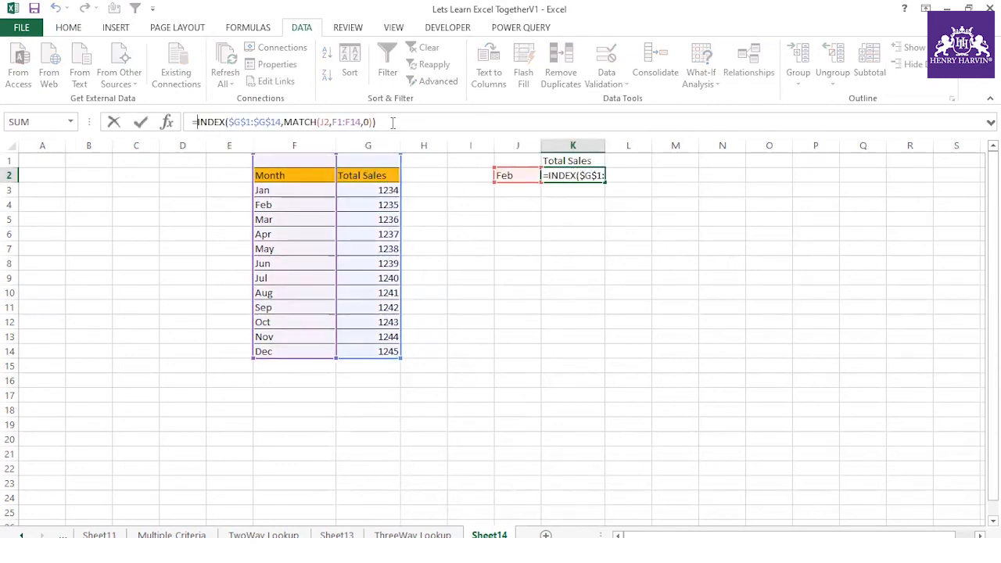
drag(376, 123, 201, 124)
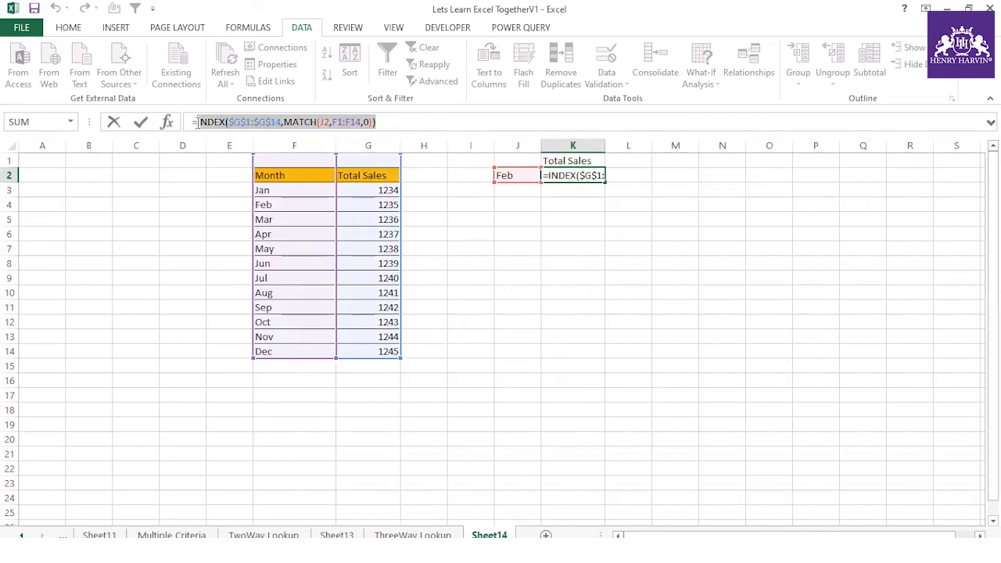
key(BackSpace)
key(Escape)
click(614, 218)
- Enter =G3:INDEX($G$1:$G$14,MATCH(J2,F1:F14,0)) in K2 to return the sales range from January to the selected month
click(561, 173)
text(=)
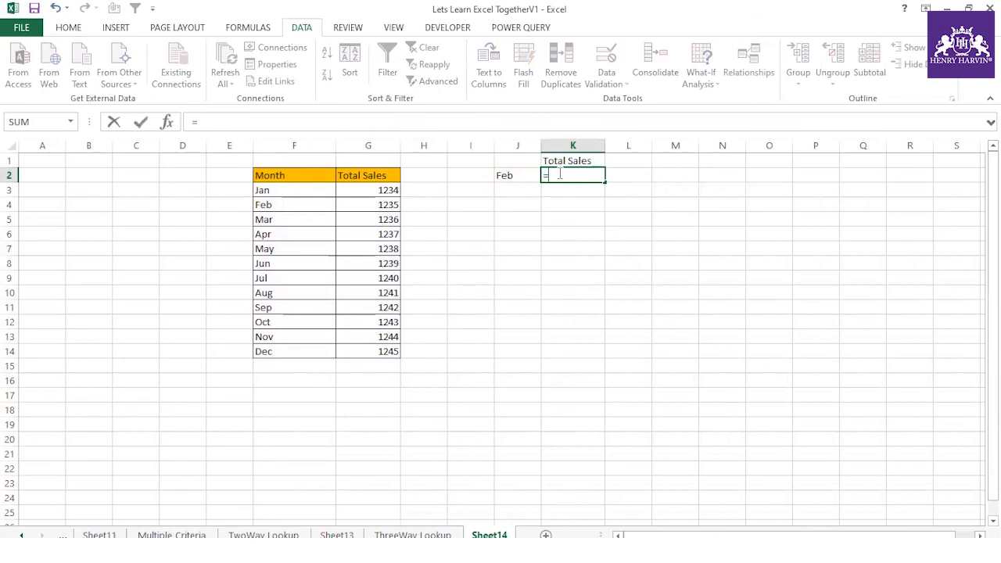
click(386, 190)
text(:)
click(386, 191)
key(BackSpace)
key(BackSpace)
key(ctrl+v)
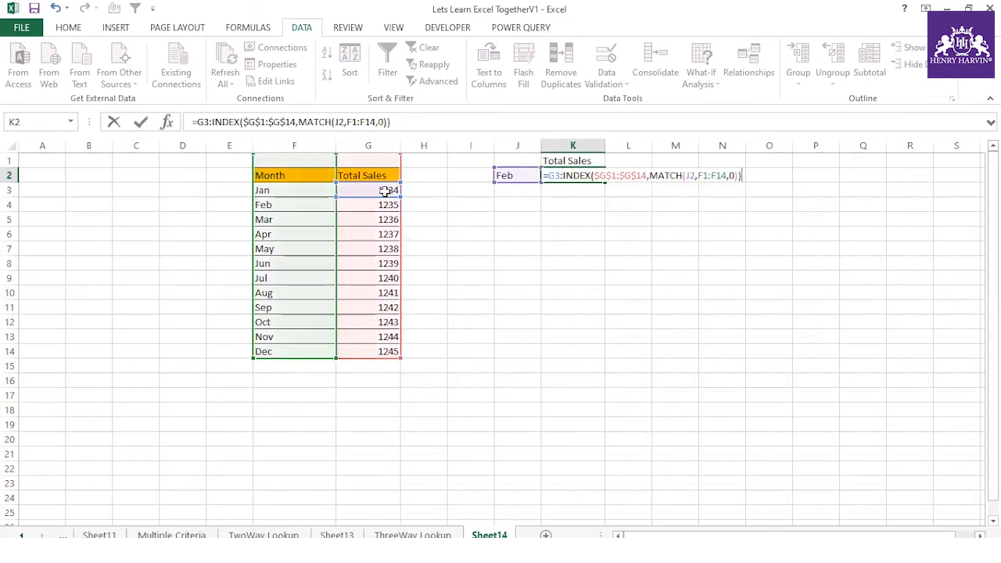
key(Return)
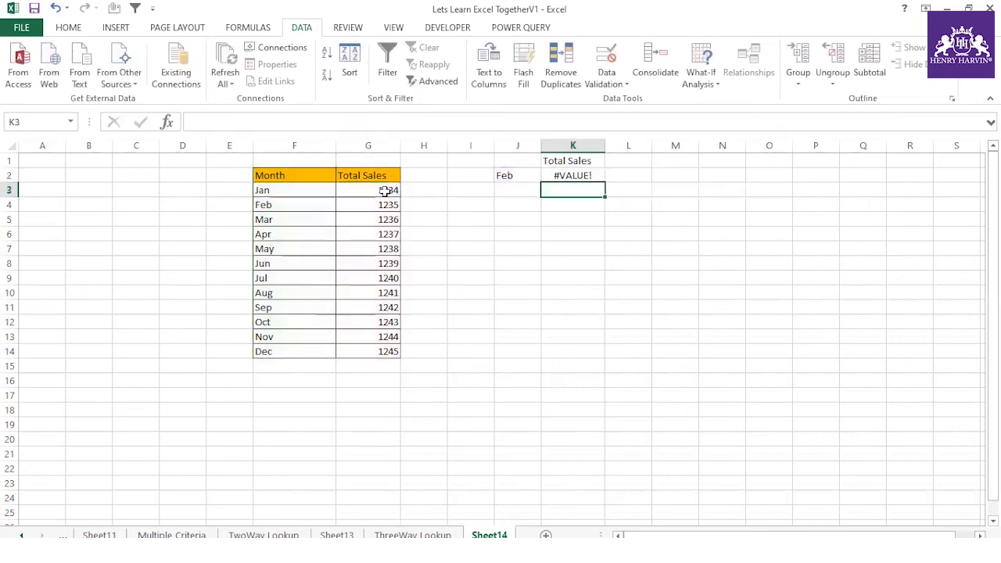
- Evaluate the G3:INDEX range expression in K2 for Feb to inspect its array, and leave the formula as it was
click(539, 173)
click(556, 176)
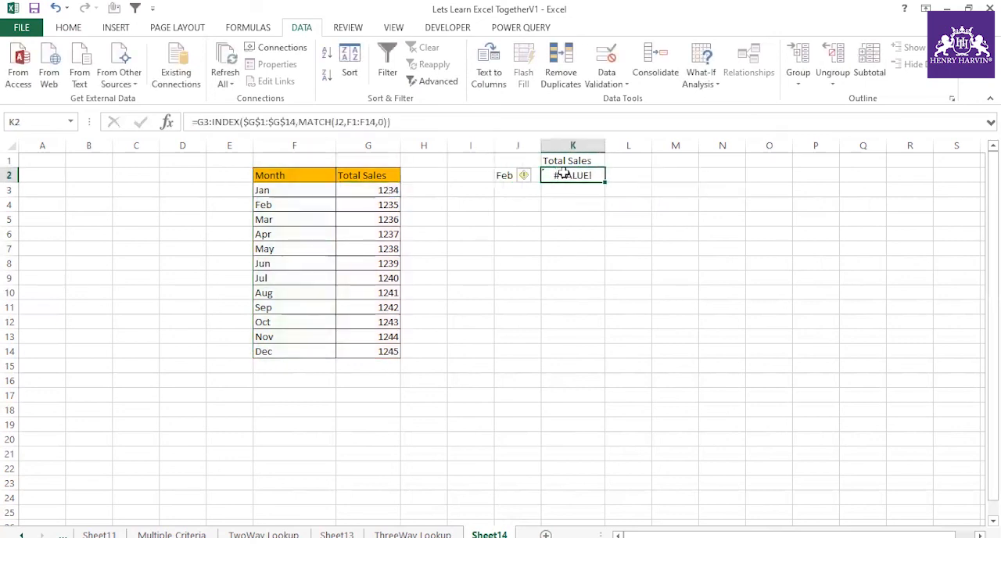
drag(196, 121, 413, 124)
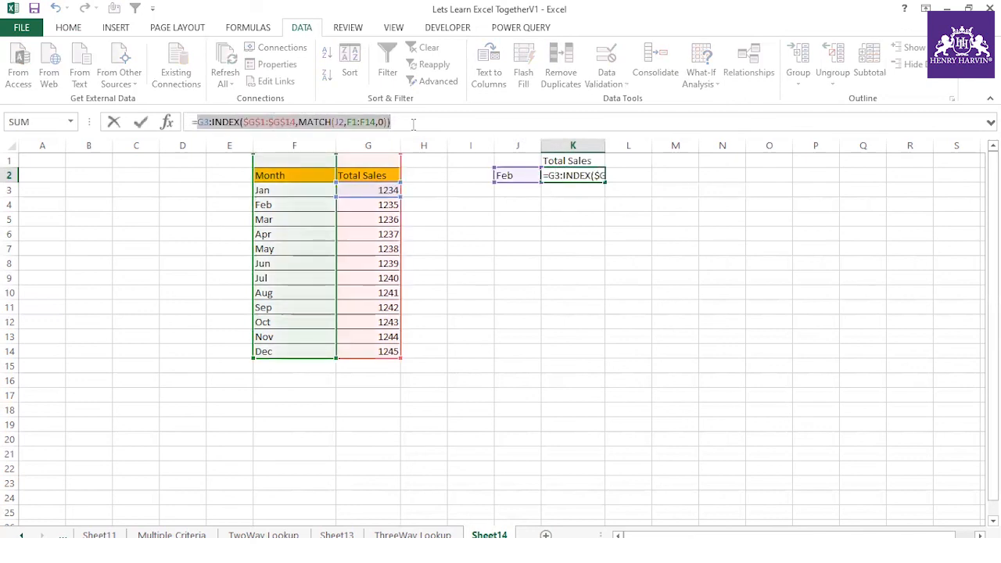
key(F9)
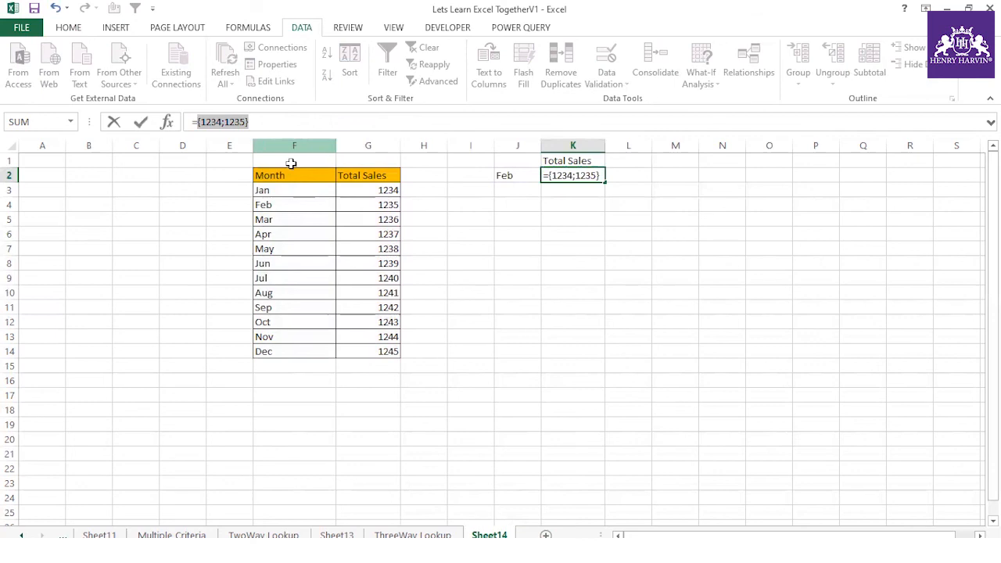
key(Escape)
- Choose Jun in the J2 month dropdown and evaluate the range expression in K2 without keeping the evaluated array
click(525, 176)
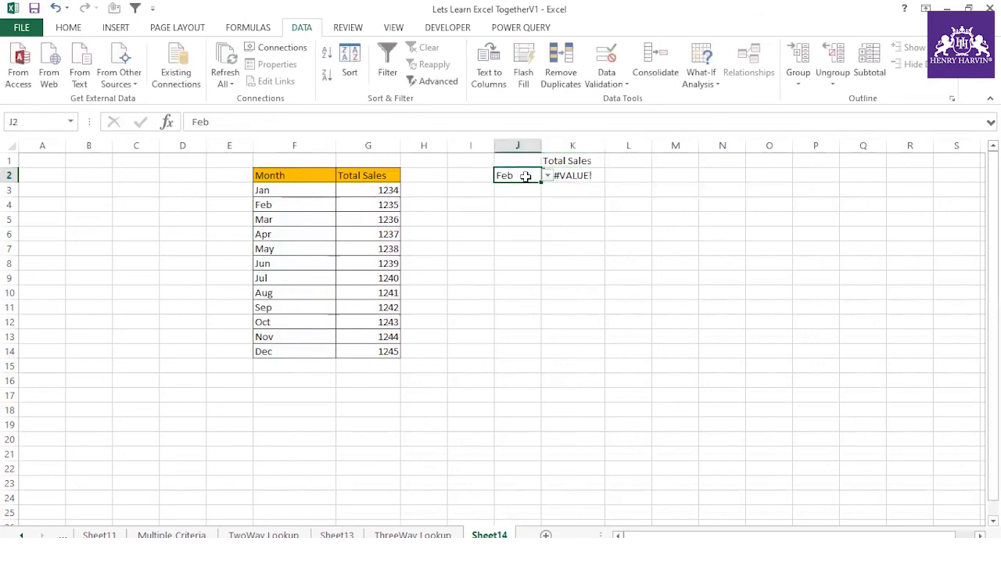
click(548, 176)
click(521, 232)
click(584, 179)
drag(199, 121, 454, 123)
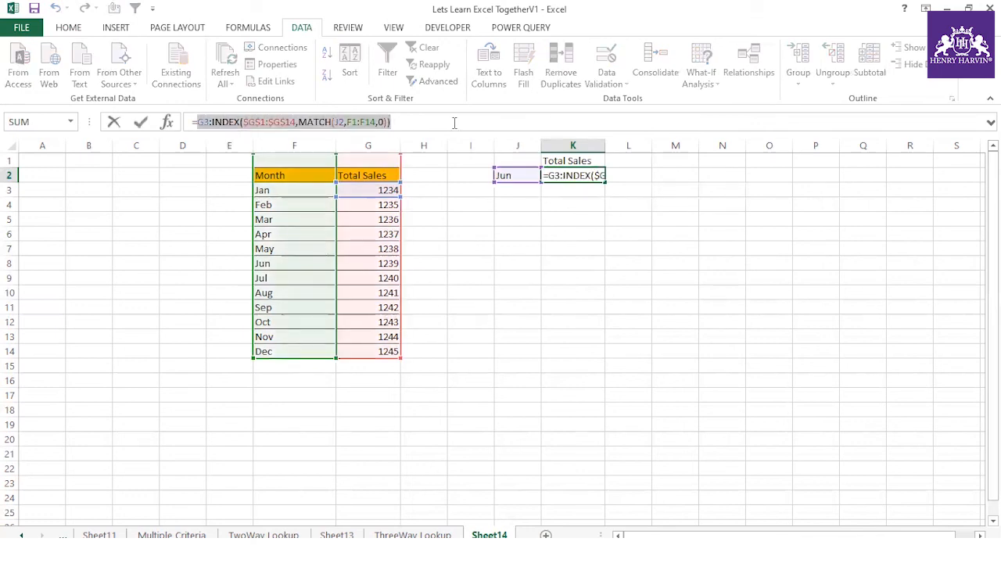
key(F9)
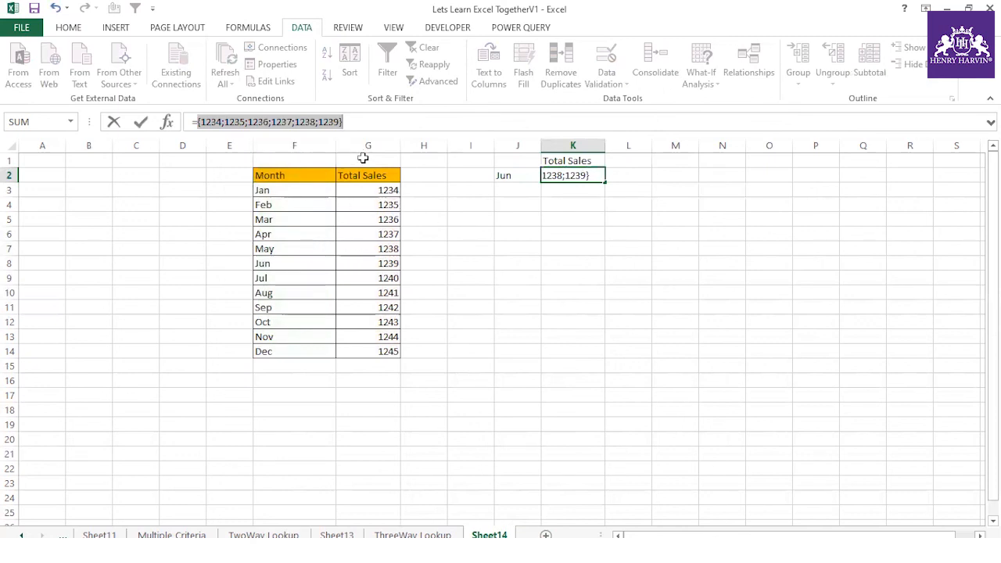
key(Escape)
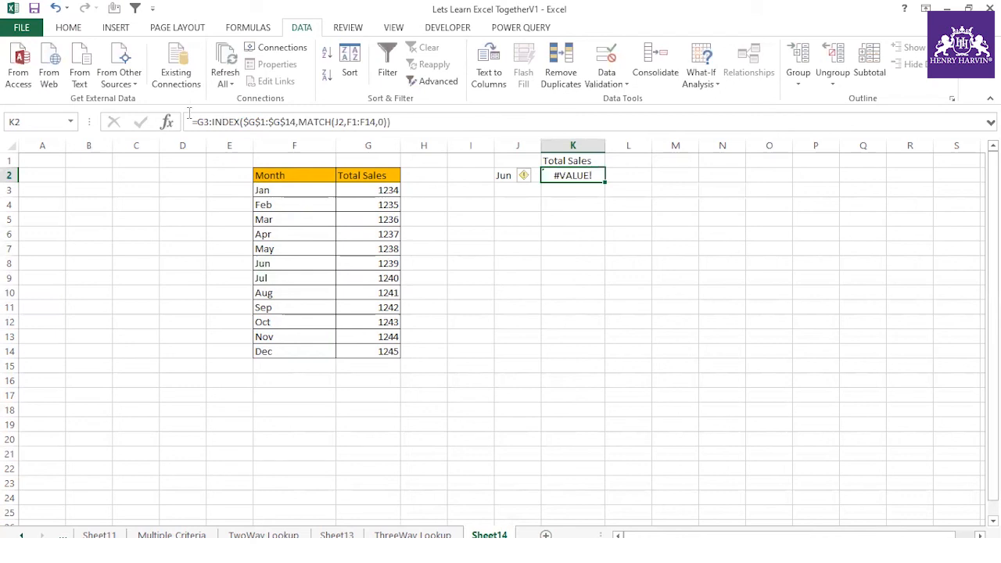
- Wrap the range expression in K2 in SUMPRODUCT to total the sales up to the selected month
click(195, 122)
text(S)
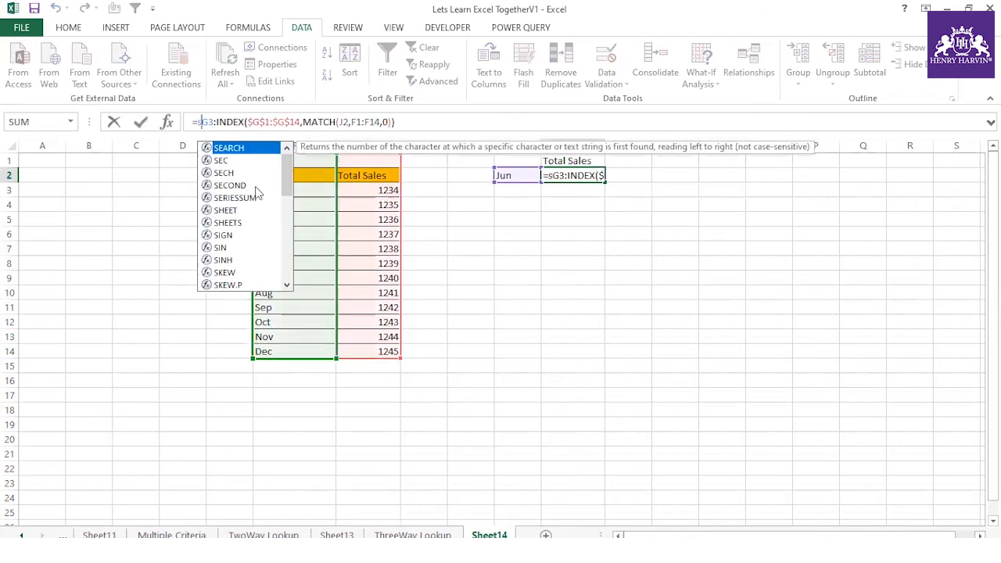
text(um)
double_click(258, 188)
click(471, 123)
text())
key(Return)
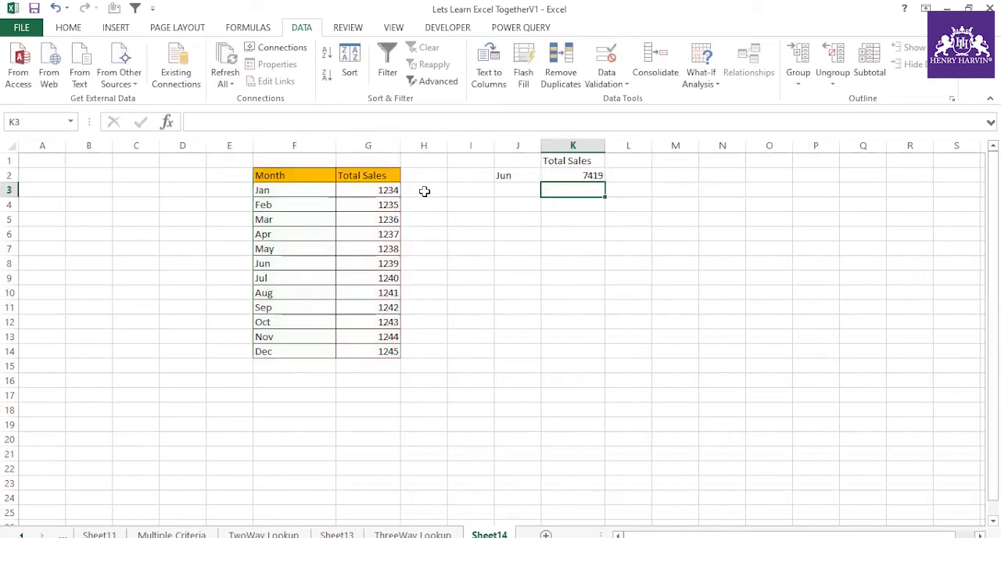
- Enter =G3 in H3 to start a running total of sales beside the table
click(422, 190)
text(=)
click(388, 190)
key(Return)
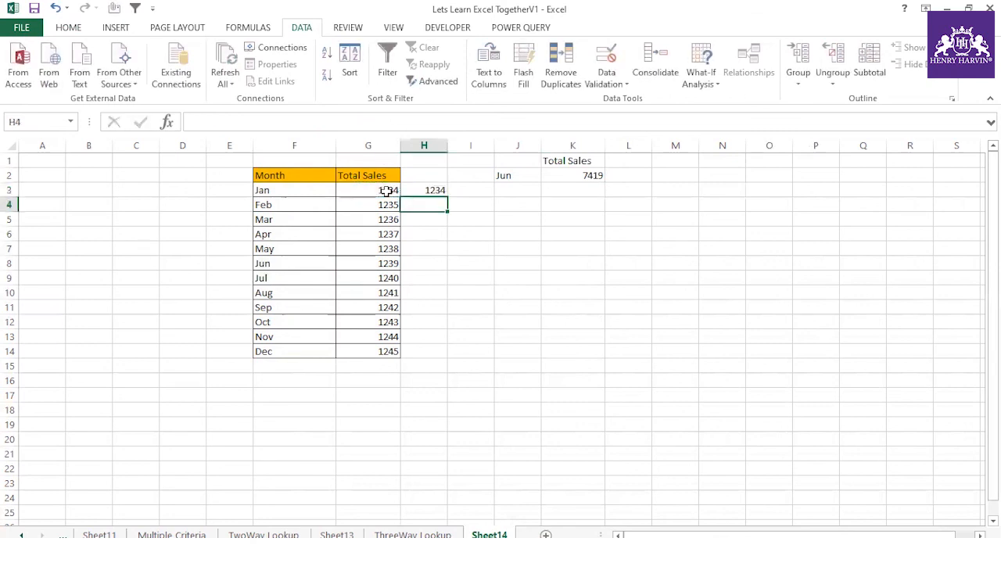
- Enter =G4+H3 in H4 and fill the running total down through the Dec row
text(=)
click(387, 203)
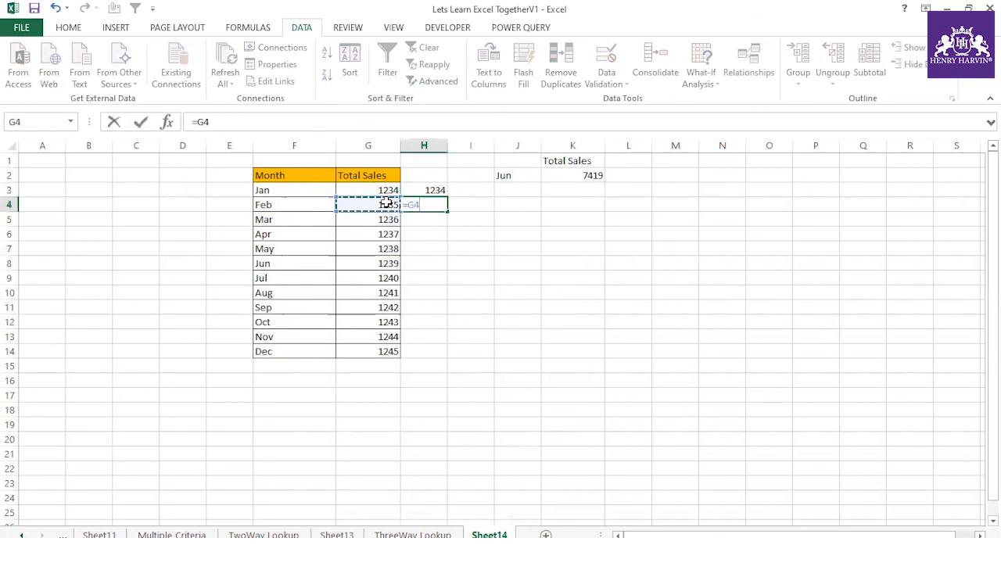
text(+)
click(425, 190)
key(Return)
click(440, 206)
double_click(447, 212)
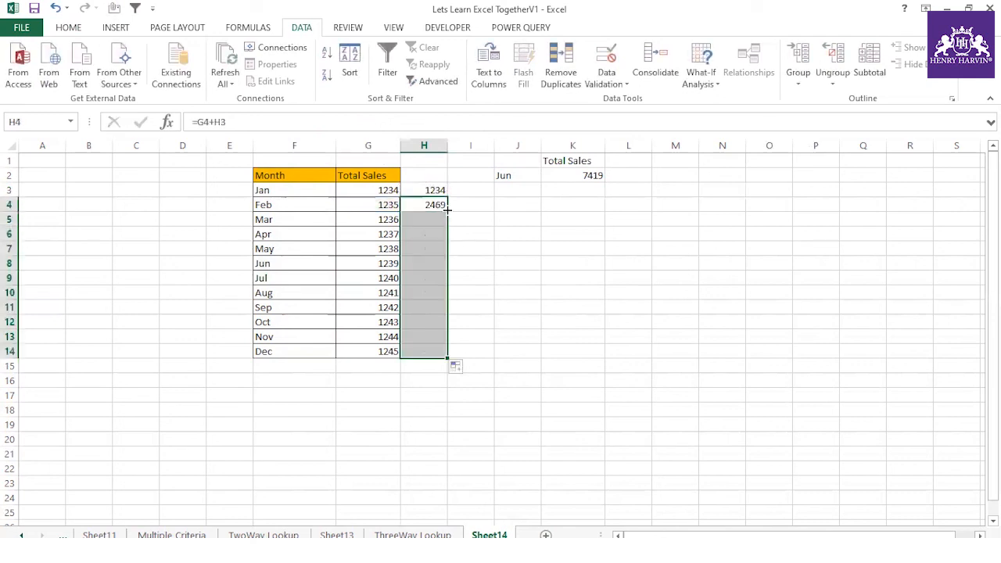
- Compare the K2 total with the Jun running total in column H
click(588, 174)
click(287, 263)
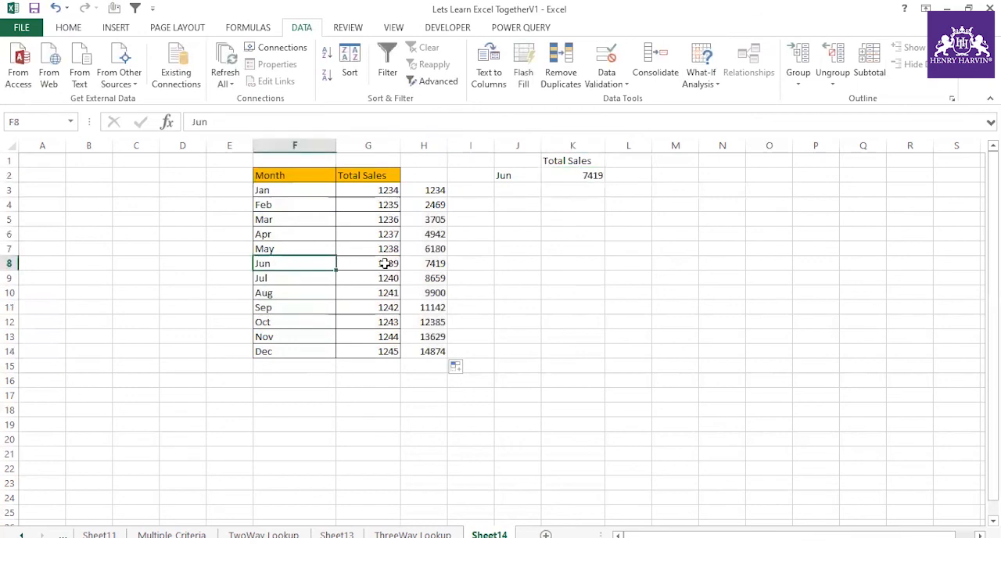
click(427, 263)
click(594, 175)
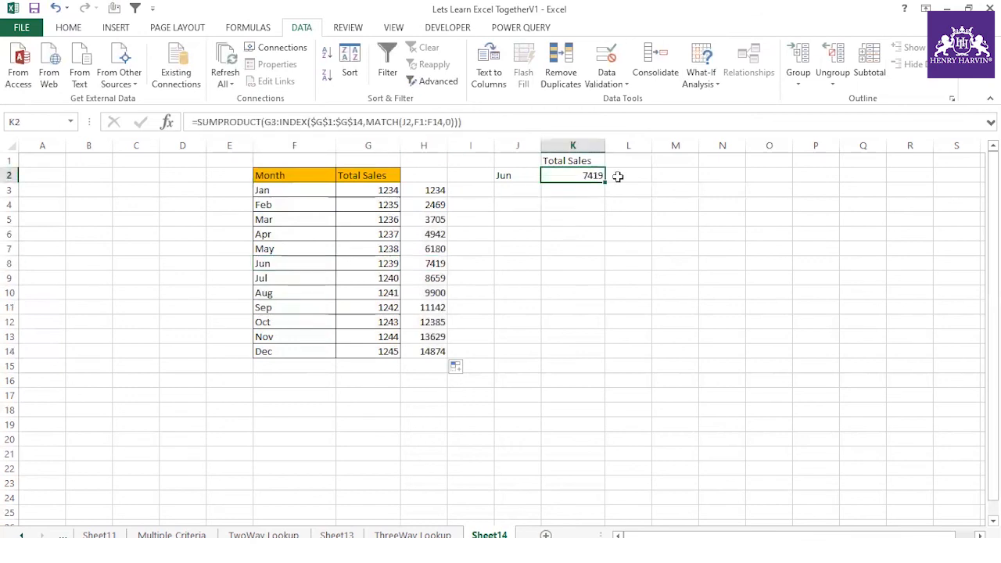
- Choose Nov in the J2 month dropdown and compare the K2 total with the Nov running total in column H
click(509, 175)
click(548, 176)
click(526, 237)
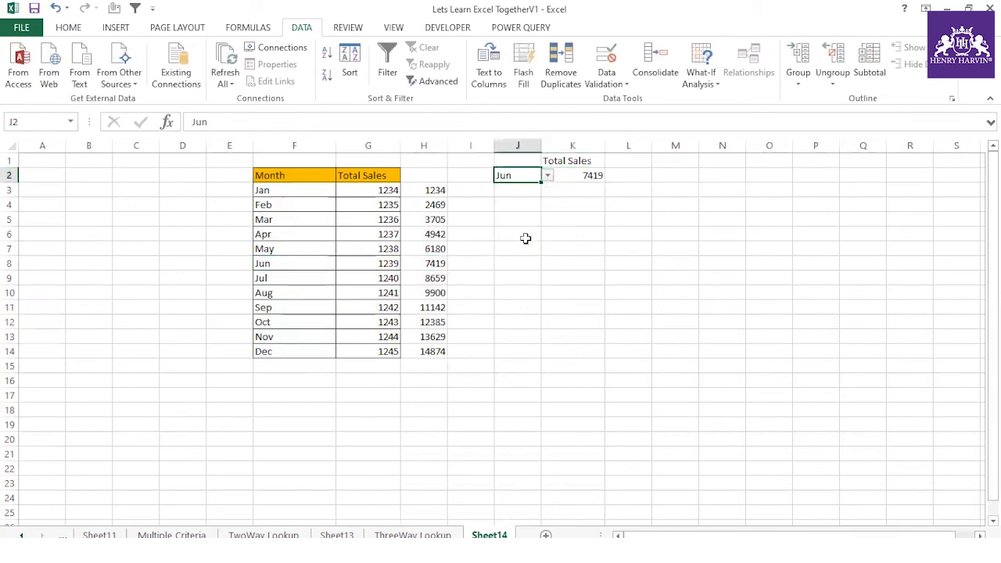
click(428, 325)
click(511, 179)
click(548, 176)
click(510, 245)
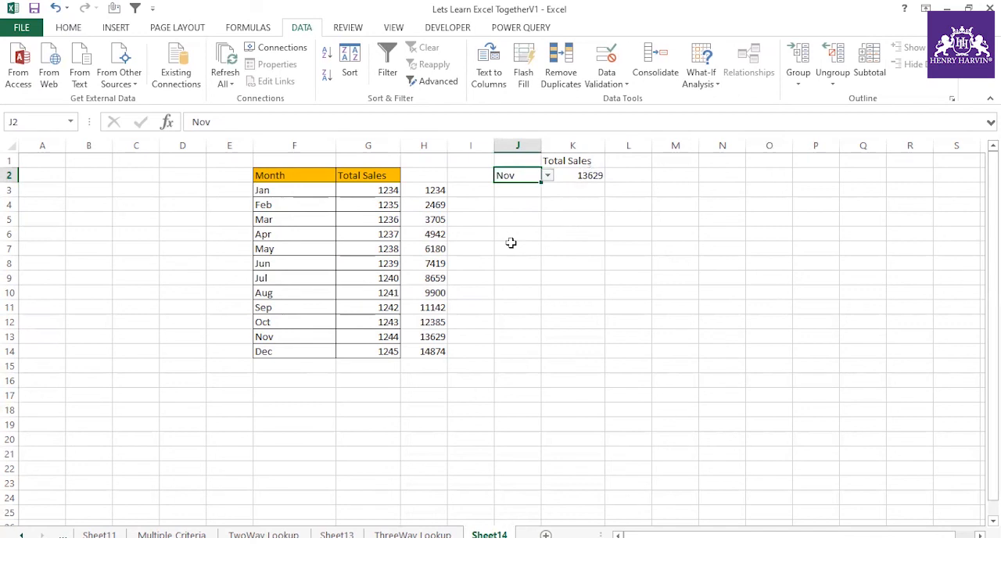
click(437, 336)
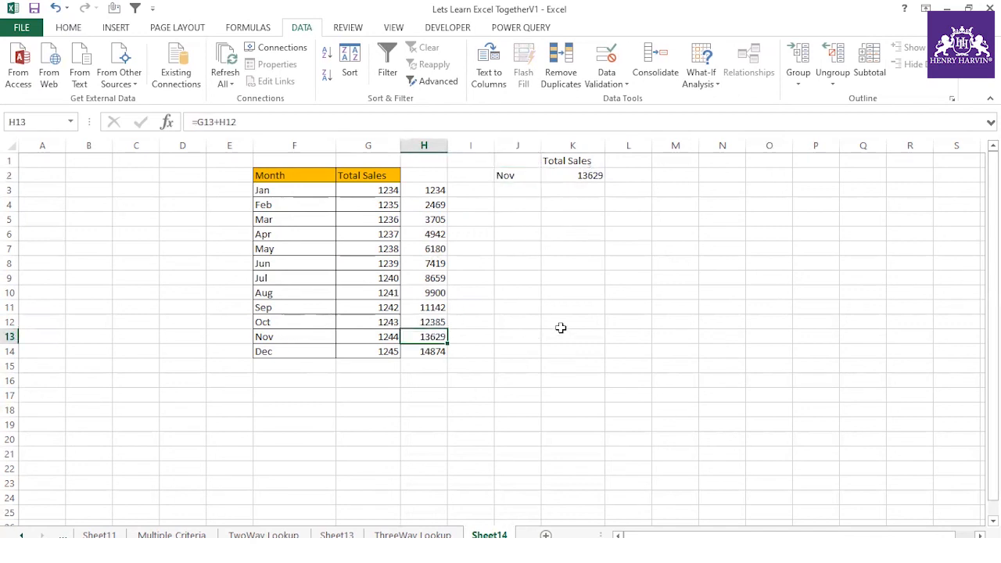
click(559, 269)
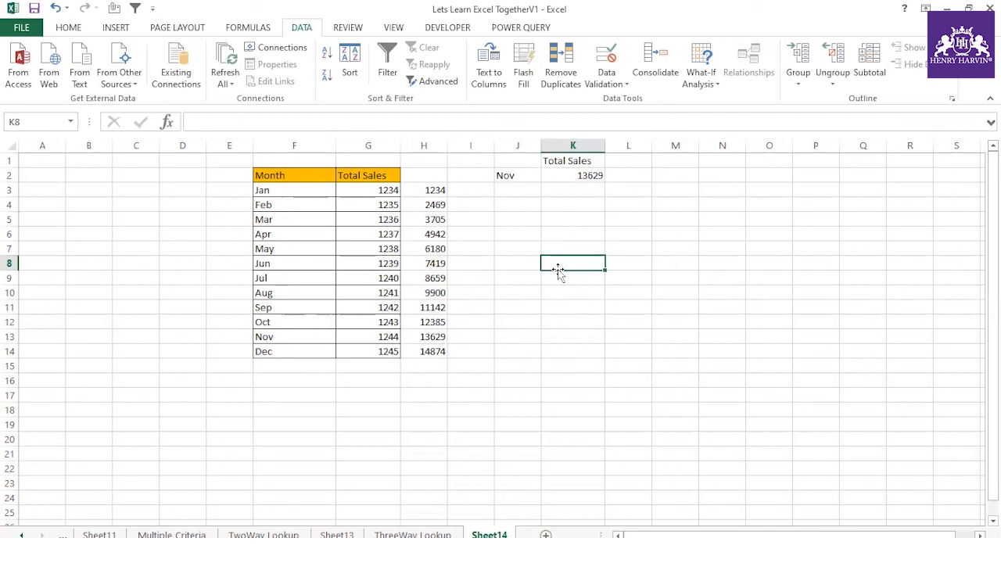